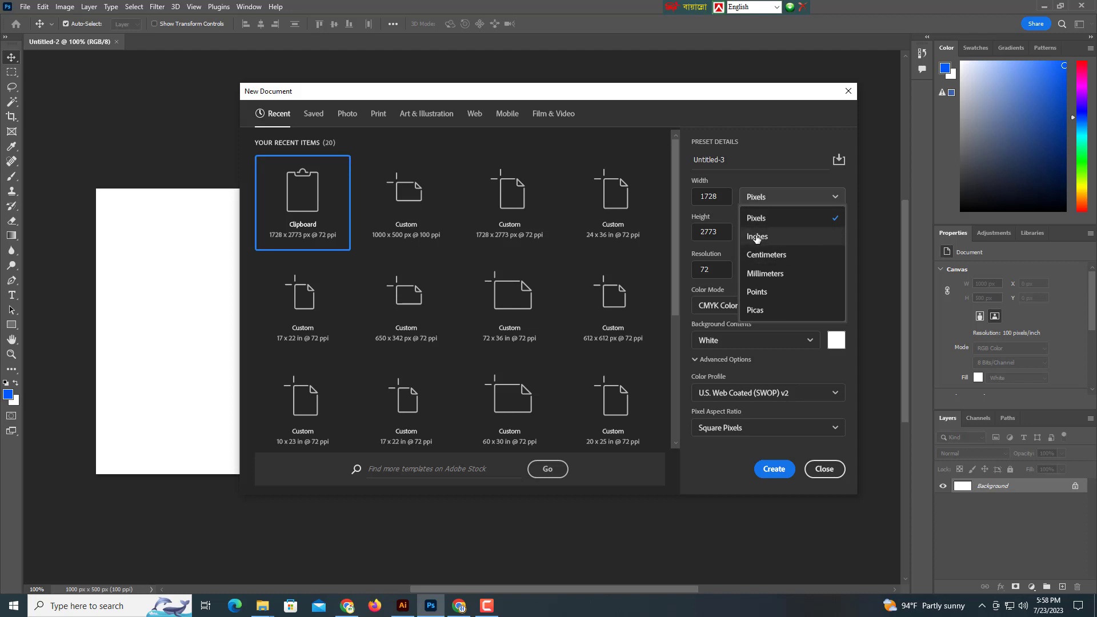
Create a new document in inches, 24 wide by 36 high, in CMYK Color.
click(757, 238)
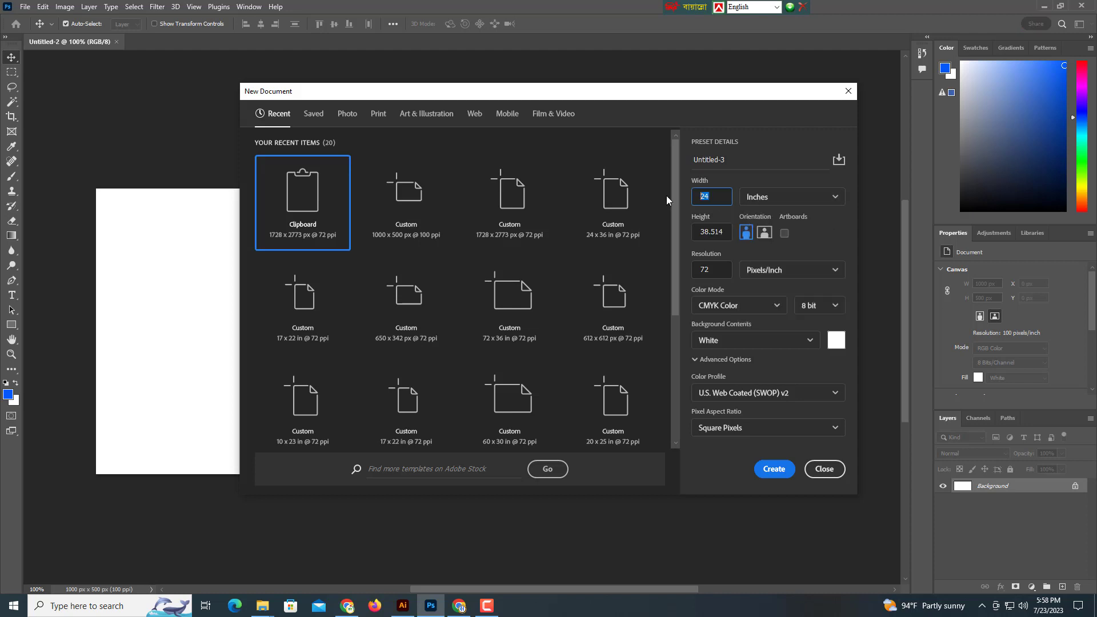
key(Tab)
click(739, 308)
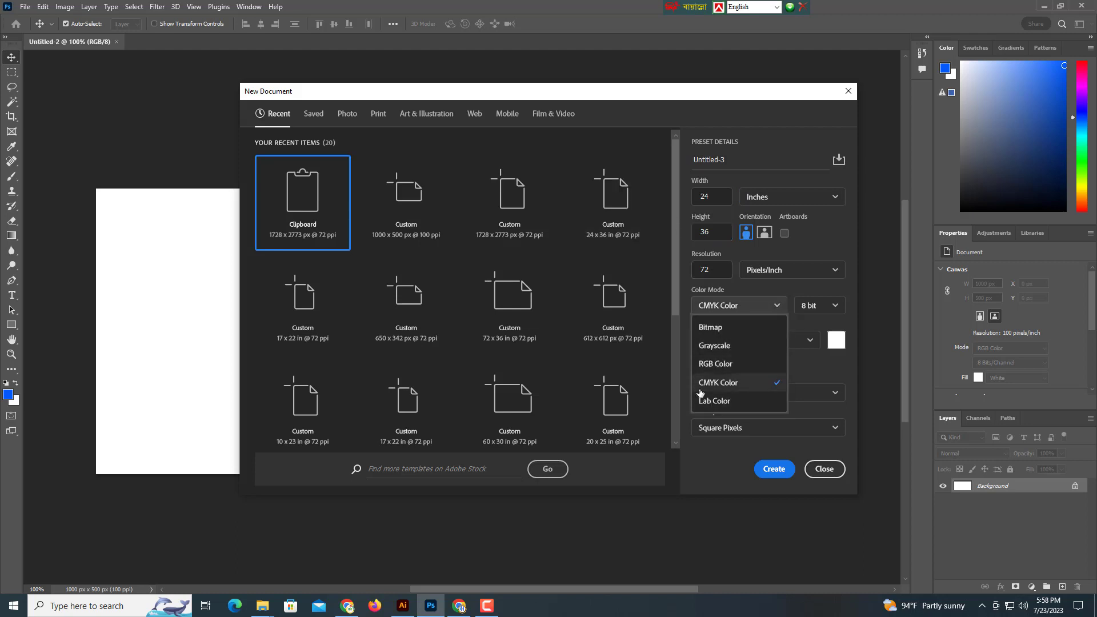
click(719, 383)
click(775, 469)
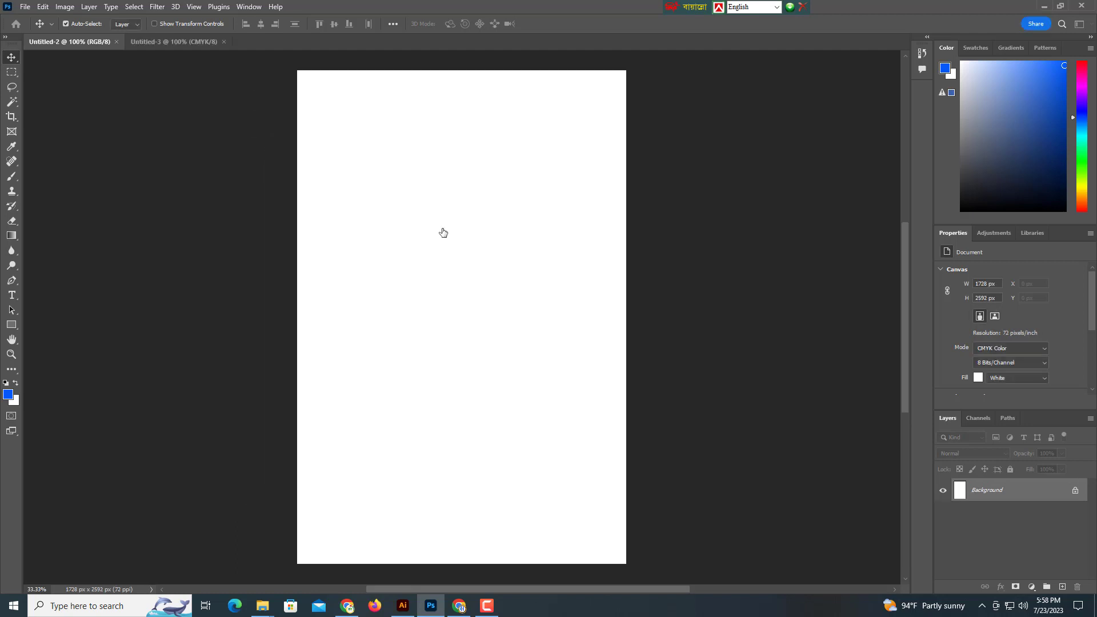
Open the man's black-and-white portrait file.
drag(501, 249, 469, 232)
drag(470, 234, 514, 240)
drag(503, 219, 503, 253)
click(25, 6)
click(37, 32)
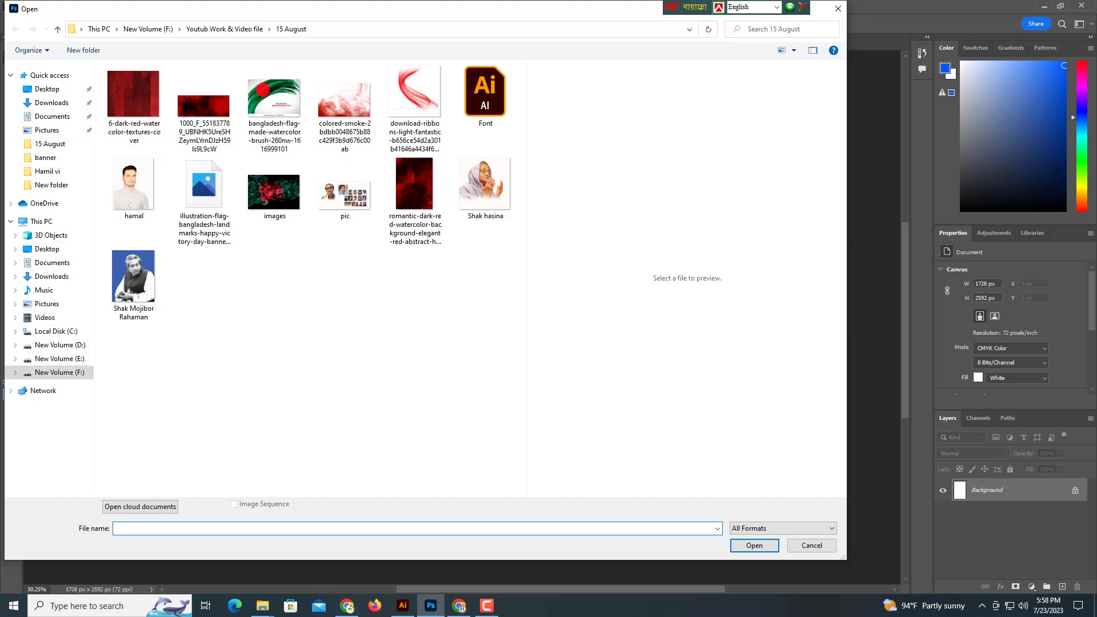
click(141, 289)
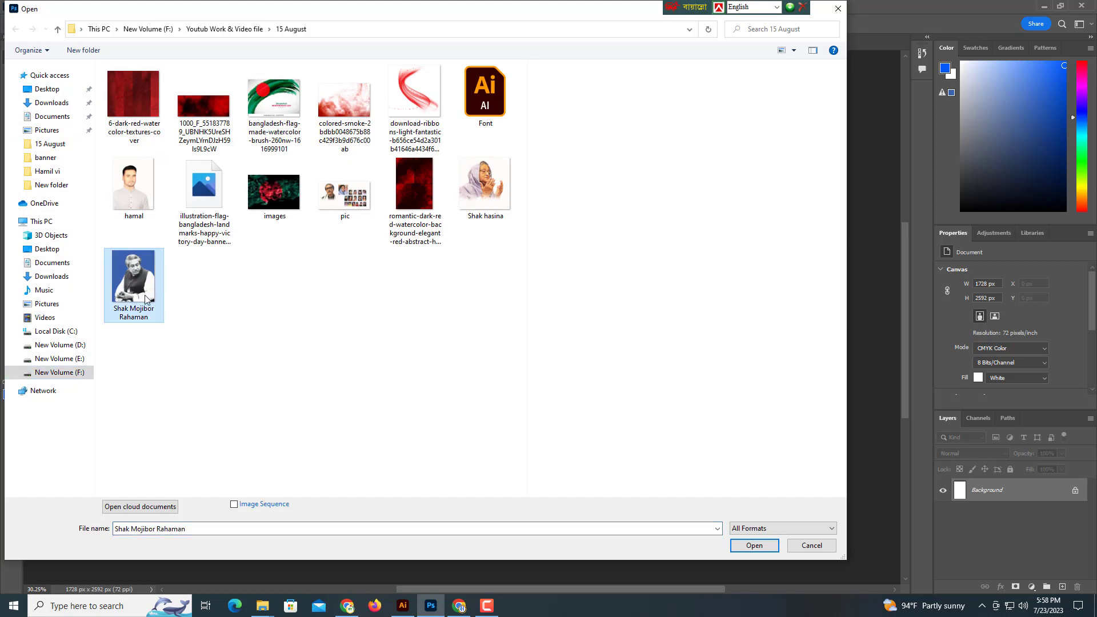
click(755, 544)
Drag the portrait into Untitled-3, scale it to about 49% and place it upper right.
drag(512, 323, 489, 353)
drag(549, 358, 545, 388)
drag(419, 340, 377, 205)
drag(414, 312, 415, 315)
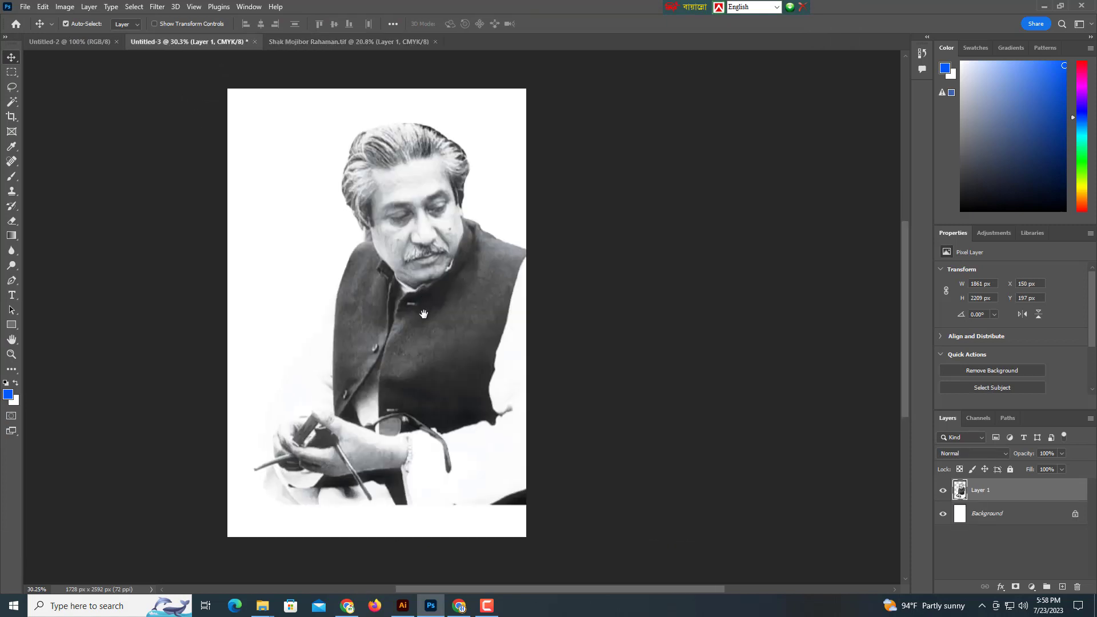
key(ctrl+t)
drag(574, 336, 499, 337)
drag(446, 365, 475, 286)
key(Return)
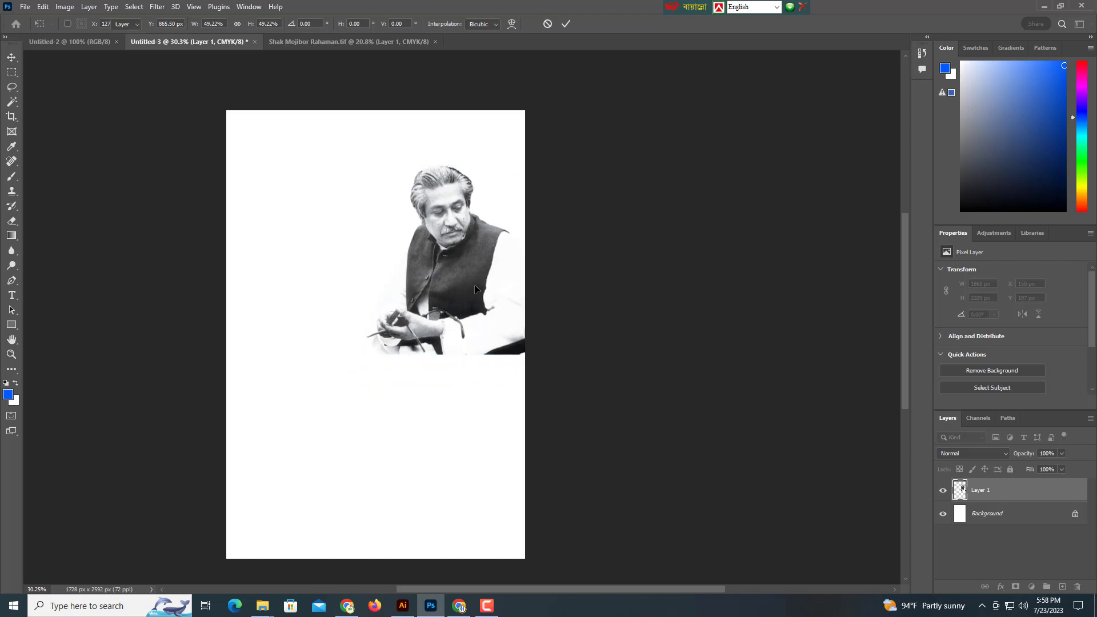
scroll(538, 286, left, 4)
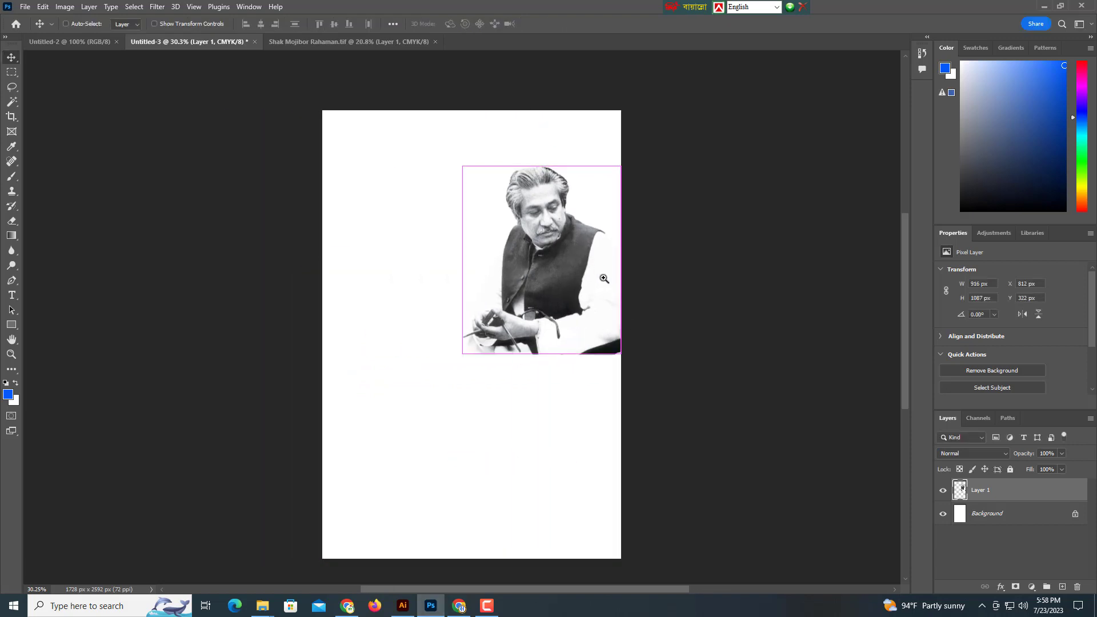
scroll(605, 270, up, 1)
drag(577, 271, 574, 285)
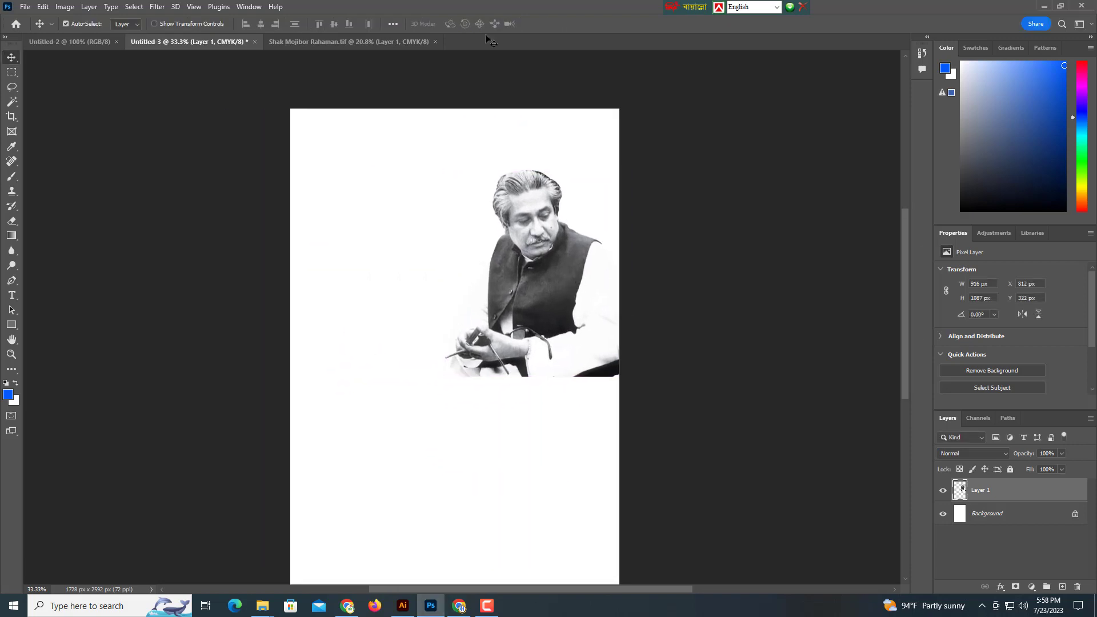
Open the photo of the praying woman in a lavender headscarf.
click(25, 7)
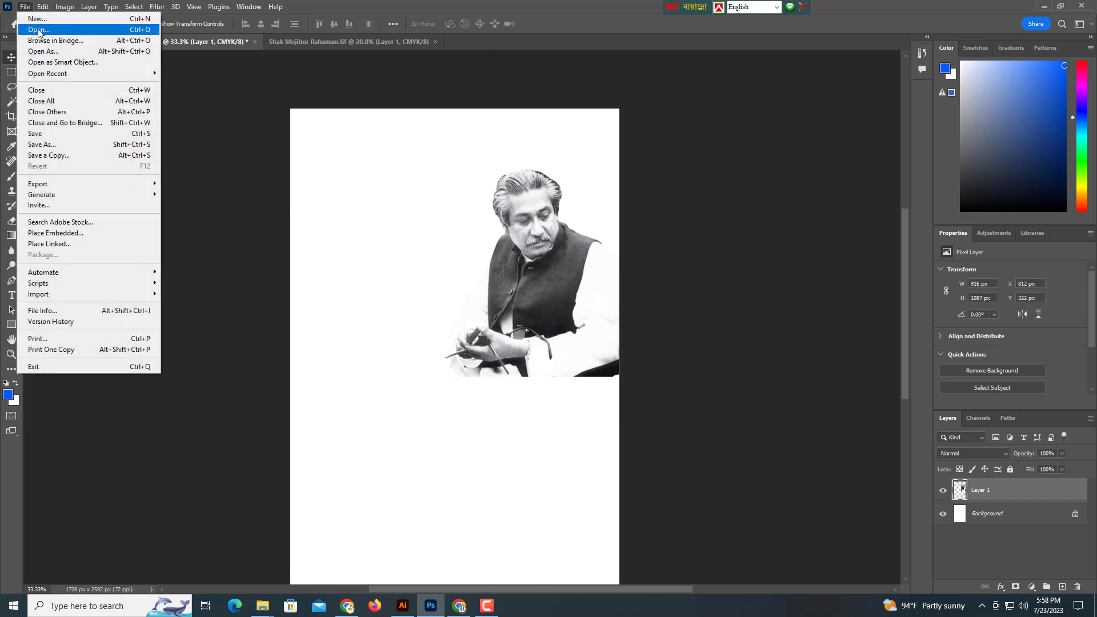
click(40, 32)
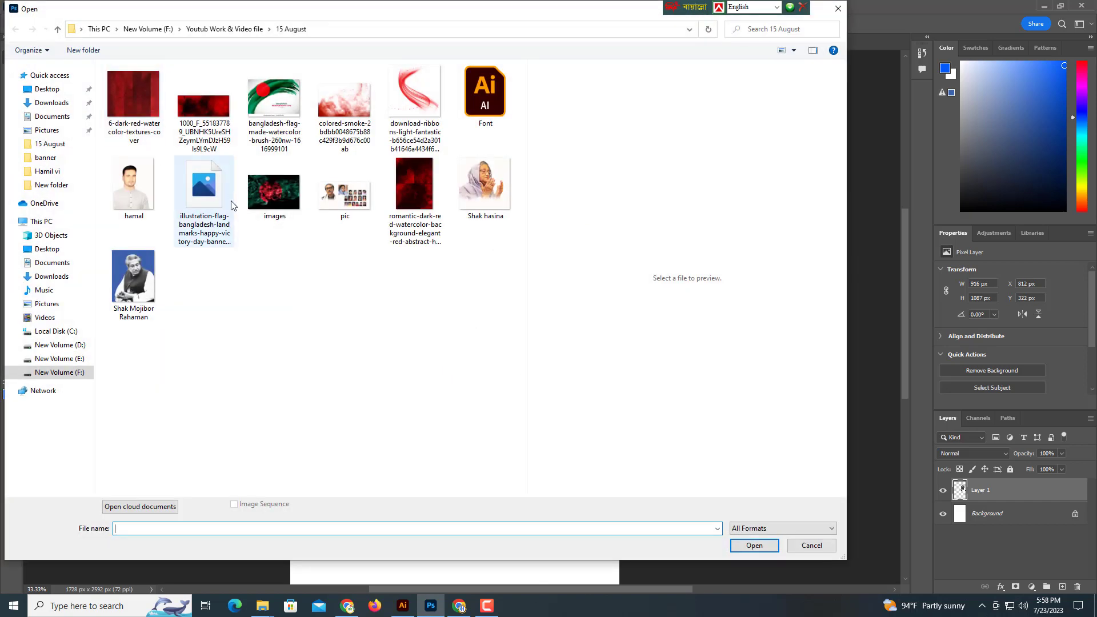
click(482, 189)
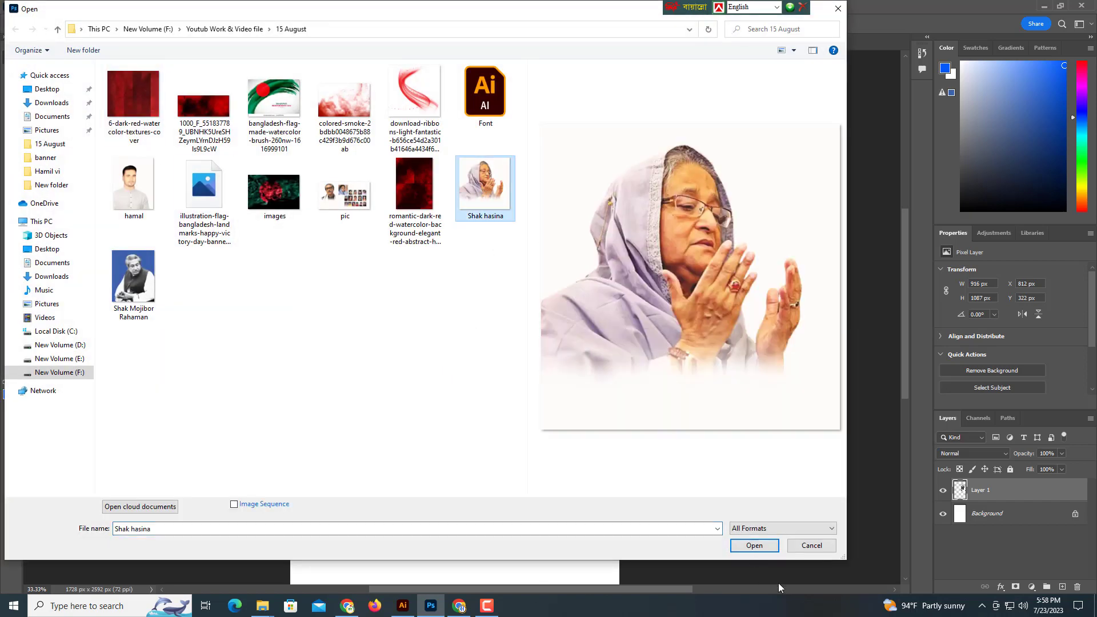
click(766, 548)
scroll(506, 264, down, 3)
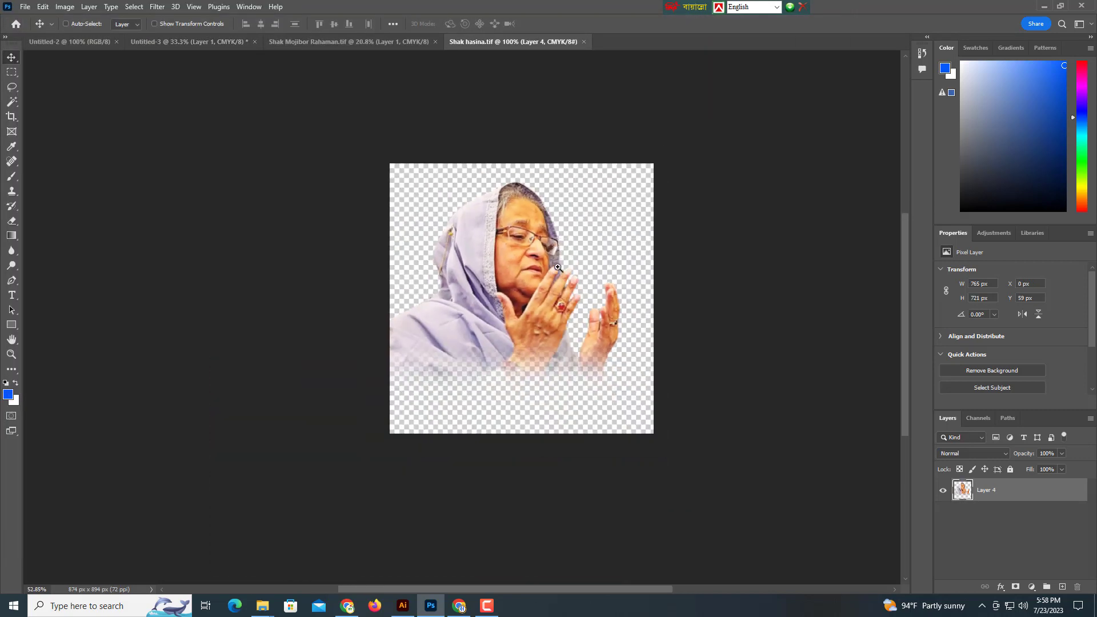
scroll(506, 265, up, 1)
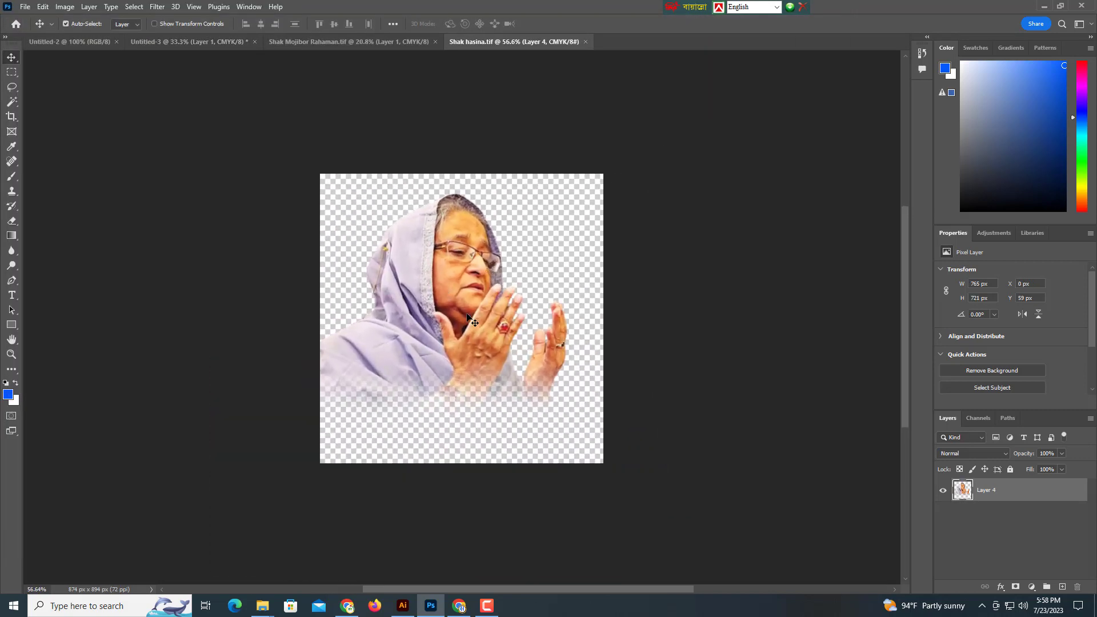
Drag the woman's photo into the poster, scale it to about 95% and move it up-left.
drag(467, 316, 369, 288)
key(ctrl+t)
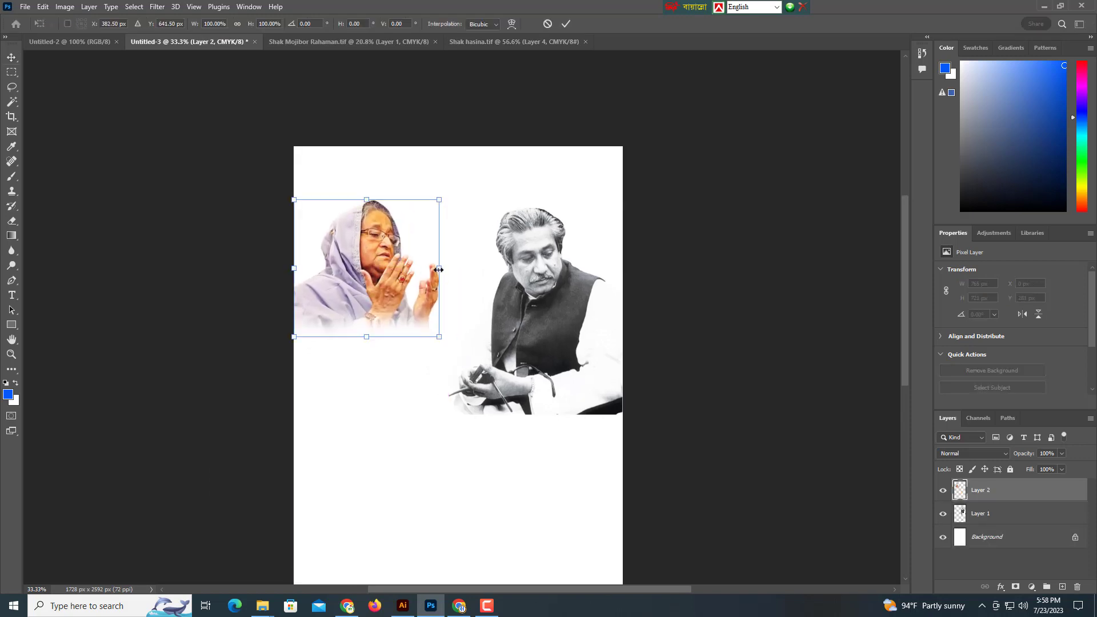
drag(438, 270, 433, 269)
scroll(343, 217, up, 3)
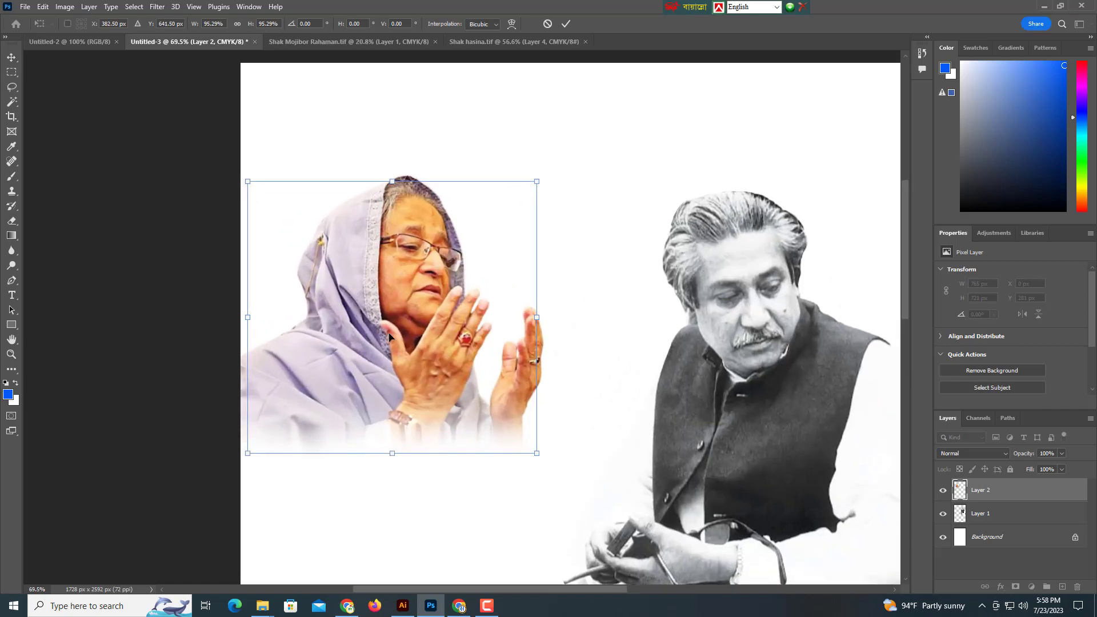
key(Return)
drag(383, 380, 366, 359)
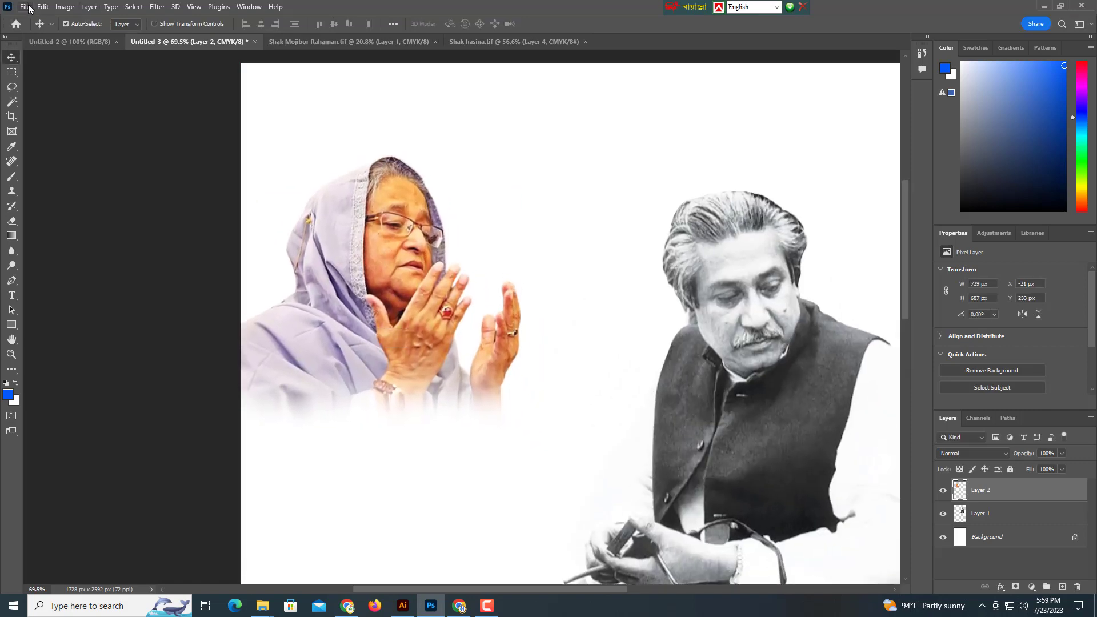
Open pic.tif and drag the man-in-glasses portrait to the poster's top-left corner.
click(28, 6)
click(24, 8)
click(30, 31)
click(346, 194)
click(748, 540)
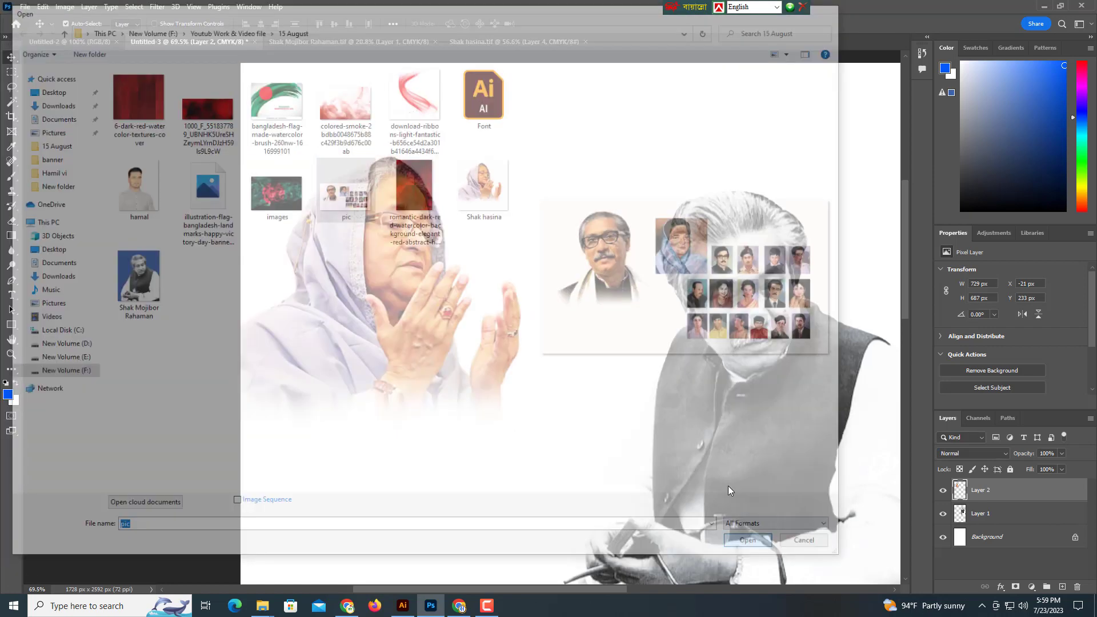
drag(498, 290, 658, 309)
key(v)
drag(301, 224, 280, 149)
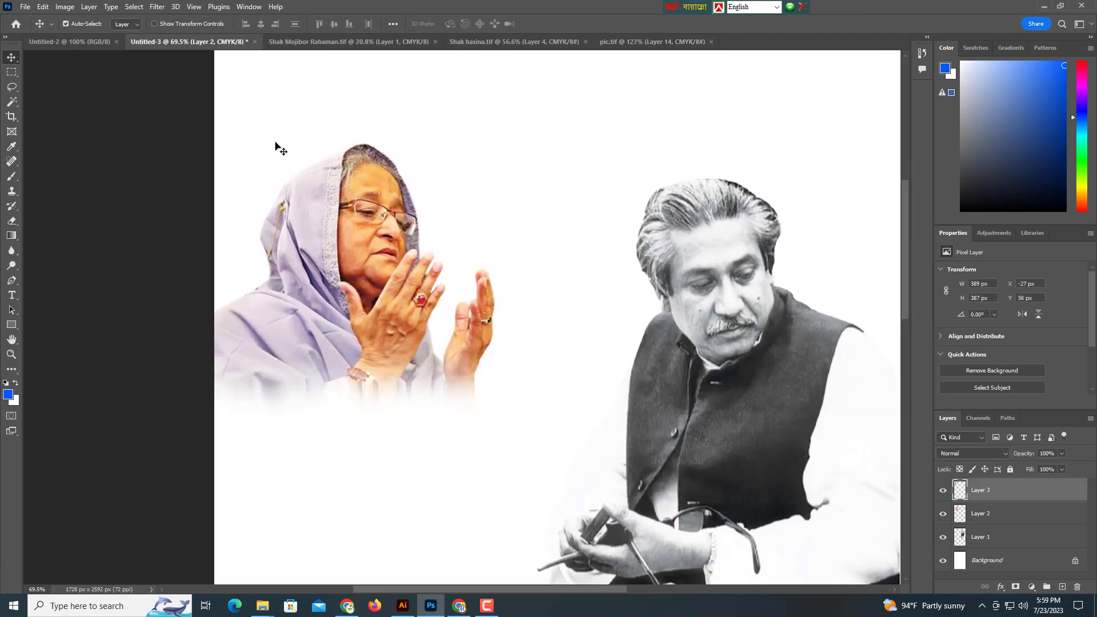
Move the woman's photo lower and raise Layer 2 above the glasses portrait.
drag(370, 311, 375, 377)
drag(292, 209, 295, 175)
scroll(340, 298, down, 5)
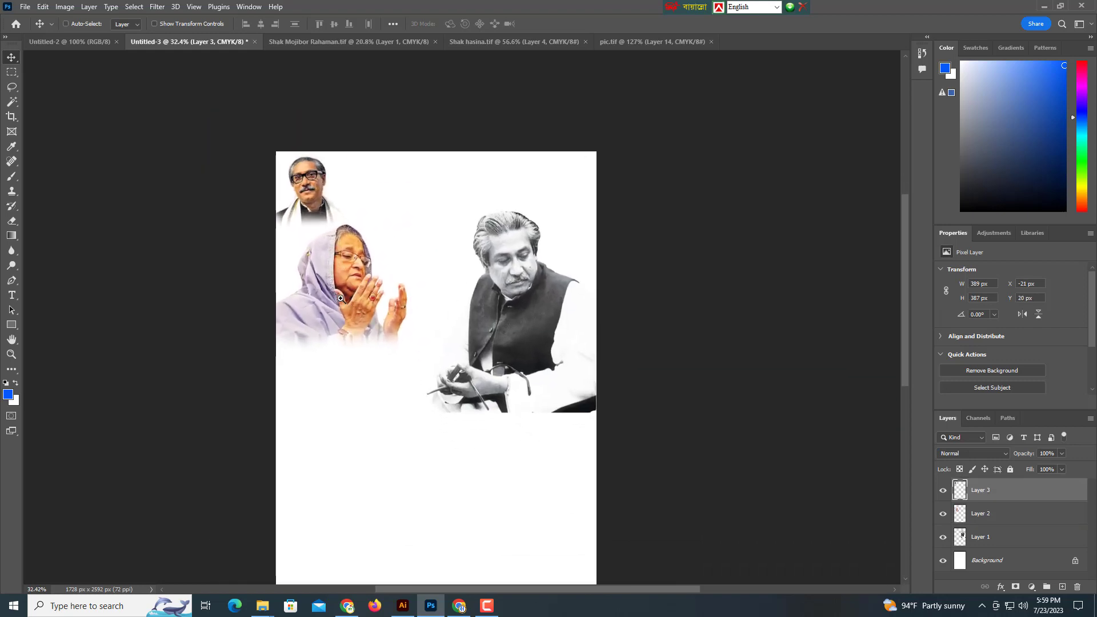
drag(341, 298, 326, 299)
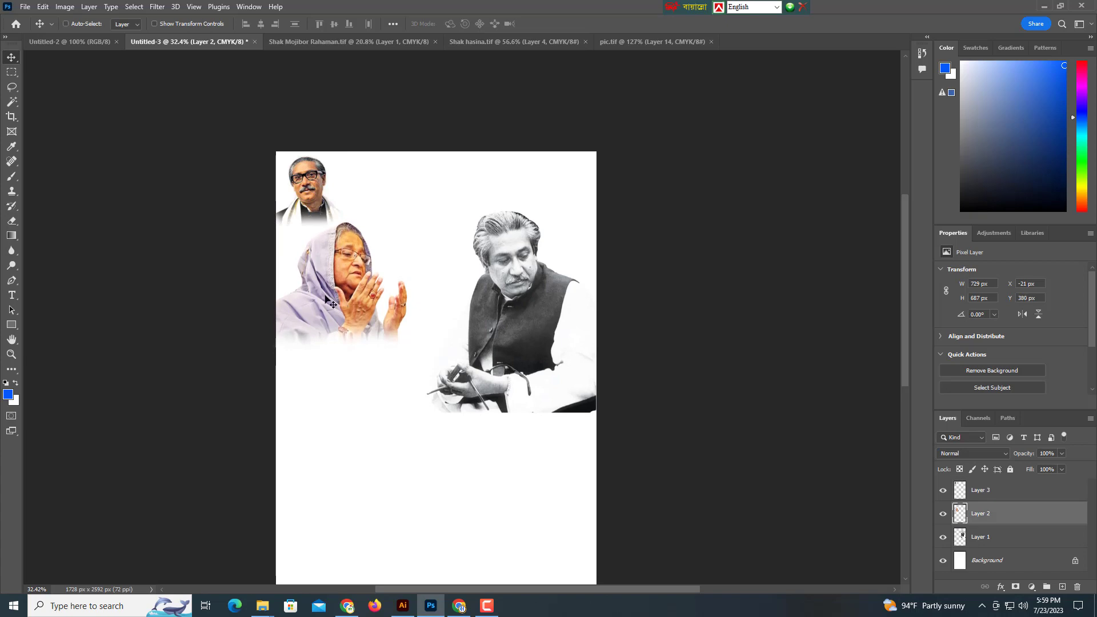
key(ctrl+bracketright)
Open the dark red watercolour background and convert its locked Background into a normal layer.
click(25, 7)
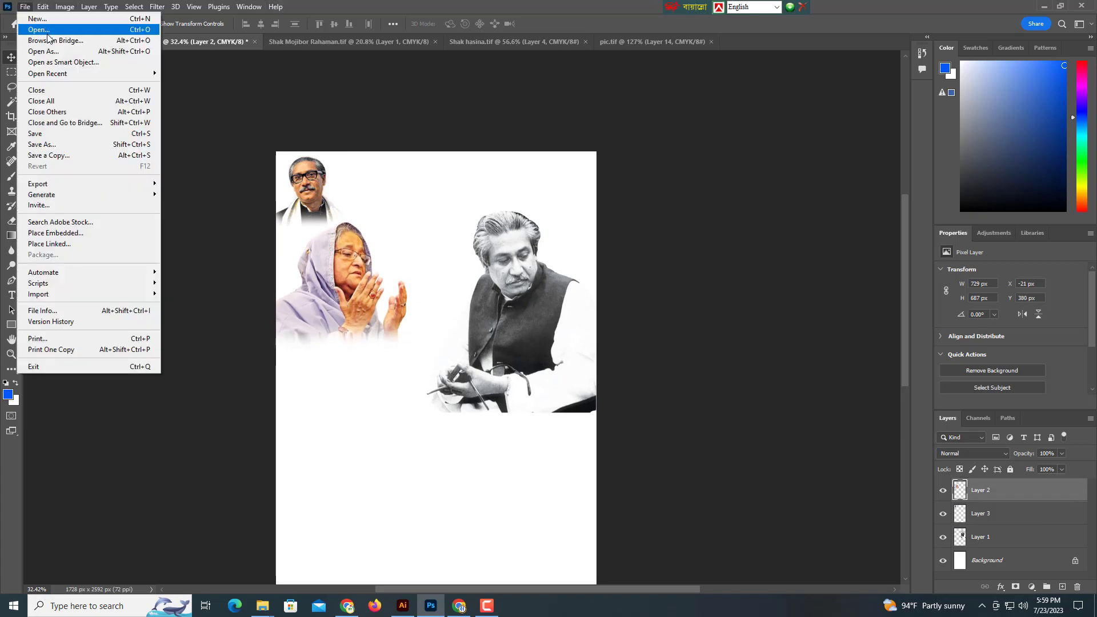
click(47, 32)
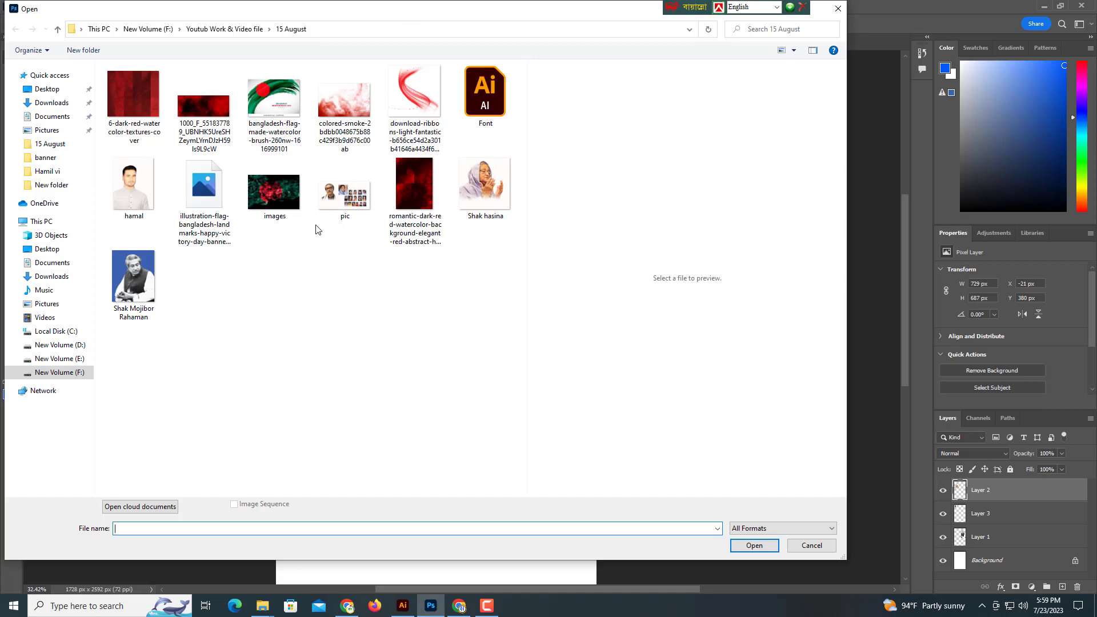
click(415, 187)
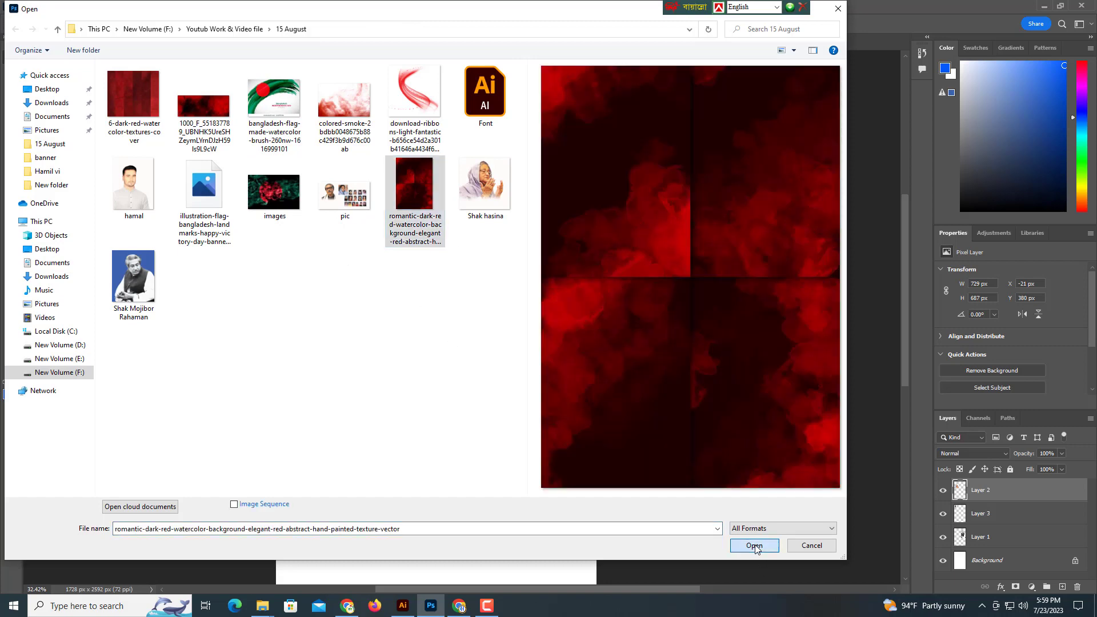
click(755, 545)
scroll(509, 311, down, 3)
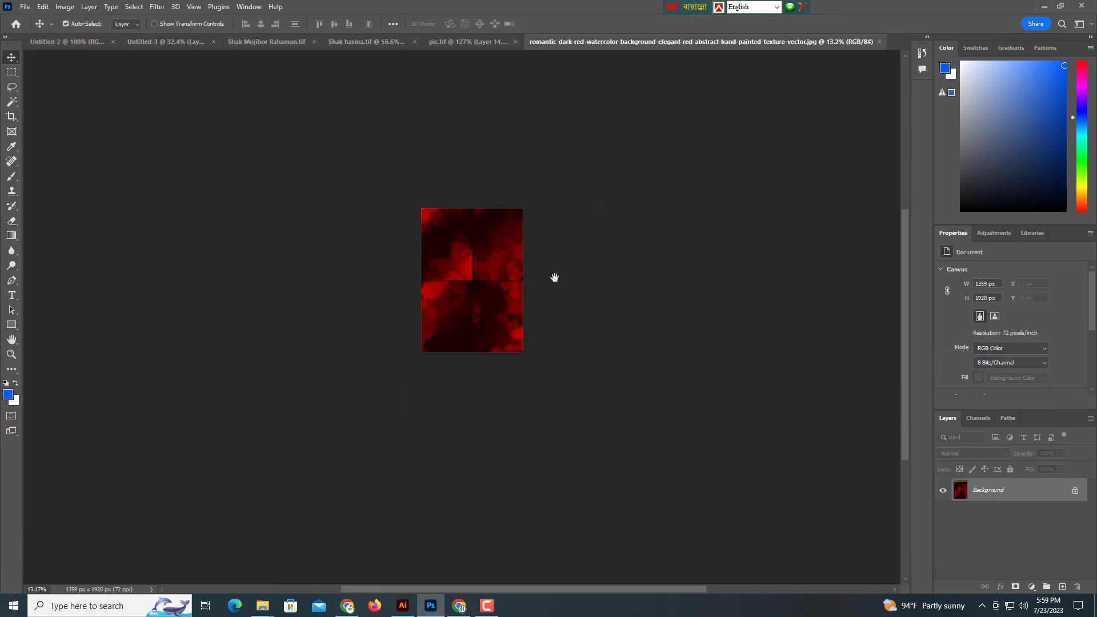
drag(554, 278, 547, 313)
double_click(1016, 493)
click(649, 181)
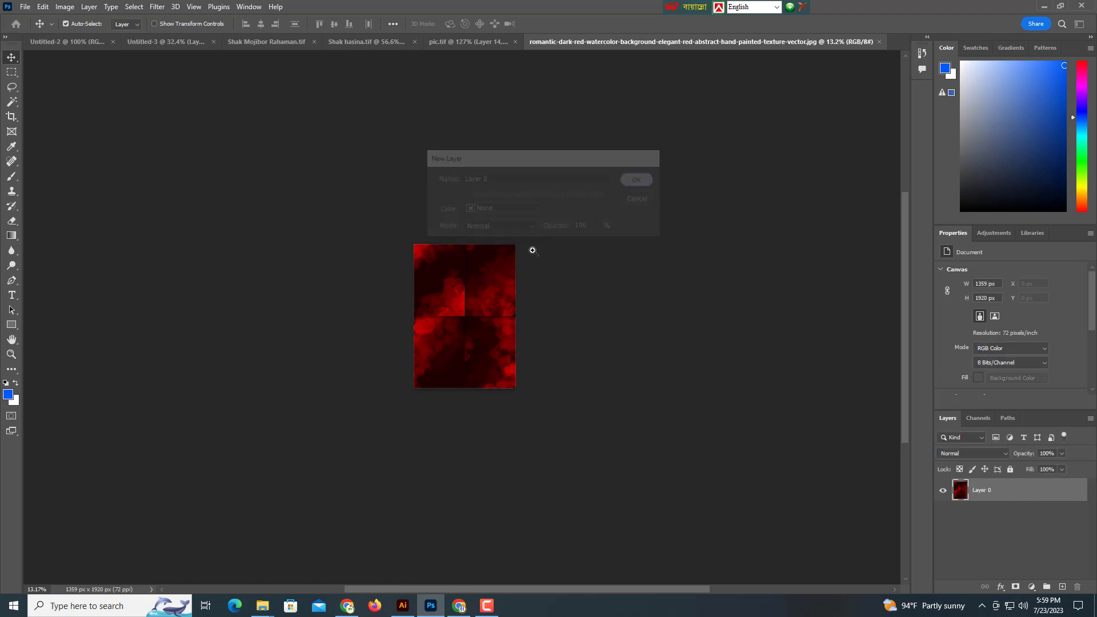
scroll(488, 294, up, 3)
Drag the red texture into the poster, enlarge it, and send it behind the portraits.
drag(466, 309, 155, 43)
mouse_move(424, 360)
mouse_down()
mouse_move(470, 409)
mouse_move(439, 368)
mouse_up()
key(ctrl+t)
scroll(451, 350, down, 2)
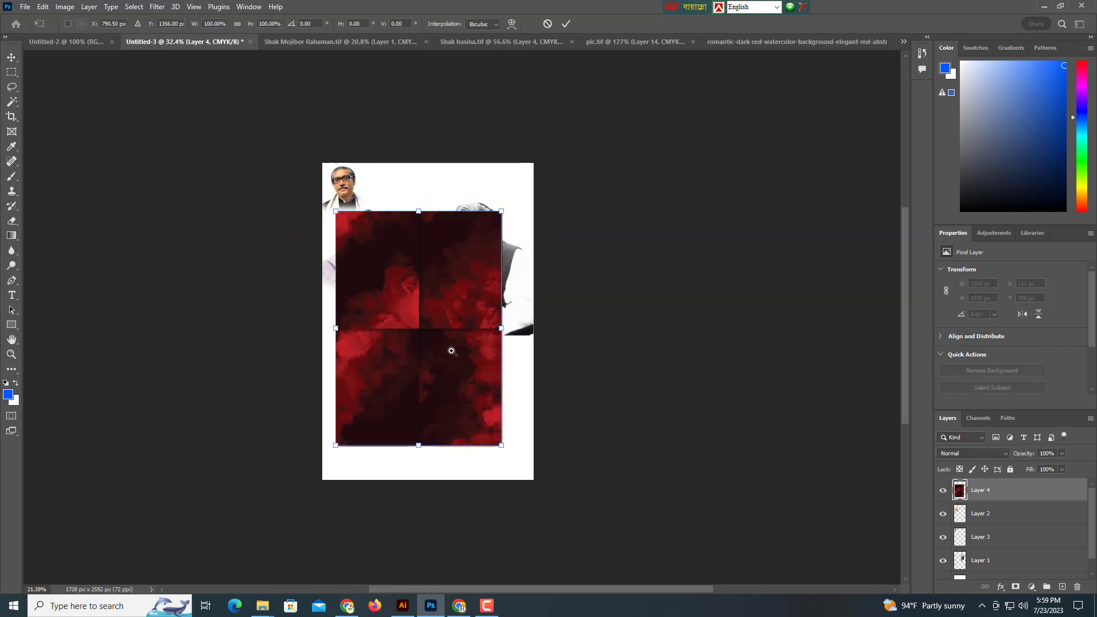
drag(501, 327, 517, 327)
drag(423, 347, 446, 323)
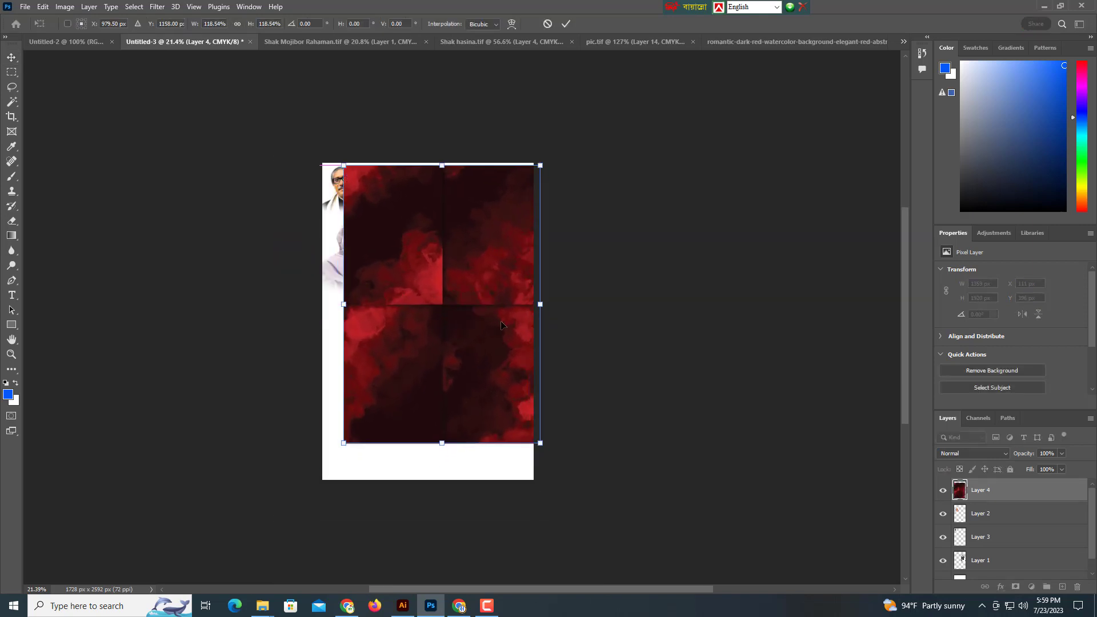
drag(538, 312, 496, 313)
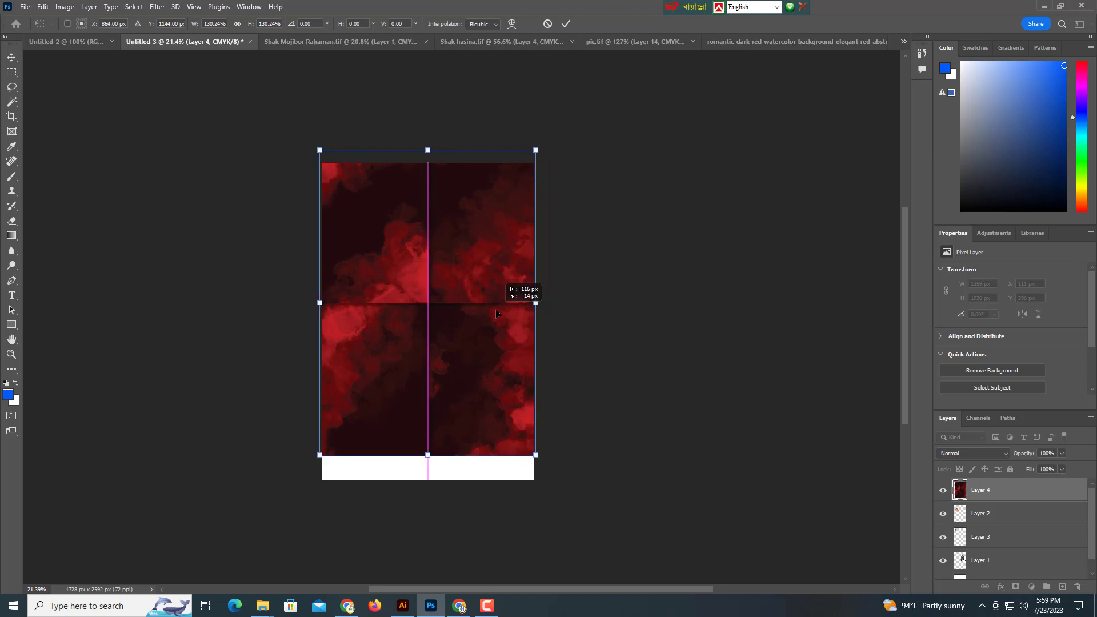
key(Return)
key(ctrl+bracketleft)
key(ctrl+bracketleft)
key(ctrl+bracketleft)
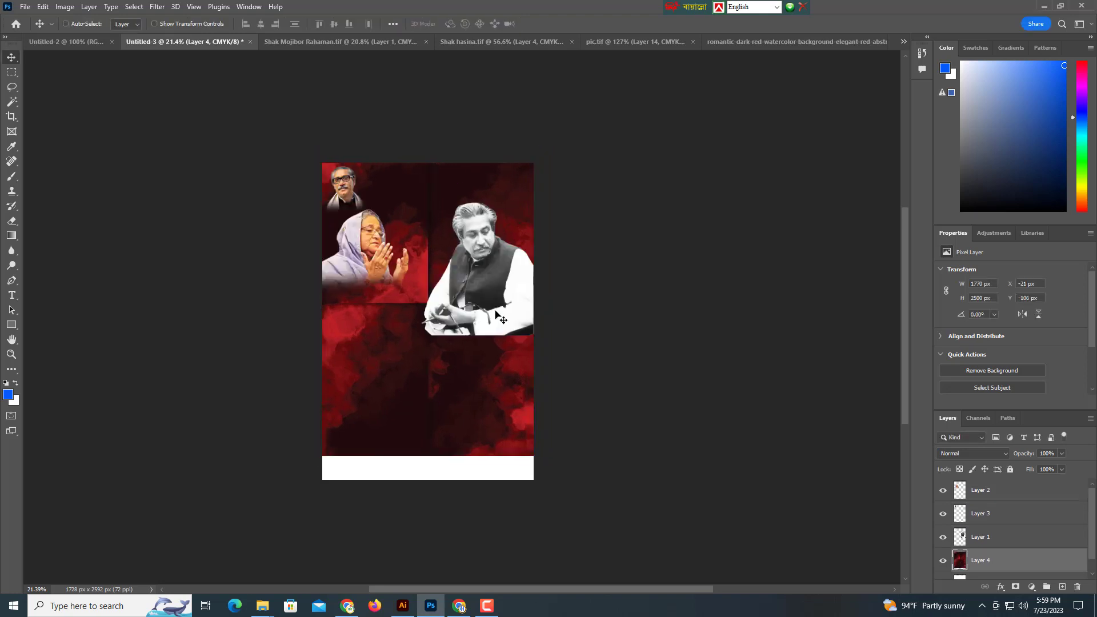
Widen the red background to about 106% and move it up to the poster top.
drag(484, 302, 492, 368)
drag(494, 365, 525, 359)
drag(526, 357, 518, 318)
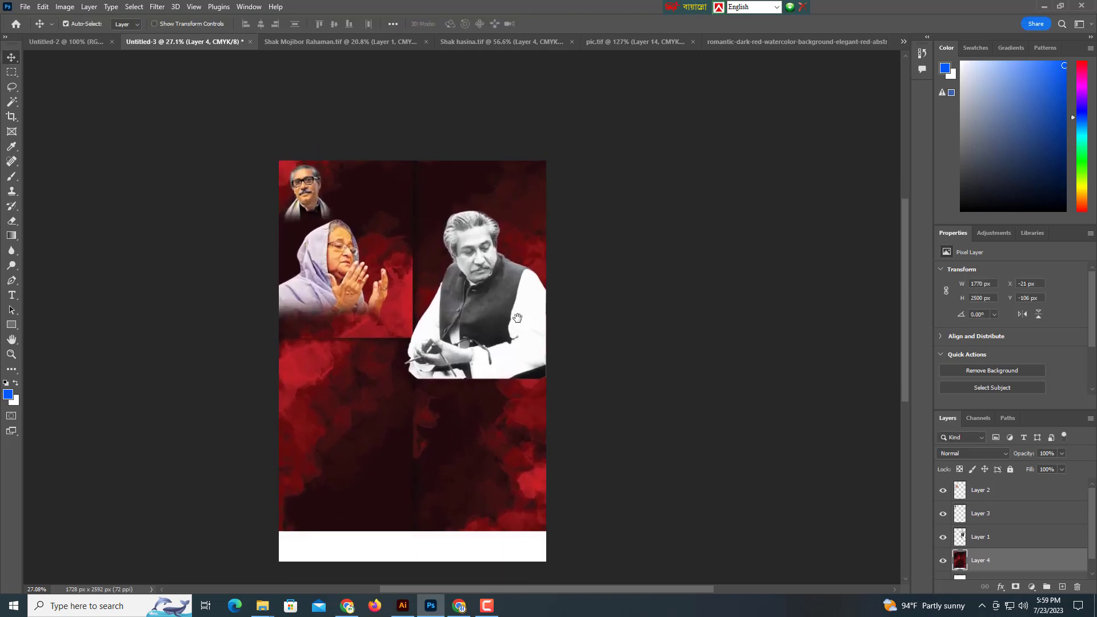
drag(443, 443, 458, 378)
key(ctrl+t)
drag(545, 291, 555, 290)
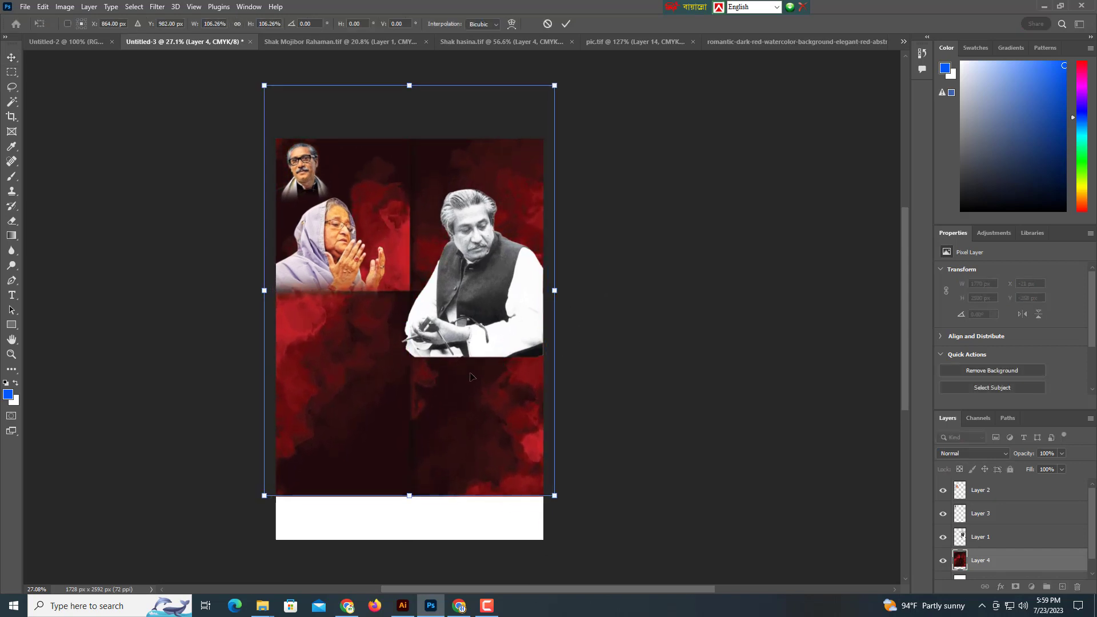
mouse_move(471, 376)
mouse_down()
mouse_move(458, 366)
mouse_move(456, 374)
mouse_up()
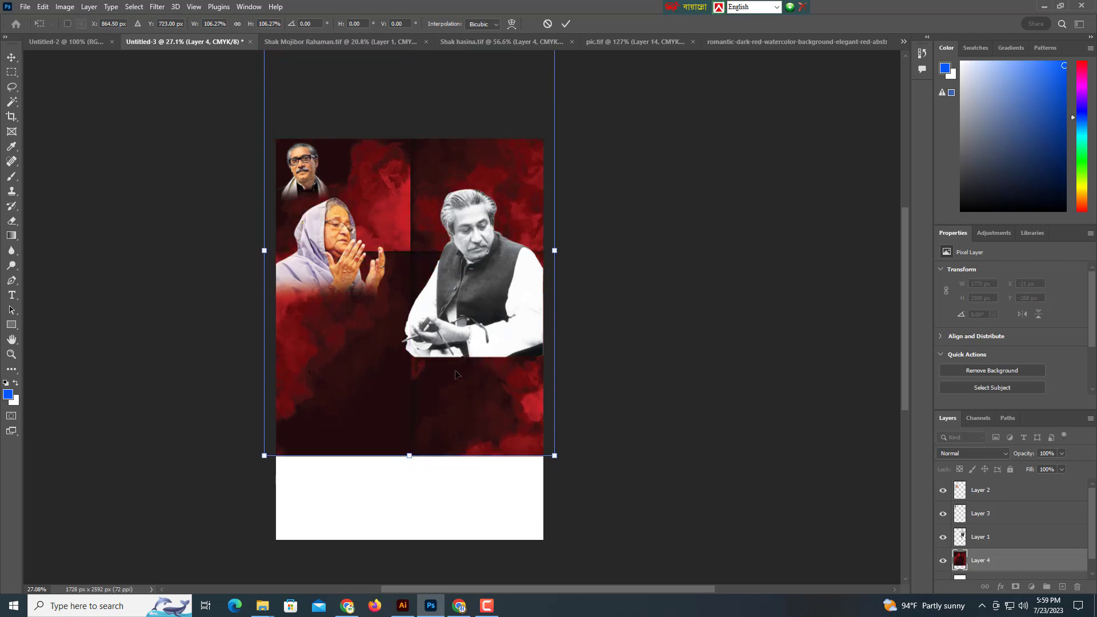
key(Return)
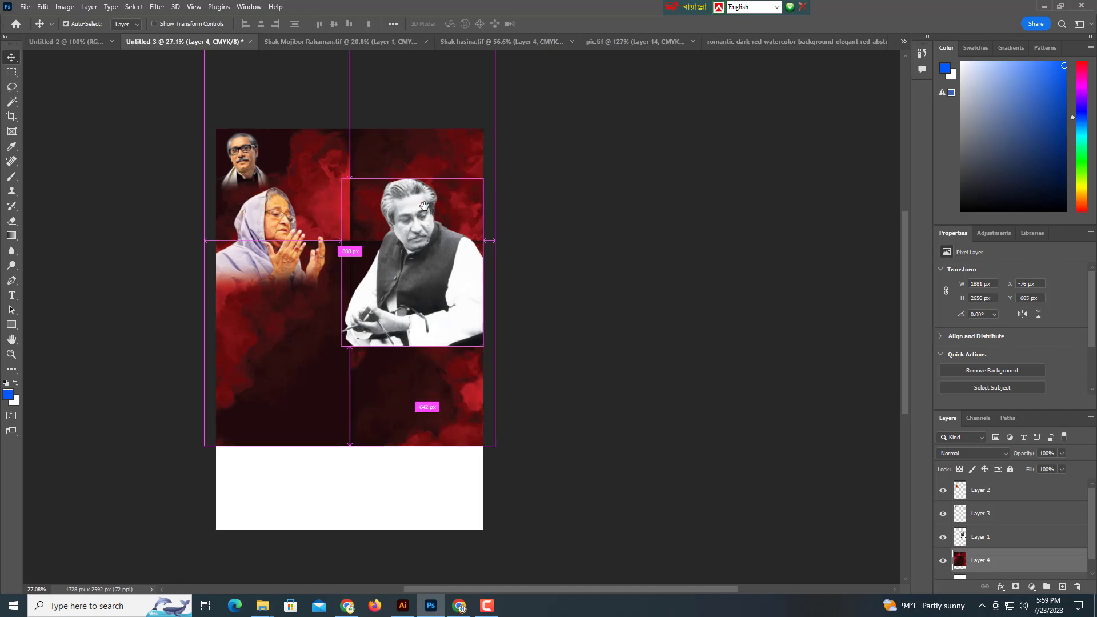
Close the man's and woman's portrait source files.
click(372, 40)
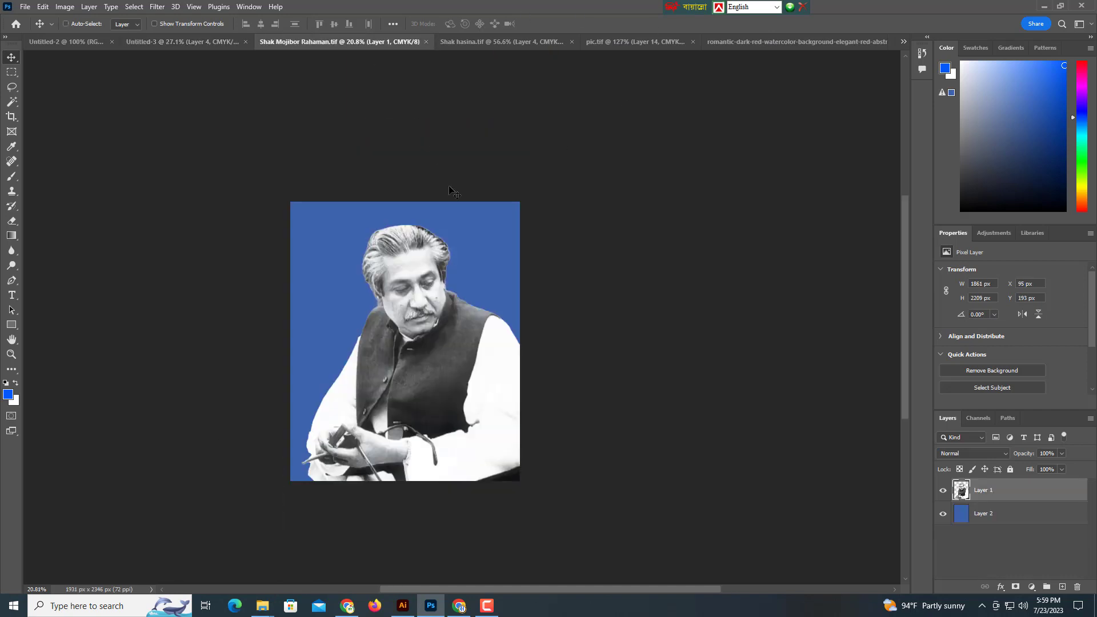
key(ctrl+w)
click(338, 40)
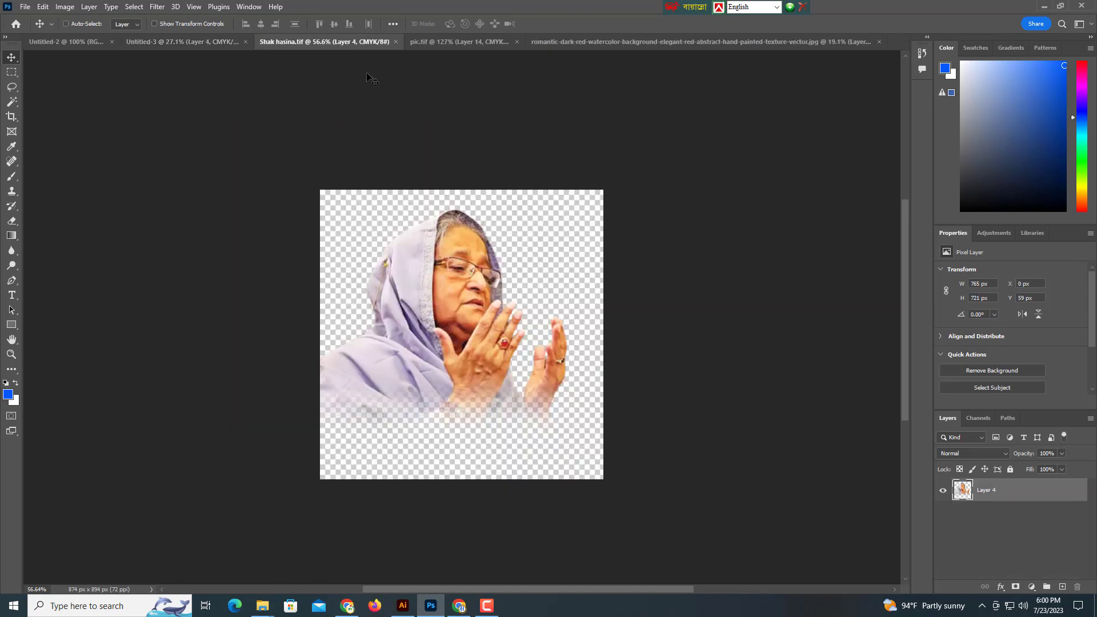
key(ctrl+w)
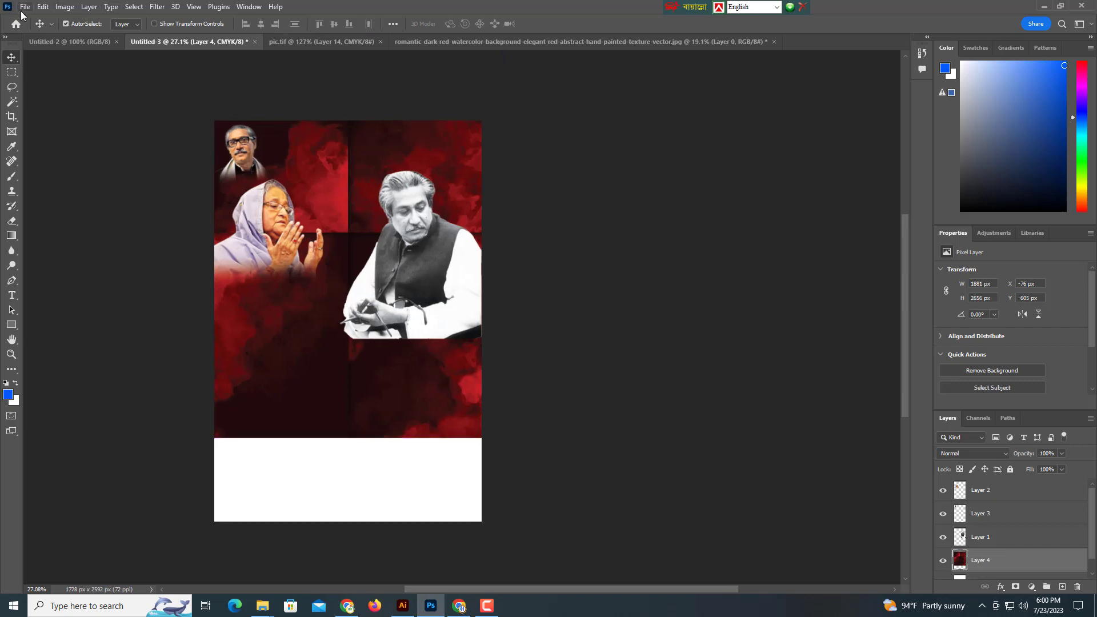
Open the red ribbons PNG, drag it into the poster, and enlarge it to 1158 × 1133 px.
click(25, 6)
click(57, 33)
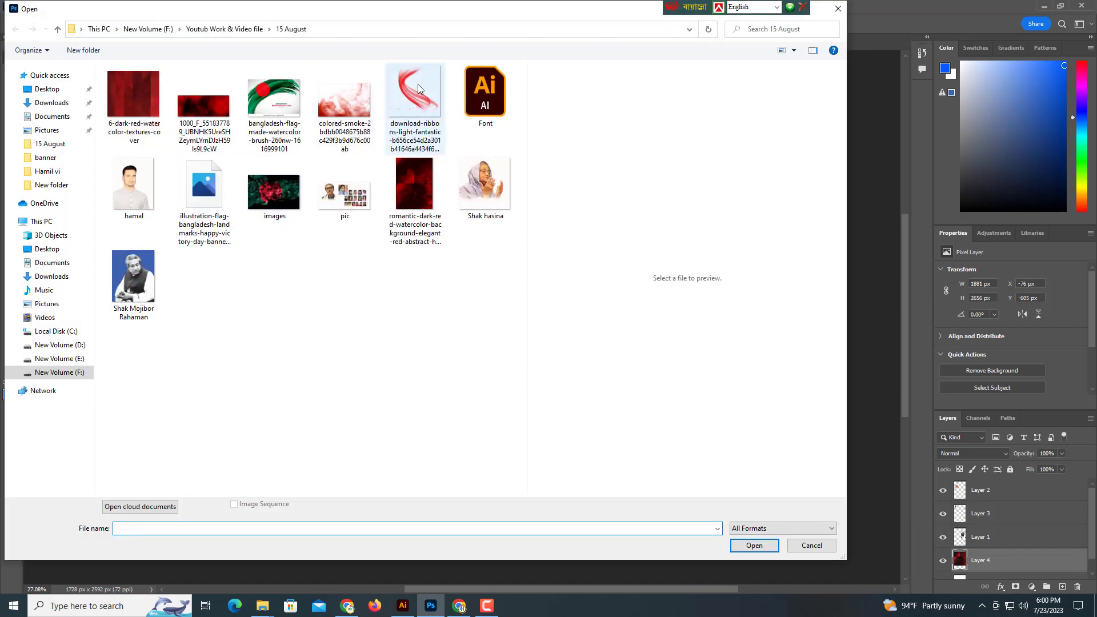
click(417, 85)
click(770, 550)
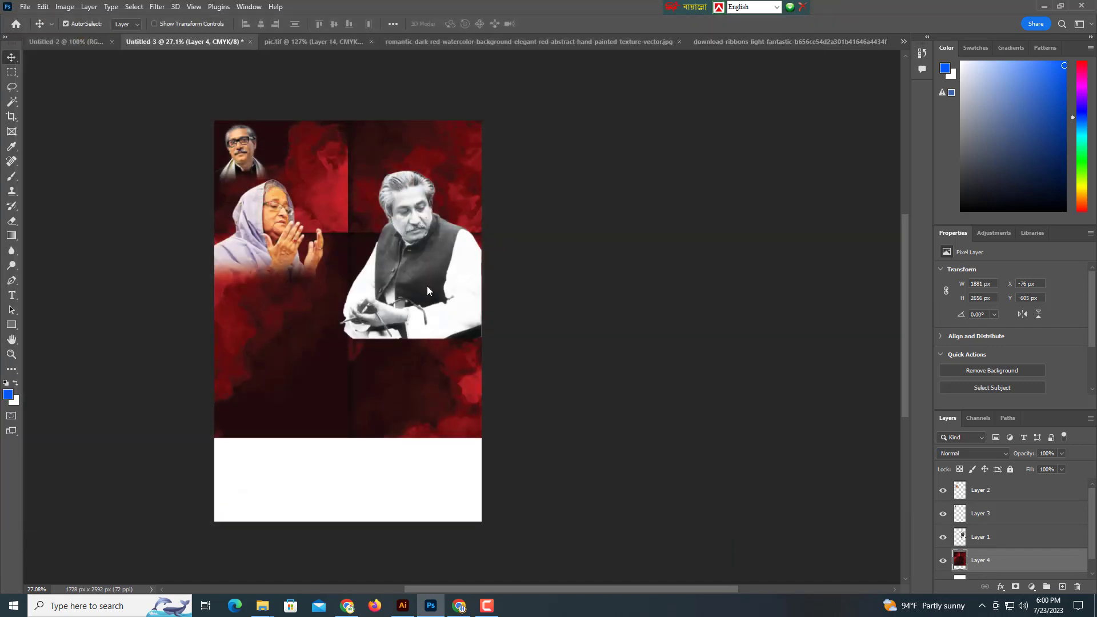
drag(495, 290, 153, 43)
drag(84, 46, 85, 46)
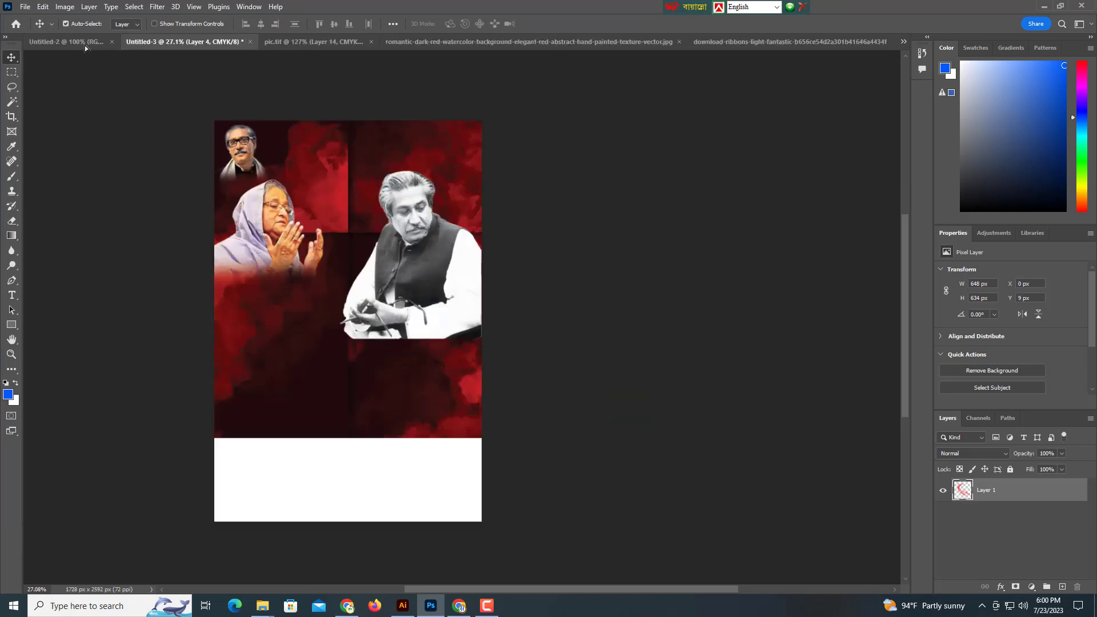
drag(326, 260, 386, 244)
key(ctrl+t)
key(Return)
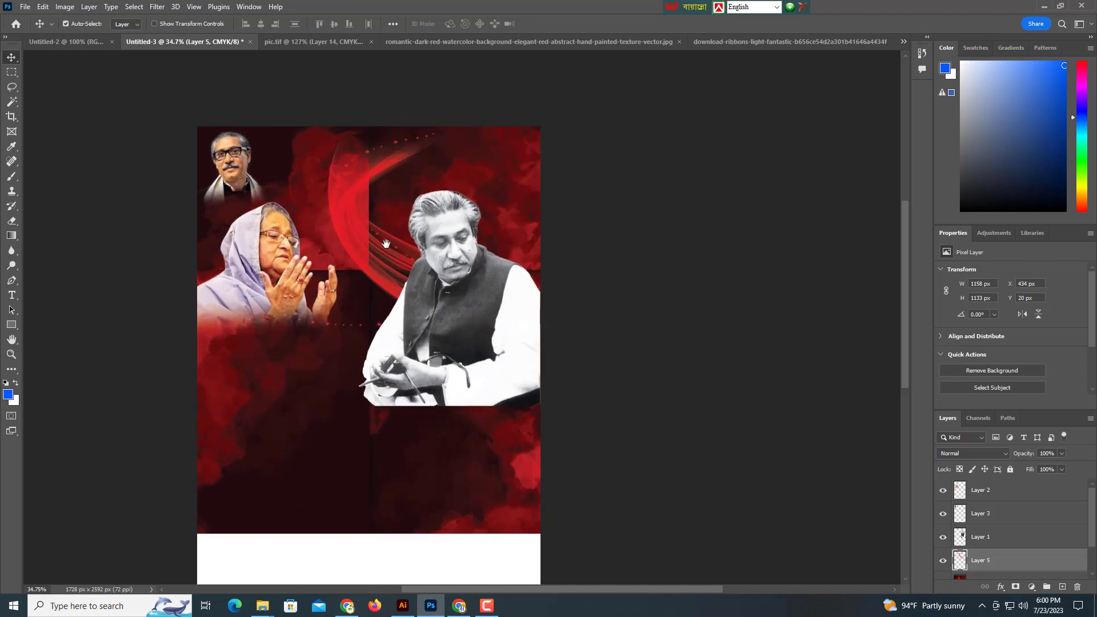
Flip the ribbon horizontally and move it toward the top right.
click(45, 9)
mouse_move(86, 267)
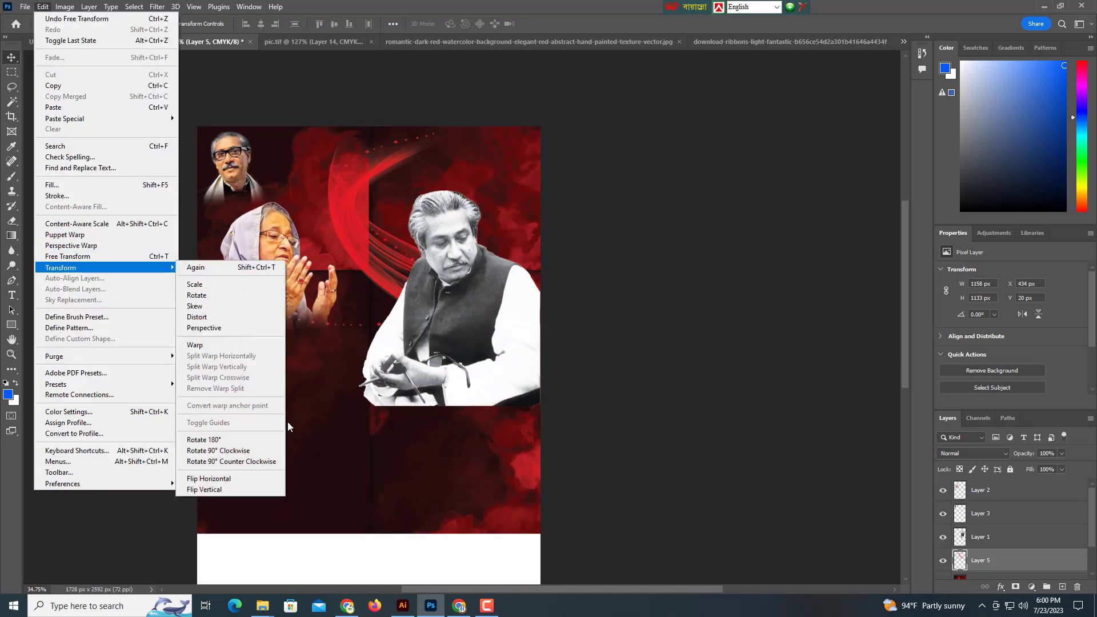
click(223, 478)
drag(428, 163, 510, 170)
Scale the ribbon to about 122% and nudge it slightly left and up.
key(ctrl+t)
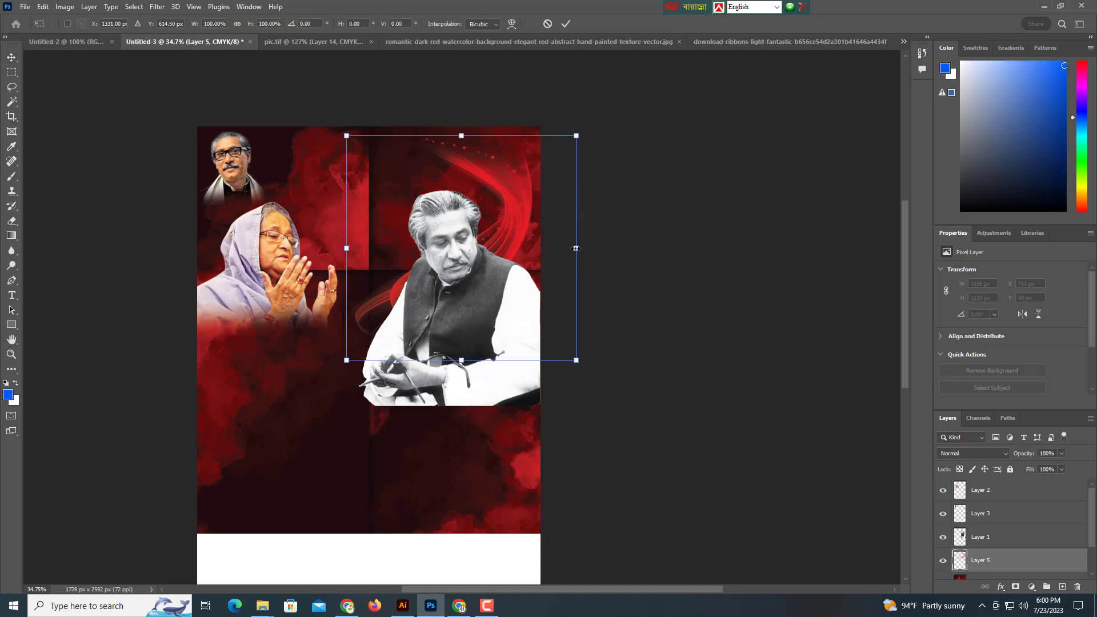
drag(576, 248, 601, 248)
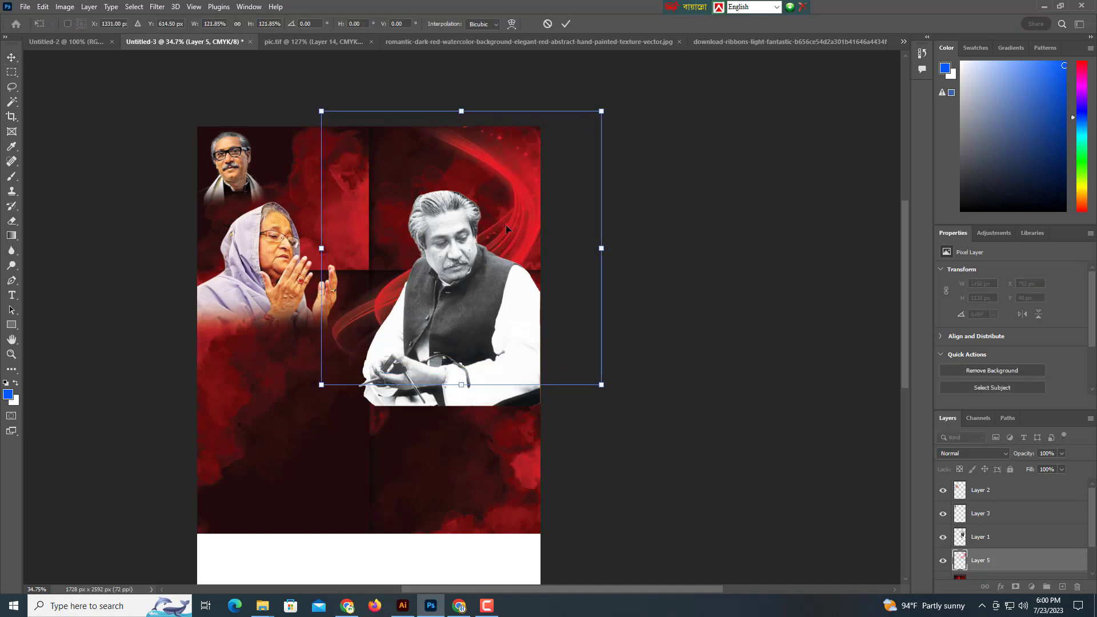
mouse_move(505, 224)
mouse_down()
mouse_move(496, 222)
mouse_move(498, 233)
mouse_up()
key(Return)
click(359, 215)
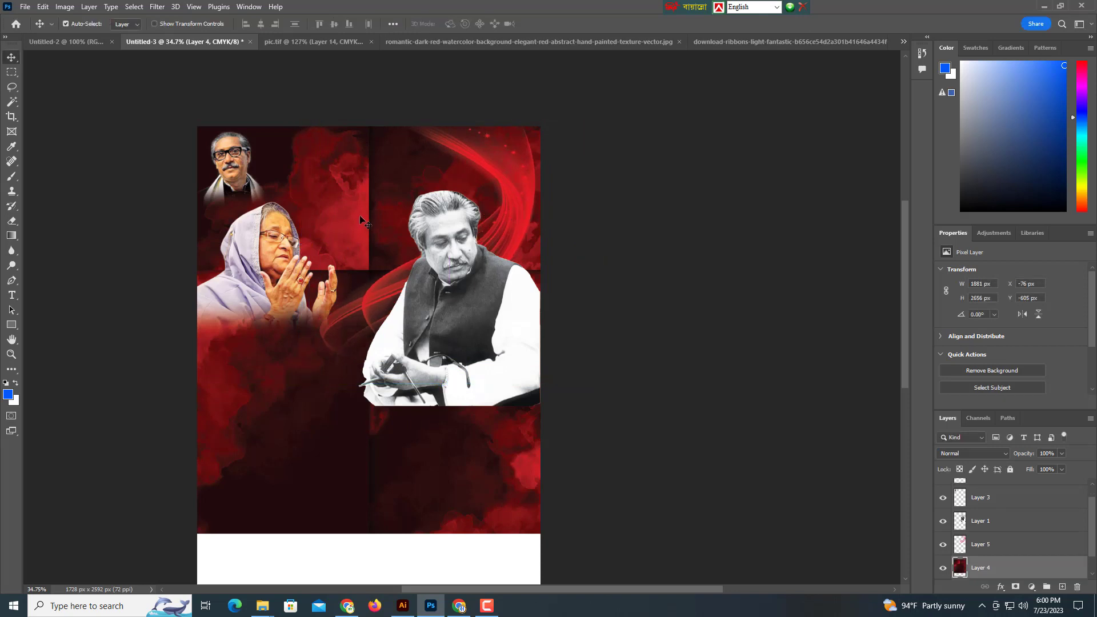
drag(350, 329, 335, 245)
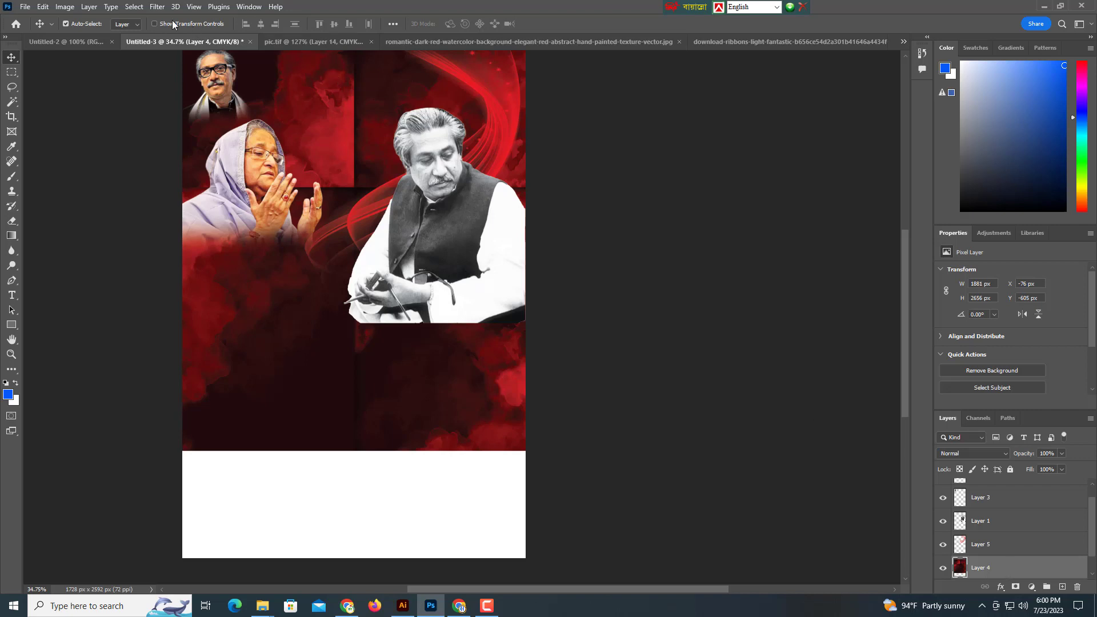
Apply a 29.1-pixel Gaussian Blur to the red watercolour background layer.
click(156, 7)
mouse_move(177, 161)
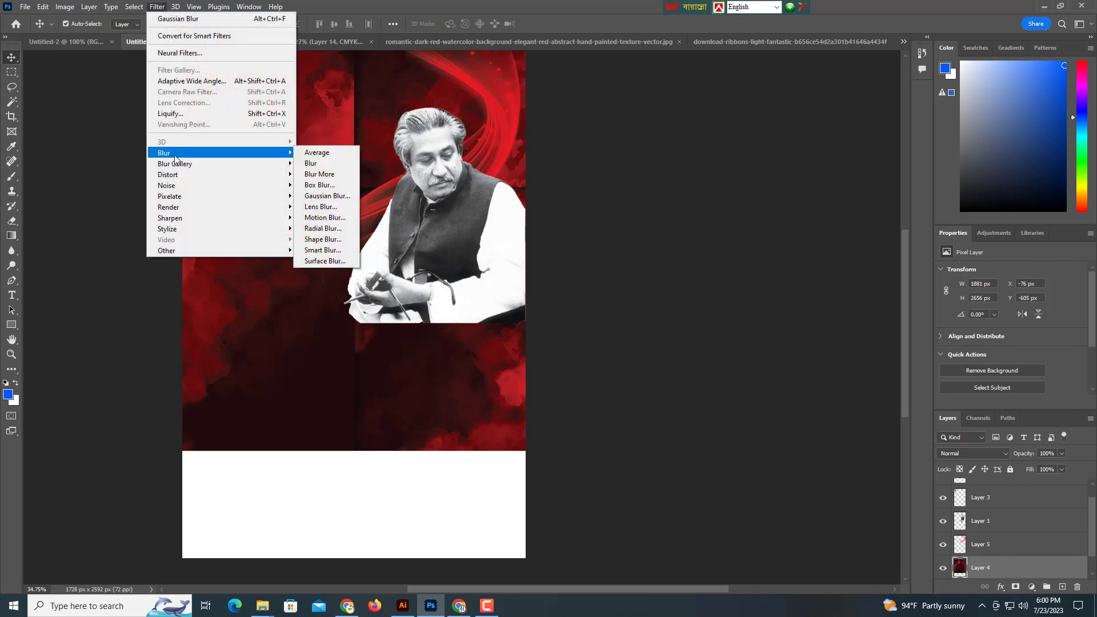
click(322, 198)
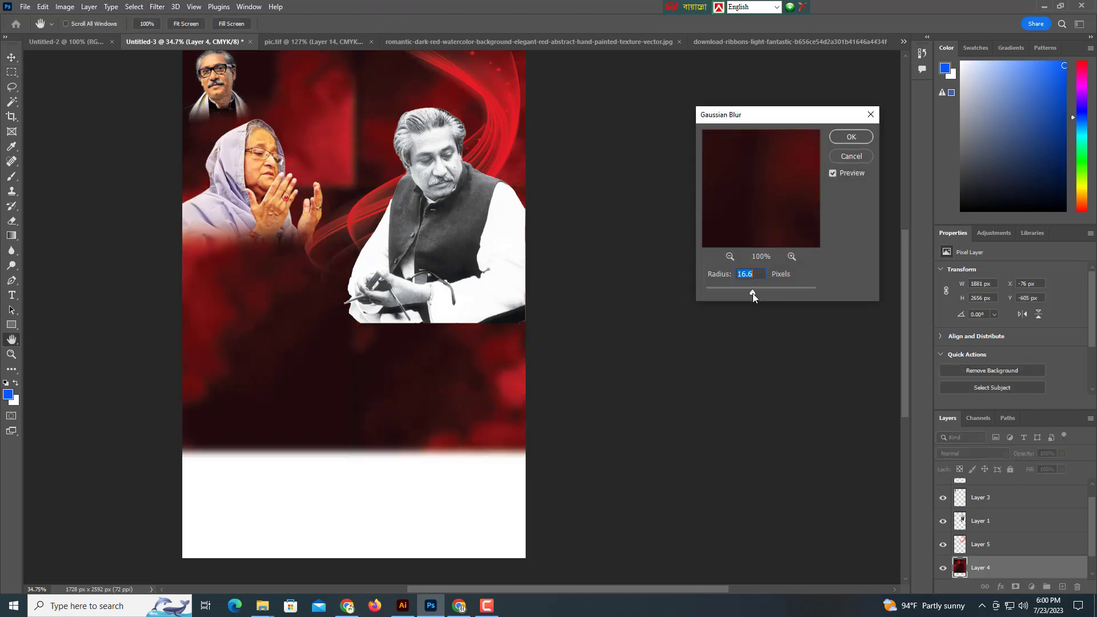
drag(760, 292, 758, 292)
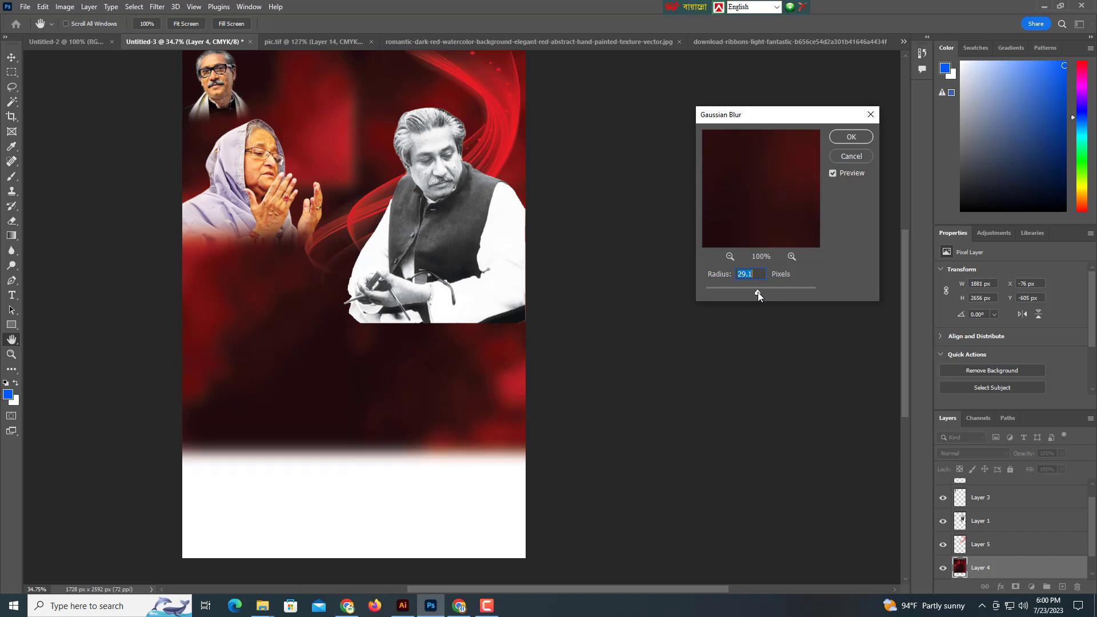
click(856, 137)
drag(494, 164, 529, 230)
drag(532, 191, 532, 190)
drag(471, 283, 369, 285)
drag(369, 286, 475, 283)
drag(430, 295, 377, 294)
click(371, 378)
Shrink the glasses portrait to about 71% and shift the woman's photo to X -20, Y 179.
click(293, 166)
key(ctrl+t)
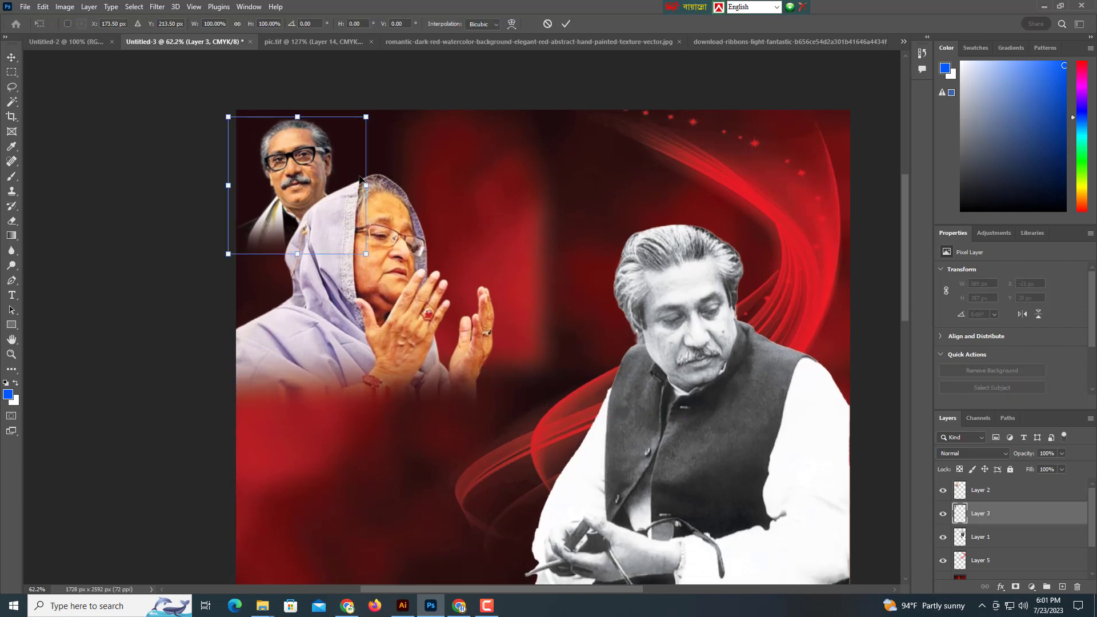
drag(355, 185, 327, 168)
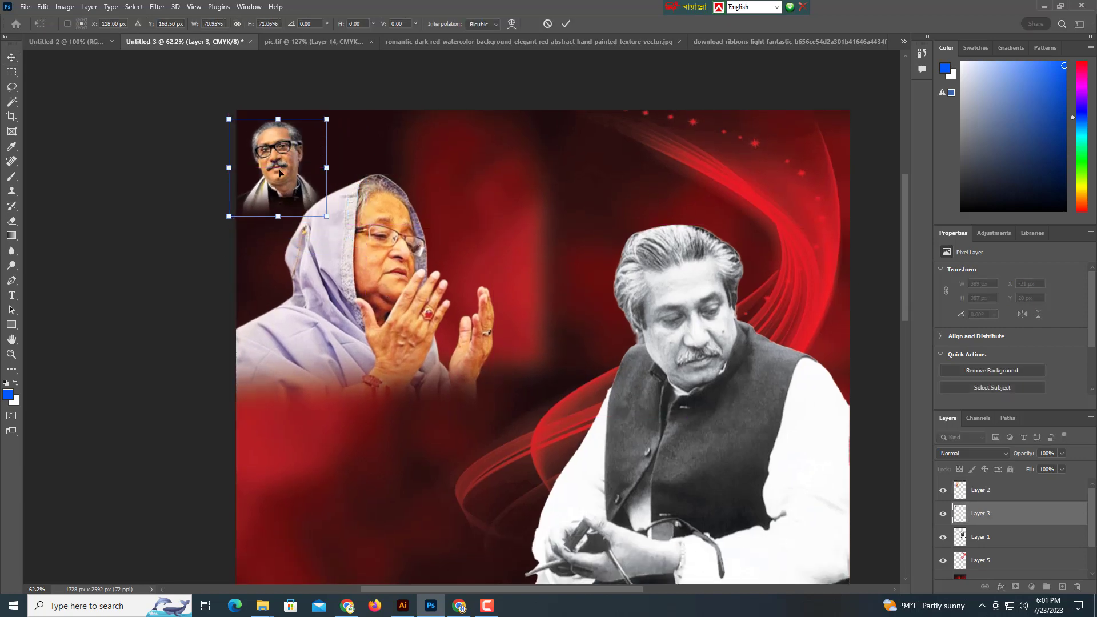
key(Return)
drag(338, 320, 331, 318)
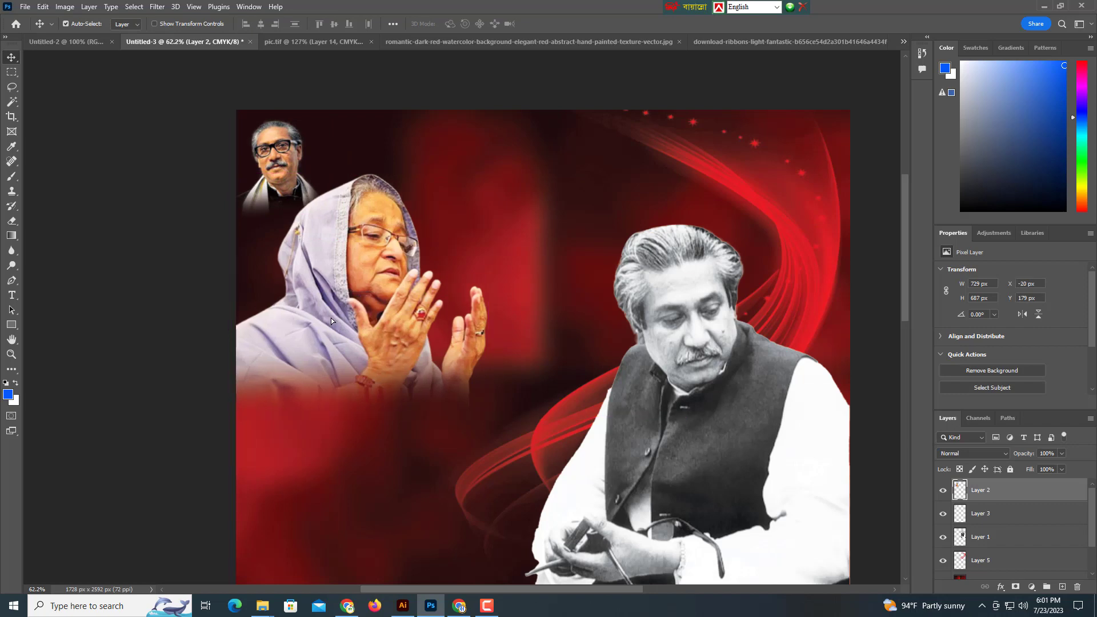
click(24, 8)
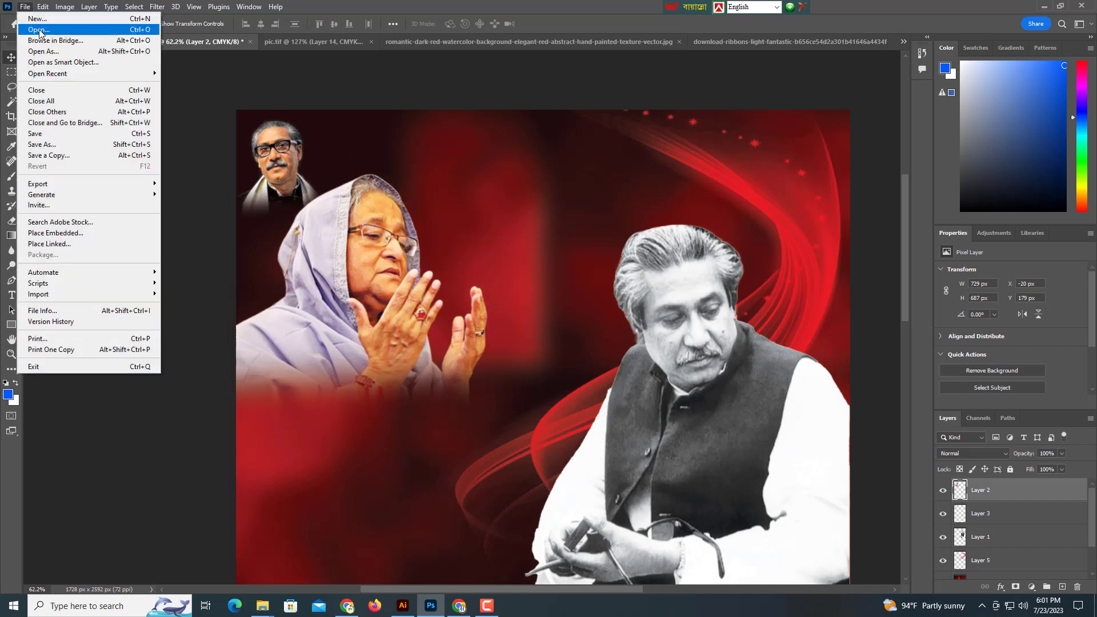
Open the smoky green-and-red flag image, images.jpg.
click(39, 31)
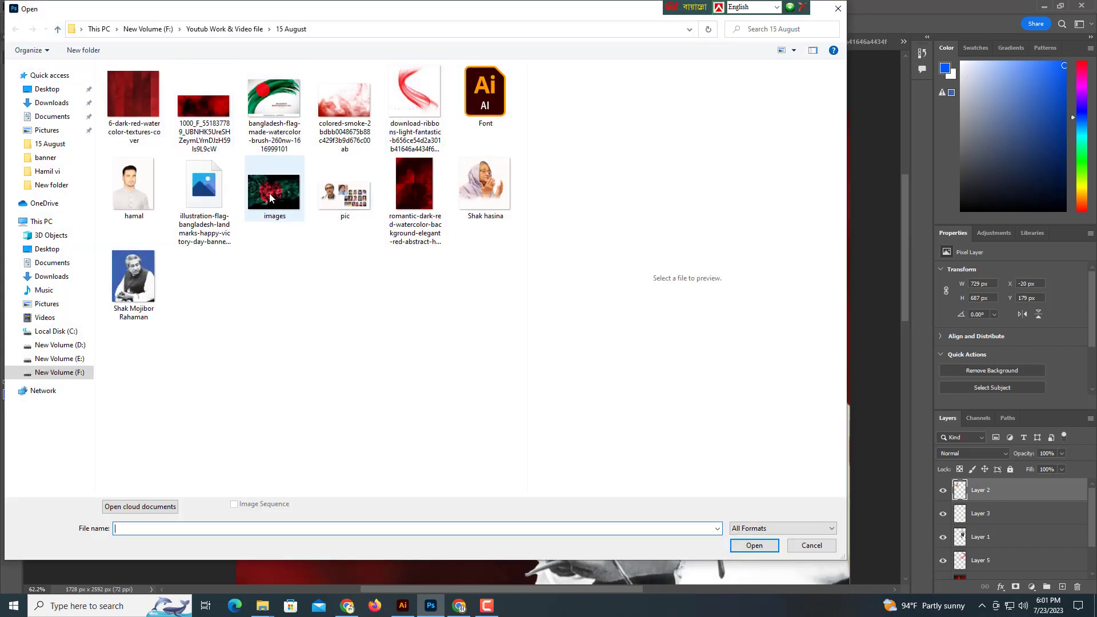
click(271, 198)
click(760, 545)
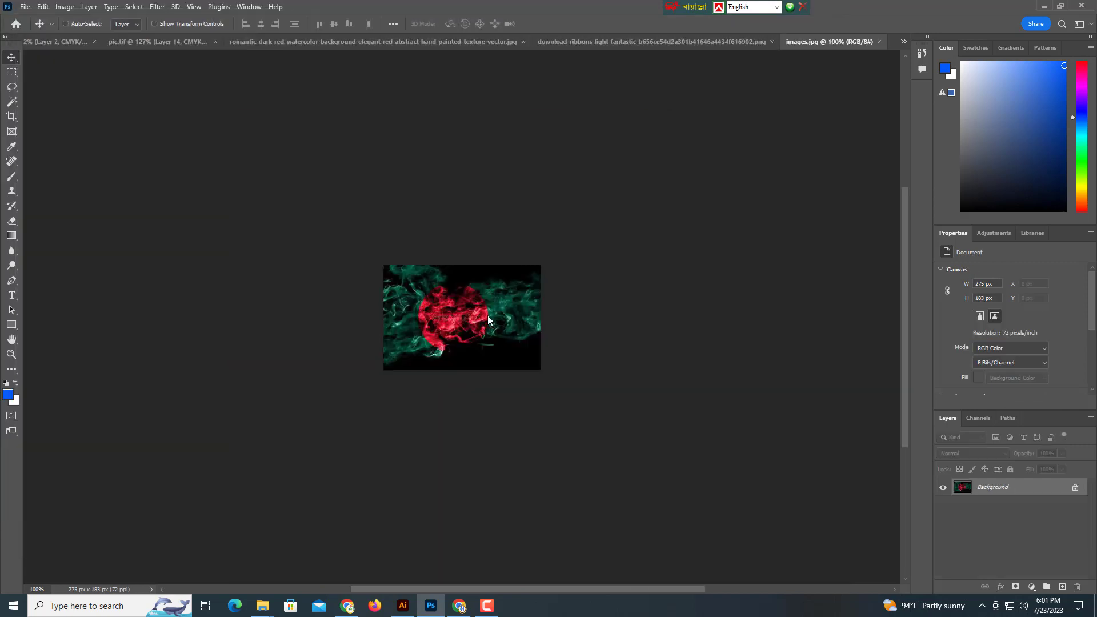
drag(488, 320, 403, 310)
click(655, 253)
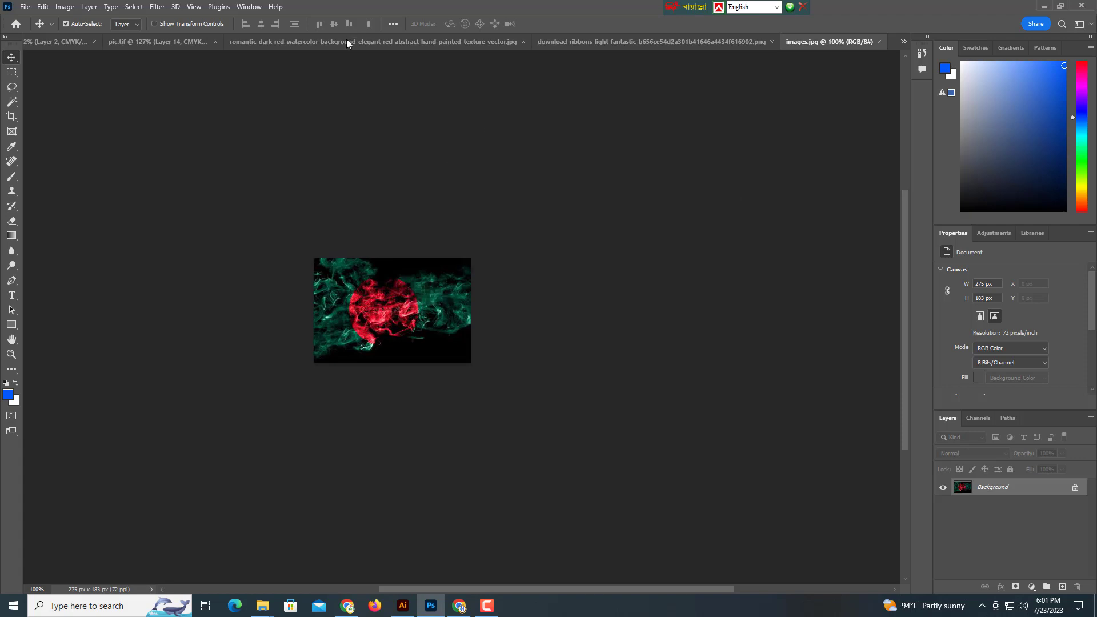
Close the red watercolour source without saving, and close the ribbon document.
click(341, 43)
key(ctrl+w)
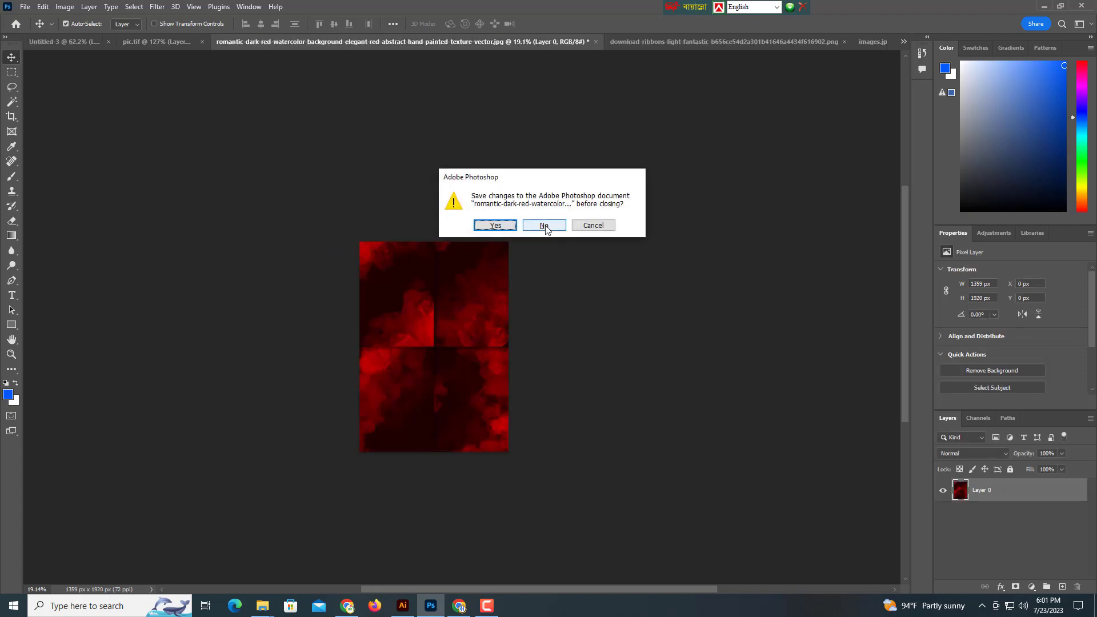
click(543, 225)
click(307, 41)
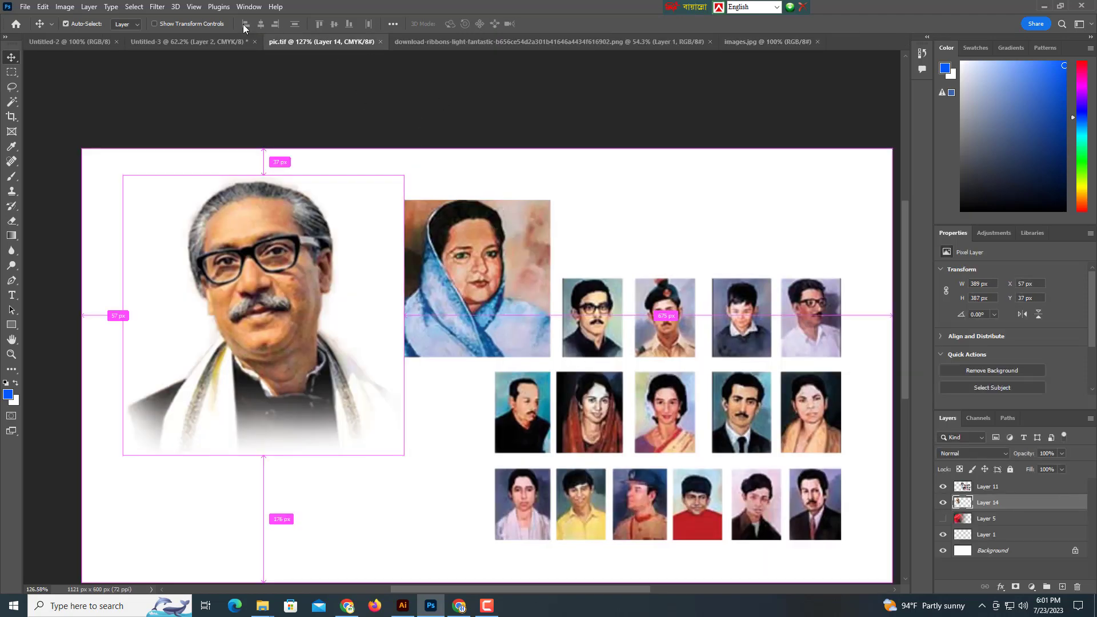
click(219, 40)
drag(420, 181, 365, 174)
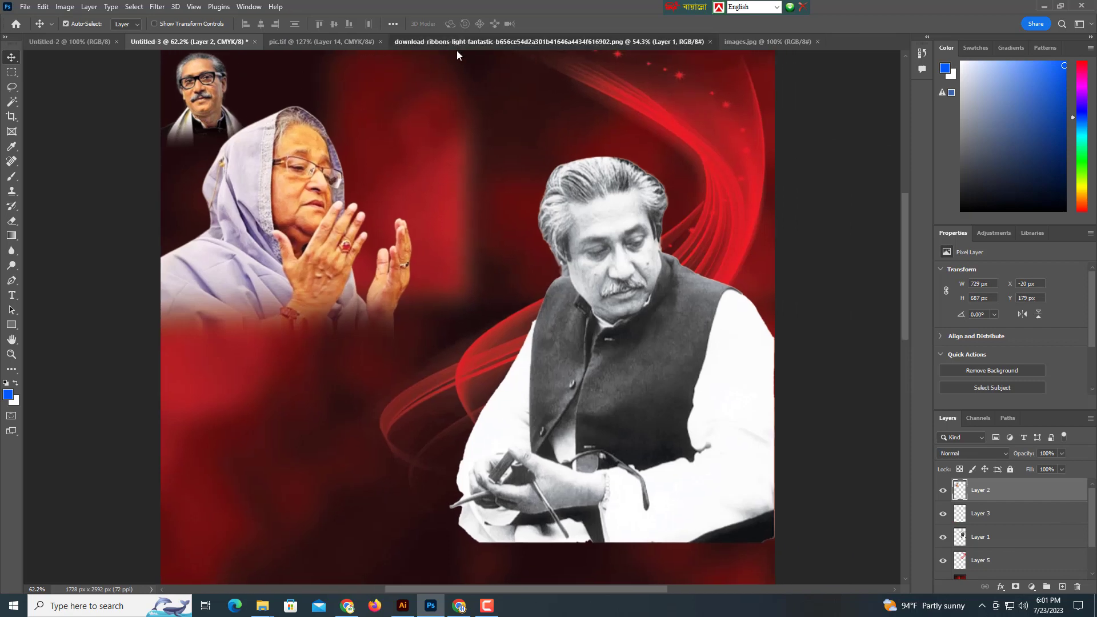
click(457, 45)
key(ctrl+w)
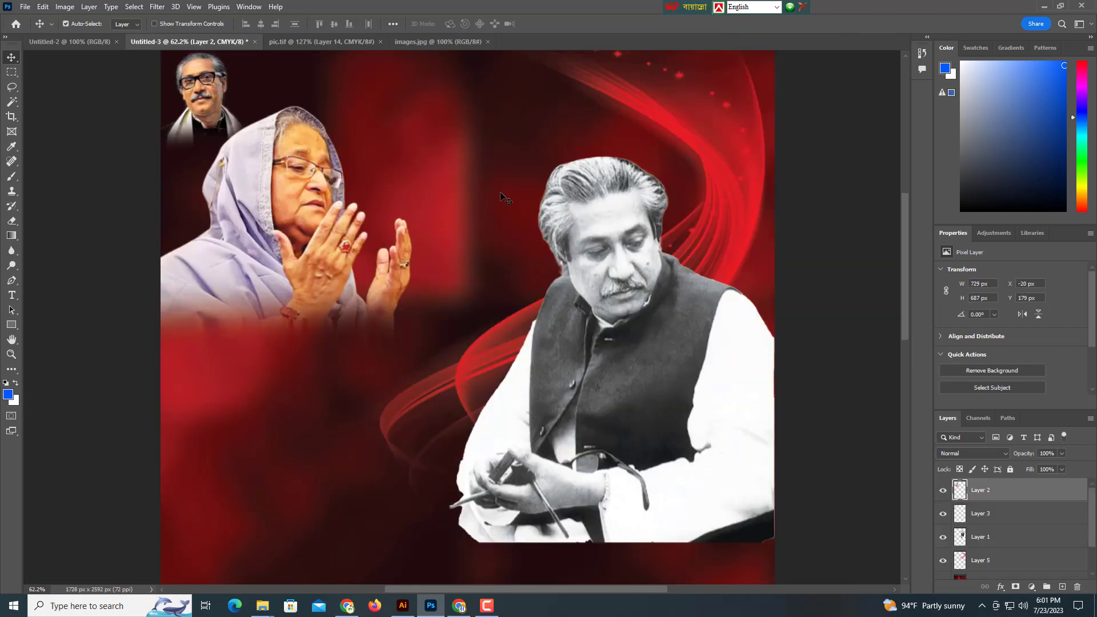
Drag the flag picture into the poster as Layer 6 and start transforming it.
click(424, 43)
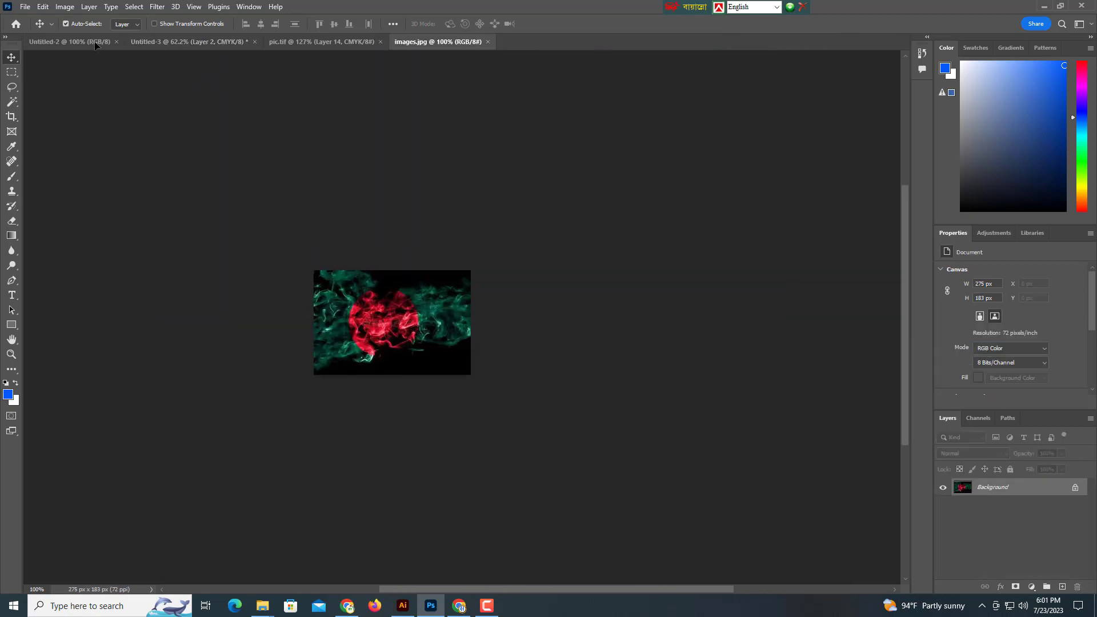
click(187, 39)
drag(297, 200, 307, 218)
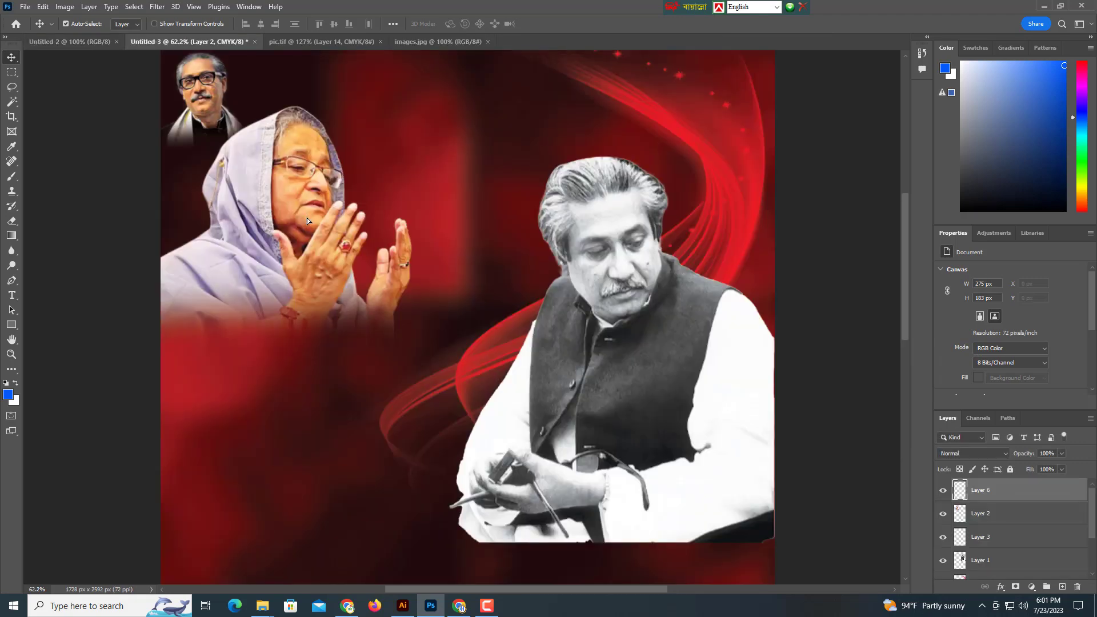
drag(378, 275, 469, 281)
key(ctrl+t)
scroll(427, 258, down, 2)
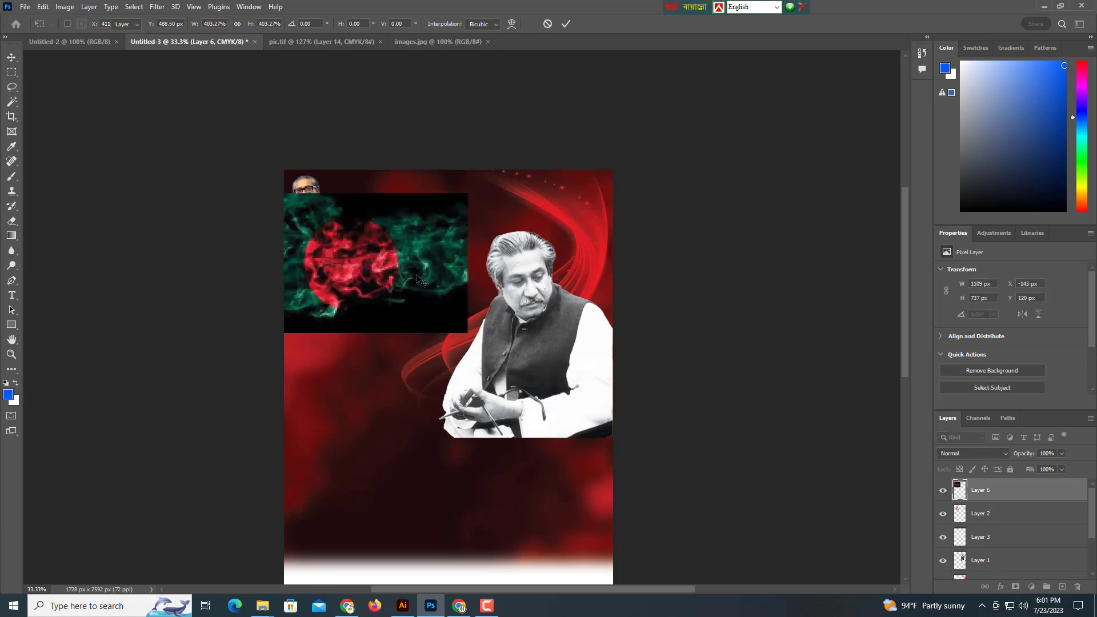
Tilt the flag about -18°, enlarge it over the top-left corner, and send it behind the portraits.
key(Return)
key(ctrl+t)
drag(479, 121, 487, 94)
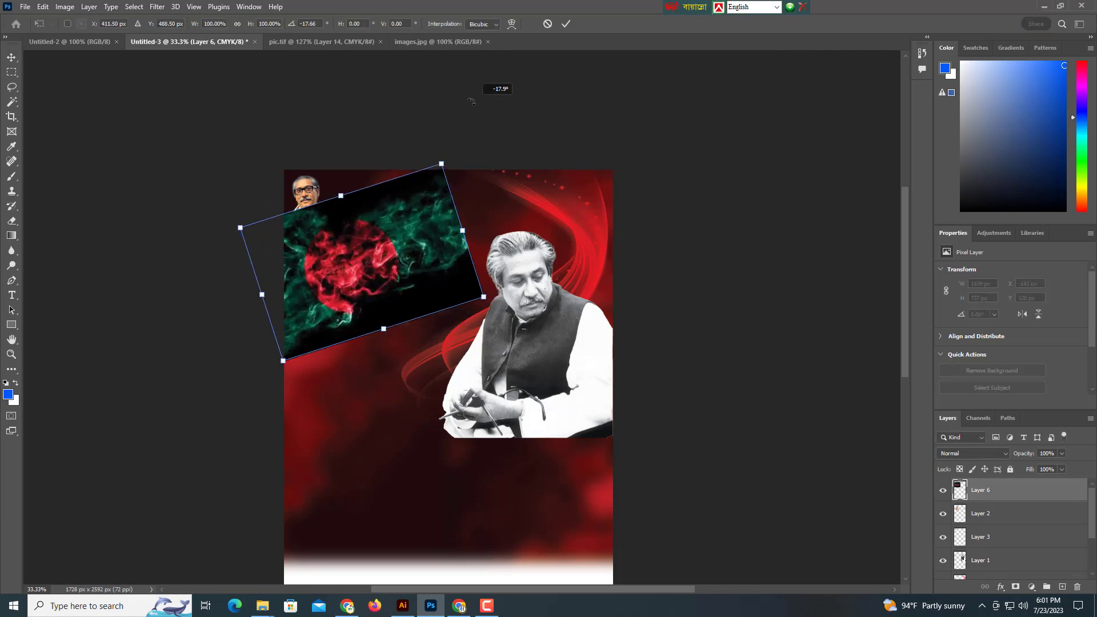
drag(334, 262, 334, 248)
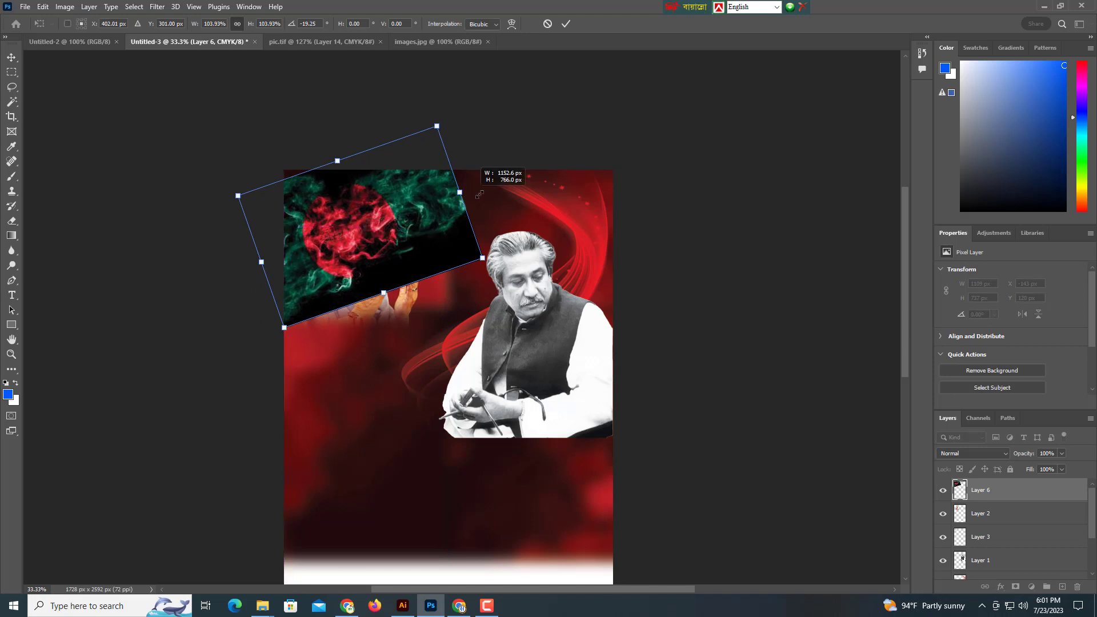
drag(479, 195, 481, 194)
drag(421, 222, 424, 234)
key(Return)
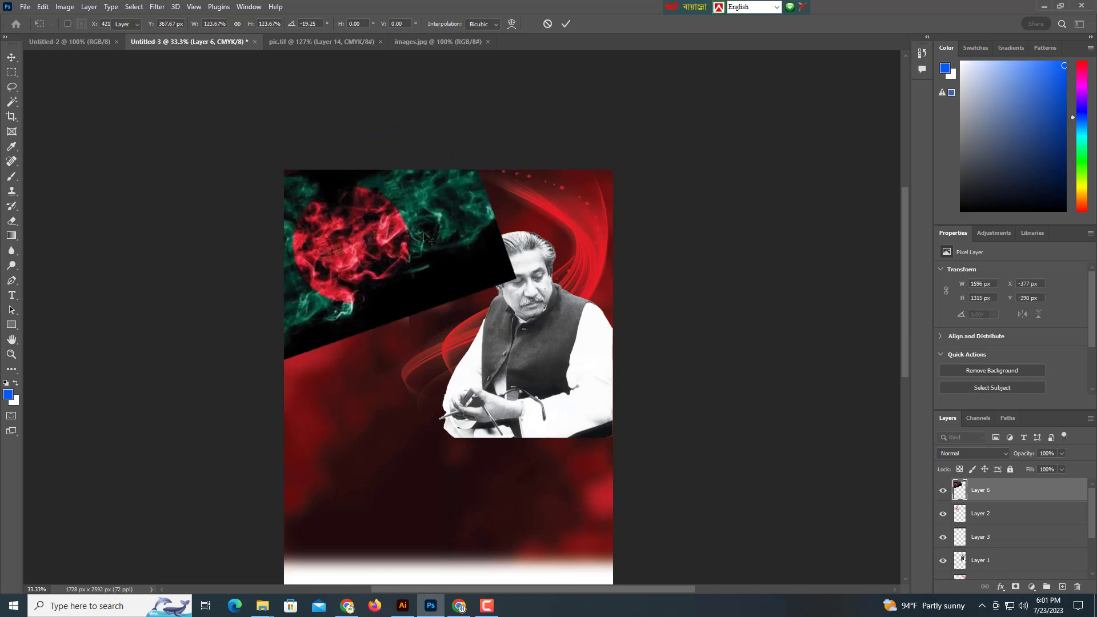
key(ctrl+bracketleft)
key(ctrl+bracketleft)
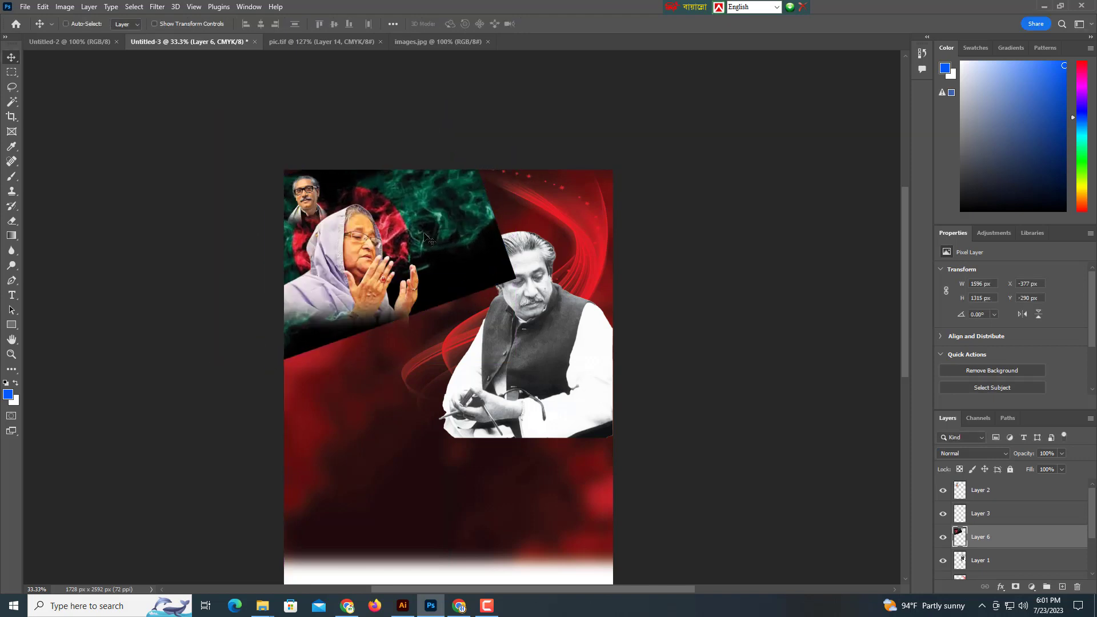
scroll(458, 255, up, 2)
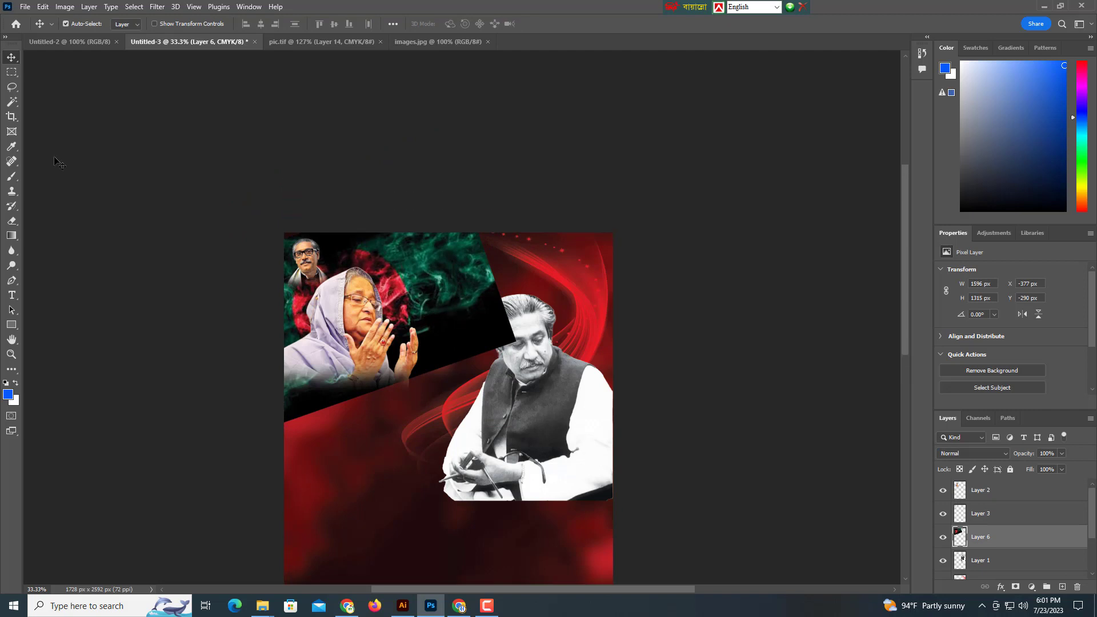
Erase the flag's hard black diagonal edge with a large soft eraser.
click(12, 222)
scroll(320, 400, down, 3)
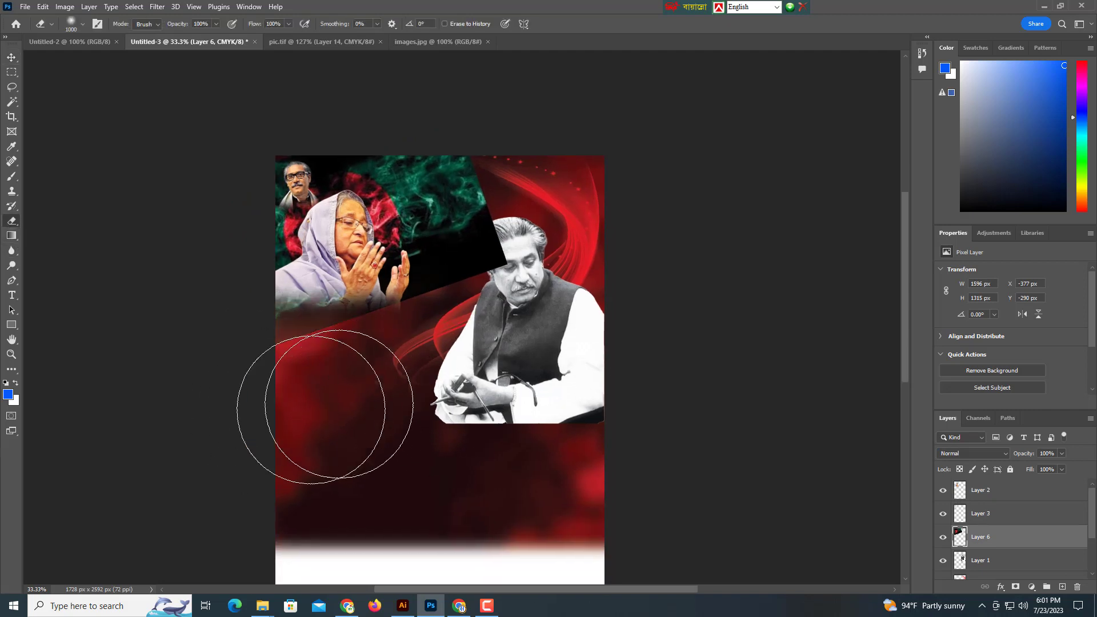
mouse_move(326, 406)
mouse_down()
mouse_move(510, 327)
mouse_move(558, 290)
mouse_move(535, 183)
mouse_move(592, 175)
mouse_move(558, 176)
mouse_move(566, 195)
mouse_move(557, 187)
mouse_move(541, 315)
mouse_move(496, 353)
mouse_up()
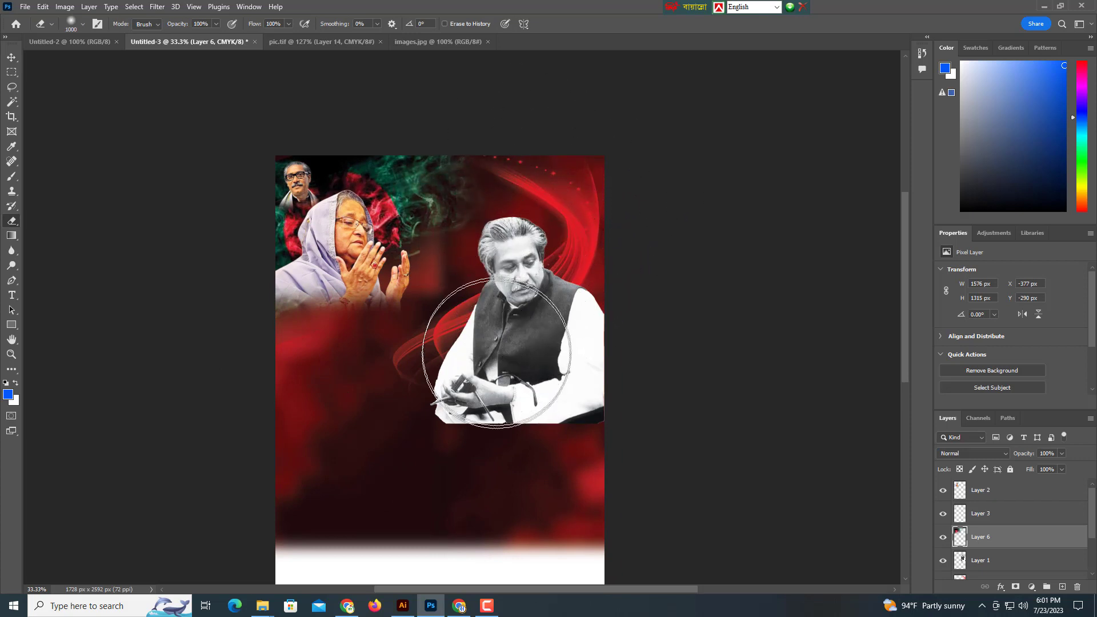
Enlarge the seated black-and-white portrait (Layer 1) to 1070 × 1270 px toward the upper right.
click(13, 59)
drag(533, 326, 517, 300)
ctrl+click(517, 301)
key(ctrl+t)
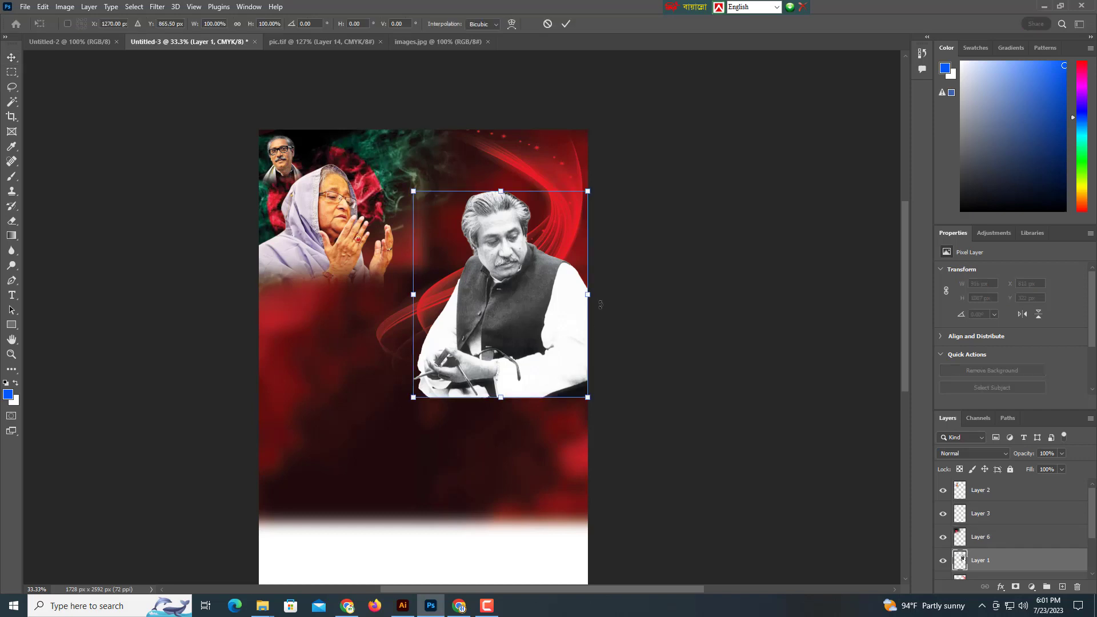
drag(600, 304, 540, 299)
key(Return)
scroll(535, 299, down, 2)
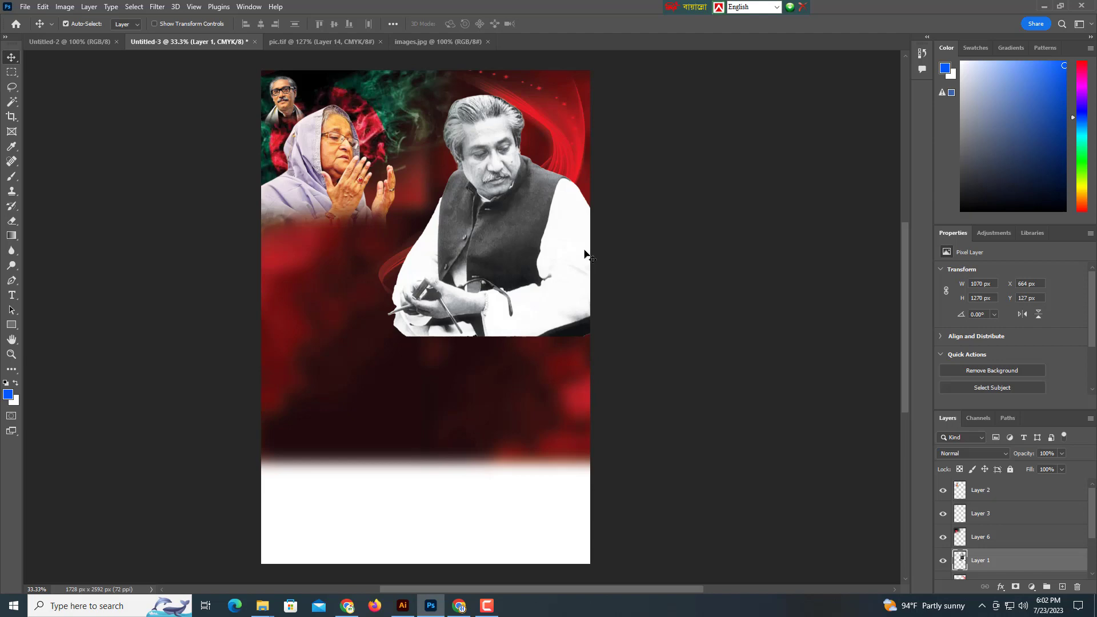
Open the young man's cut-out portrait .tif file.
click(33, 7)
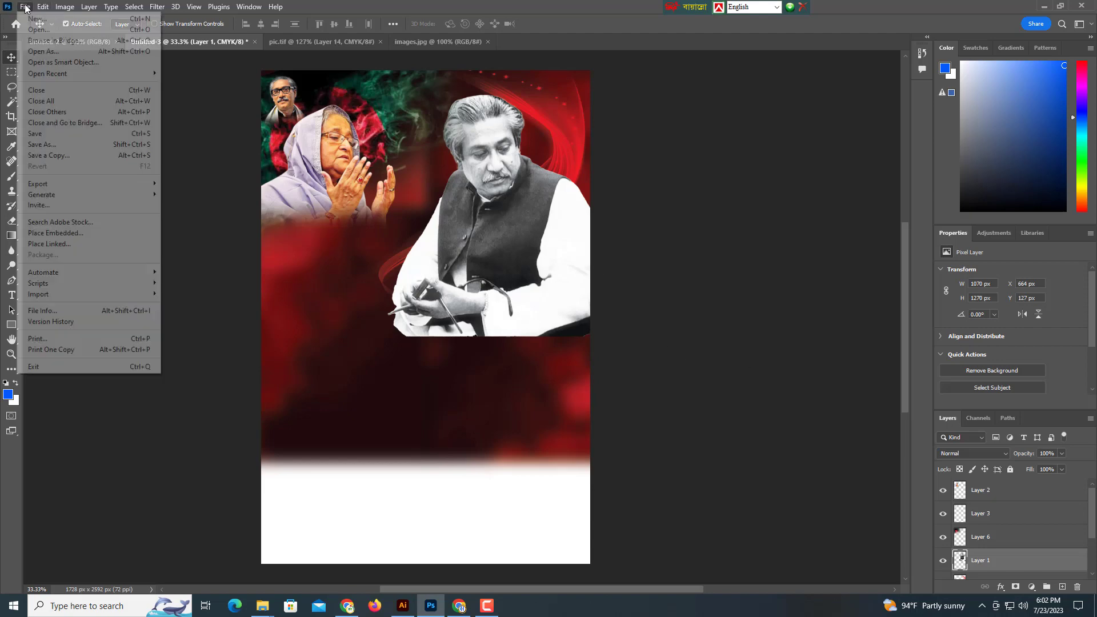
click(43, 36)
click(130, 194)
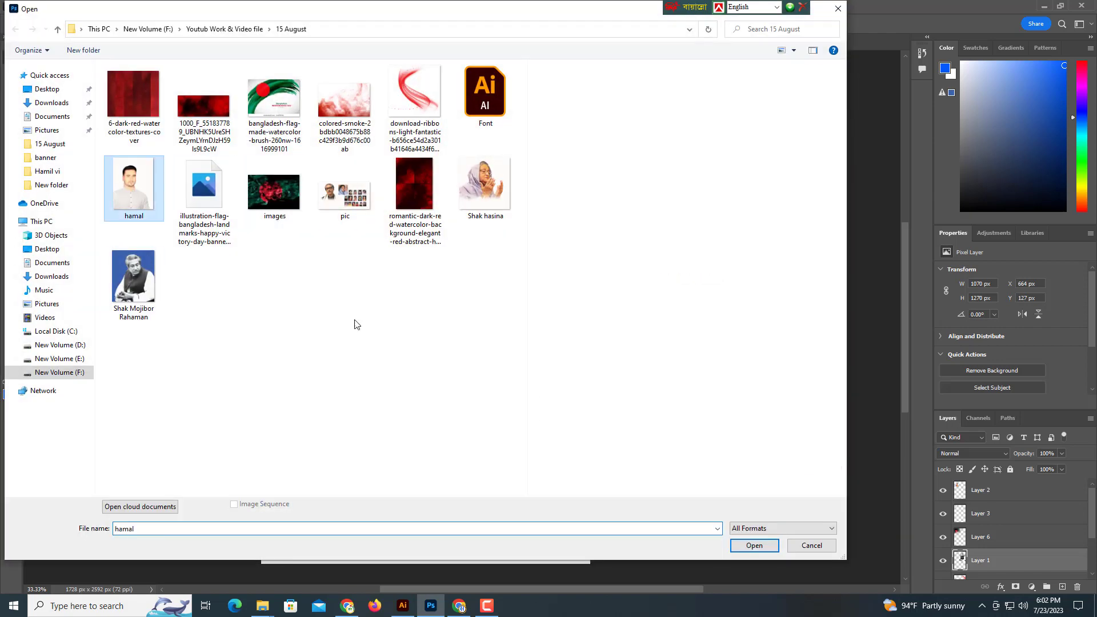
click(755, 546)
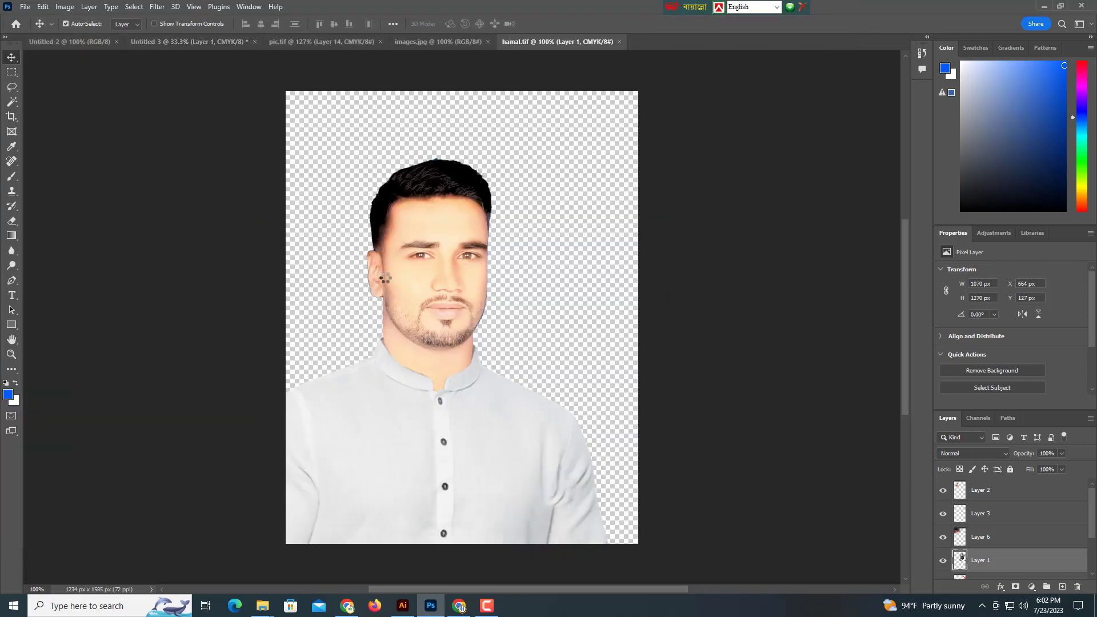
Drag the portrait into the poster at bottom-left and enlarge it to 1287 × 1535 px.
drag(403, 283, 164, 45)
mouse_move(351, 421)
mouse_down()
mouse_move(352, 394)
mouse_move(356, 441)
mouse_up()
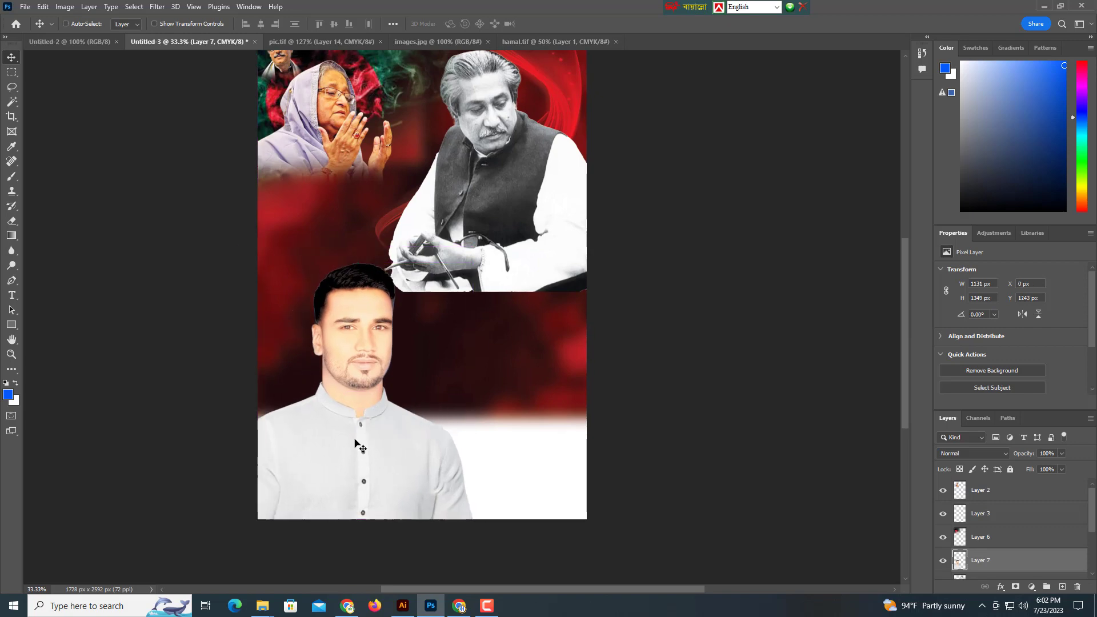
key(ctrl+t)
drag(366, 258, 366, 244)
key(Return)
drag(372, 364, 374, 329)
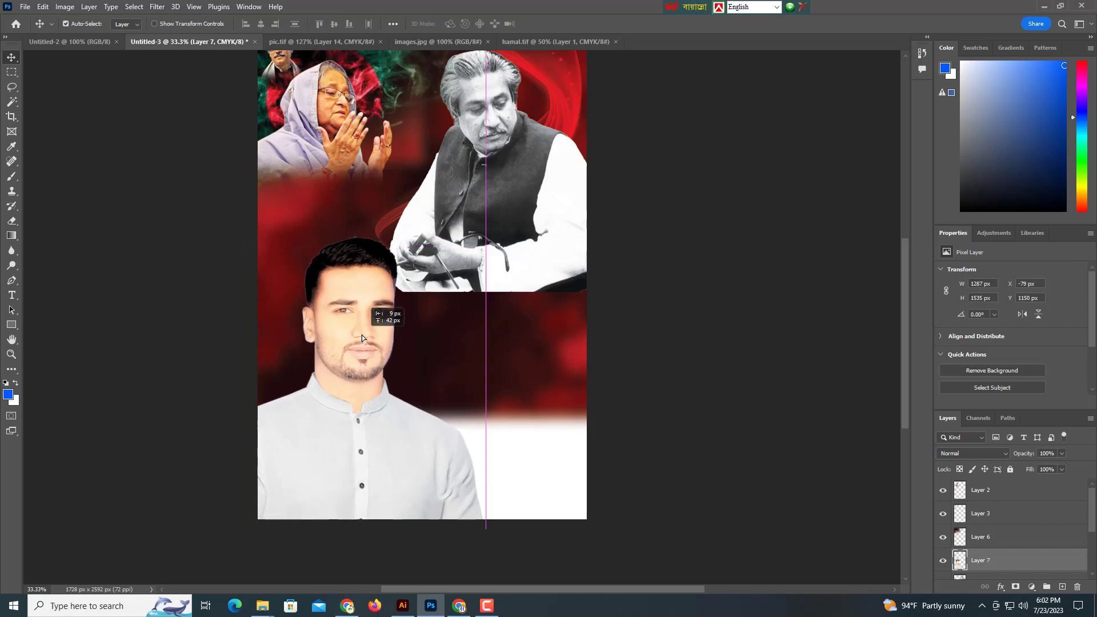
Fade the lower edge of Layer 1's seated portrait into the red backdrop with a 1500 px eraser.
click(505, 232)
drag(387, 145, 373, 191)
click(11, 221)
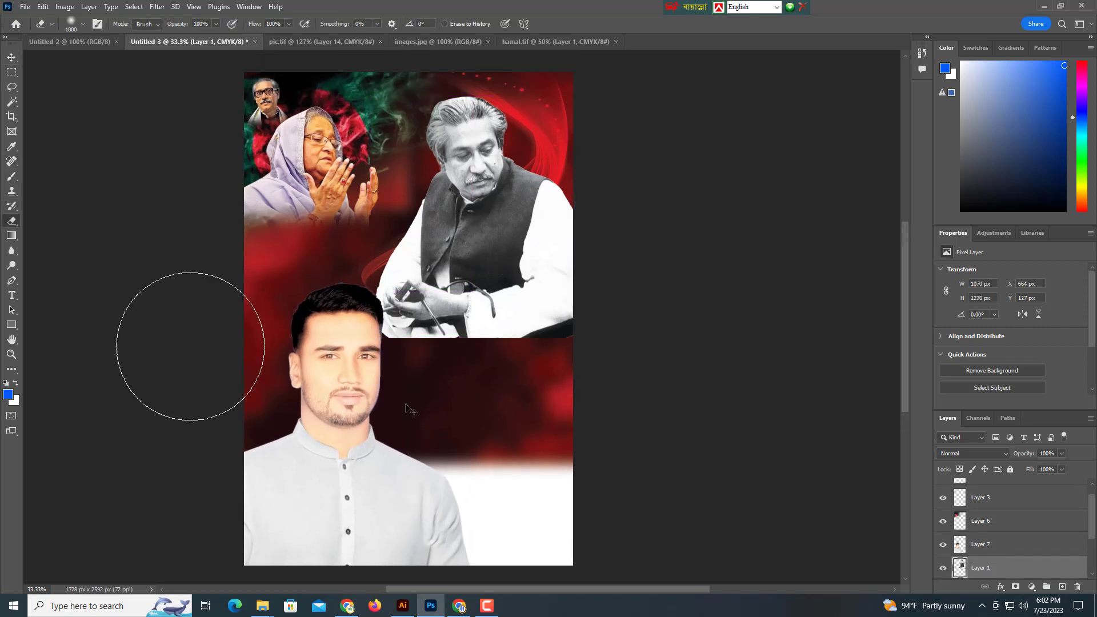
drag(447, 404, 438, 370)
key(bracketright)
key(bracketright)
key(bracketright)
key(bracketright)
key(bracketright)
key(bracketright)
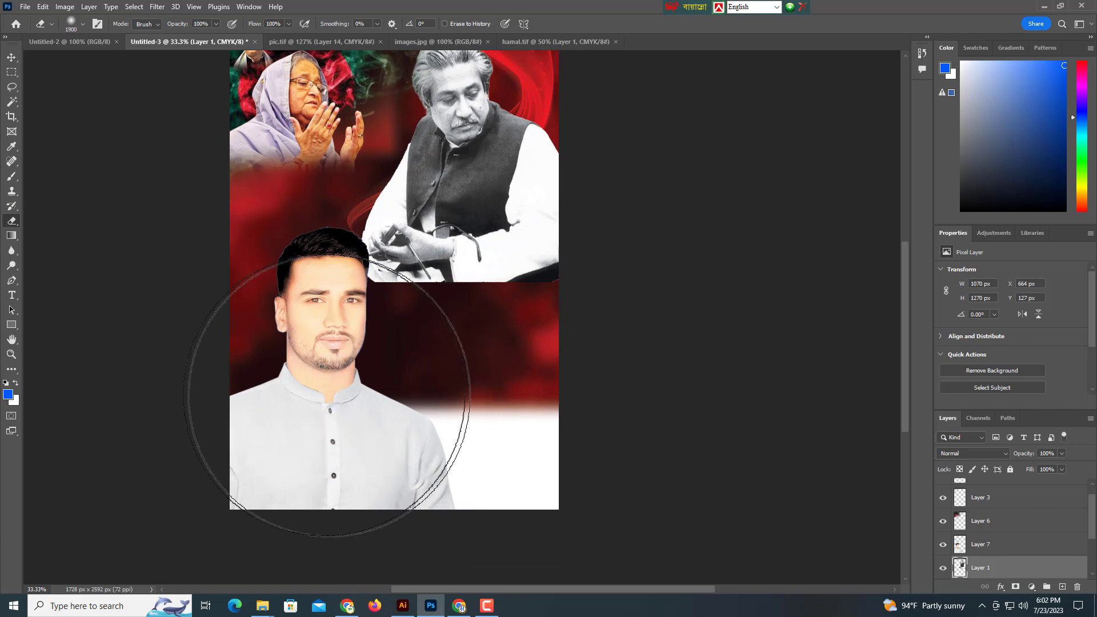
key(bracketleft)
mouse_move(424, 404)
mouse_down()
mouse_move(462, 408)
mouse_move(305, 392)
mouse_move(351, 396)
mouse_move(367, 416)
mouse_move(656, 405)
mouse_move(600, 392)
mouse_move(639, 372)
mouse_move(387, 404)
mouse_move(558, 392)
mouse_move(362, 404)
mouse_move(267, 392)
mouse_up()
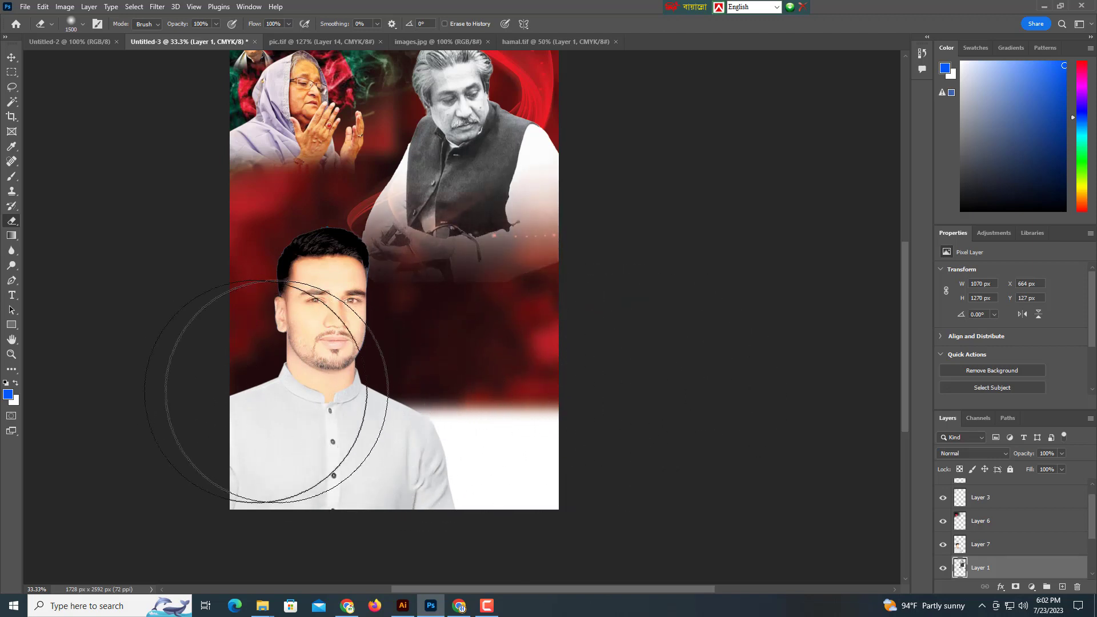
click(12, 57)
drag(483, 180, 513, 248)
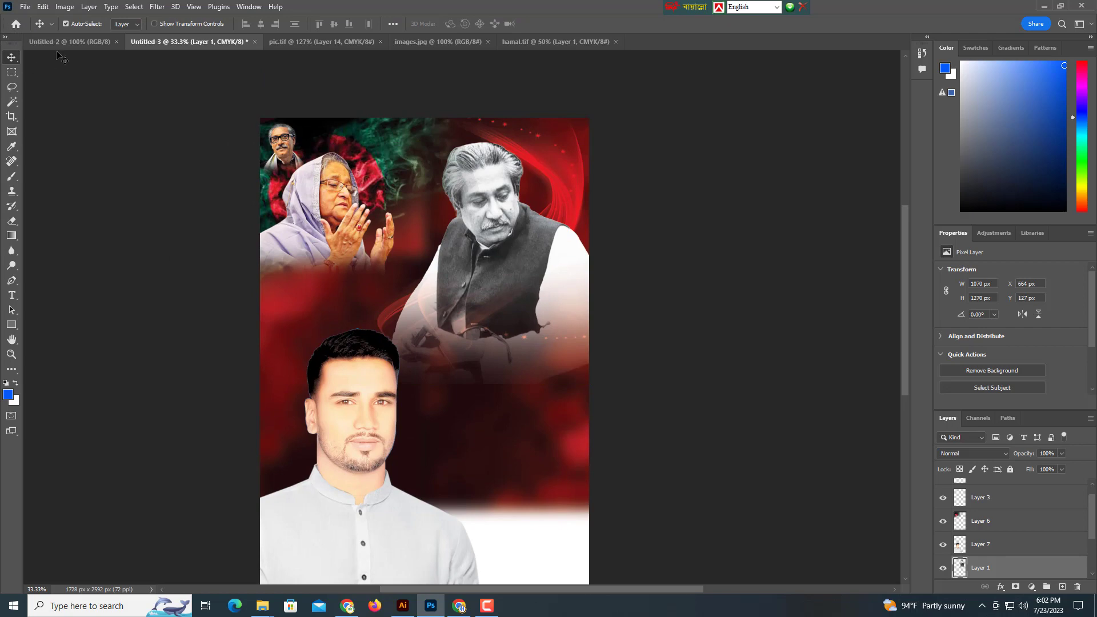
click(63, 8)
Raise the seated portrait's brightness to 14 with Brightness/Contrast.
mouse_move(80, 35)
click(208, 37)
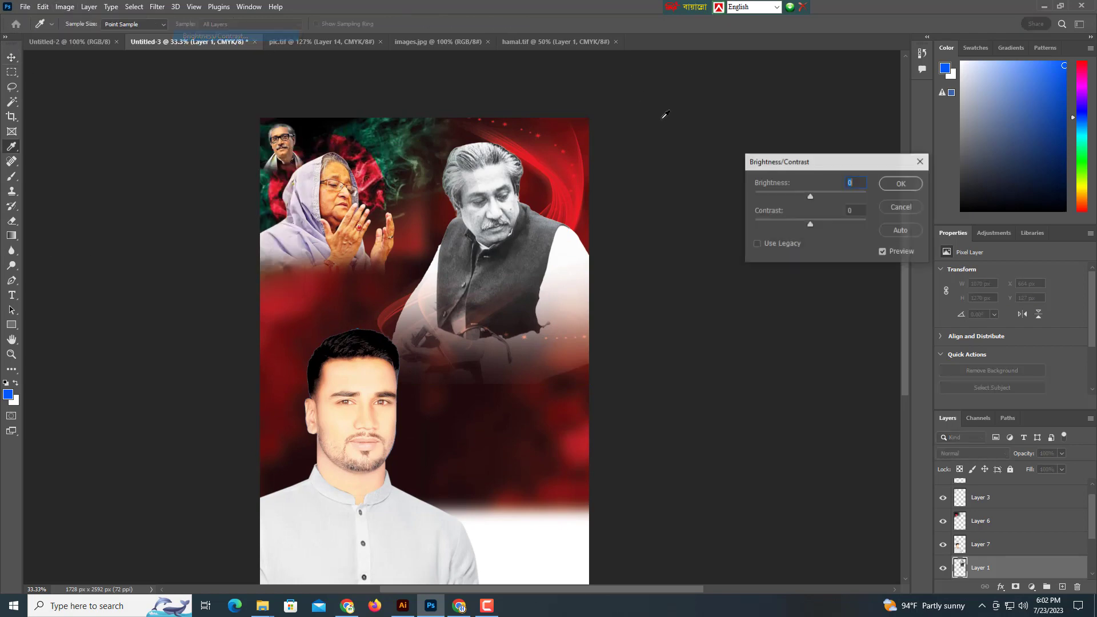
drag(810, 198, 816, 199)
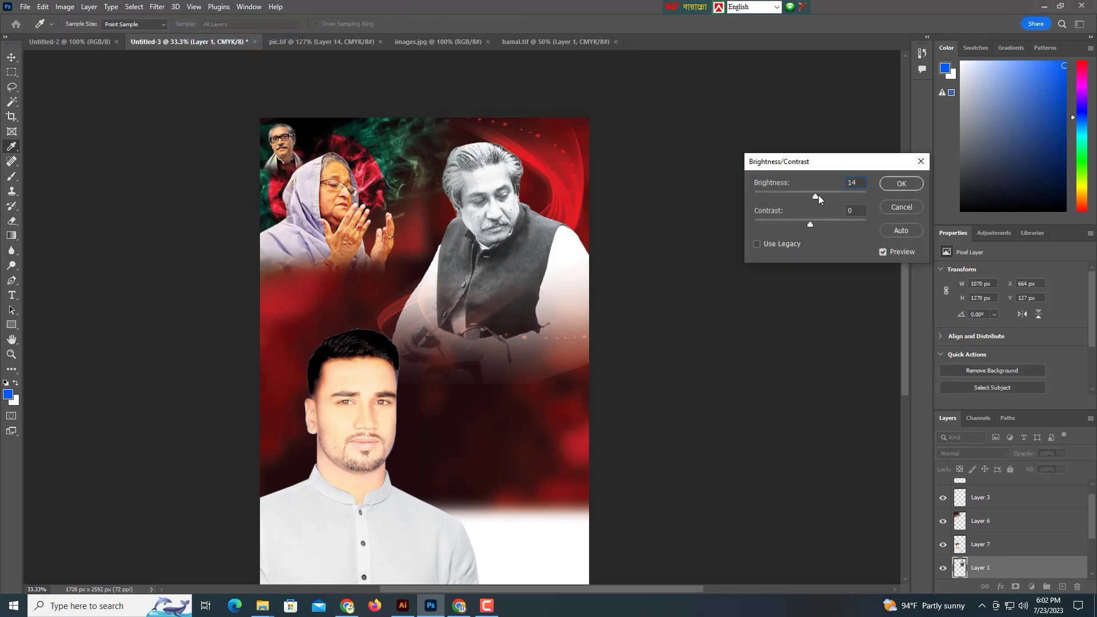
click(902, 183)
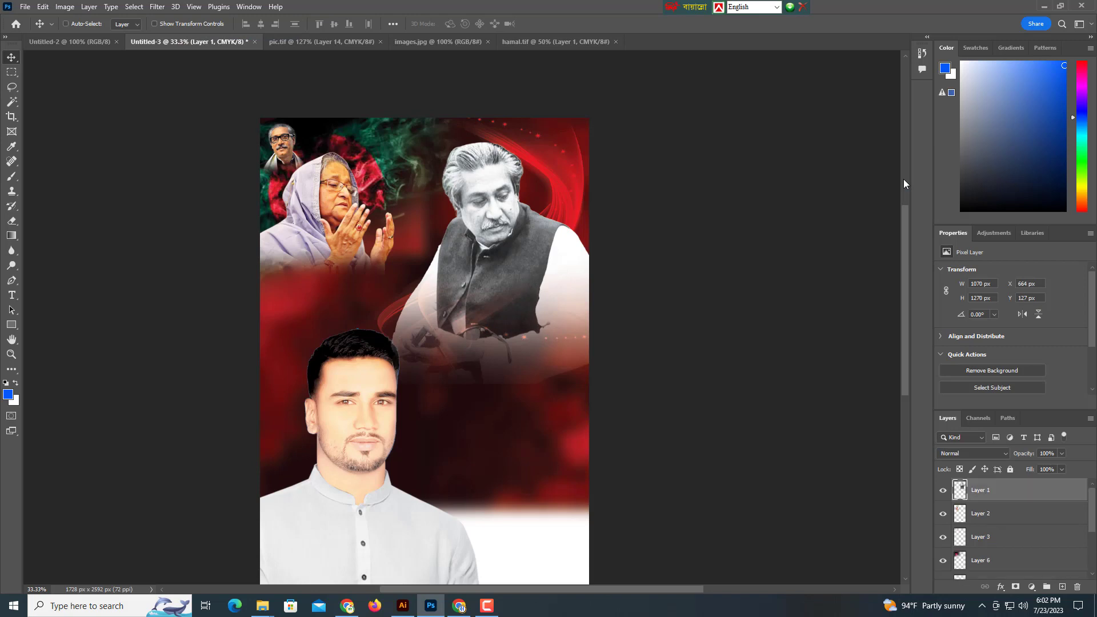
Nudge the seated portrait slightly up to Y 123 px.
drag(498, 267, 557, 278)
drag(439, 310, 377, 236)
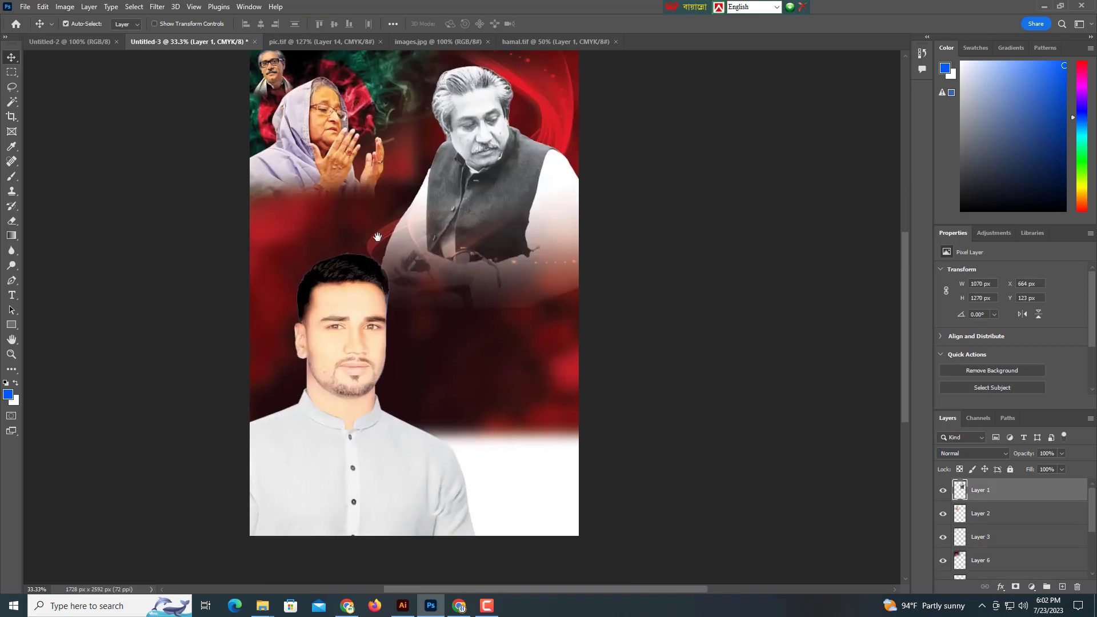
click(26, 7)
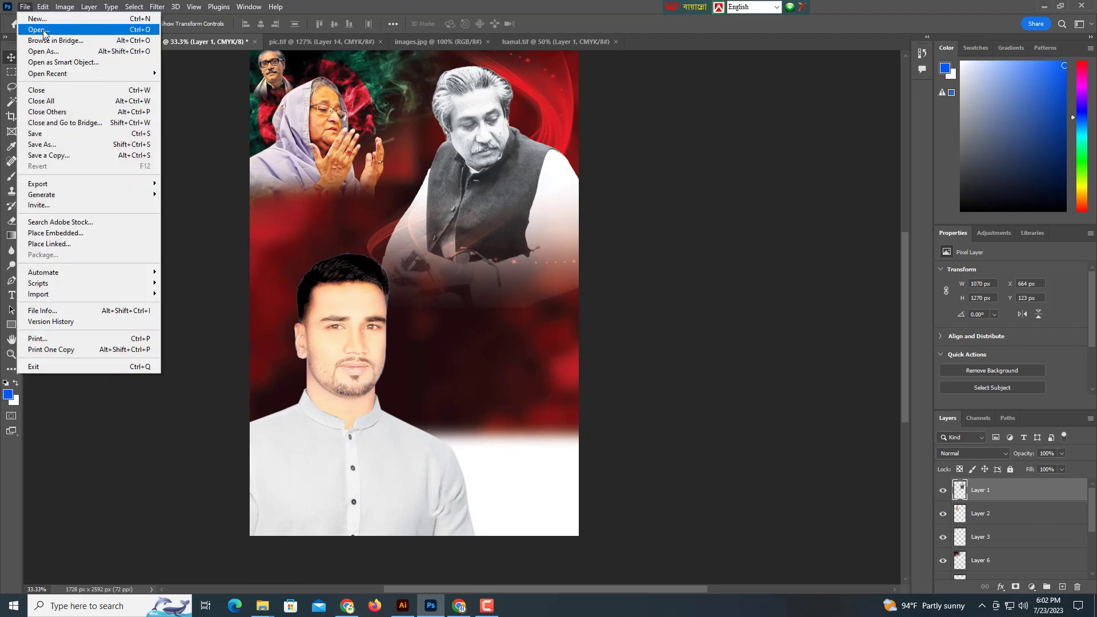
Open the dark red cloudy texture JPG.
click(44, 30)
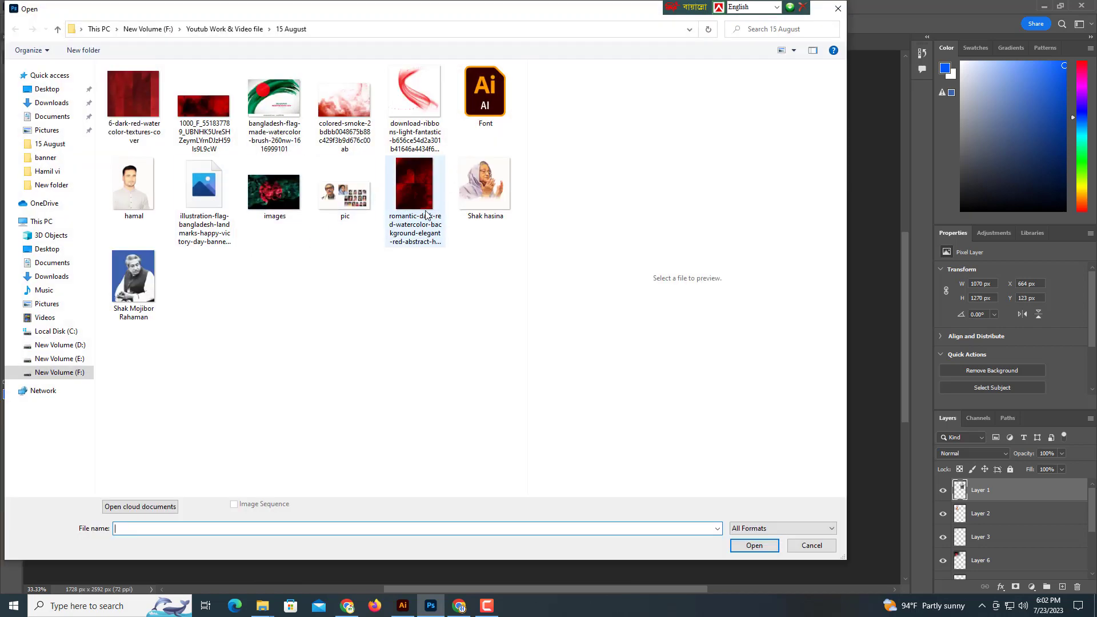
click(426, 216)
key(Return)
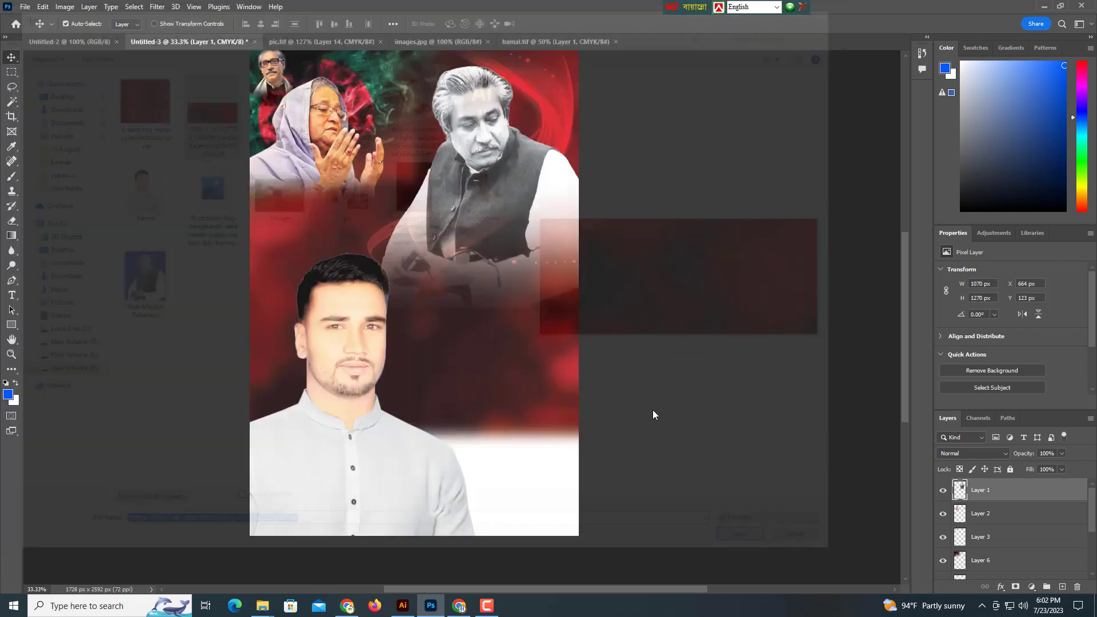
scroll(566, 331, down, 3)
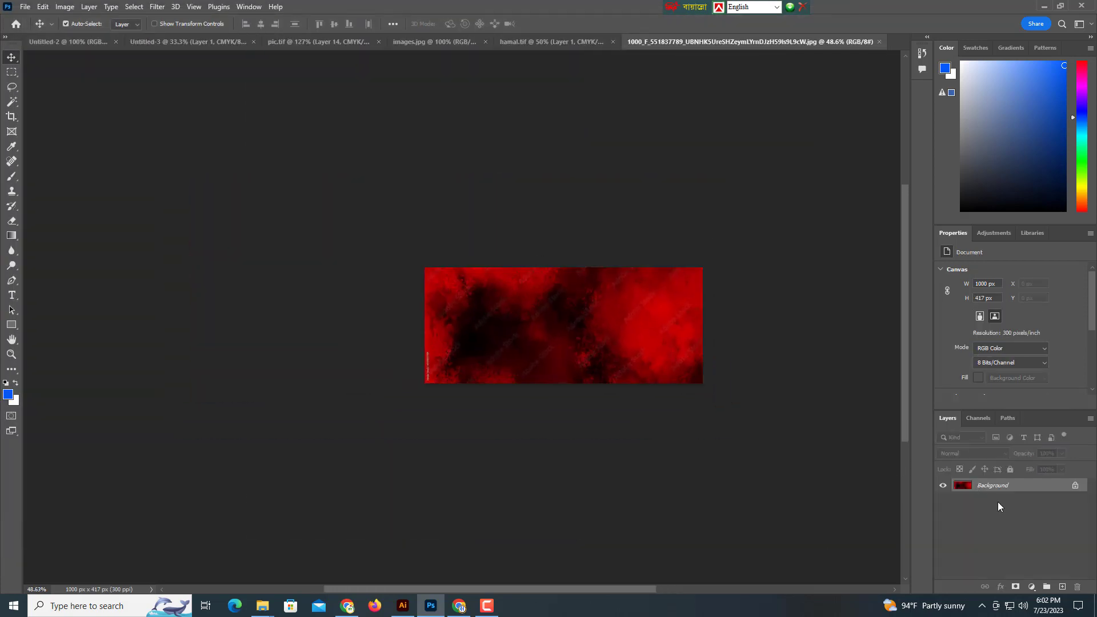
Convert the texture's Background to Layer 0 and bring the texture into the poster as Layer 8.
double_click(1006, 485)
key(Return)
drag(597, 295, 531, 296)
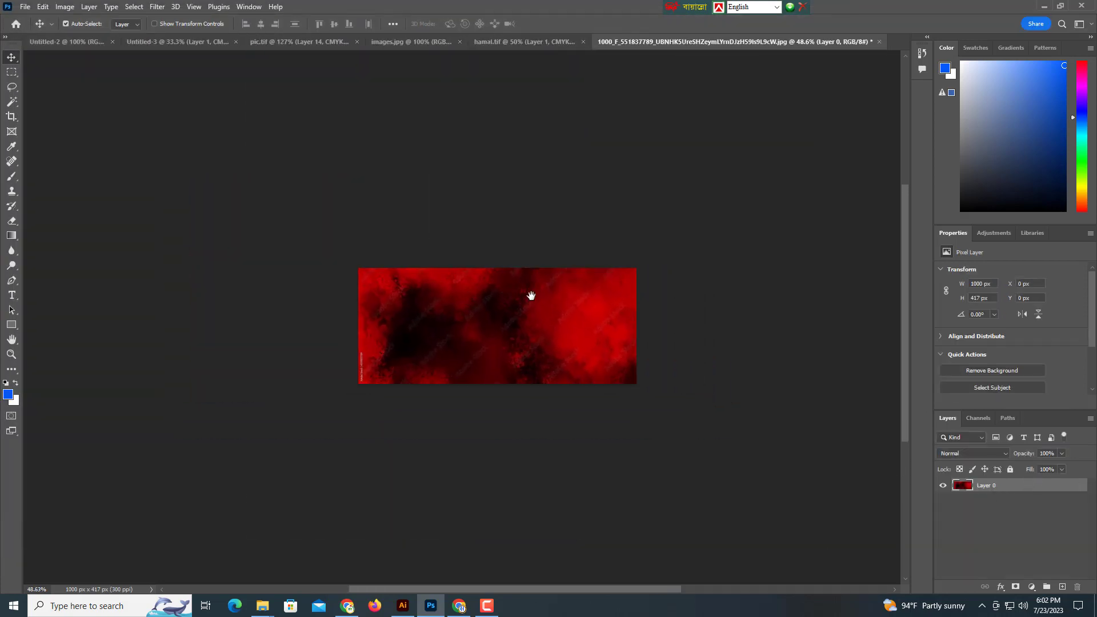
key(Delete)
click(148, 40)
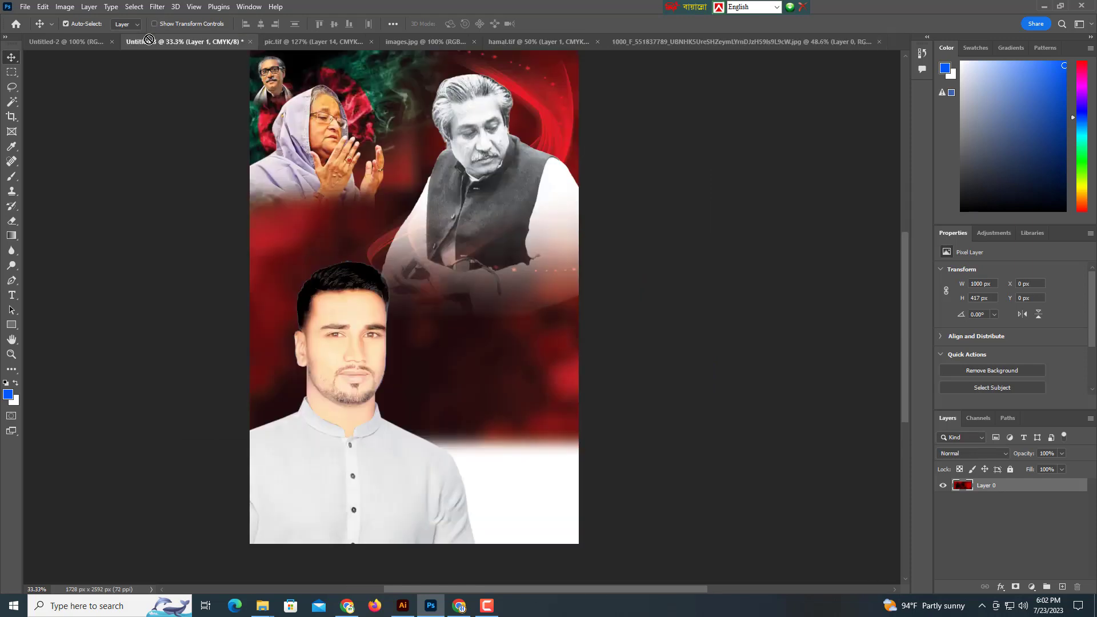
drag(416, 413, 446, 392)
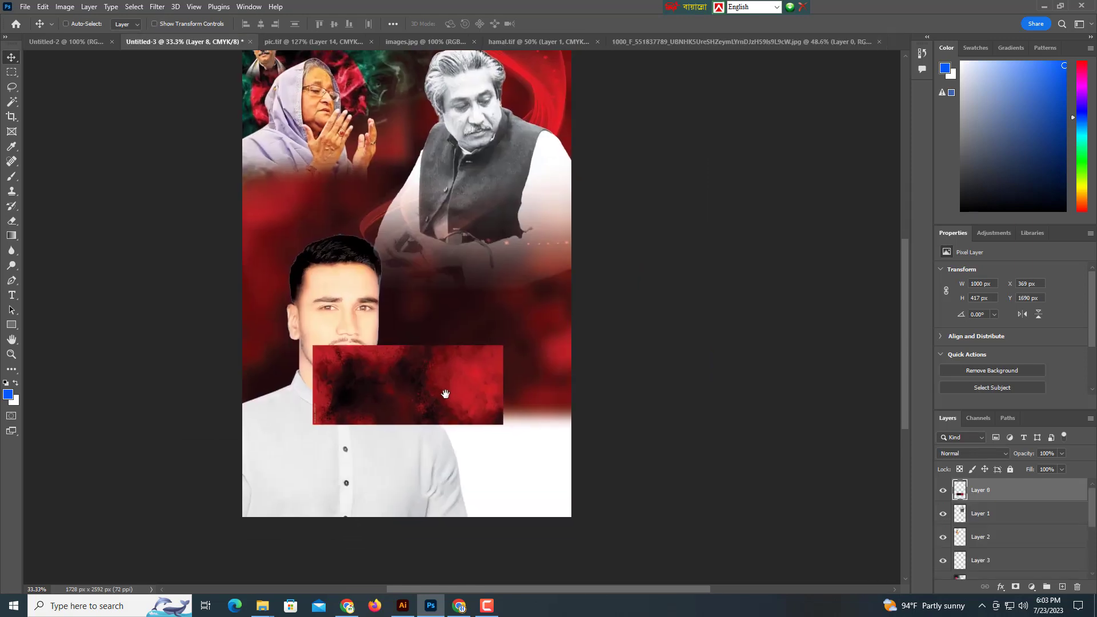
Enlarge the red texture, rotate it 180°, and stretch it to 1554 × 815 px across the lower half.
key(ctrl+t)
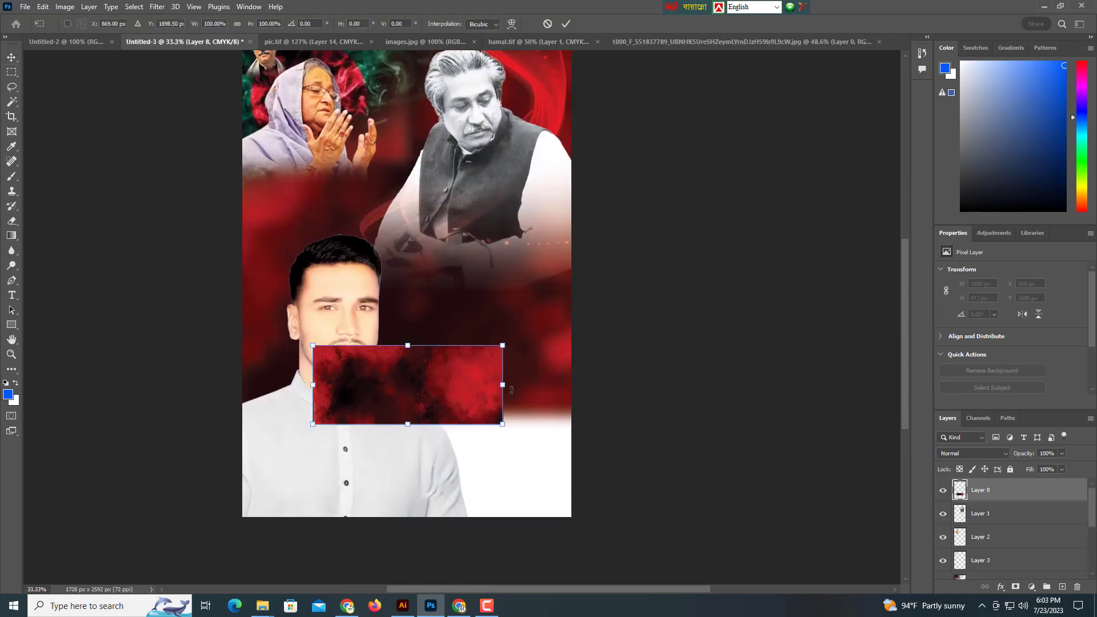
drag(503, 393, 593, 408)
key(Return)
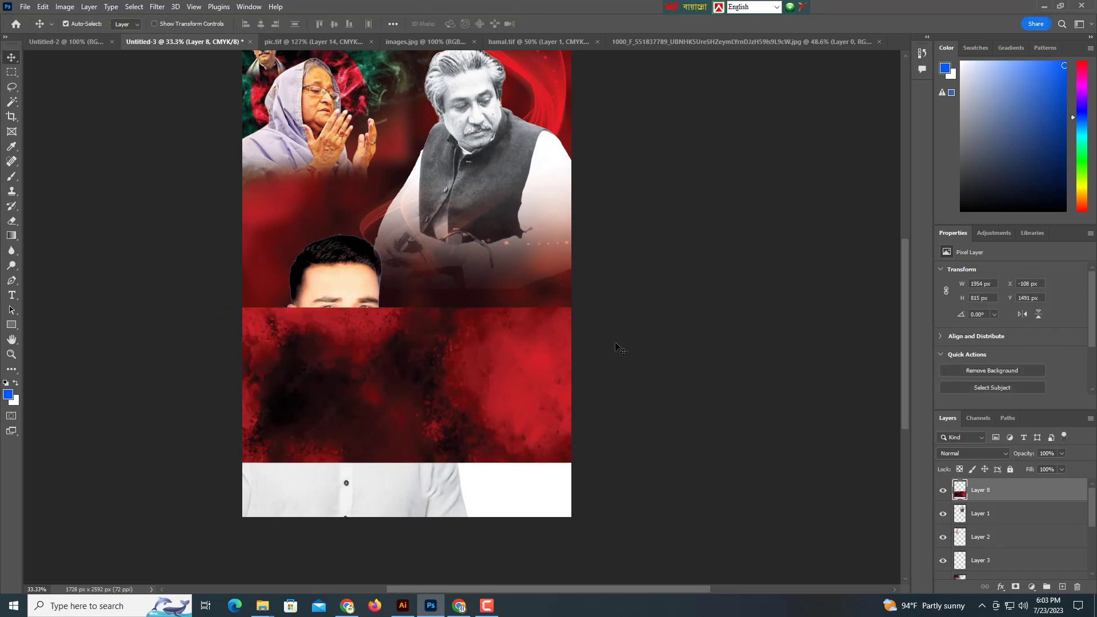
key(ctrl+t)
drag(619, 301, 275, 436)
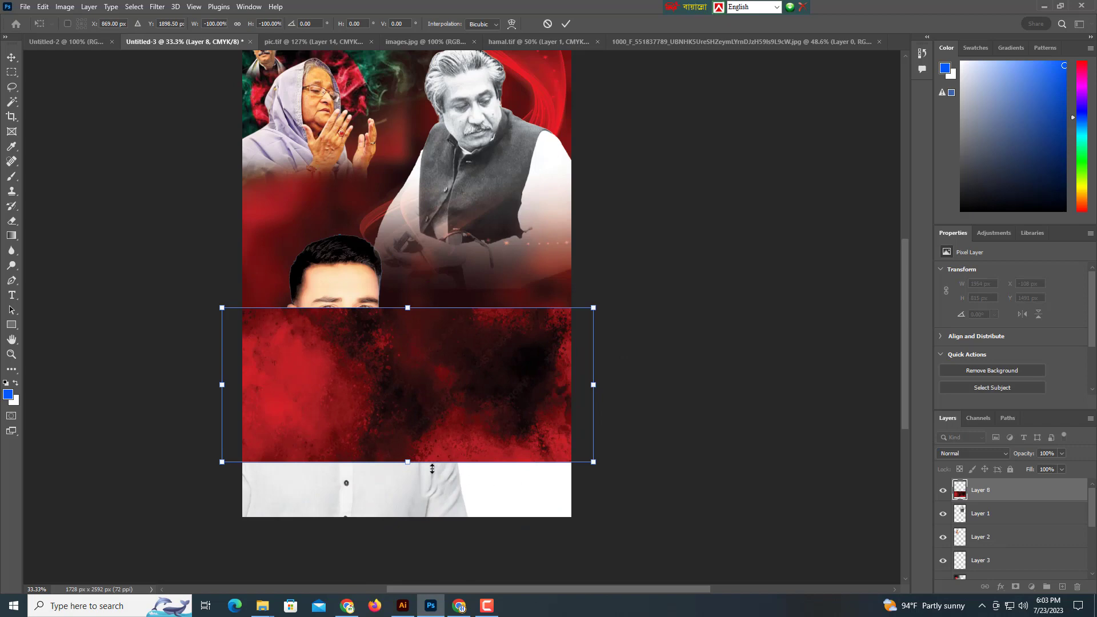
drag(594, 385, 605, 385)
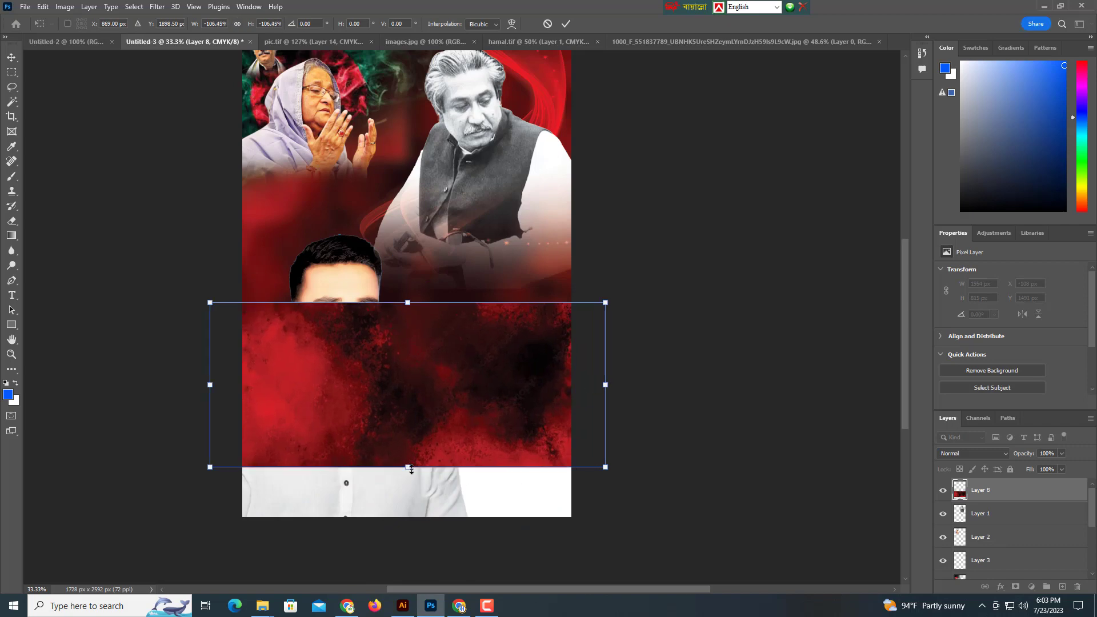
drag(410, 493, 408, 540)
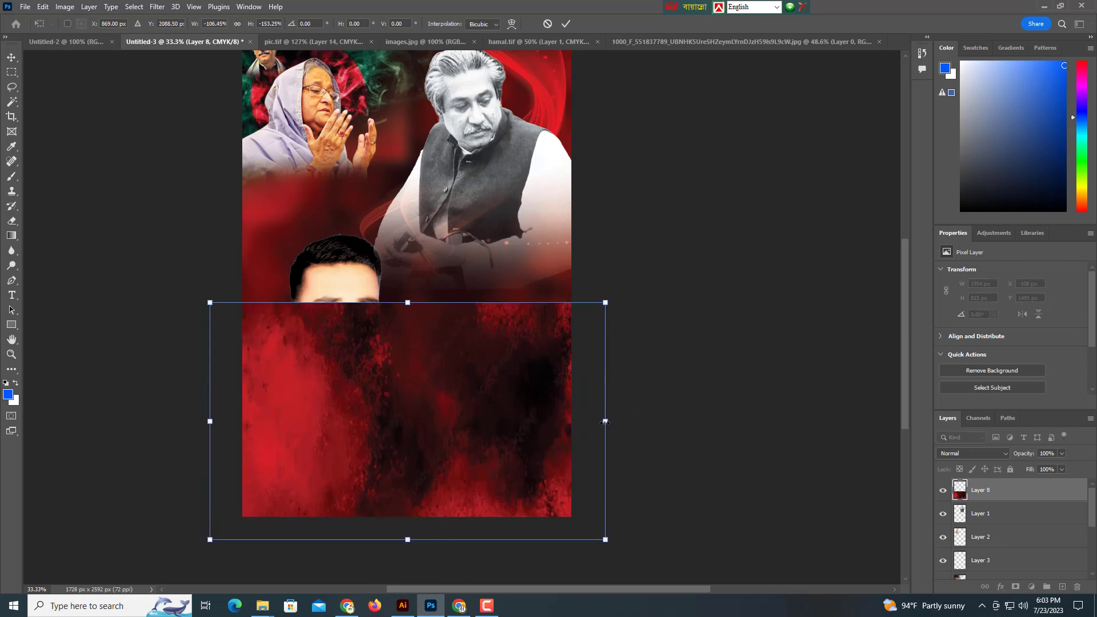
drag(605, 421, 674, 432)
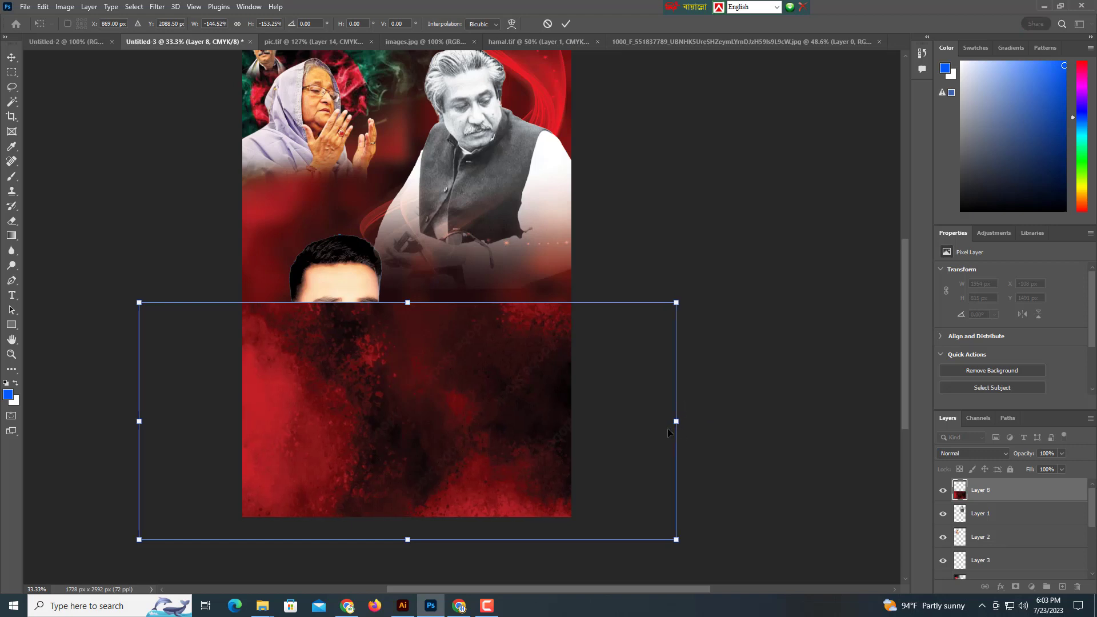
key(Return)
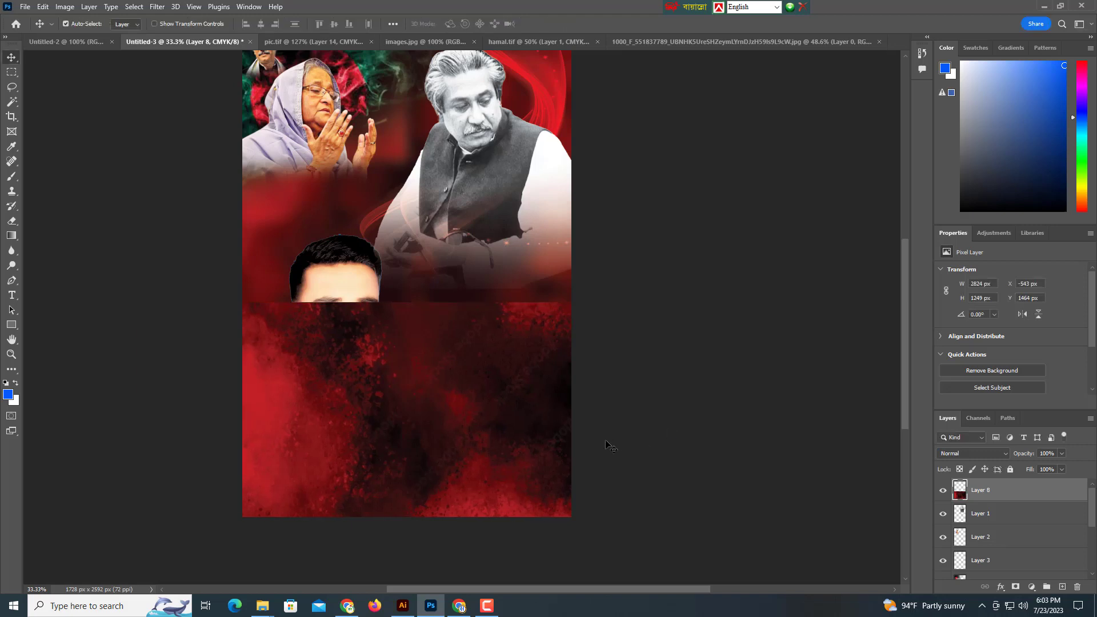
Move the texture two levels down behind the young man's portrait and lower it slightly.
key(ctrl+bracketleft)
key(ctrl+bracketleft)
key(ctrl+bracketleft)
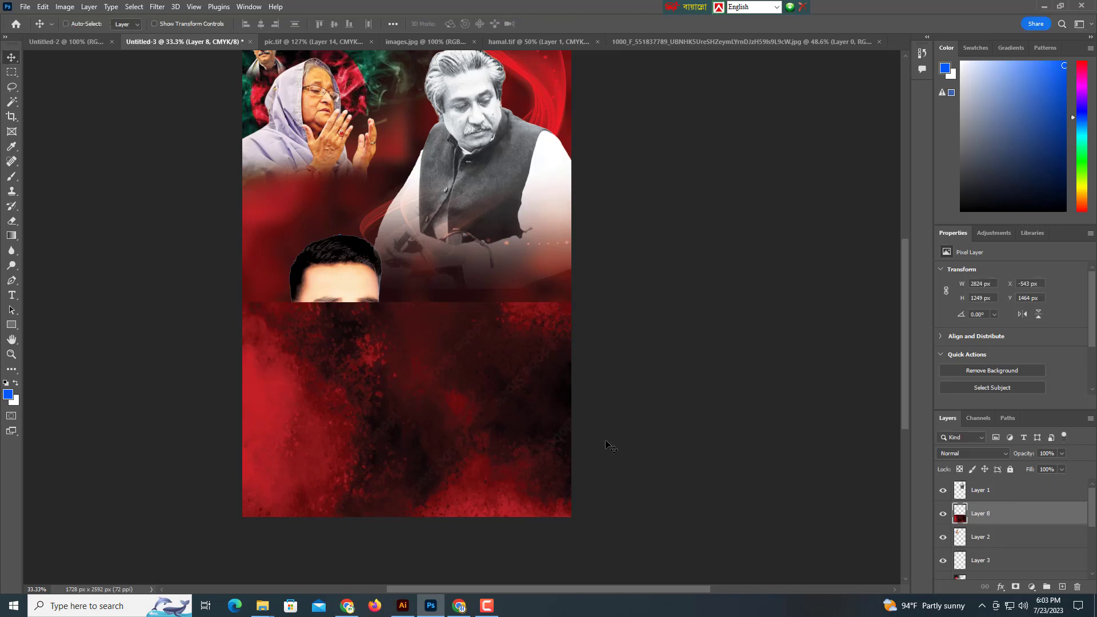
key(ctrl+bracketleft)
key(ctrl+bracketleft)
key(ctrl+bracketleft)
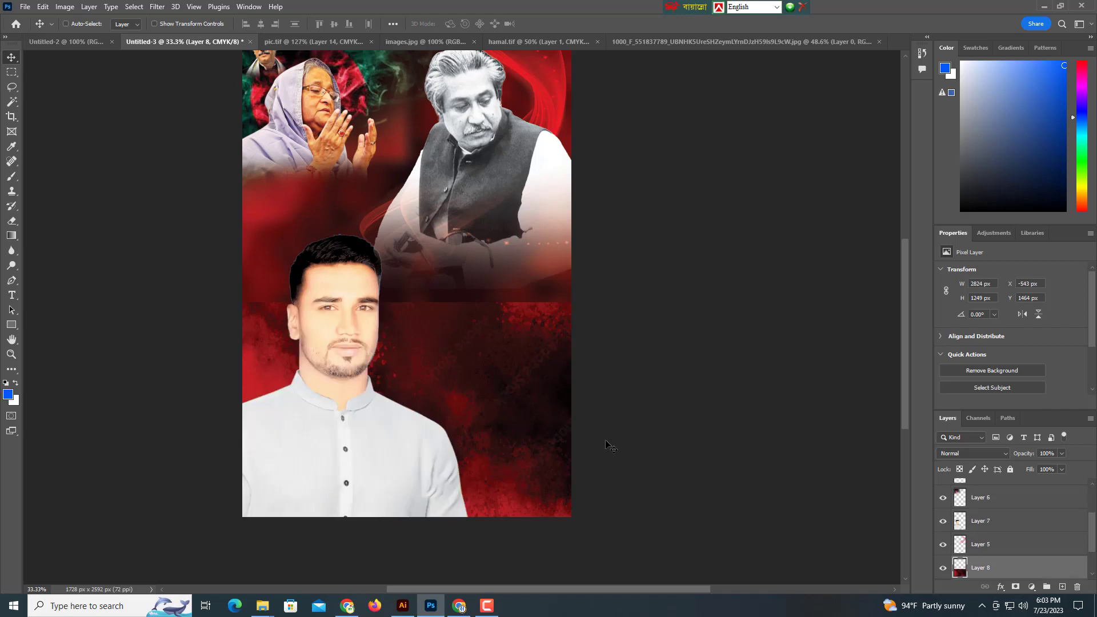
drag(515, 412, 507, 384)
drag(507, 334, 508, 351)
drag(498, 319, 504, 346)
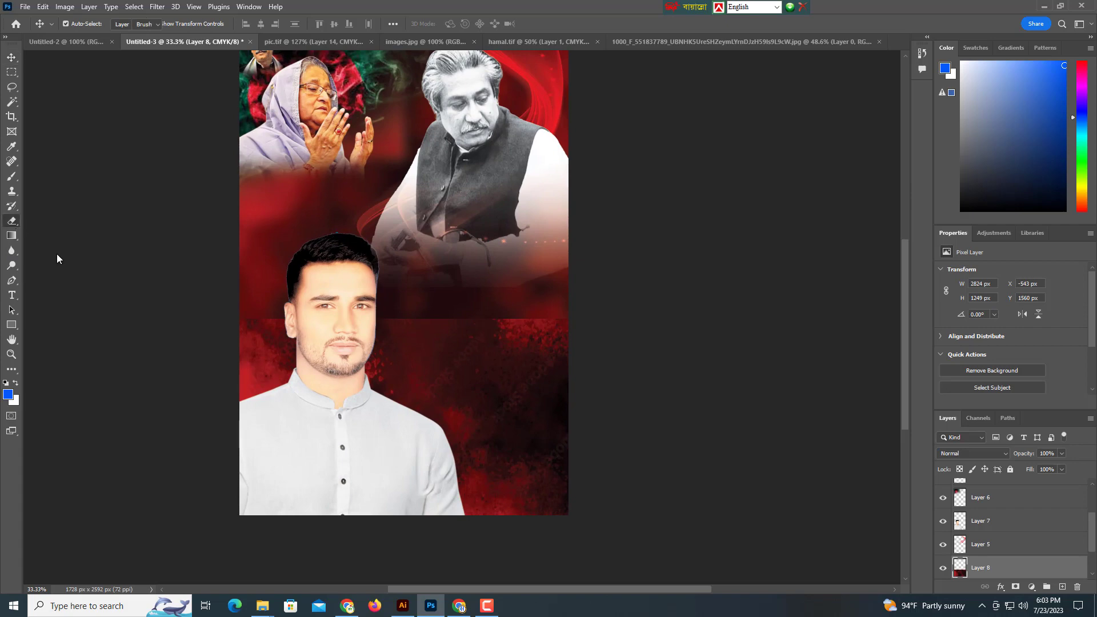
Erase the texture's hard top edge so it fades into the backdrop.
key(e)
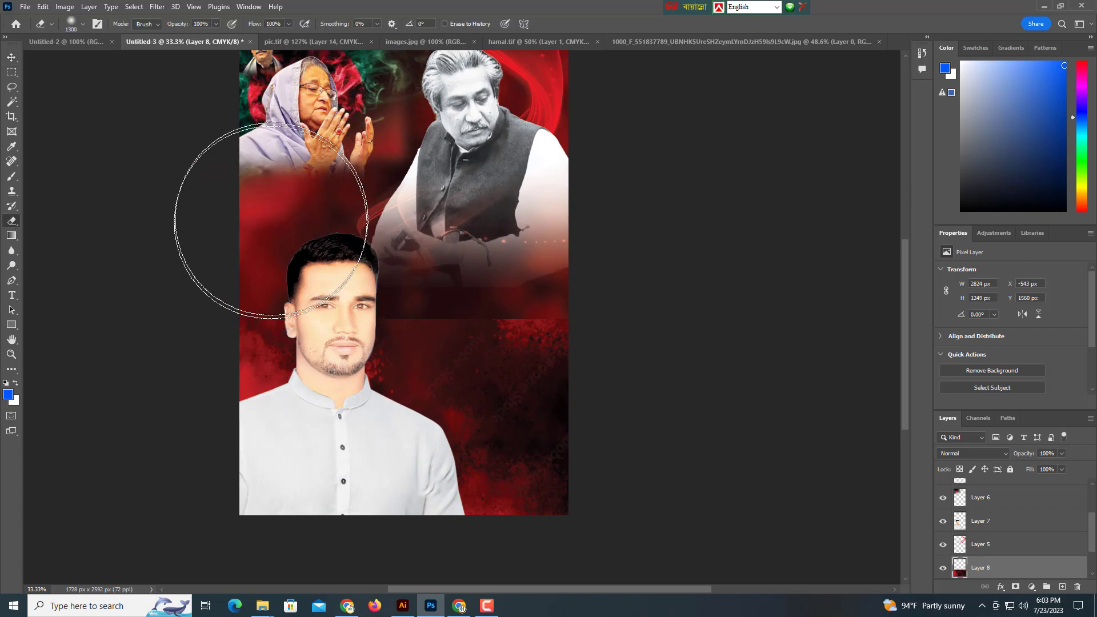
key(bracketleft)
key(bracketleft)
key(bracketleft)
key(bracketleft)
key(bracketleft)
key(bracketleft)
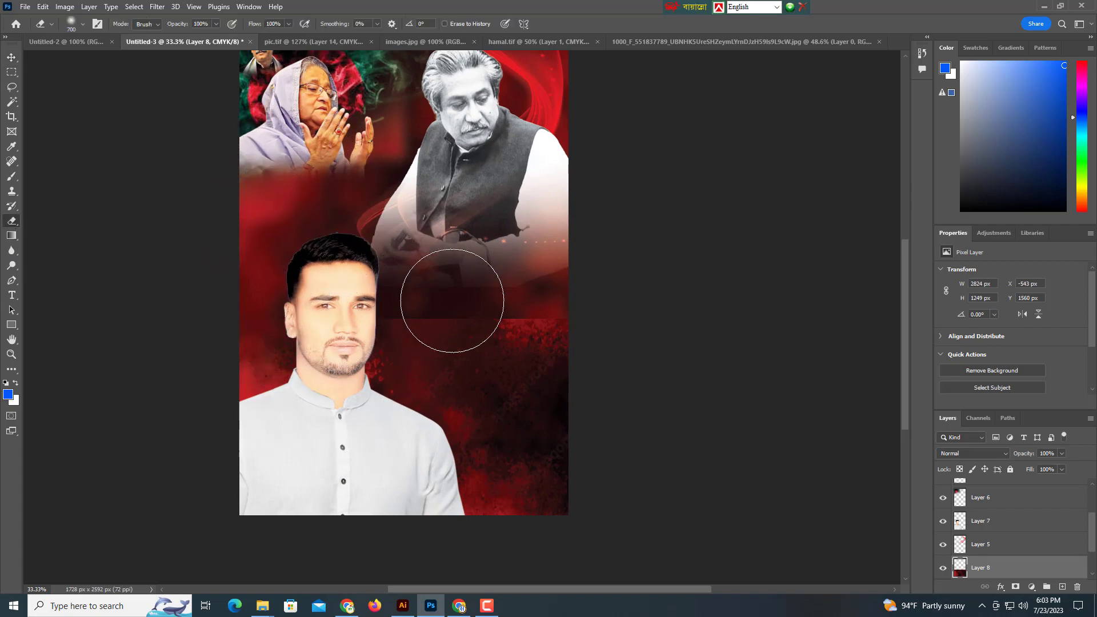
mouse_move(452, 301)
mouse_down()
mouse_move(574, 298)
mouse_move(484, 300)
mouse_up()
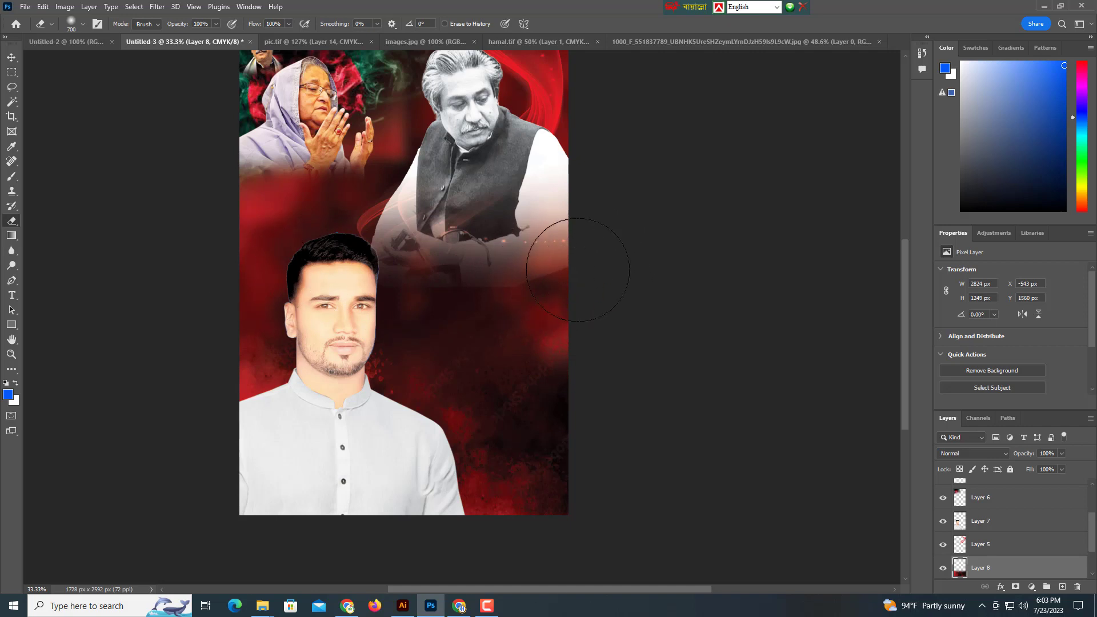
click(12, 58)
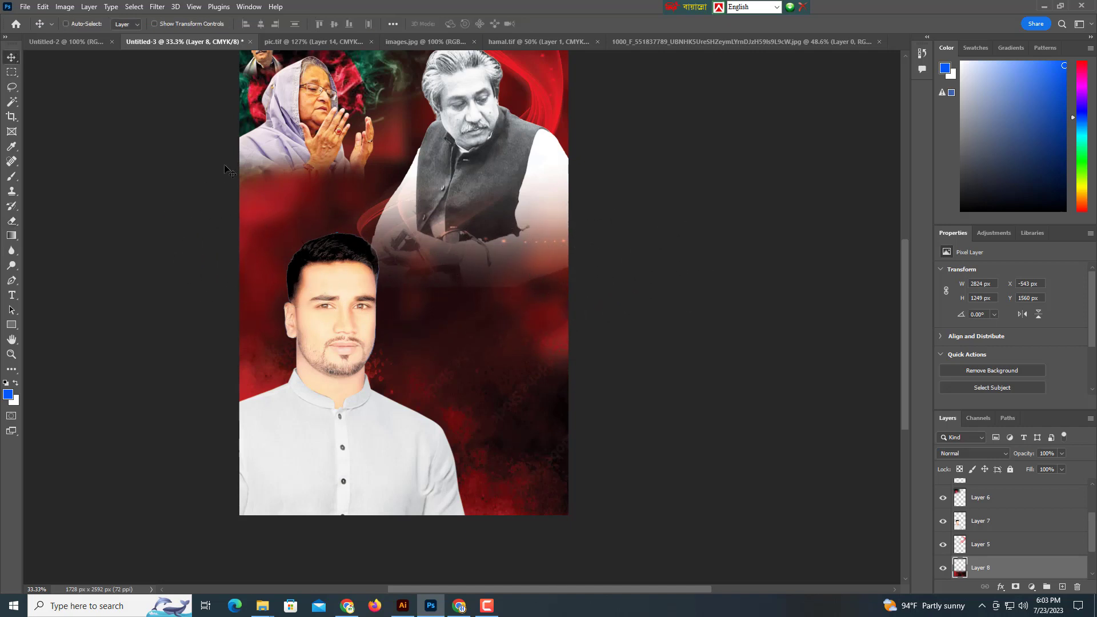
Drag the family portrait grid from pic.tif into the poster and bring it to the front.
drag(439, 256, 433, 292)
scroll(425, 283, down, 3)
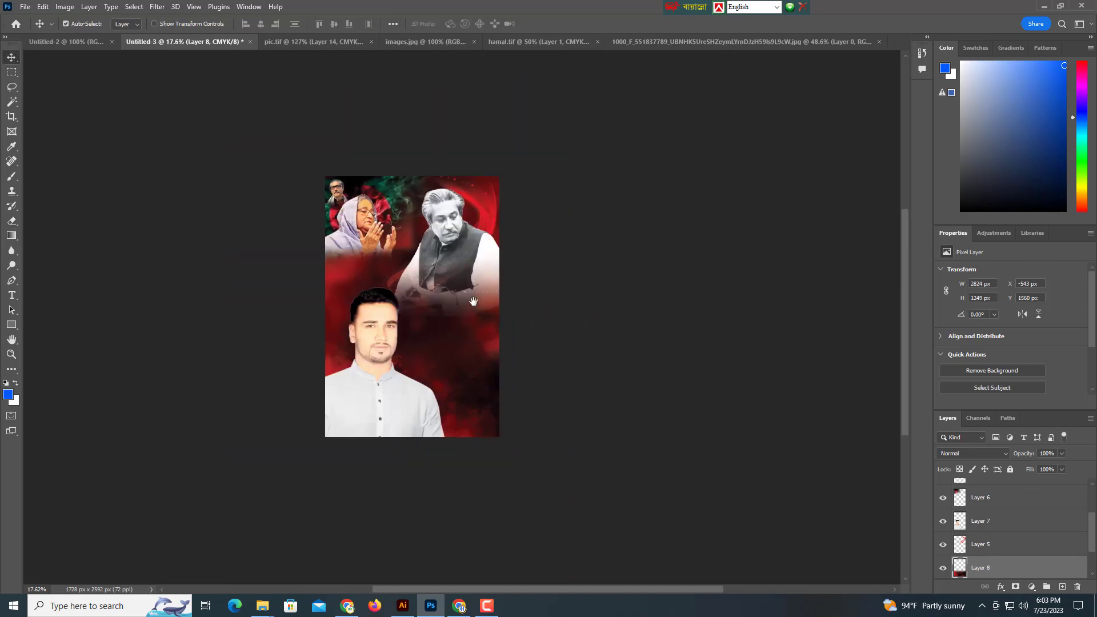
scroll(510, 303, up, 1)
click(331, 40)
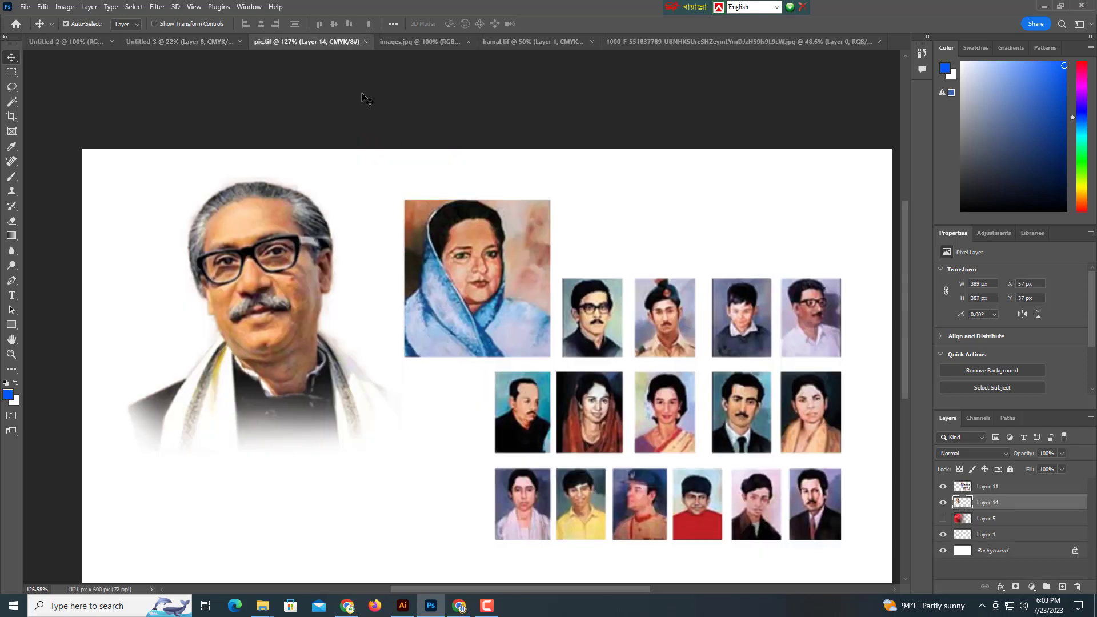
scroll(378, 279, right, 3)
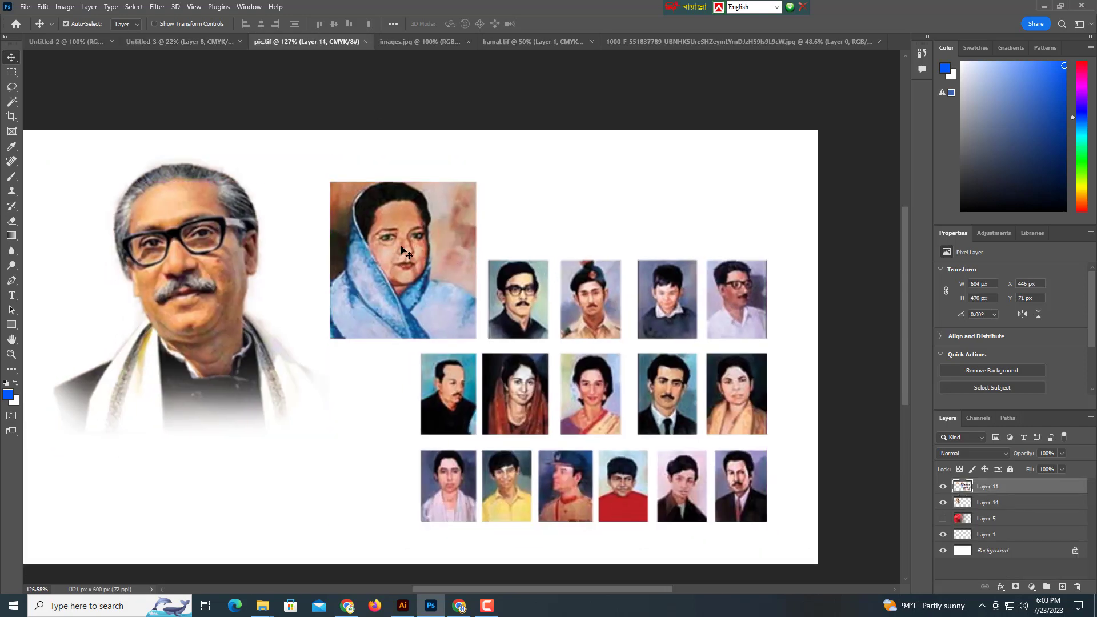
drag(407, 232, 182, 45)
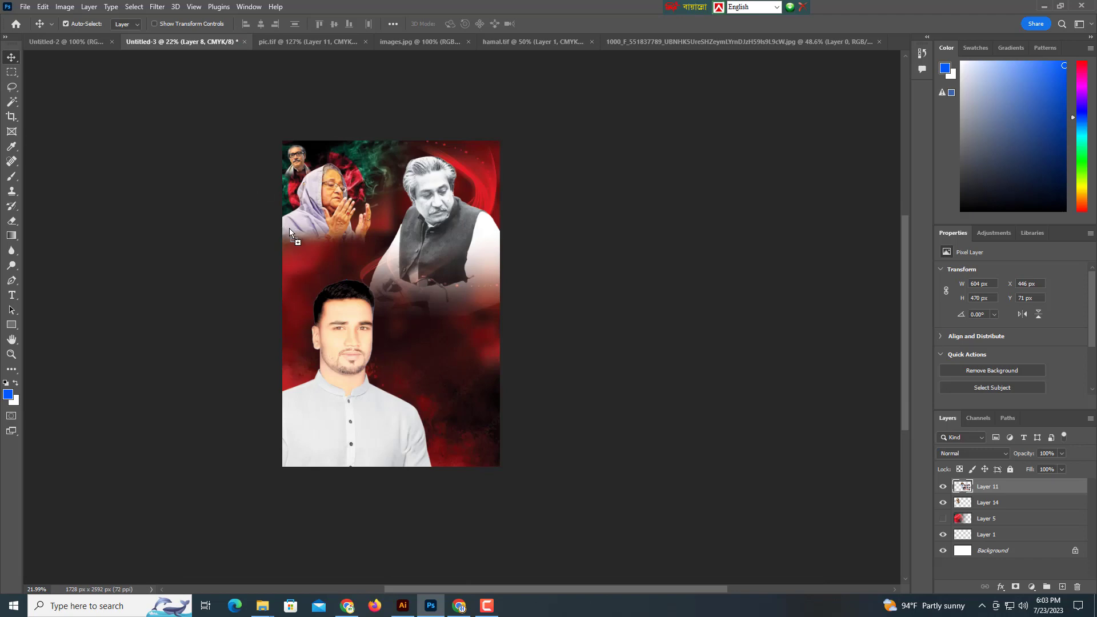
drag(289, 228, 293, 228)
scroll(464, 307, up, 3)
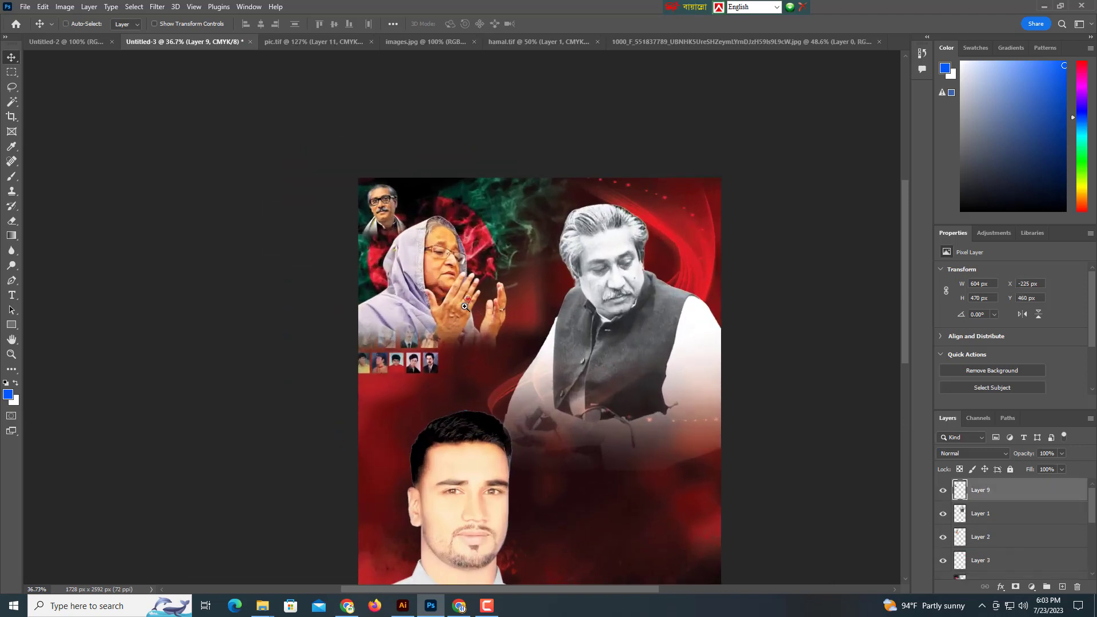
key(ctrl+shift+bracketright)
Place the grid below the praying woman's hands and shrink it to 604 × 419 px.
drag(408, 339, 443, 393)
scroll(466, 298, up, 5)
scroll(466, 299, down, 3)
key(ctrl+t)
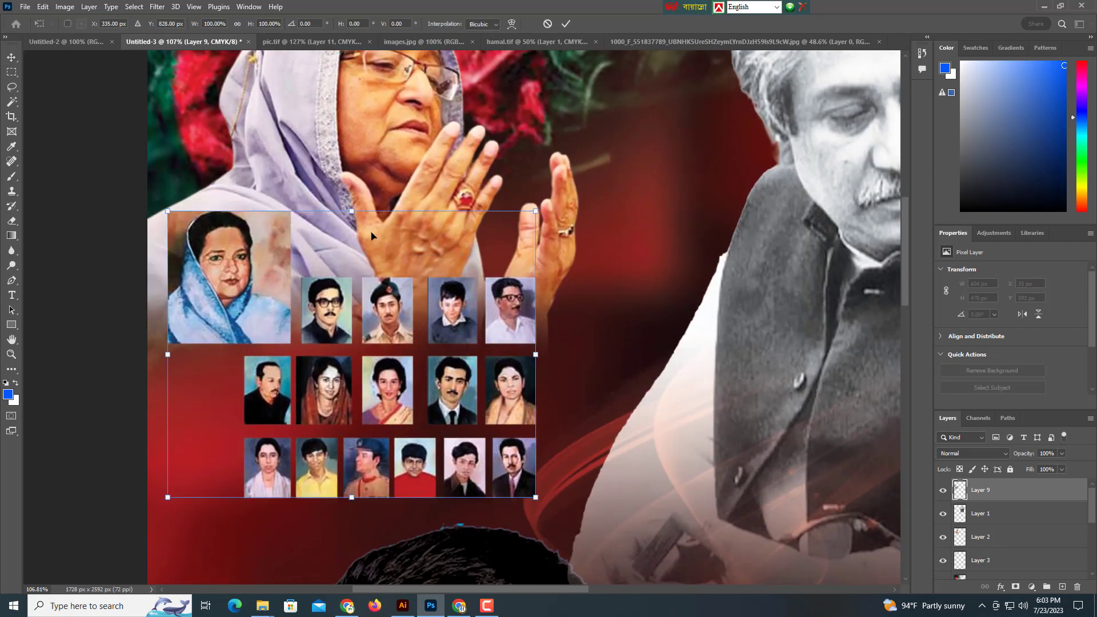
drag(352, 211, 353, 227)
scroll(368, 229, down, 2)
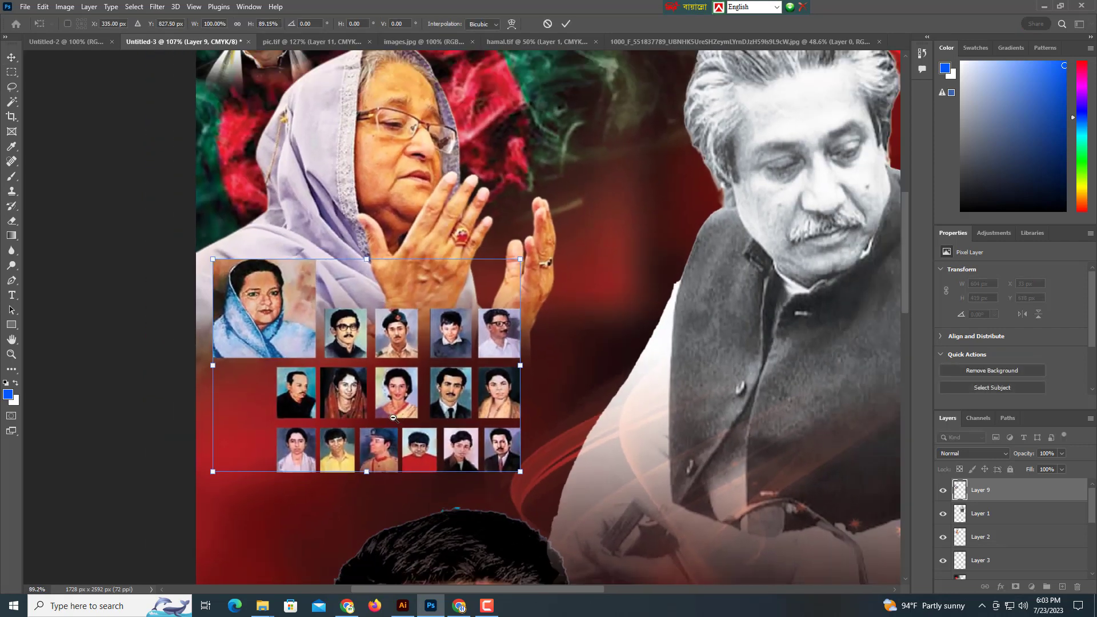
mouse_move(437, 327)
mouse_down()
mouse_move(450, 353)
mouse_move(436, 336)
mouse_up()
key(Return)
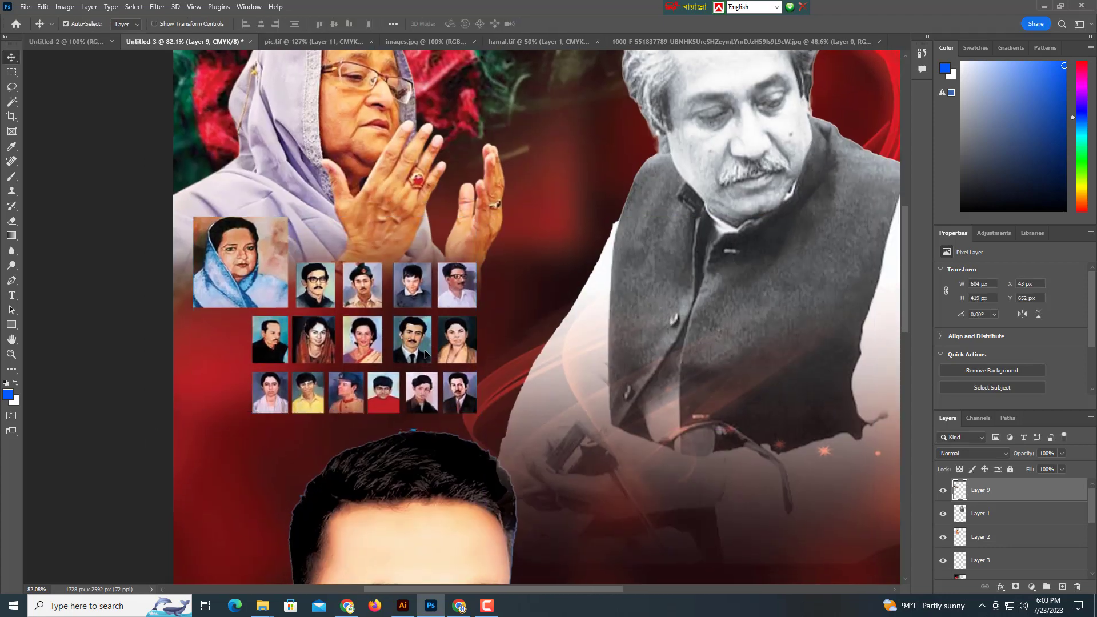
scroll(436, 314, down, 5)
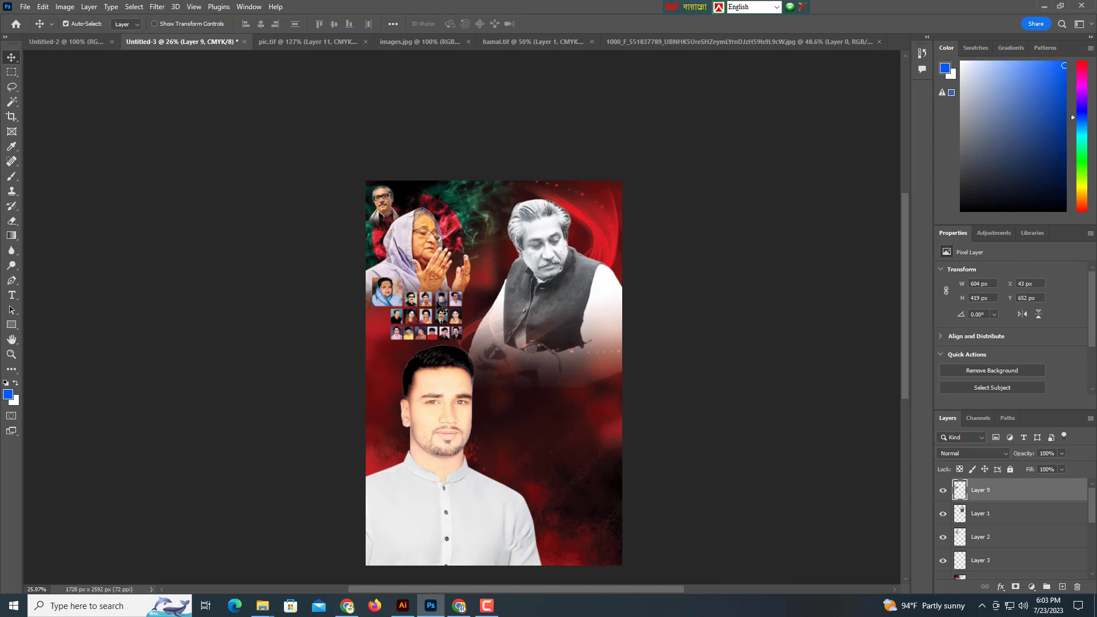
Shrink the praying woman's photo to about 86% around its centre.
click(424, 250)
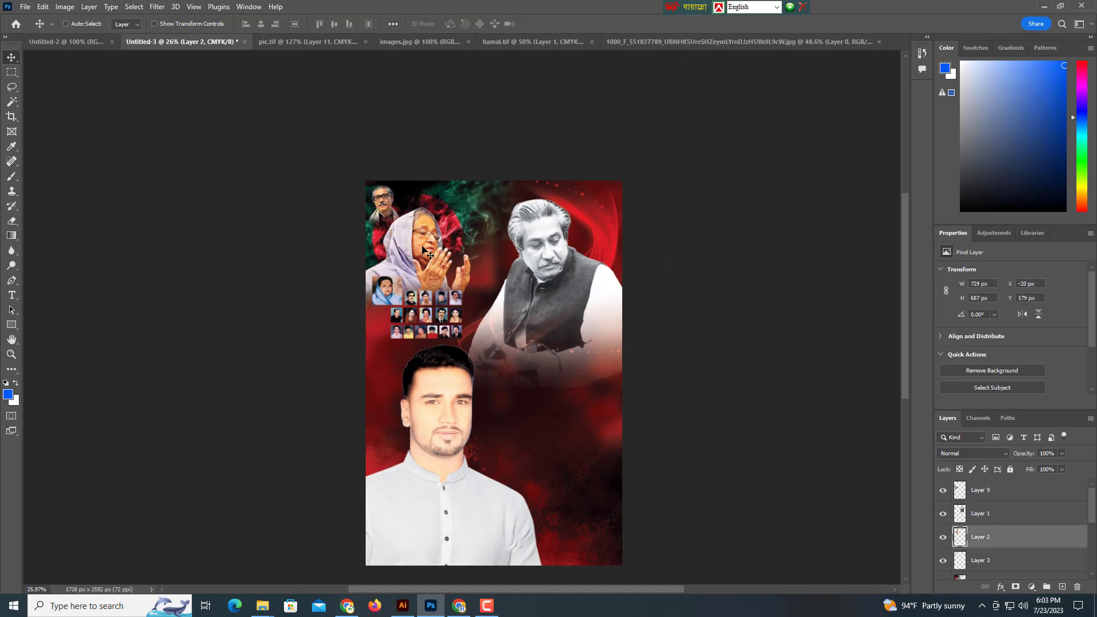
key(ctrl+t)
scroll(427, 240, up, 2)
drag(411, 189, 404, 248)
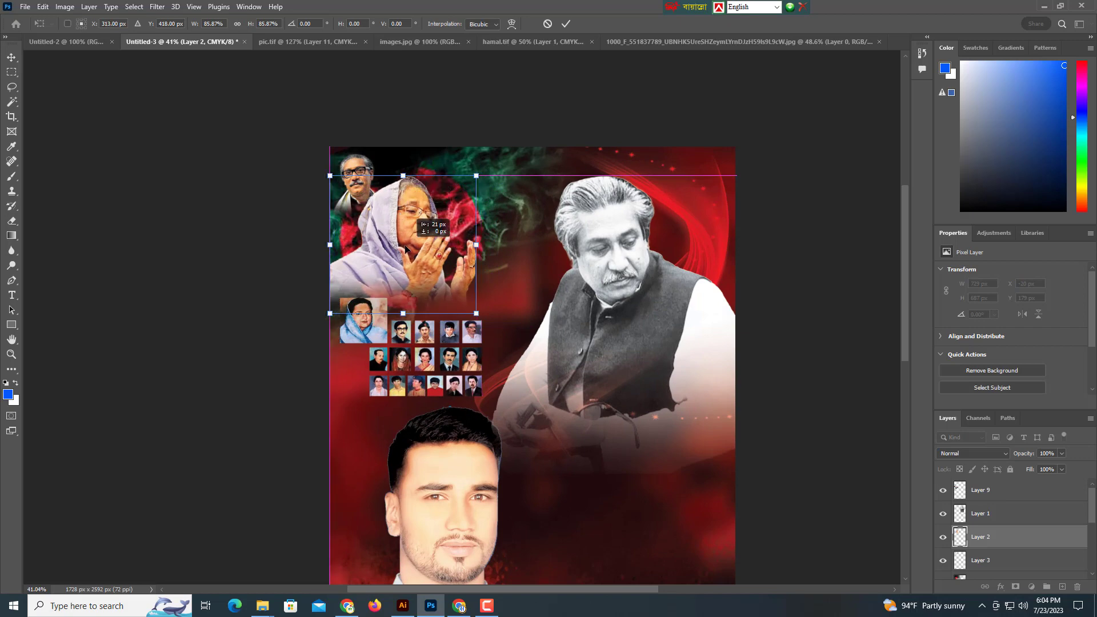
key(Return)
Nudge the small top-left portrait upward.
click(359, 189)
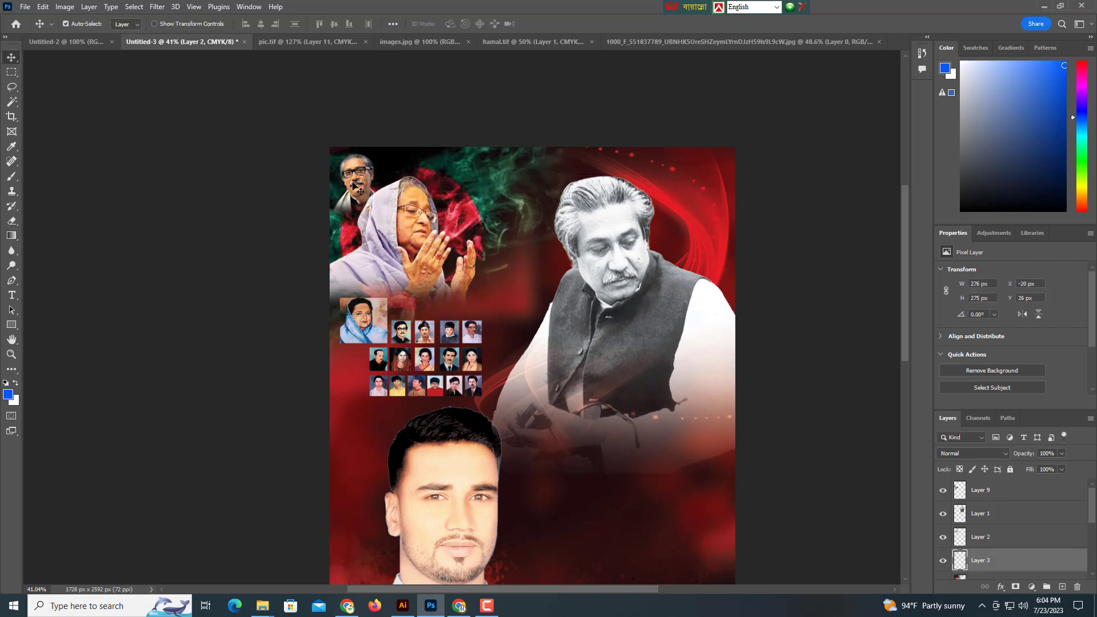
key(Up)
key(Up)
key(Up)
key(Up)
key(Up)
key(Up)
key(Up)
key(Up)
key(Up)
key(Up)
key(Up)
key(Up)
key(Up)
key(Up)
key(Up)
key(Up)
key(Up)
key(Up)
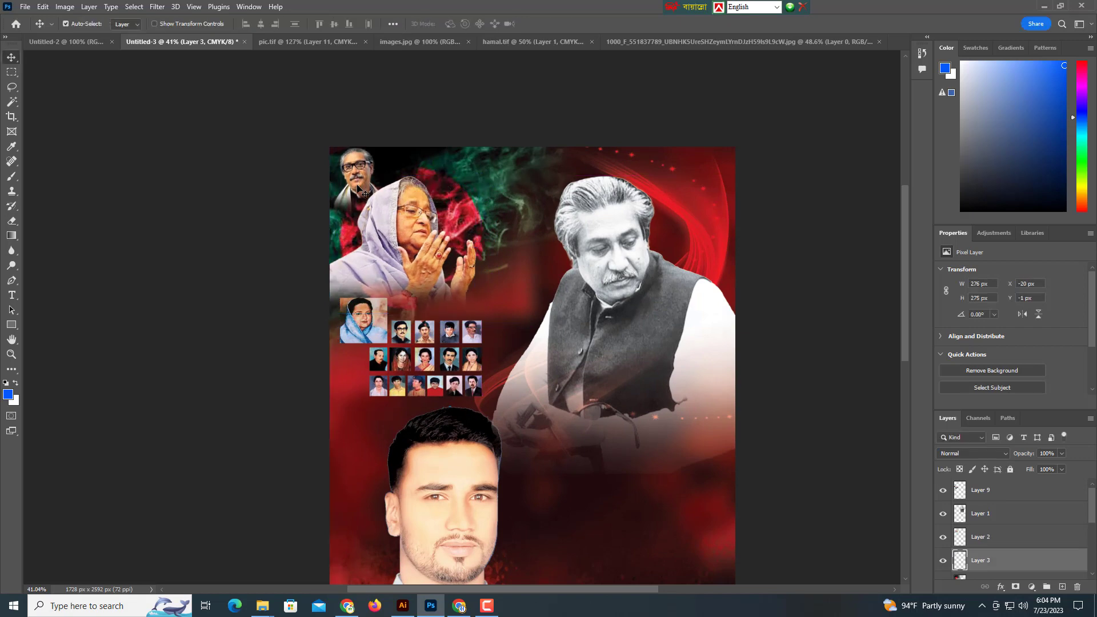
click(398, 256)
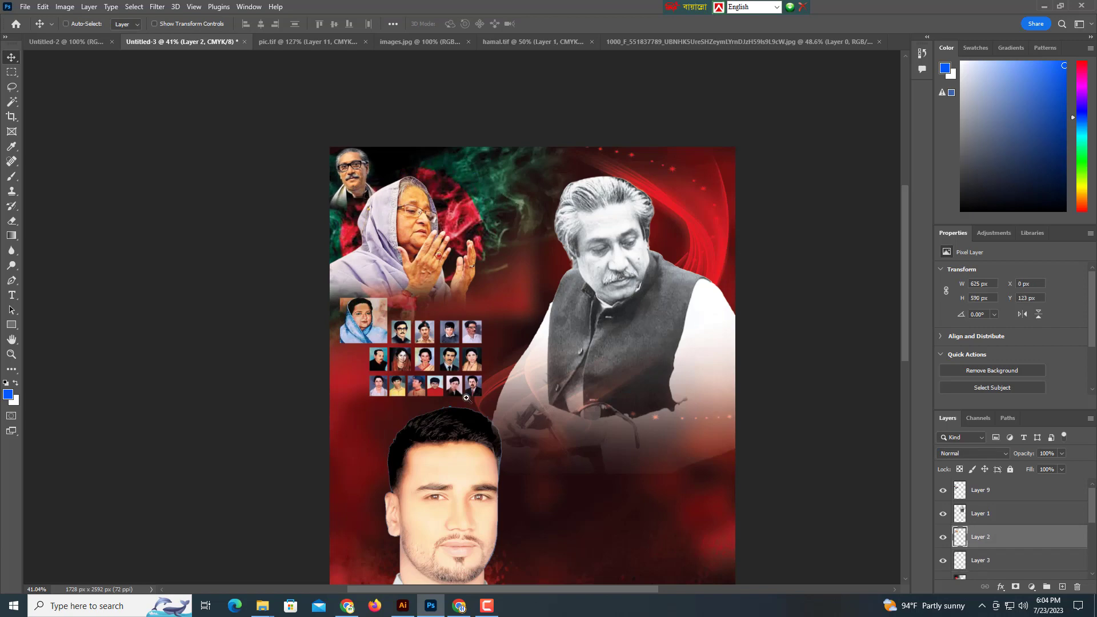
scroll(406, 320, down, 5)
Nudge the young man's portrait down and left to X -103, Y 1149 px.
click(410, 355)
key(Down)
key(Down)
key(Down)
key(Down)
key(Down)
key(Down)
key(Down)
key(Down)
key(Down)
key(Down)
key(Down)
key(Down)
key(Down)
key(Down)
key(Down)
key(Down)
key(Down)
key(Down)
key(Down)
key(Down)
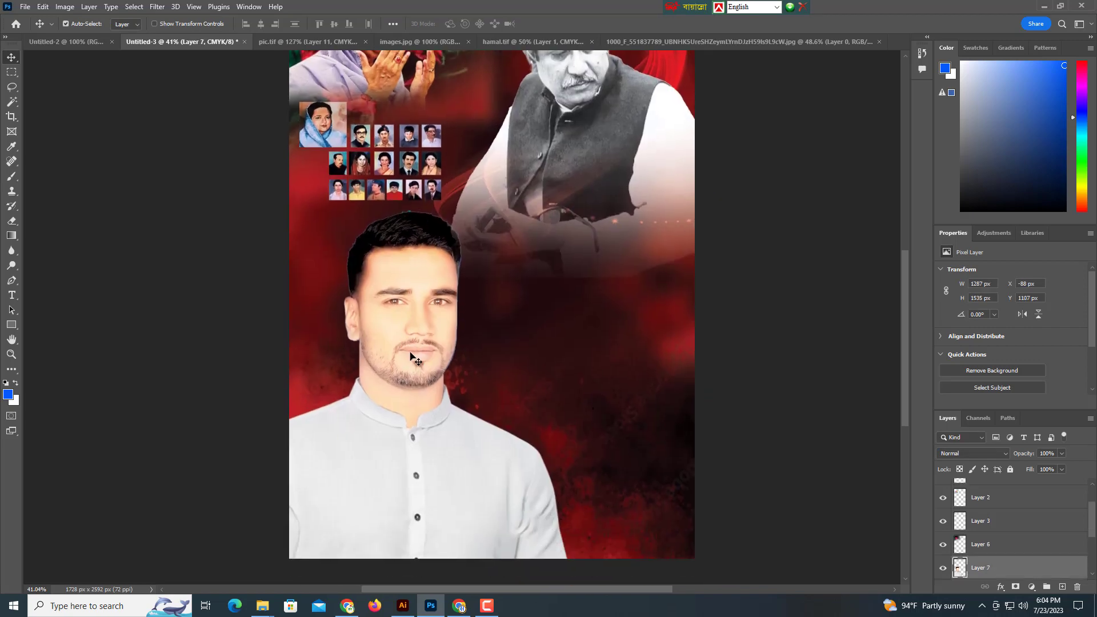
key(Down)
key(Down)
key(Down)
key(Down)
key(Down)
key(Down)
key(Down)
key(Down)
key(Down)
key(Down)
key(Down)
key(Down)
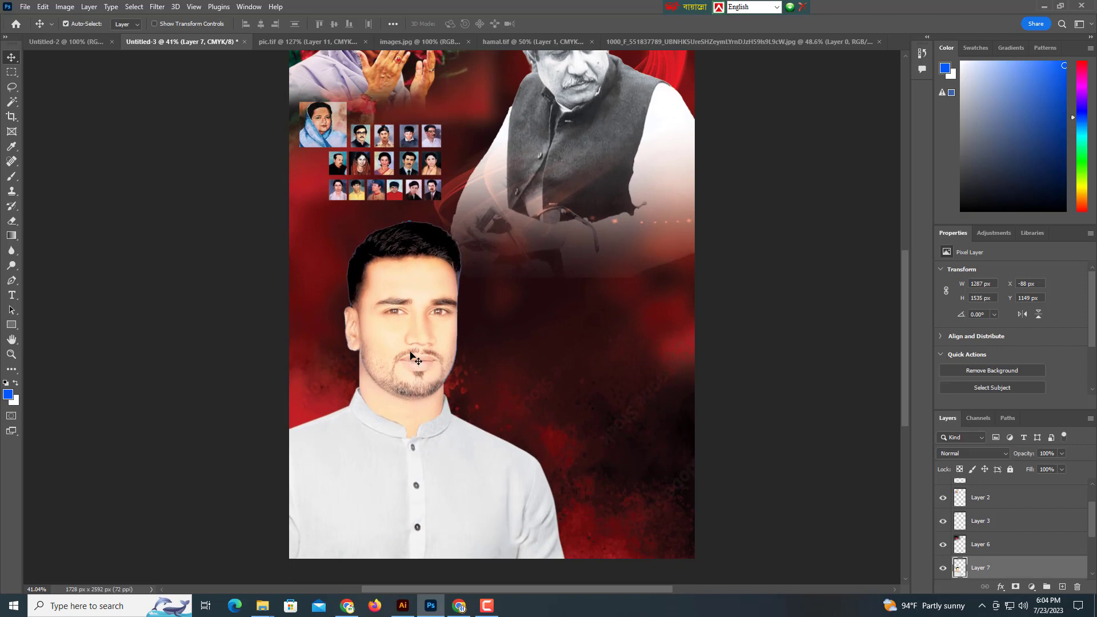
key(Left)
key(Left)
key(Left)
key(Left)
key(Left)
key(Left)
key(Left)
key(Left)
key(Left)
key(Left)
key(Left)
key(Left)
key(Left)
key(Left)
key(Left)
key(ctrl)
drag(581, 323, 508, 346)
scroll(472, 344, down, 5)
scroll(439, 329, up, 1)
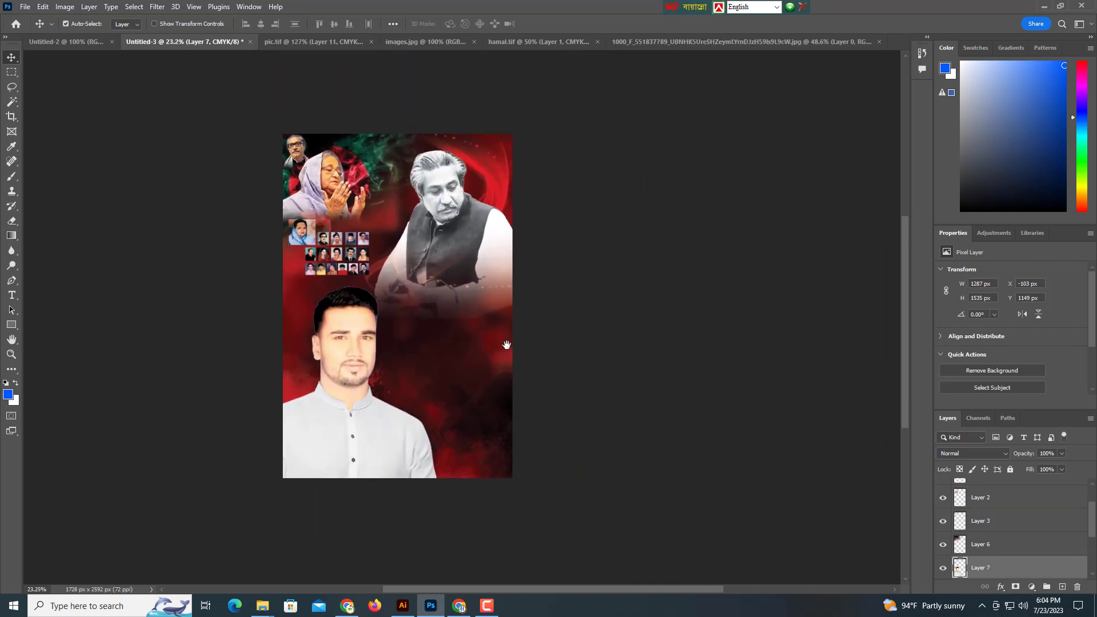
drag(455, 391, 460, 394)
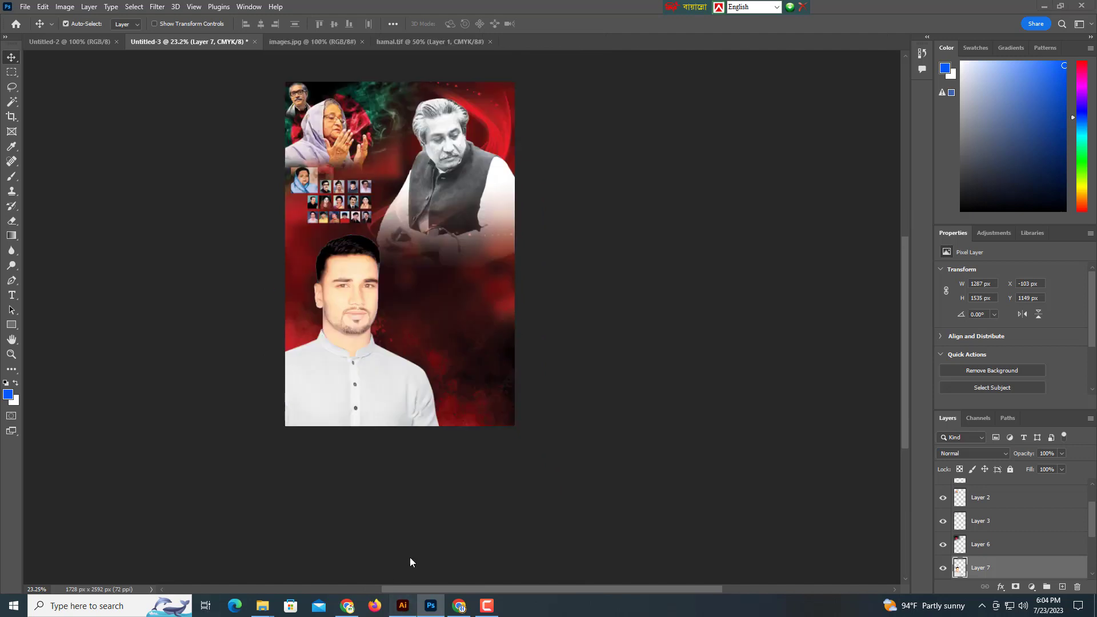
In Illustrator, draw a large circle with the Ellipse tool and set its stroke to None.
click(402, 605)
click(439, 222)
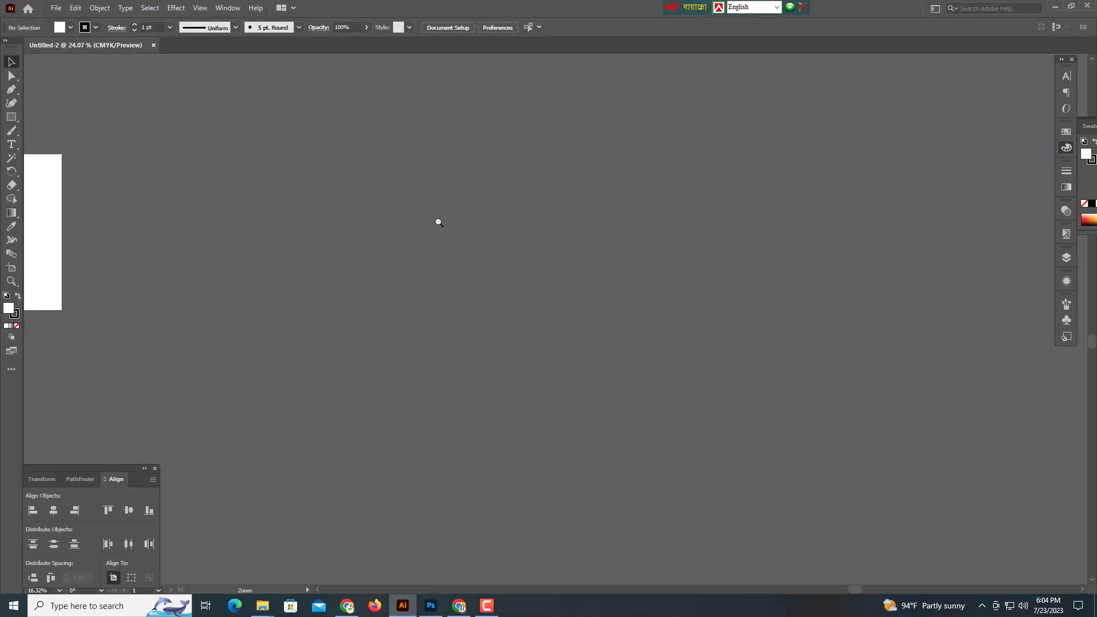
right_click(10, 118)
click(78, 136)
scroll(414, 239, up, 2)
mouse_move(405, 233)
mouse_down()
mouse_move(503, 360)
mouse_move(551, 379)
mouse_up()
drag(351, 219, 311, 244)
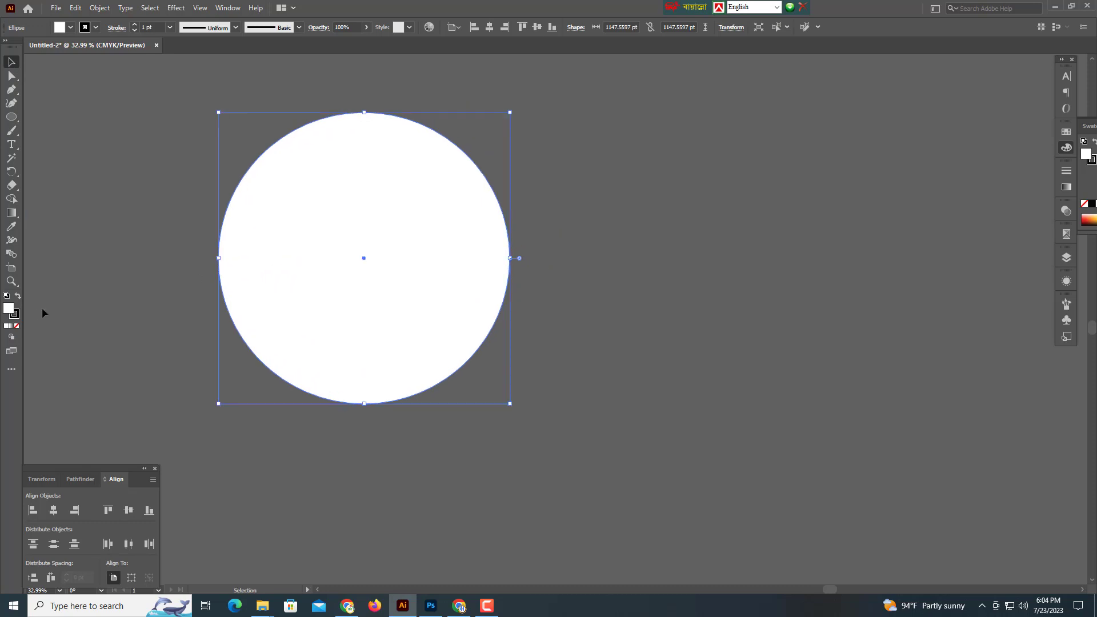
click(16, 326)
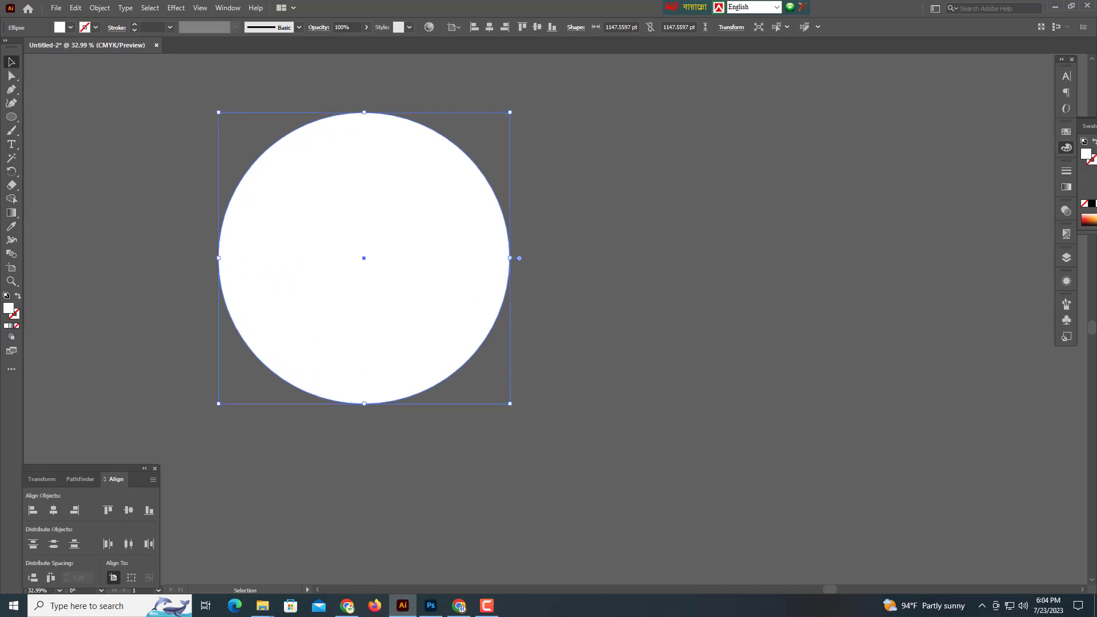
Fill the circle with a radial gradient whose outer stop is dark red C57 M100 Y100 K0.
key(period)
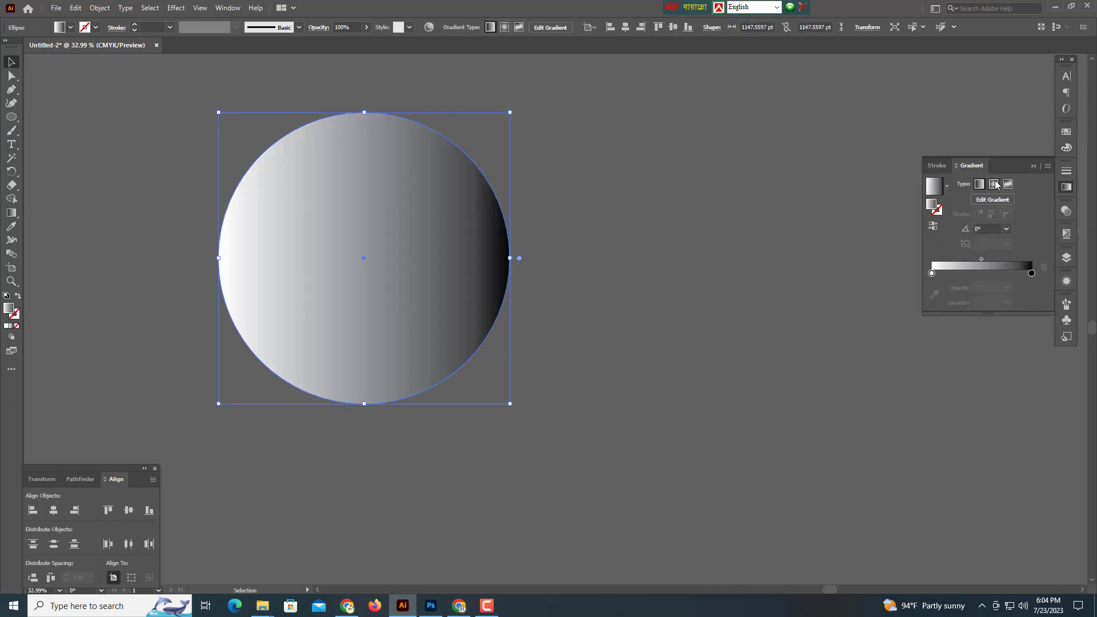
click(994, 185)
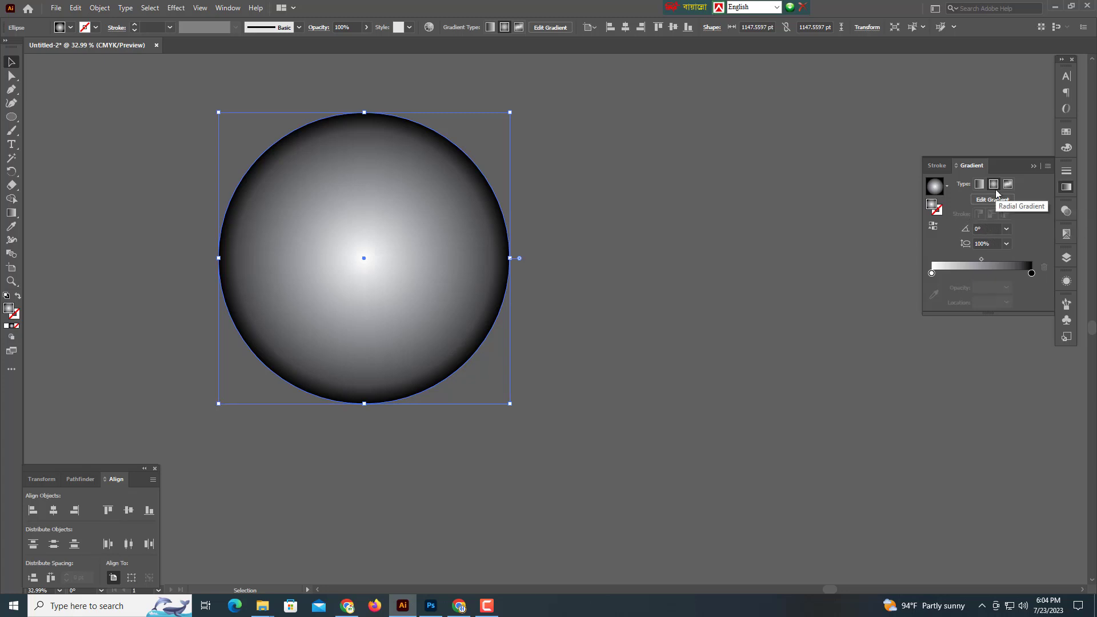
double_click(1032, 274)
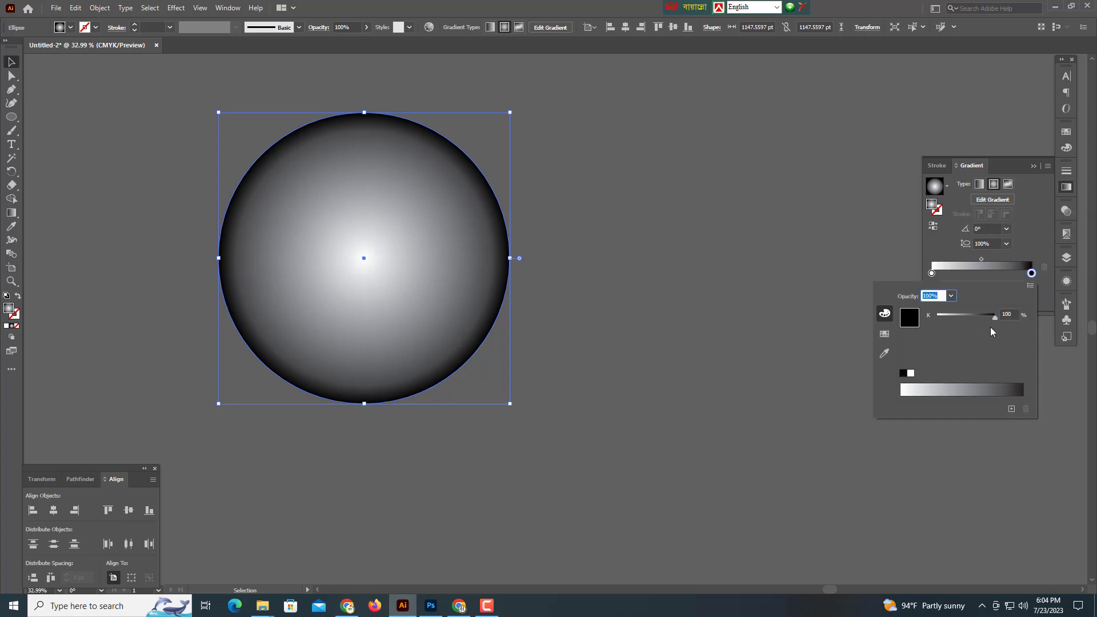
click(1030, 285)
click(972, 331)
drag(995, 357, 947, 358)
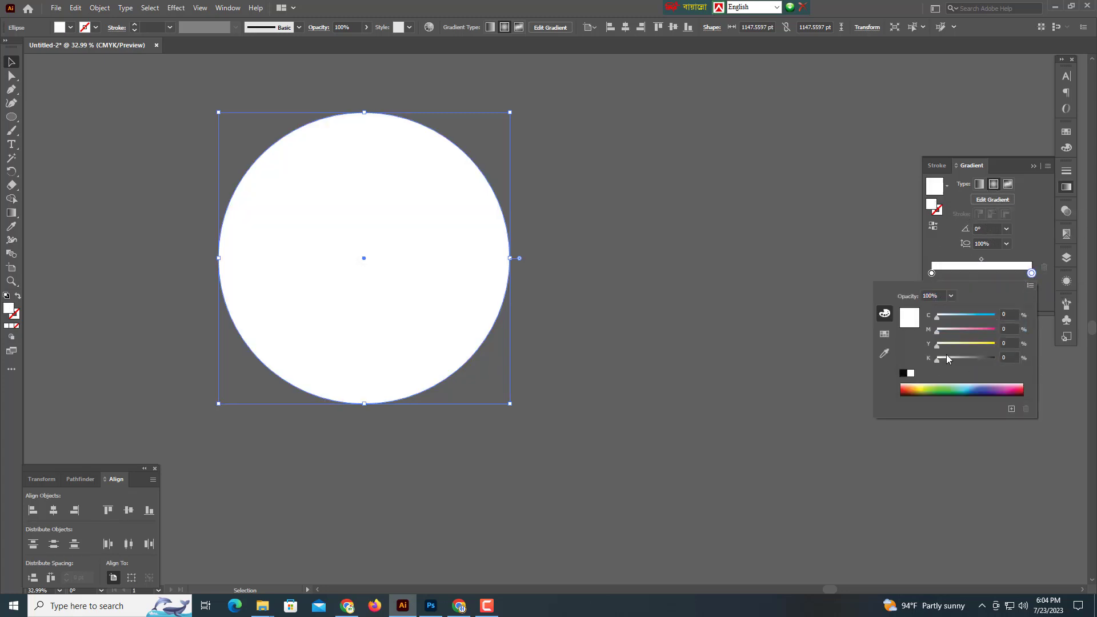
click(994, 330)
drag(962, 317, 968, 317)
click(980, 262)
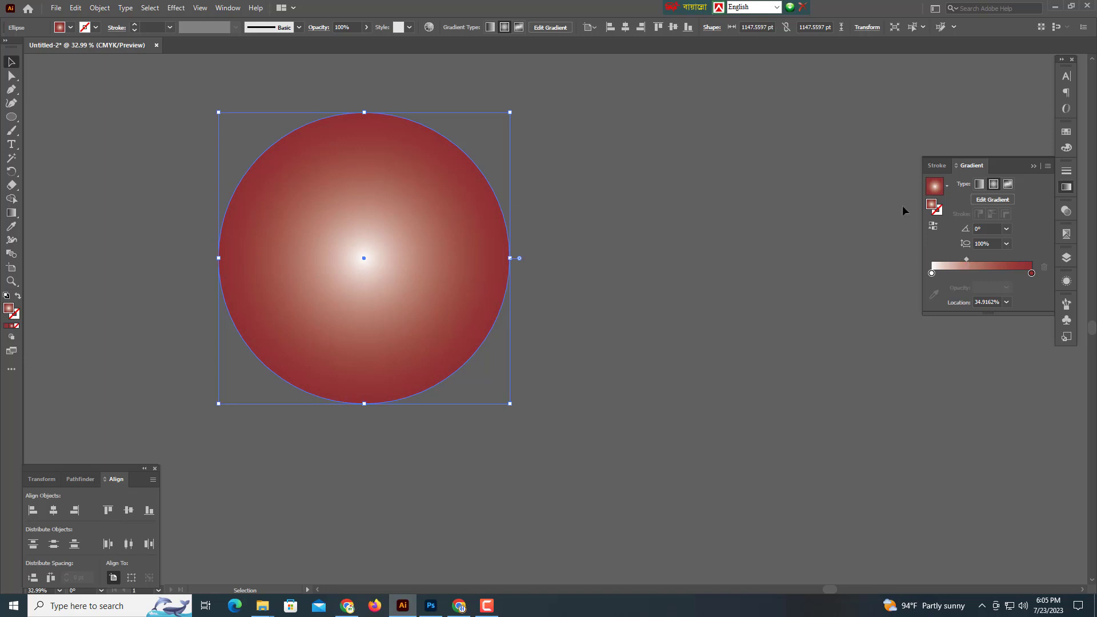
click(1034, 166)
Scale a larger copy of the circle with a 90° linear gradient ending in bright red.
key(a)
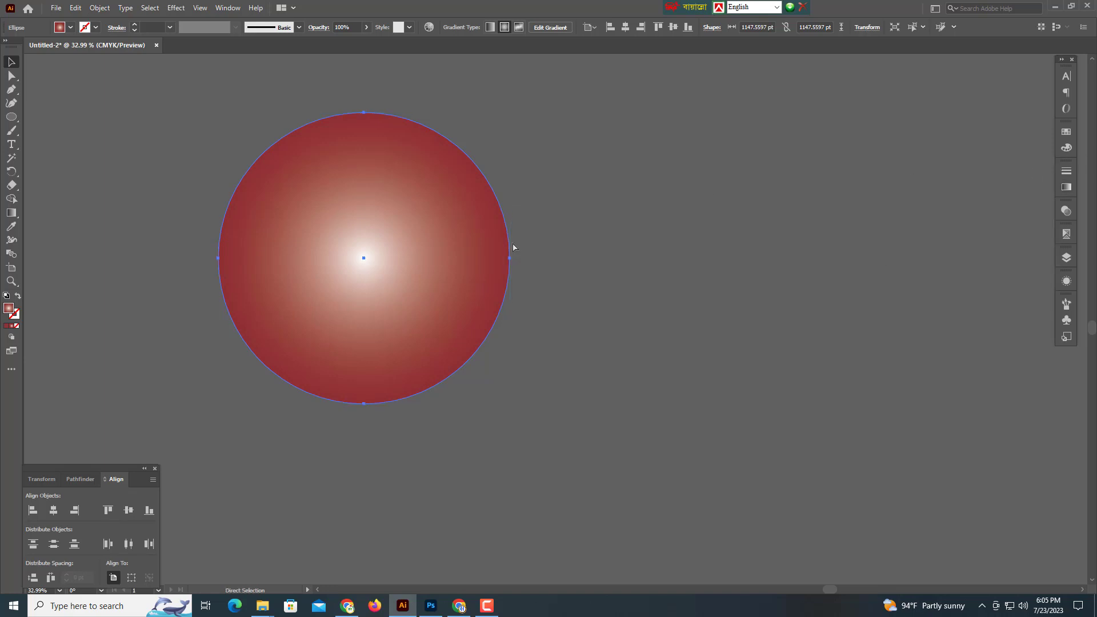
drag(514, 259, 546, 264)
key(ctrl+F9)
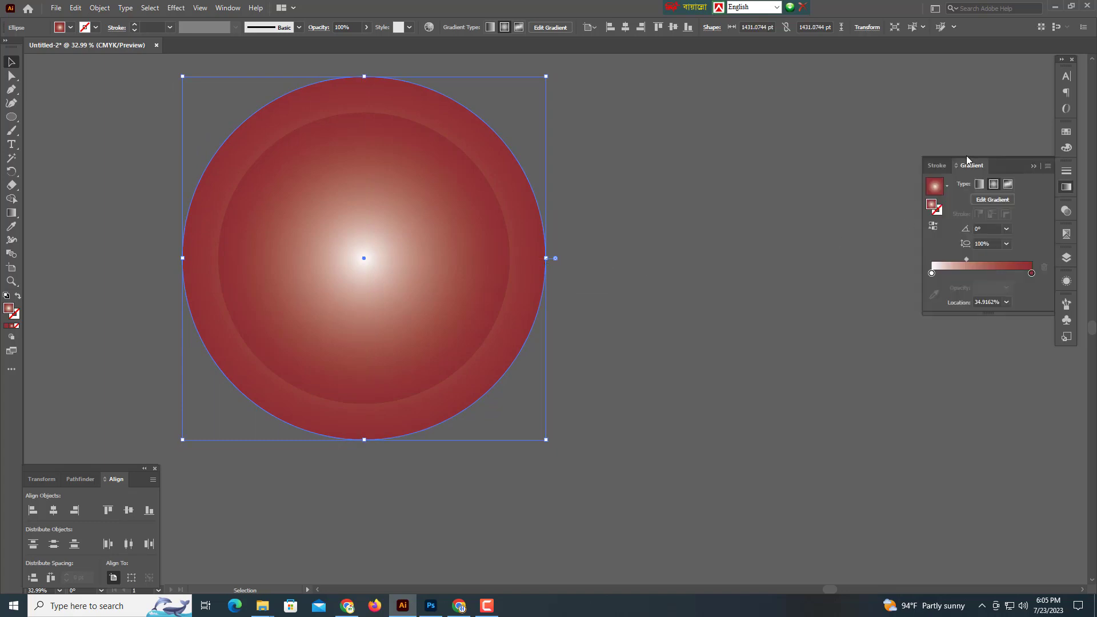
click(981, 185)
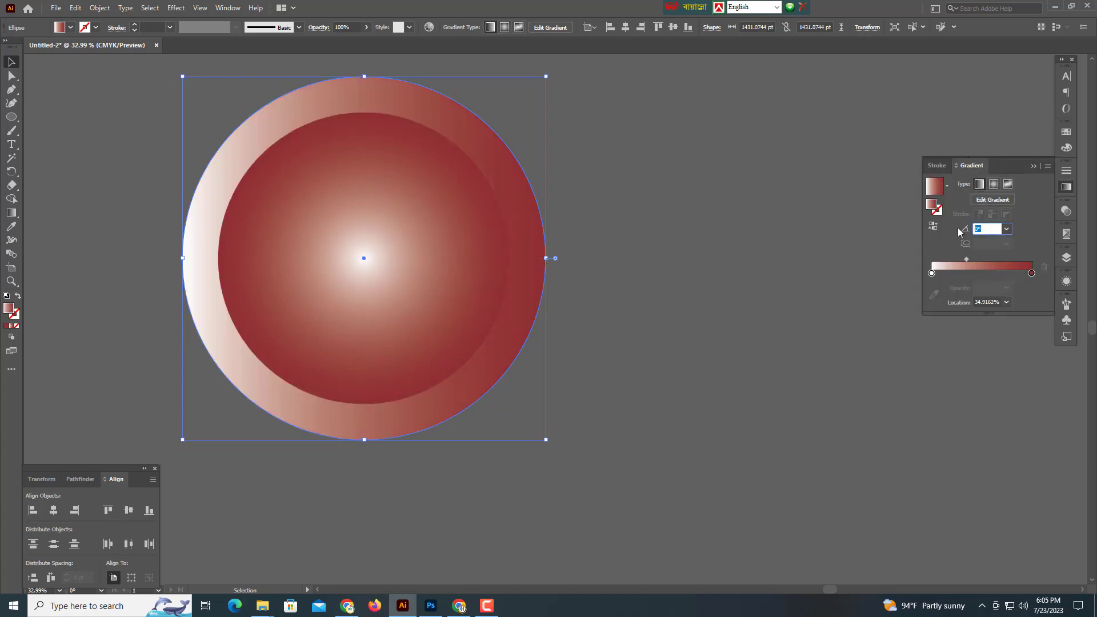
text(90)
key(Return)
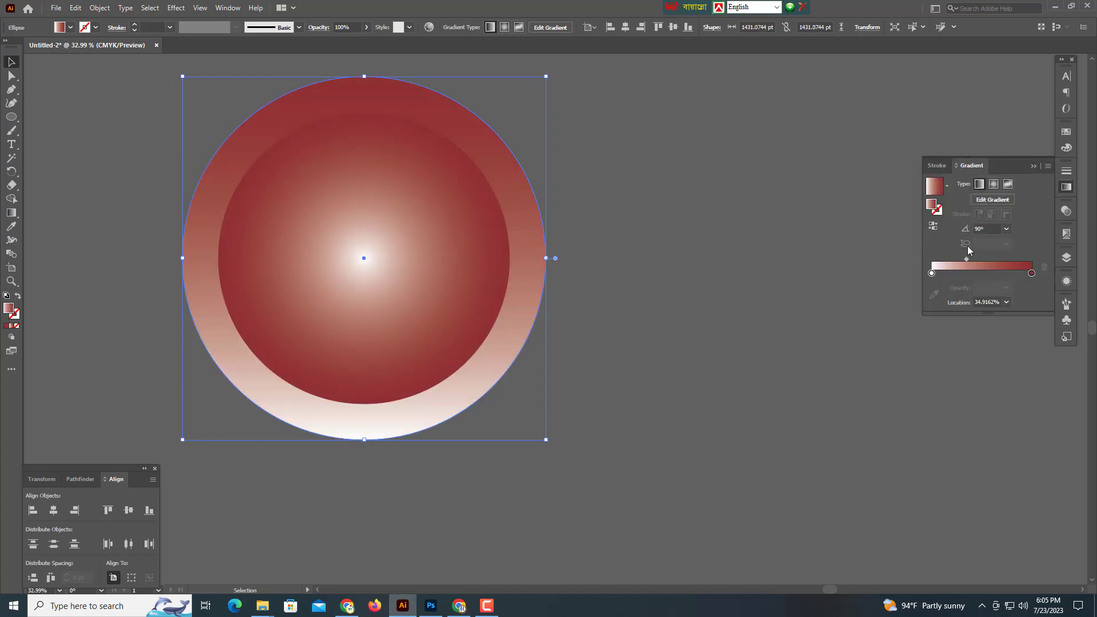
double_click(1031, 274)
drag(968, 317, 936, 345)
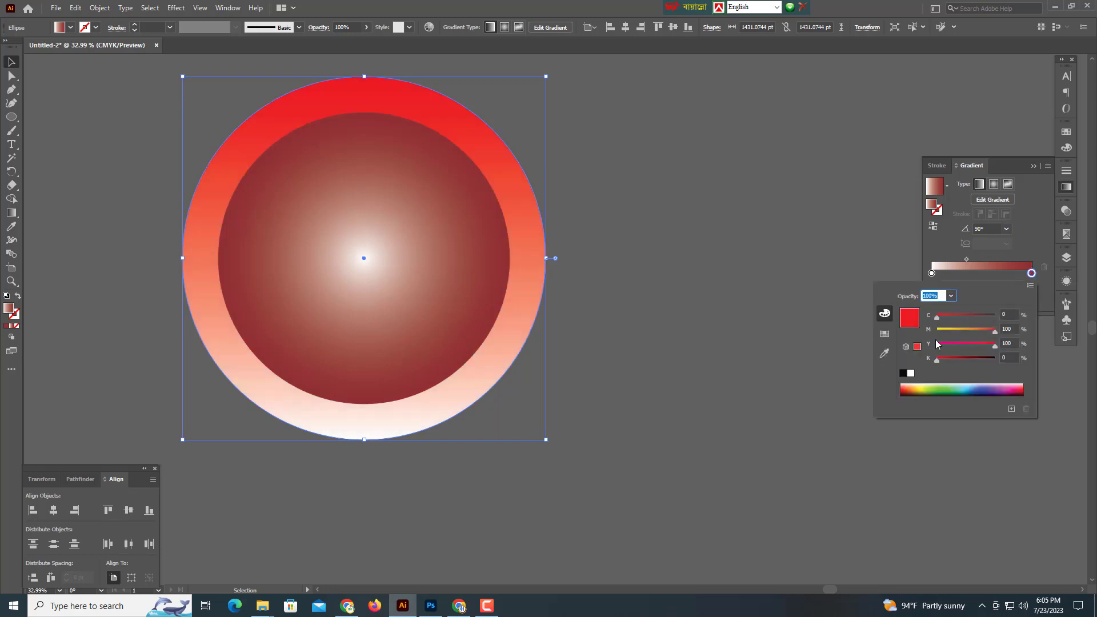
click(639, 204)
Scale a smaller copy inside, then brighten the middle ring's red stop to cyan 27.
drag(437, 106, 456, 164)
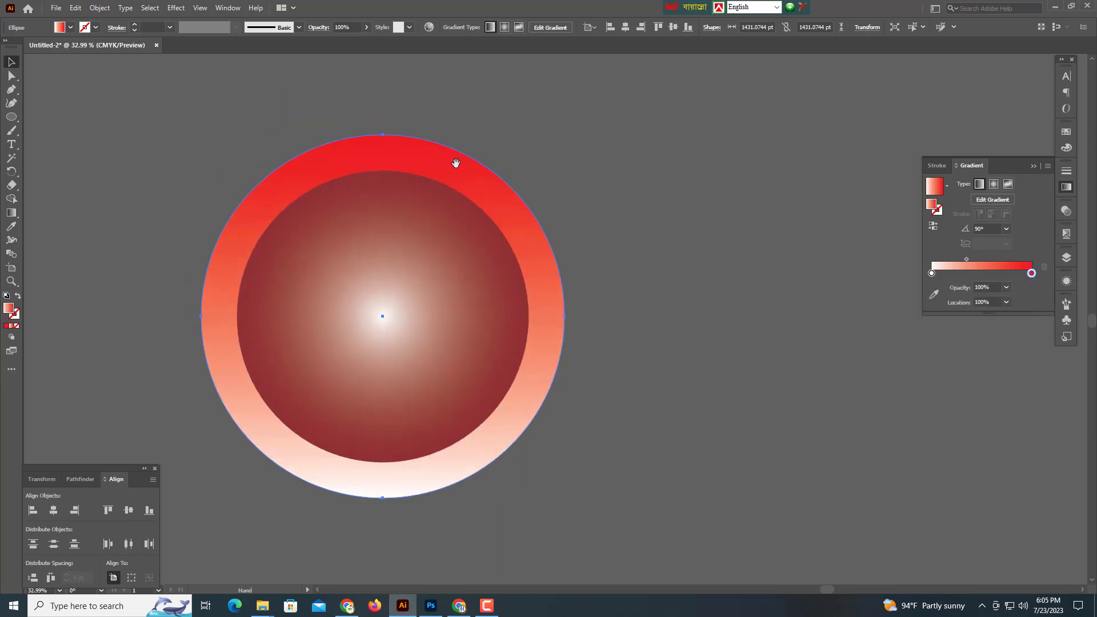
mouse_move(383, 135)
mouse_down()
mouse_move(403, 207)
mouse_move(384, 192)
mouse_move(384, 153)
mouse_up()
key(a)
key(v)
click(386, 179)
drag(966, 259, 981, 258)
double_click(1032, 273)
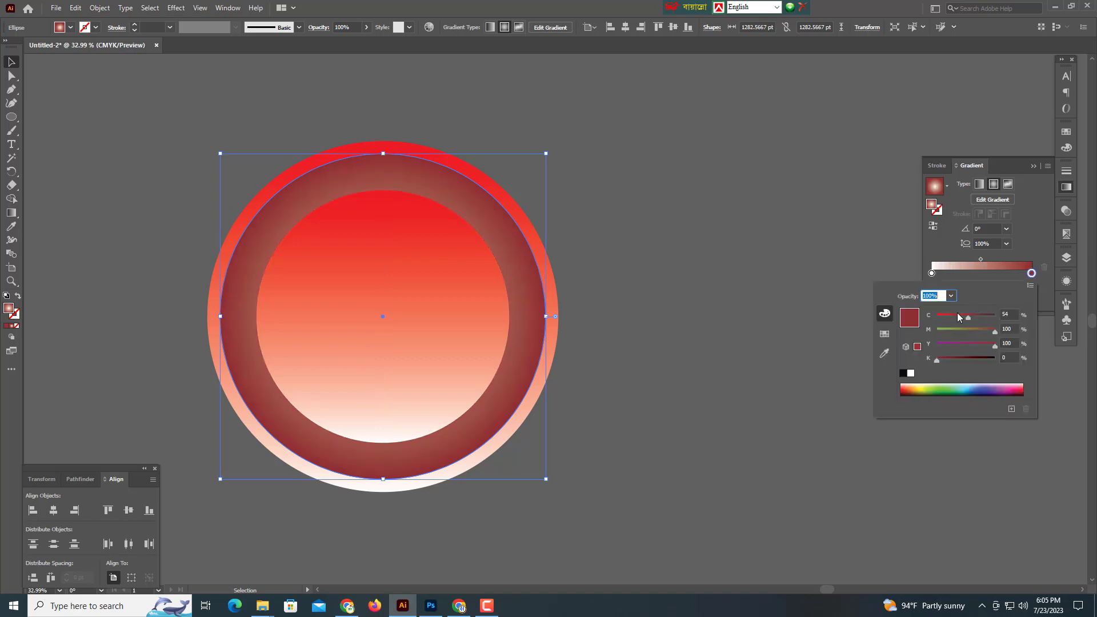
drag(958, 315, 950, 317)
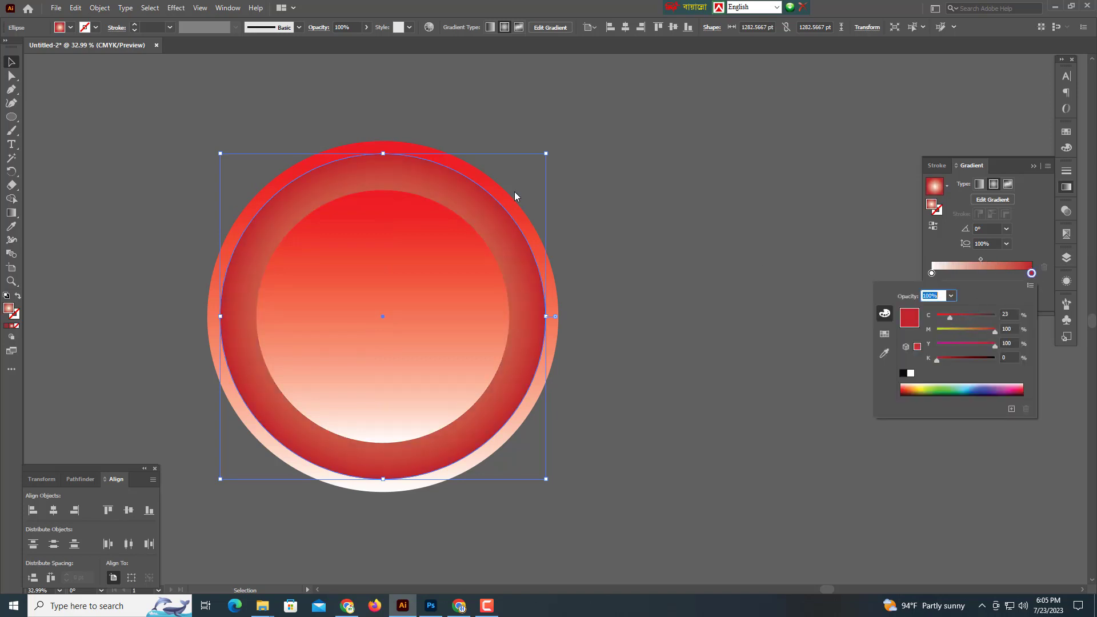
click(439, 112)
Enlarge the outer circle slightly to about 1490 pt and select all three circles.
click(384, 147)
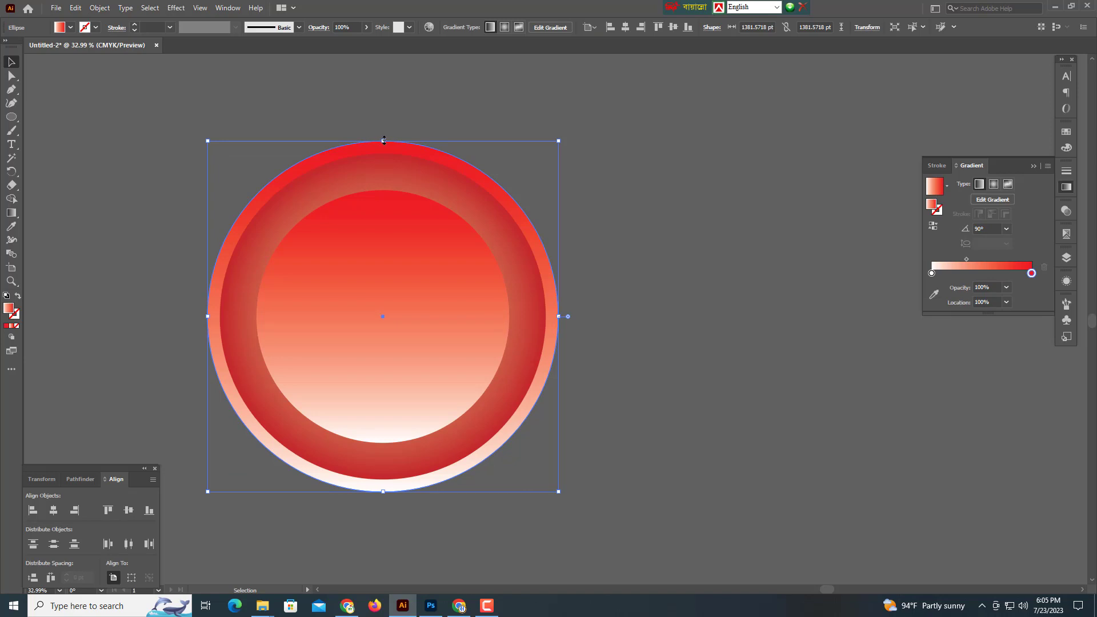
drag(383, 140, 386, 123)
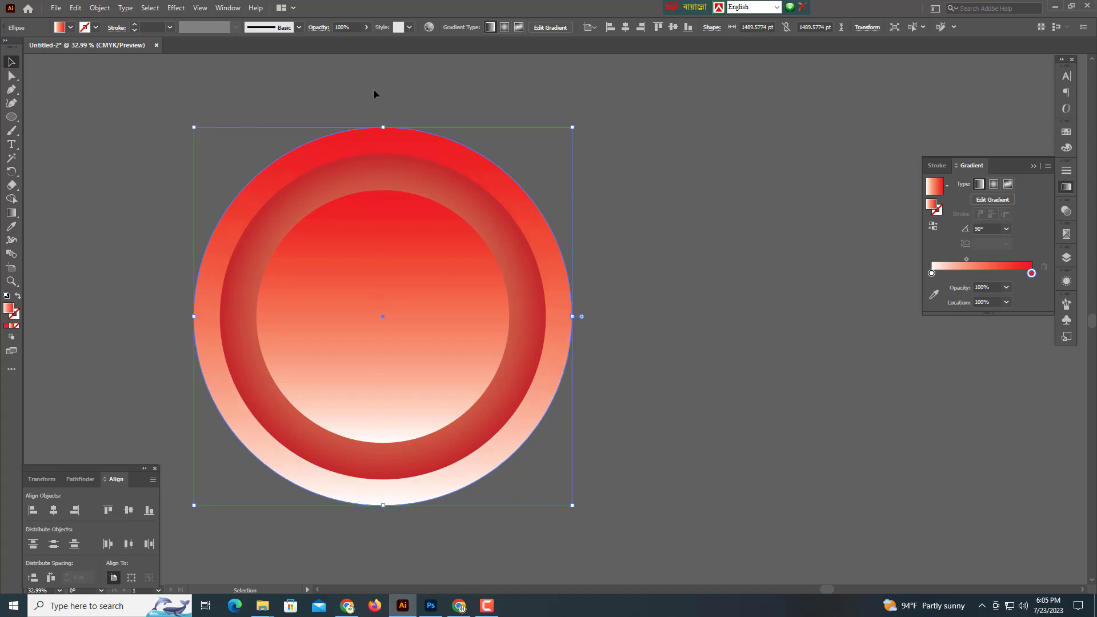
click(375, 94)
key(ctrl+a)
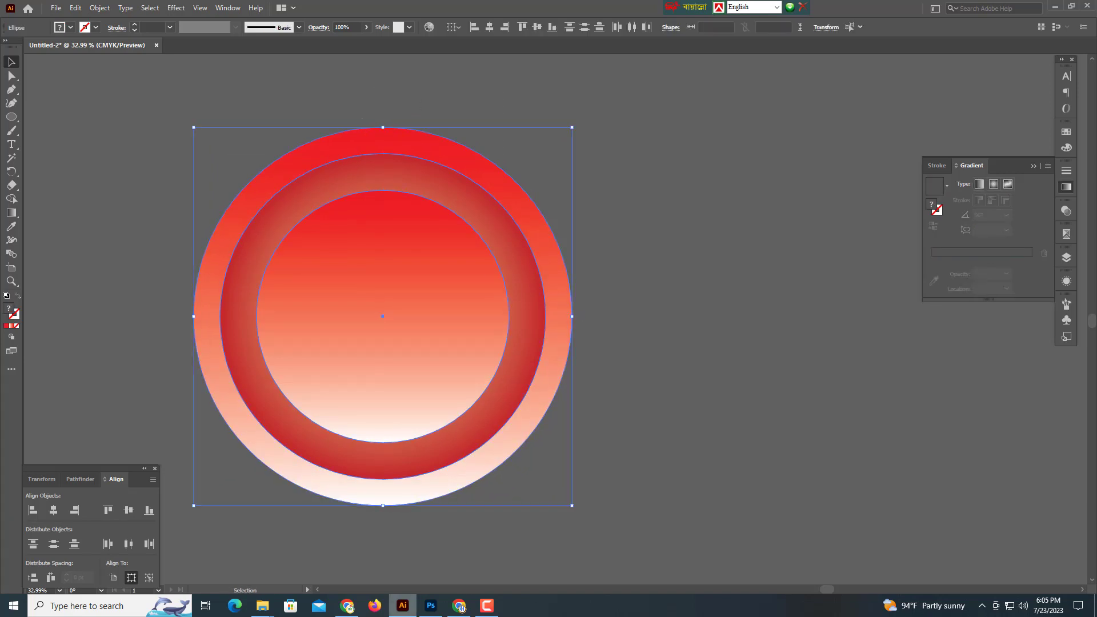
Paste the circles into the Photoshop poster, shrink to about half, and place behind the young man's face.
click(432, 607)
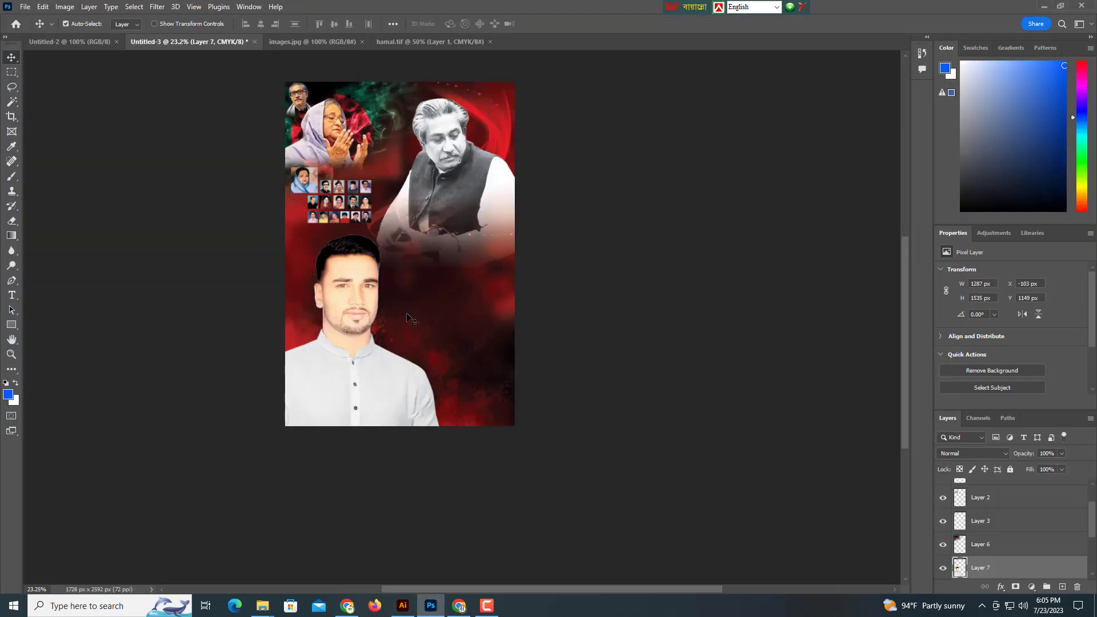
key(ctrl+v)
key(Return)
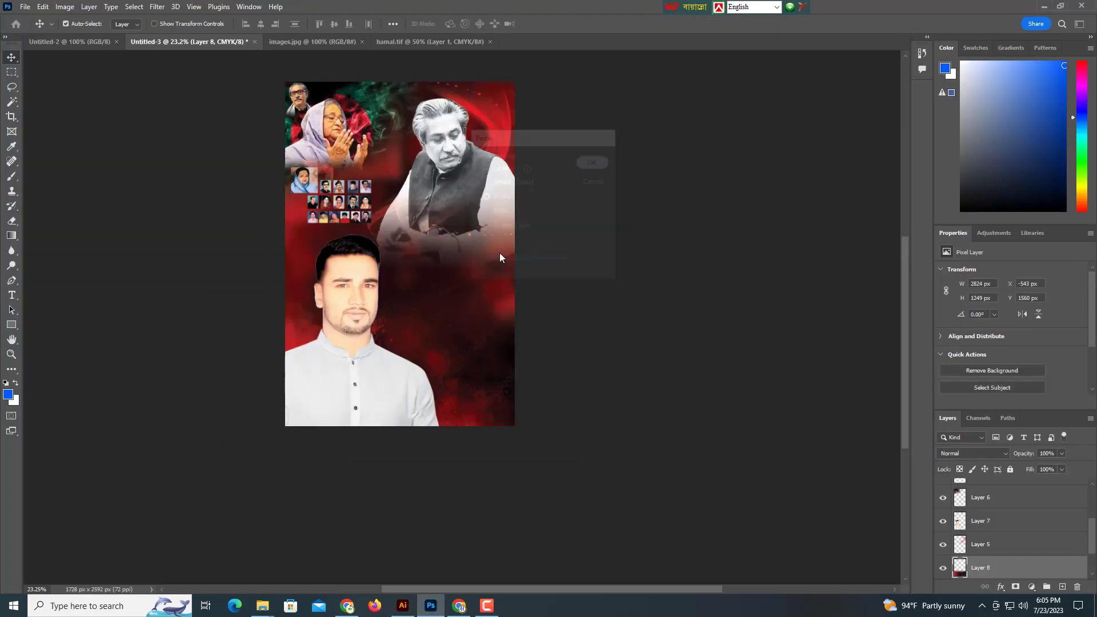
drag(503, 257, 456, 261)
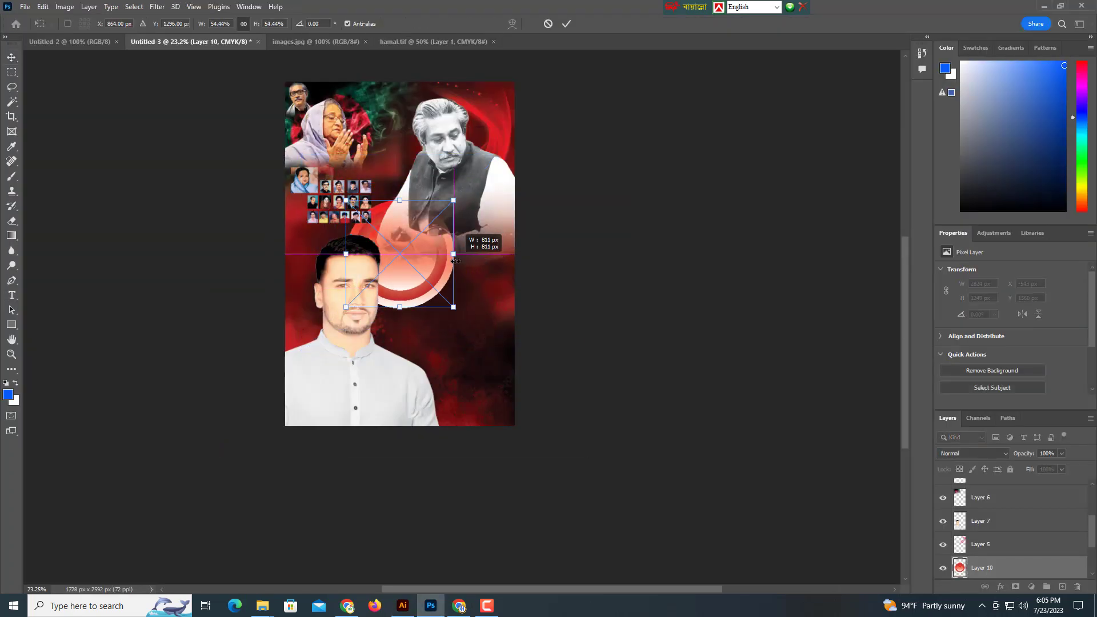
key(Return)
mouse_move(427, 298)
mouse_down()
mouse_move(385, 326)
mouse_move(414, 290)
mouse_up()
key(ctrl+bracketright)
key(ctrl+bracketright)
key(ctrl+bracketright)
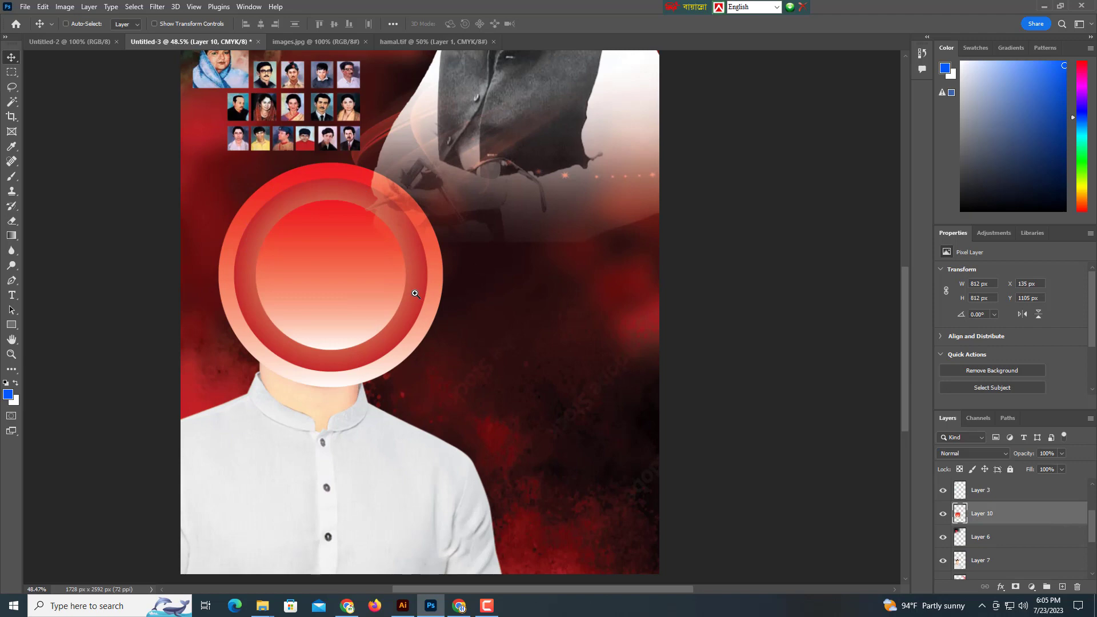
key(ctrl+bracketleft)
key(ctrl+bracketleft)
key(ctrl+bracketleft)
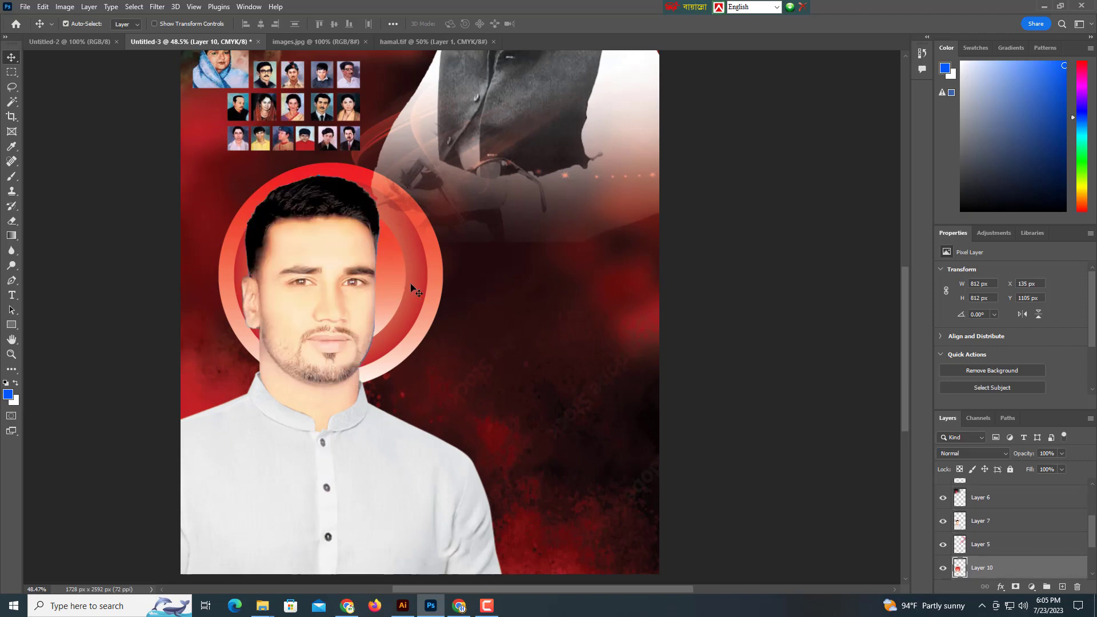
Resize the ring to 863 × 863 px and center it behind the young man's head.
key(ctrl+t)
drag(443, 275, 417, 278)
drag(309, 164, 308, 173)
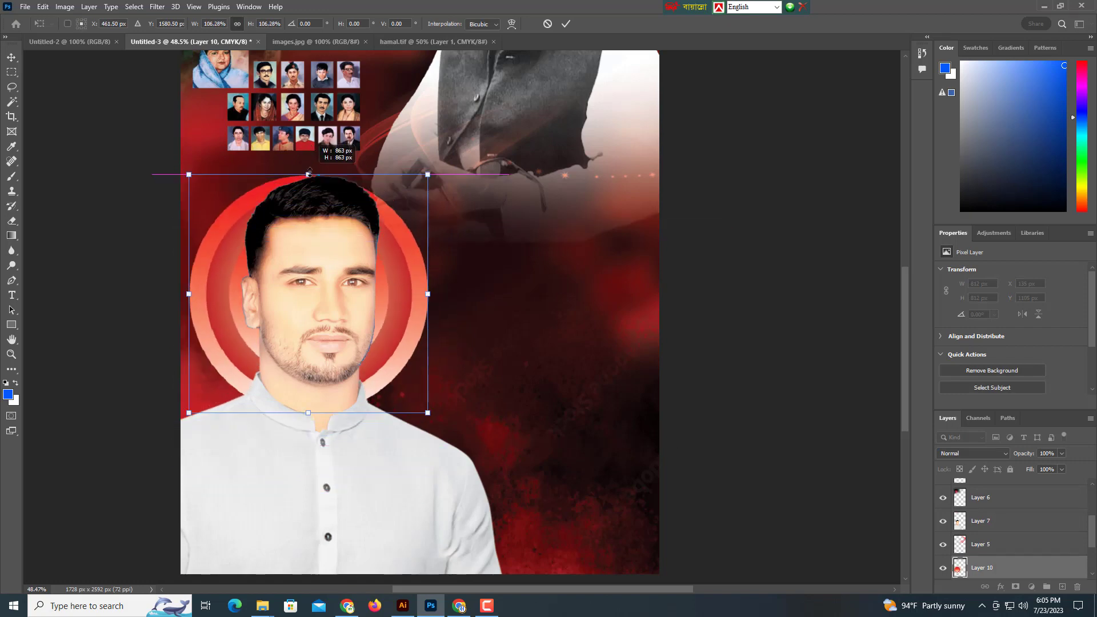
drag(377, 287, 375, 297)
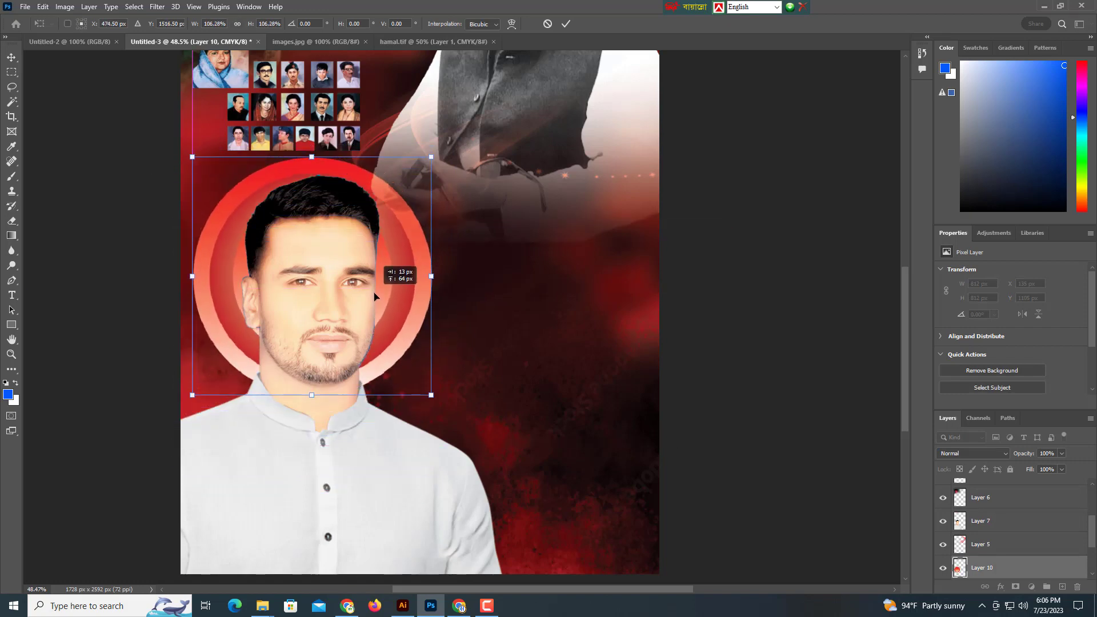
key(Return)
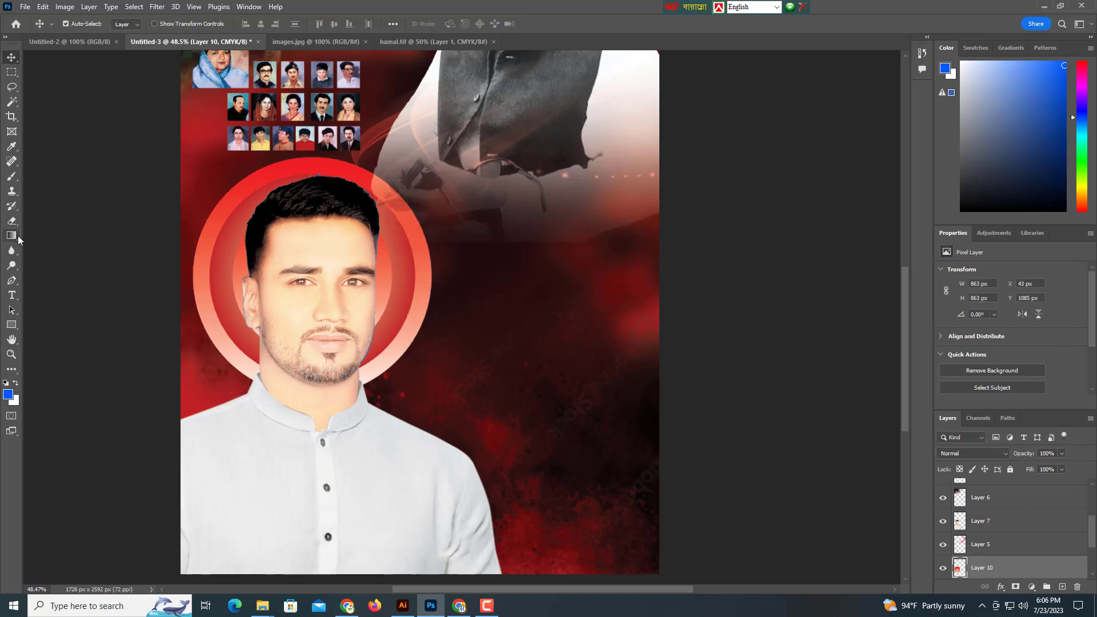
Erase part of the ring beside the shoulders with a 1200 px eraser, keeping it upright.
key(e)
scroll(355, 324, down, 5)
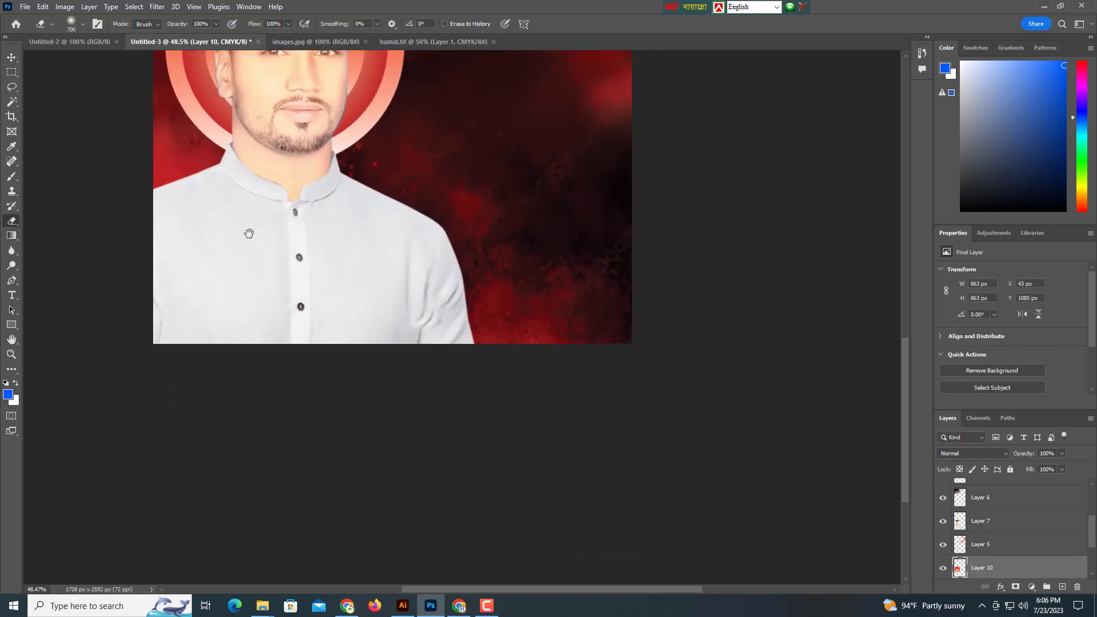
key(bracketright)
key(bracketright)
key(bracketright)
key(bracketright)
key(bracketright)
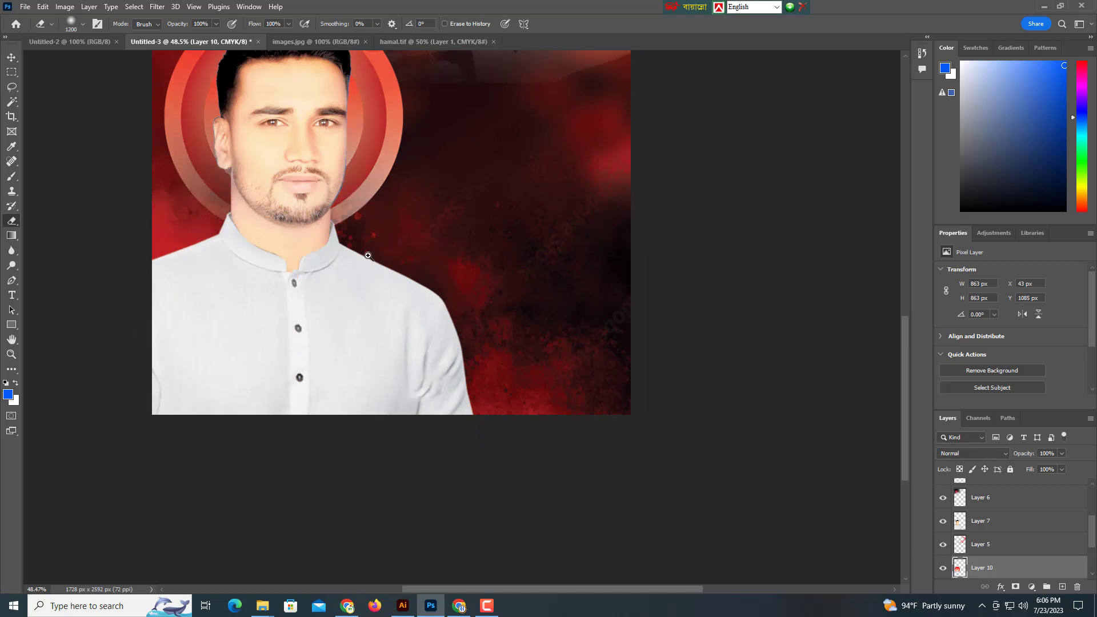
scroll(286, 392, up, 3)
mouse_move(285, 392)
mouse_down()
mouse_move(514, 410)
mouse_move(332, 416)
mouse_move(319, 430)
mouse_move(215, 420)
mouse_up()
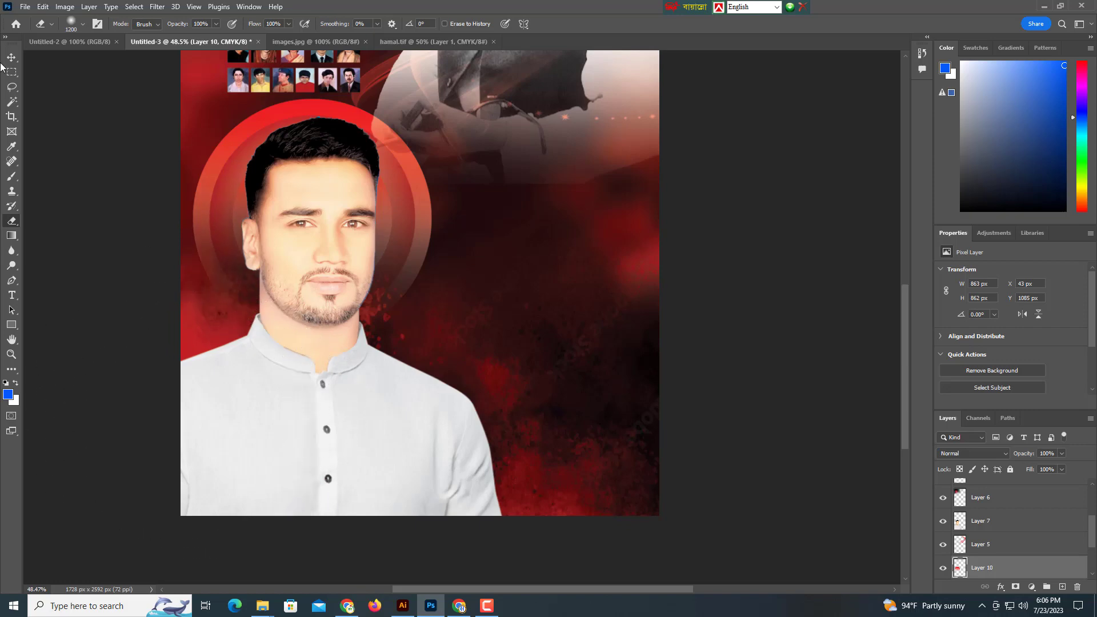
scroll(463, 377, up, 4)
key(ctrl+t)
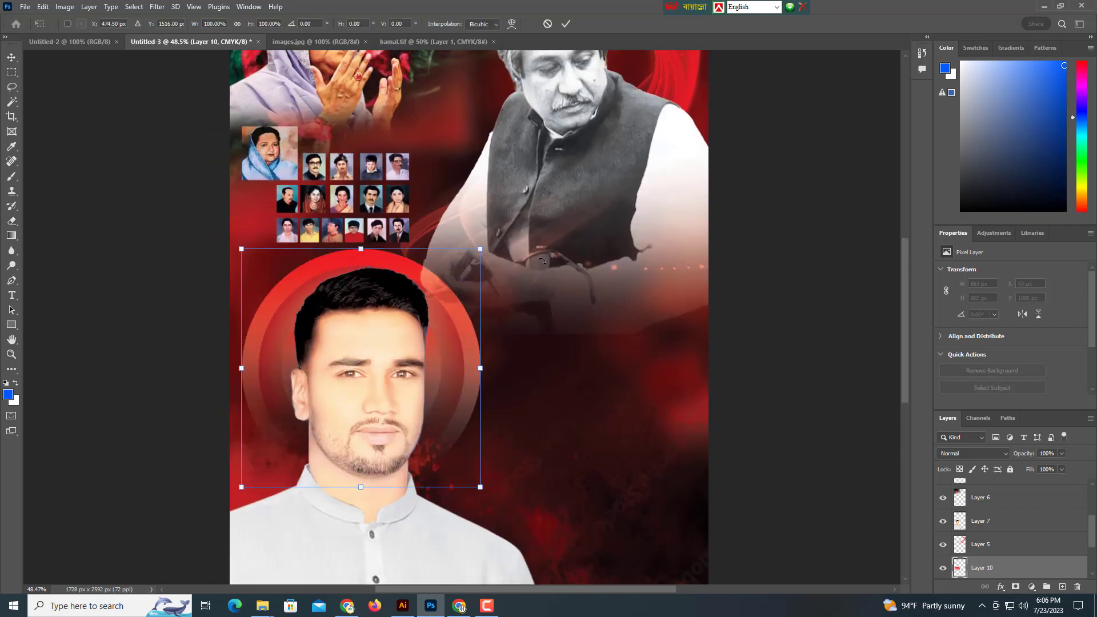
drag(506, 243, 475, 228)
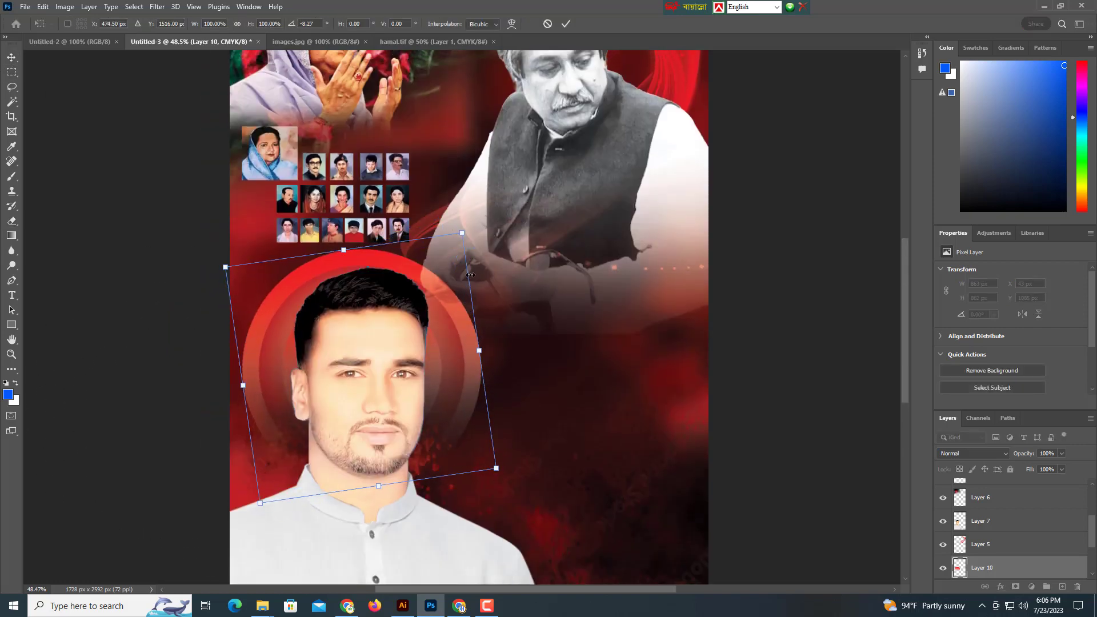
key(Escape)
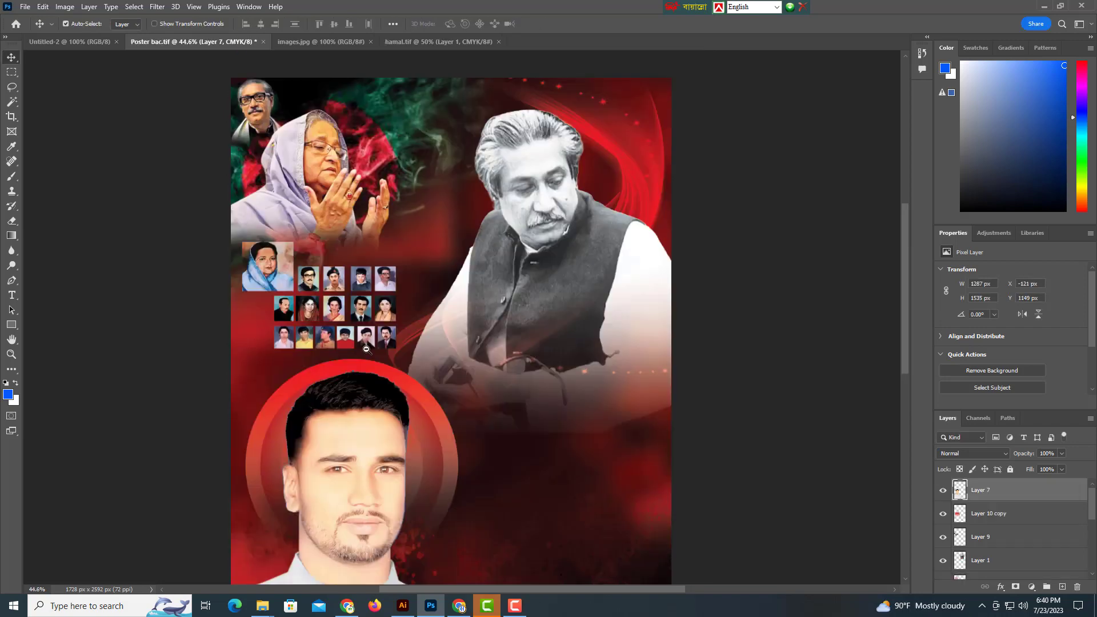
Copy the ring onto the upper-right portrait and send the copy behind the portrait layer.
scroll(428, 373, down, 5)
scroll(427, 372, up, 3)
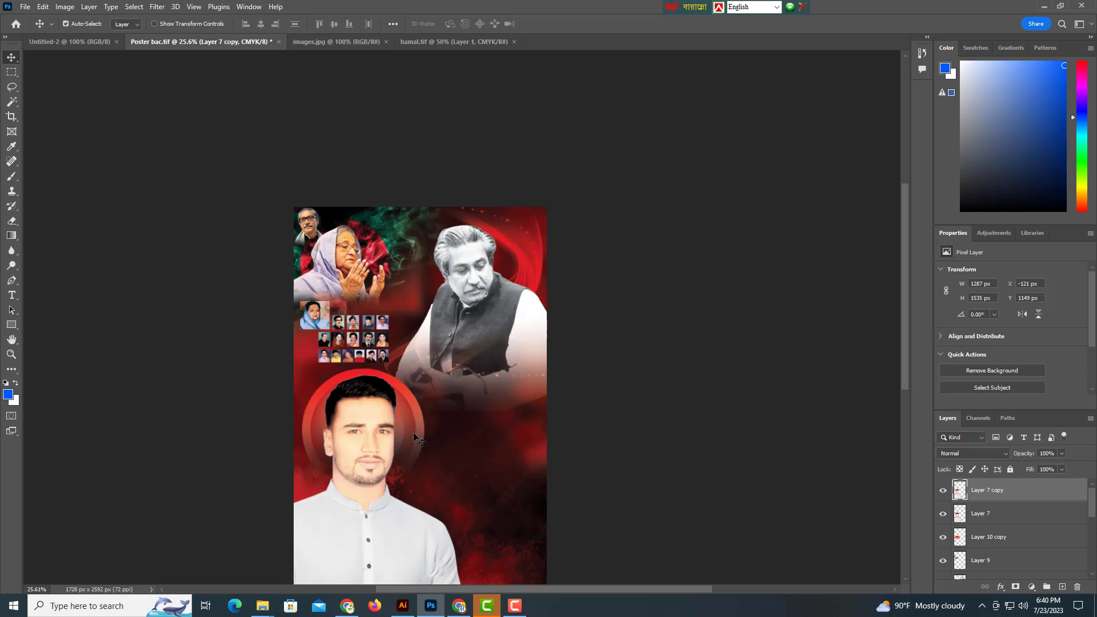
drag(406, 412, 530, 311)
key(ctrl+z)
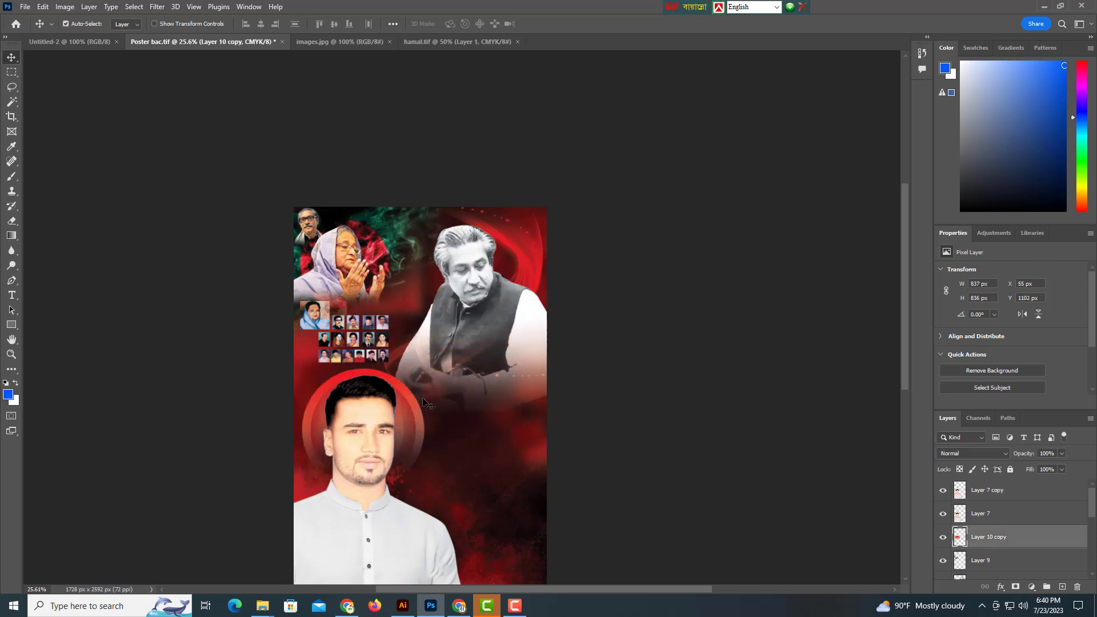
scroll(530, 343, down, 4)
scroll(529, 379, up, 3)
scroll(449, 389, up, 2)
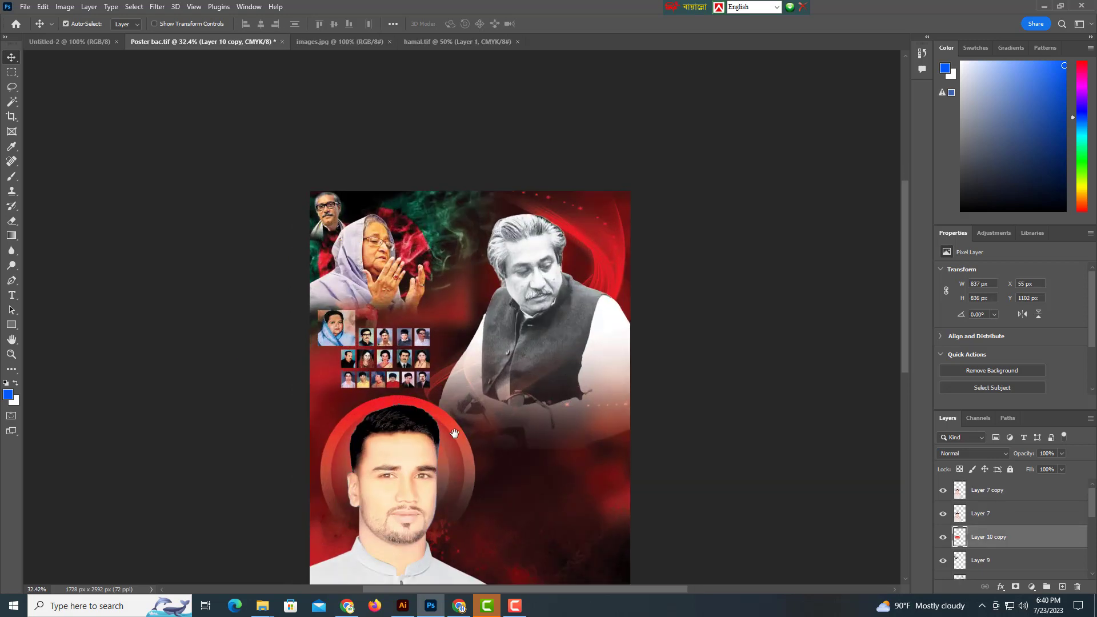
drag(457, 443, 597, 271)
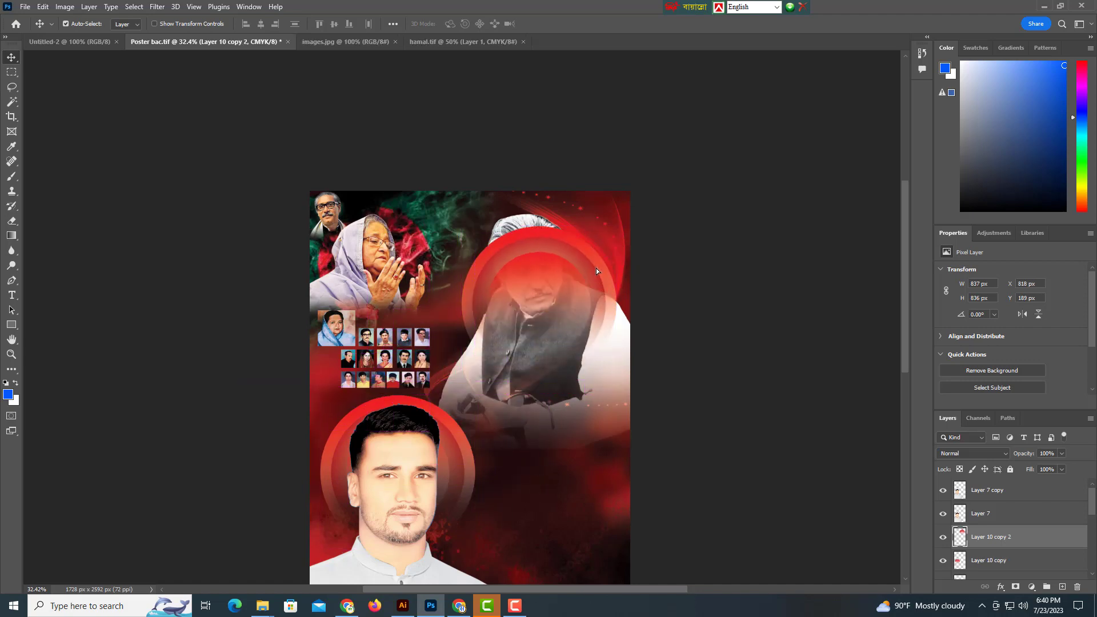
drag(509, 315, 418, 363)
ctrl+click(478, 474)
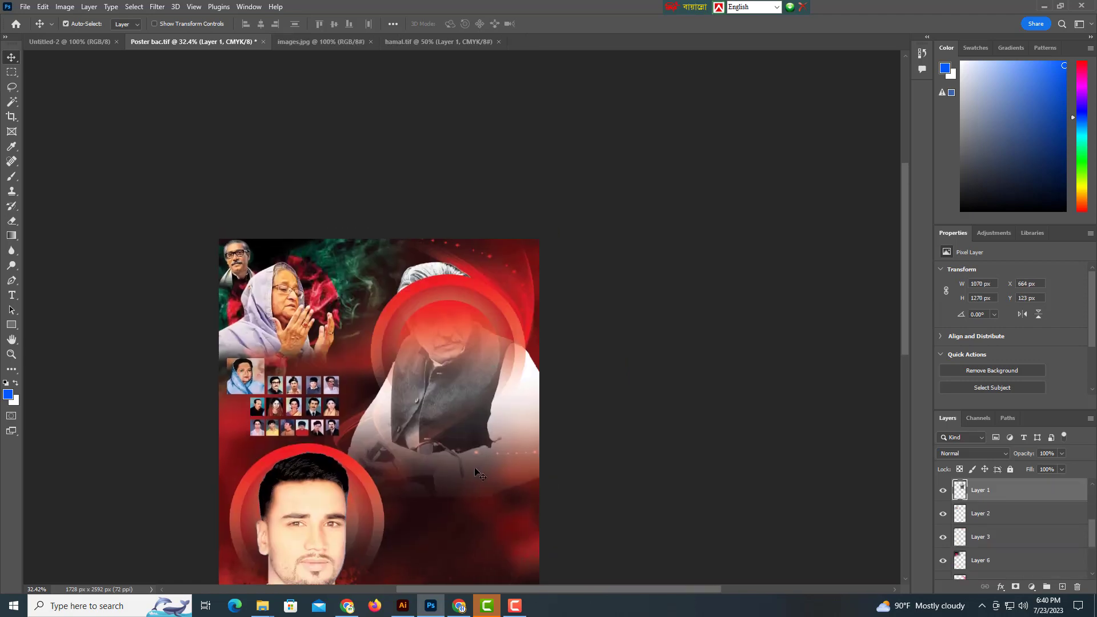
ctrl+click(457, 292)
key(ctrl+bracketleft)
key(ctrl+bracketleft)
key(ctrl+bracketleft)
key(ctrl+bracketleft)
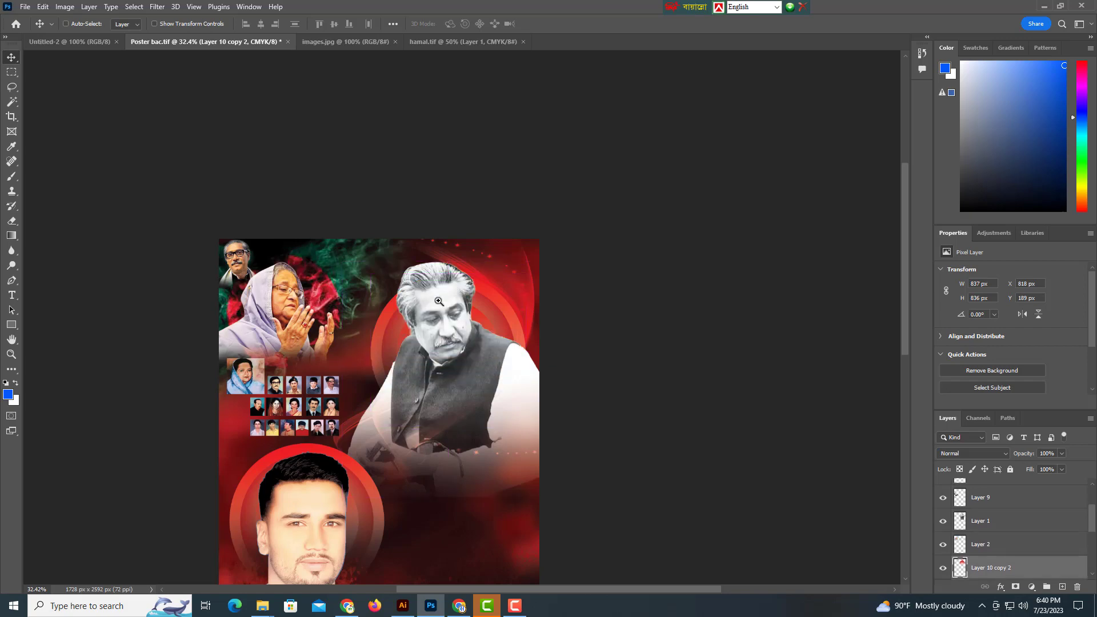
Resize the ring copy to about 735 × 734 px and position it behind the seated man's head.
drag(567, 304, 537, 228)
scroll(512, 363, up, 2)
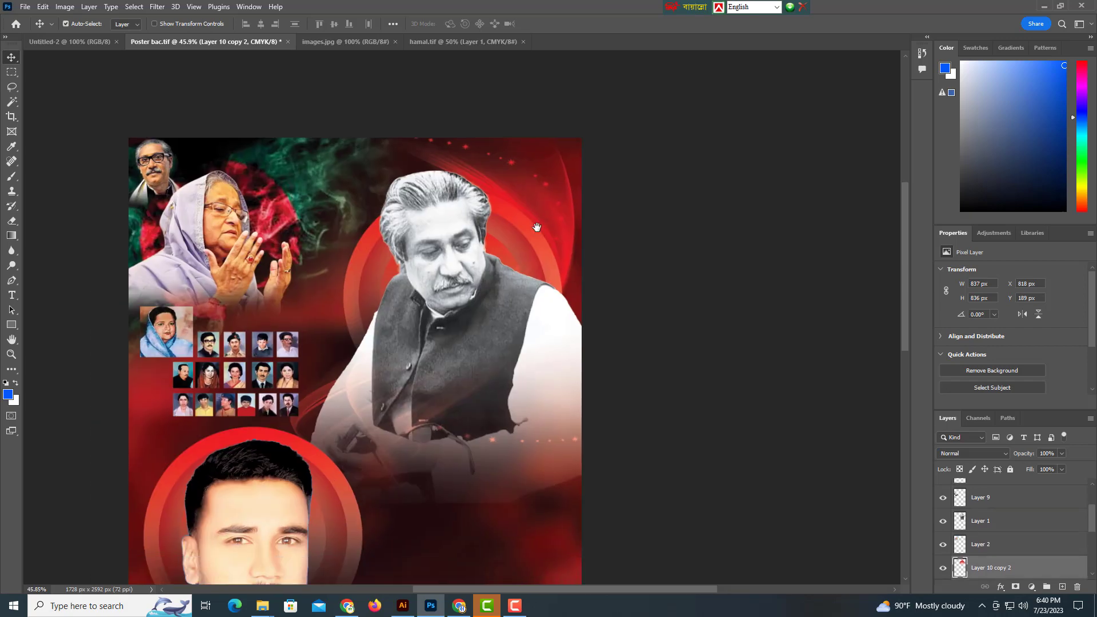
key(ctrl+t)
drag(567, 302, 586, 302)
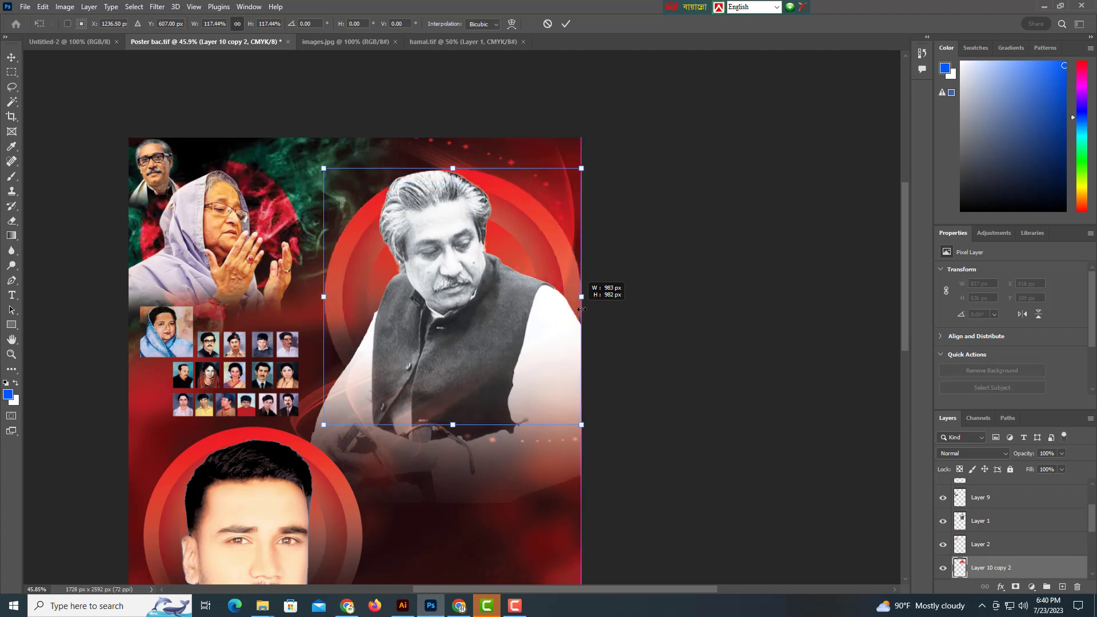
drag(529, 231, 519, 200)
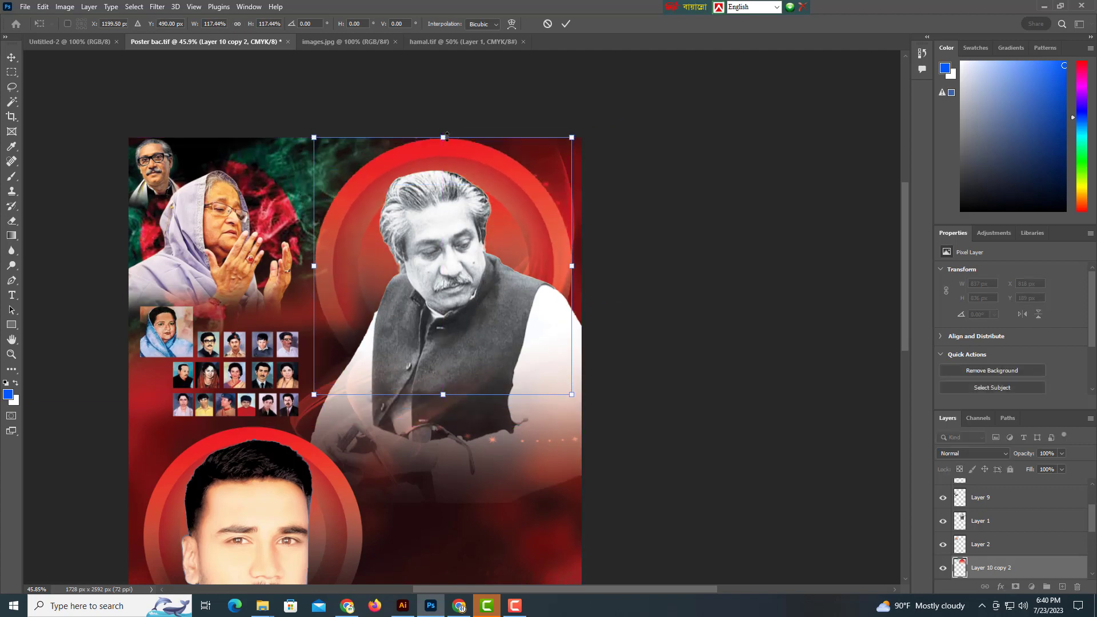
drag(447, 135, 443, 170)
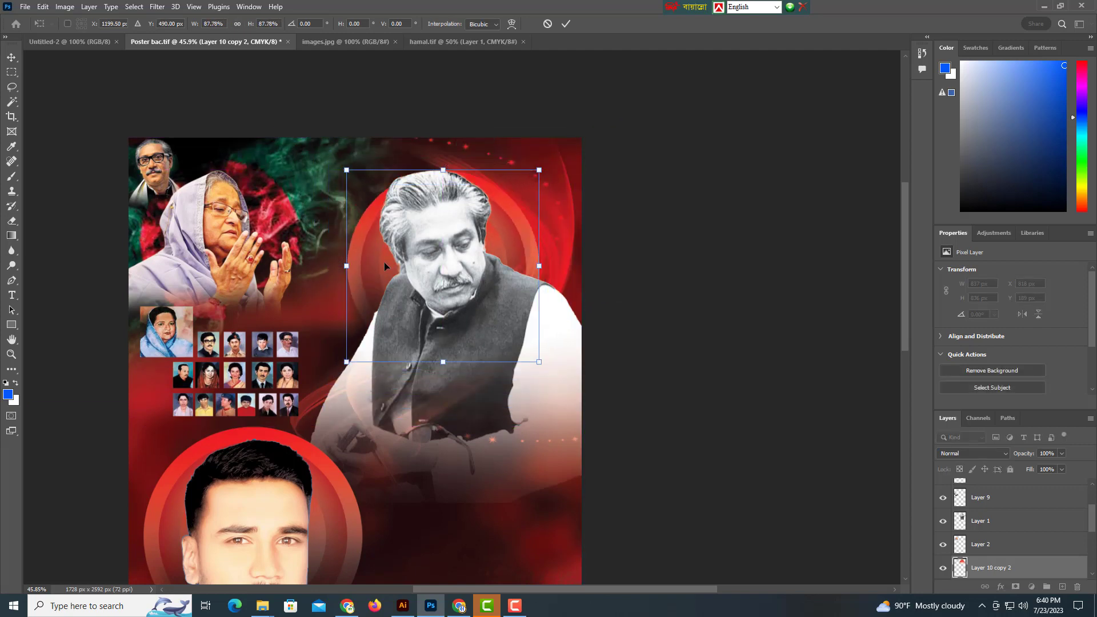
key(shift+Up)
key(shift+Up)
key(shift+Up)
key(shift+Up)
key(shift+Up)
key(shift+Up)
key(shift+Up)
key(shift+Up)
key(shift+Up)
key(shift+Up)
key(shift+Up)
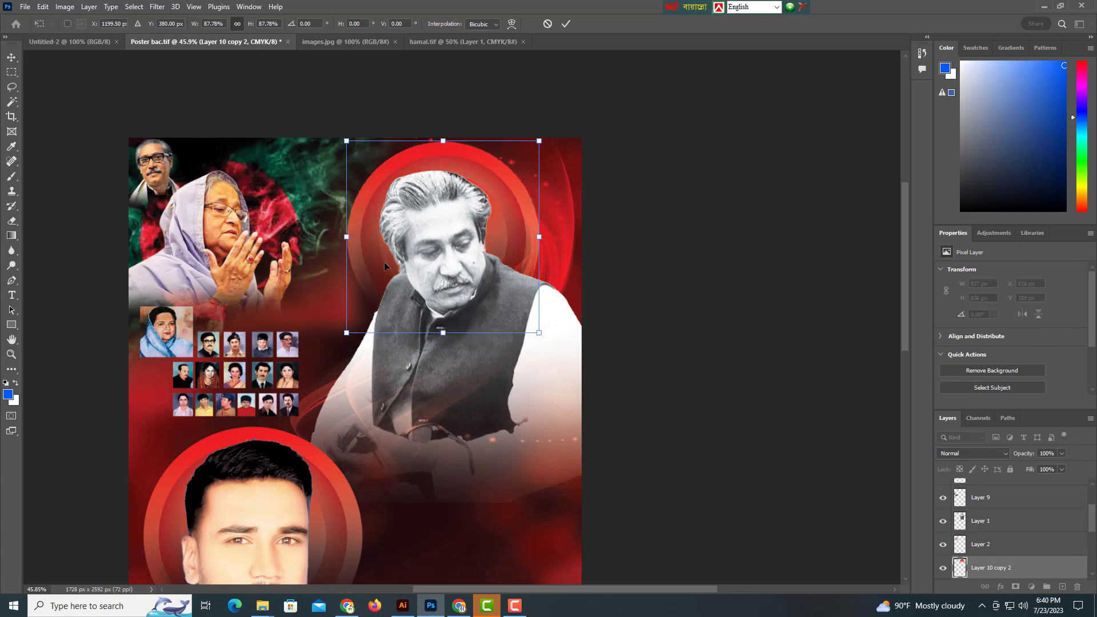
key(shift+Left)
key(shift+Left)
key(shift+Left)
key(shift+Left)
key(shift+Left)
key(shift+Up)
key(shift+Right)
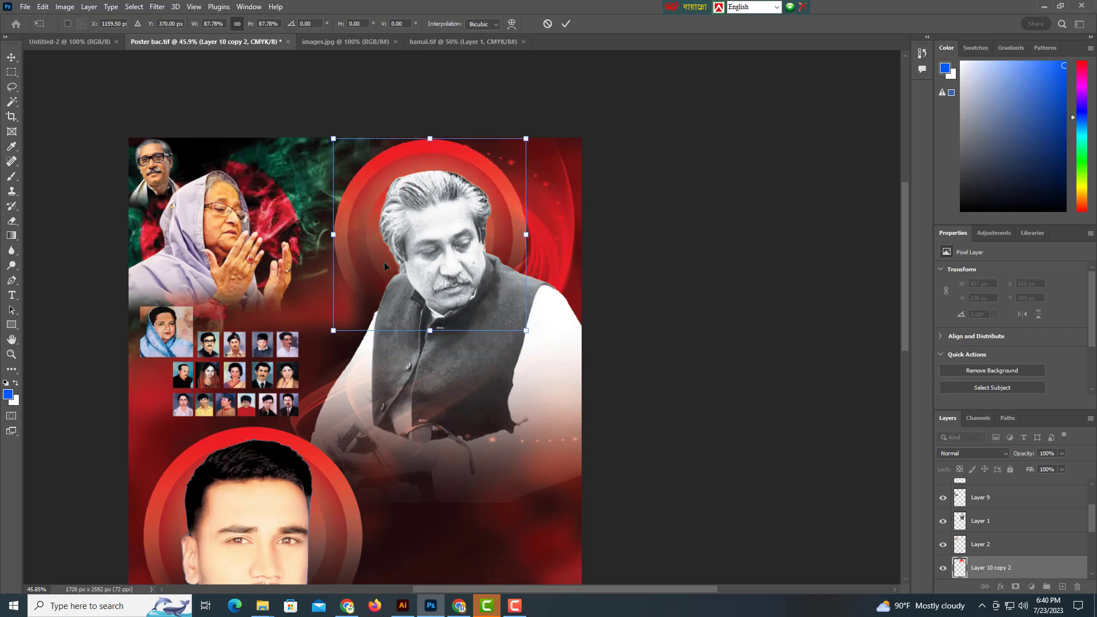
key(shift+Right)
key(shift+Right)
key(shift+Down)
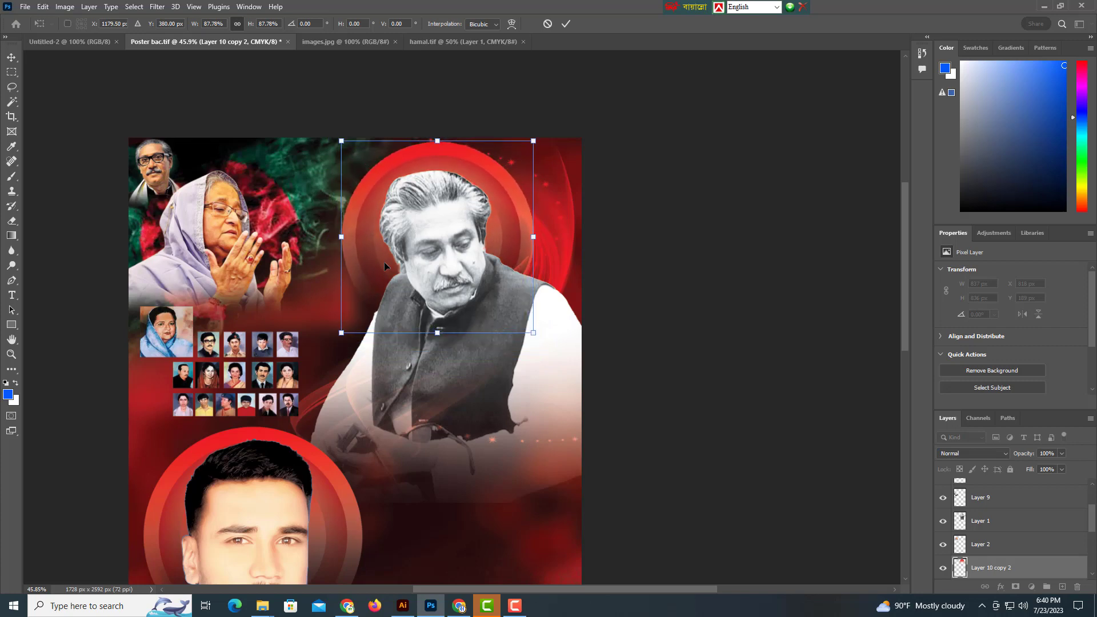
key(Return)
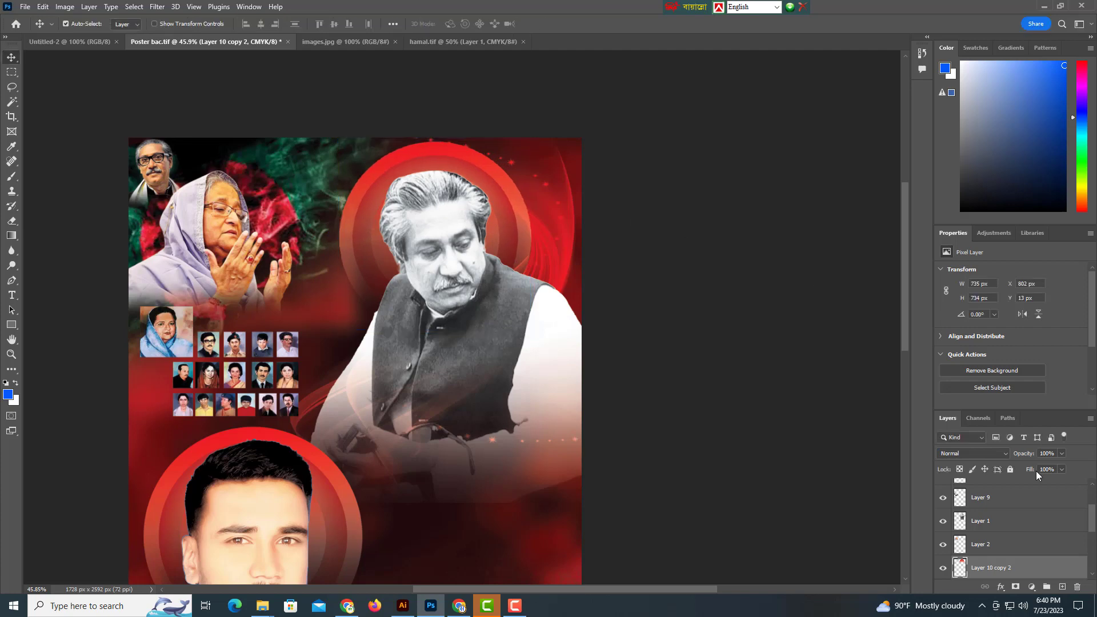
Raise the ring copy's layer opacity to 96%.
click(1062, 453)
drag(1028, 466, 1058, 466)
drag(581, 323, 465, 326)
drag(466, 326, 550, 335)
click(25, 7)
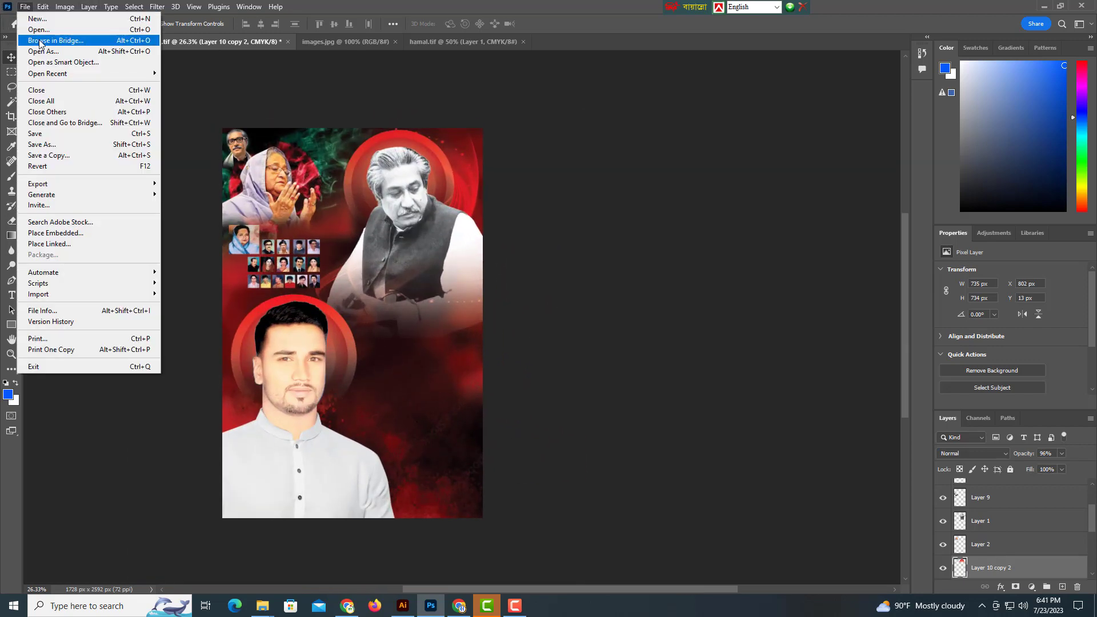
Open blood.tif and drag its dripping splatter into the poster as a 362 × 353 px layer.
click(40, 34)
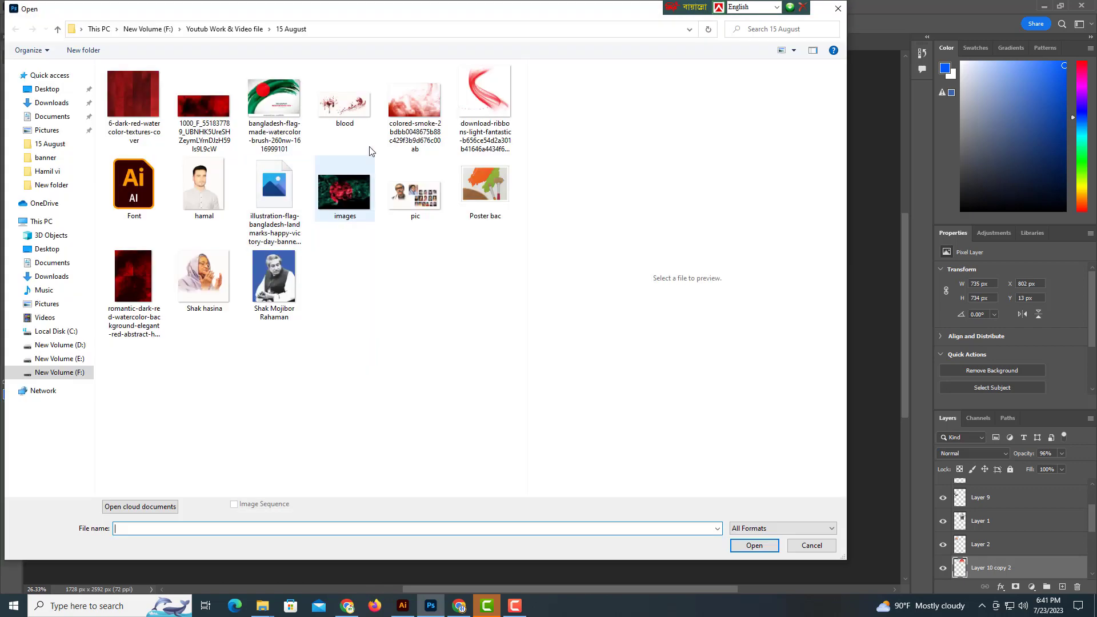
click(361, 118)
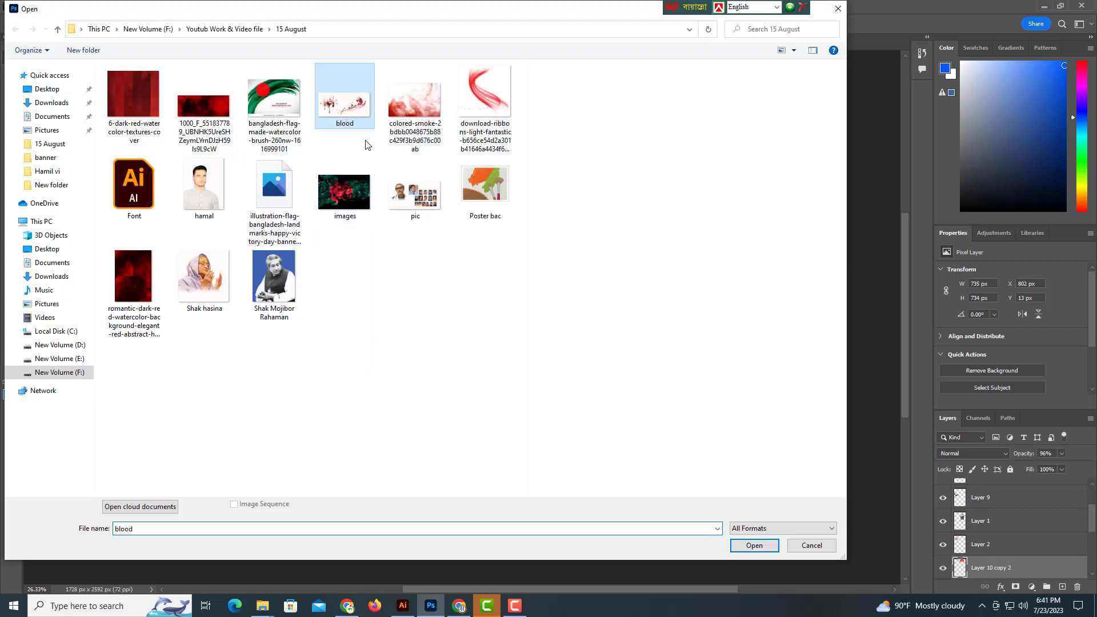
click(755, 546)
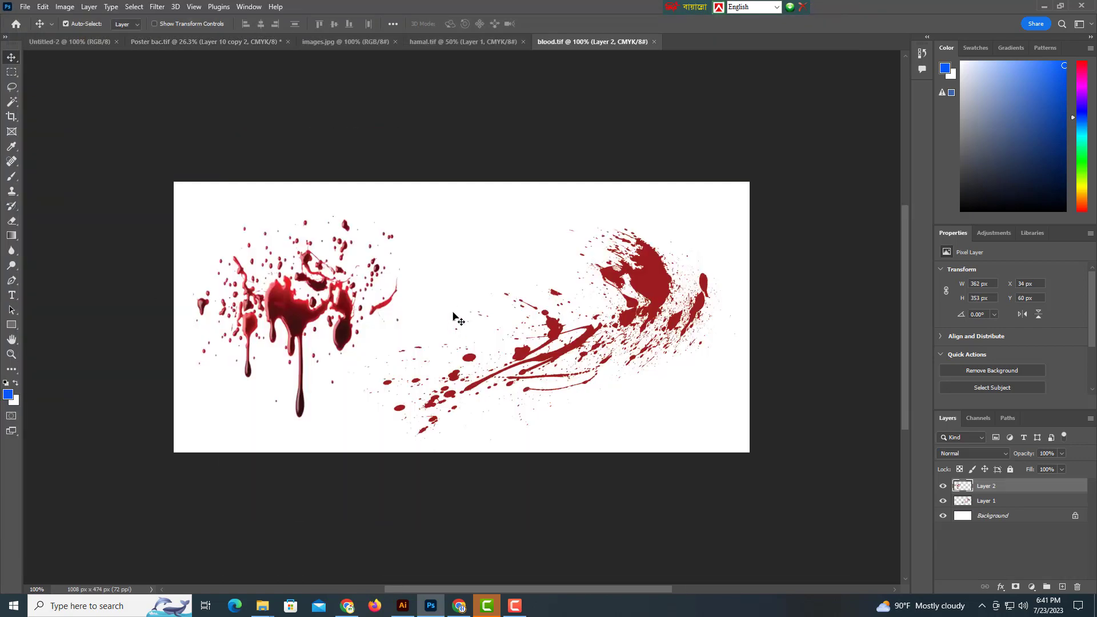
scroll(548, 322, up, 1)
scroll(549, 322, left, 4)
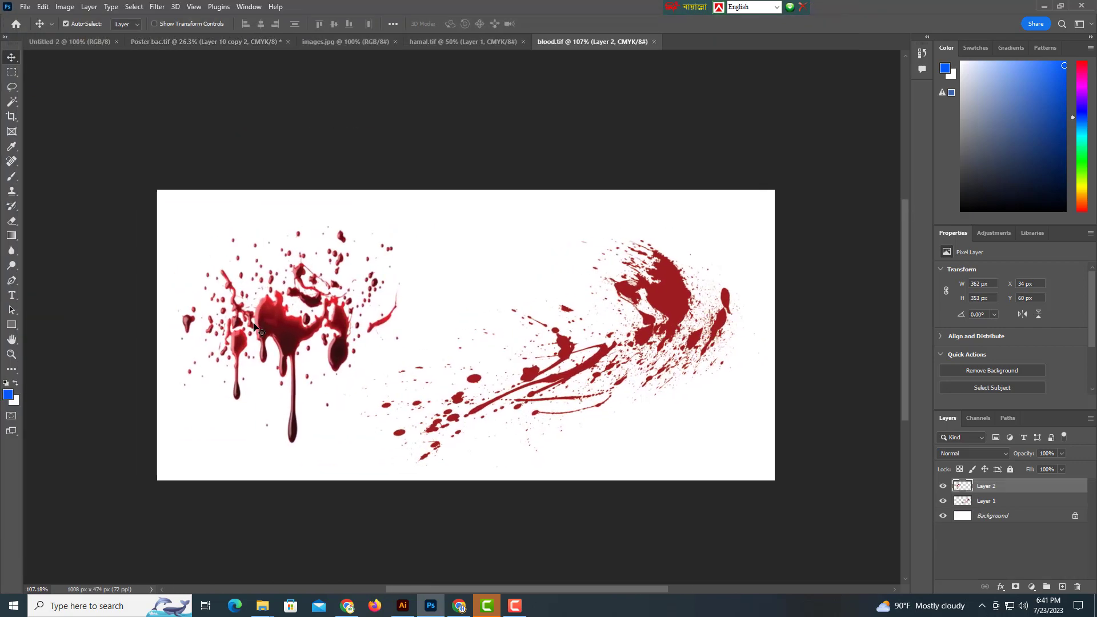
drag(269, 327, 289, 150)
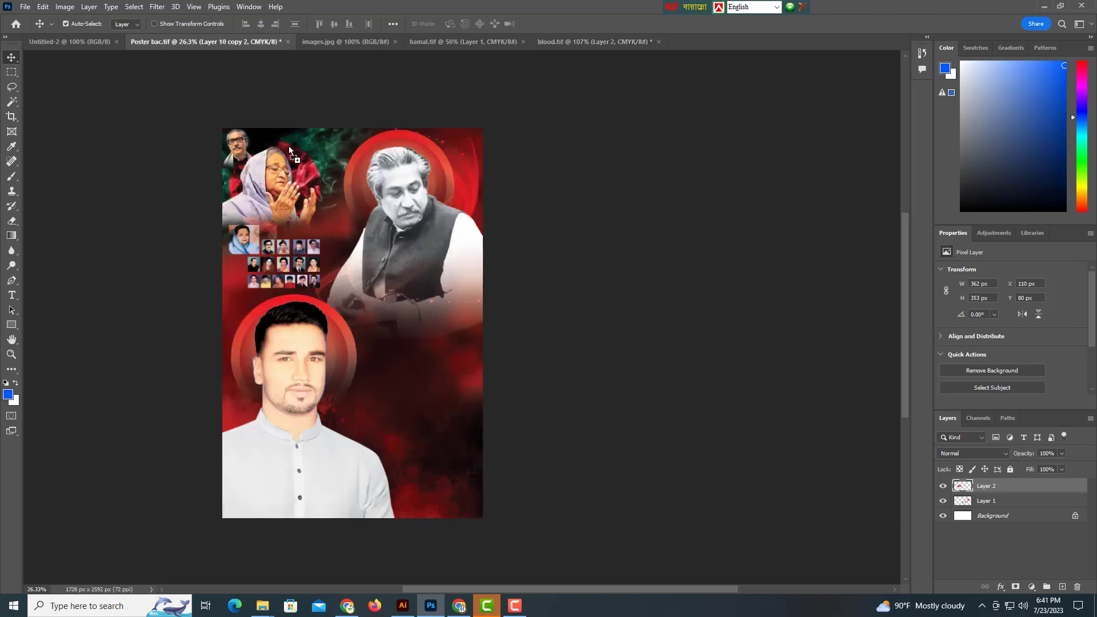
drag(409, 303, 411, 302)
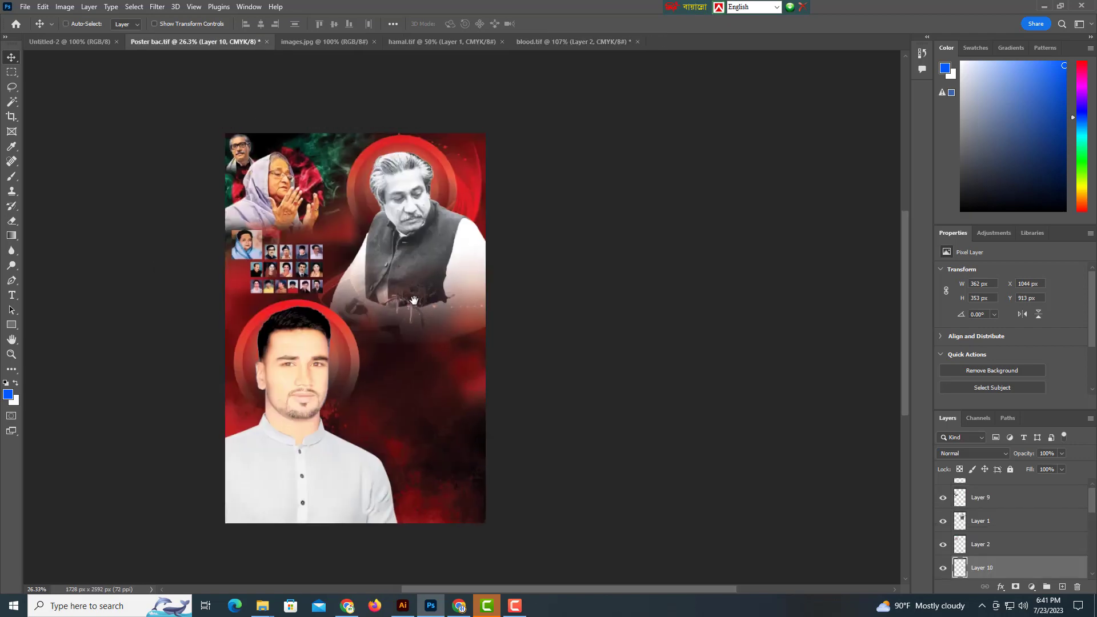
Enlarge the blood splatter and move it onto the central leader's chest.
scroll(414, 300, up, 5)
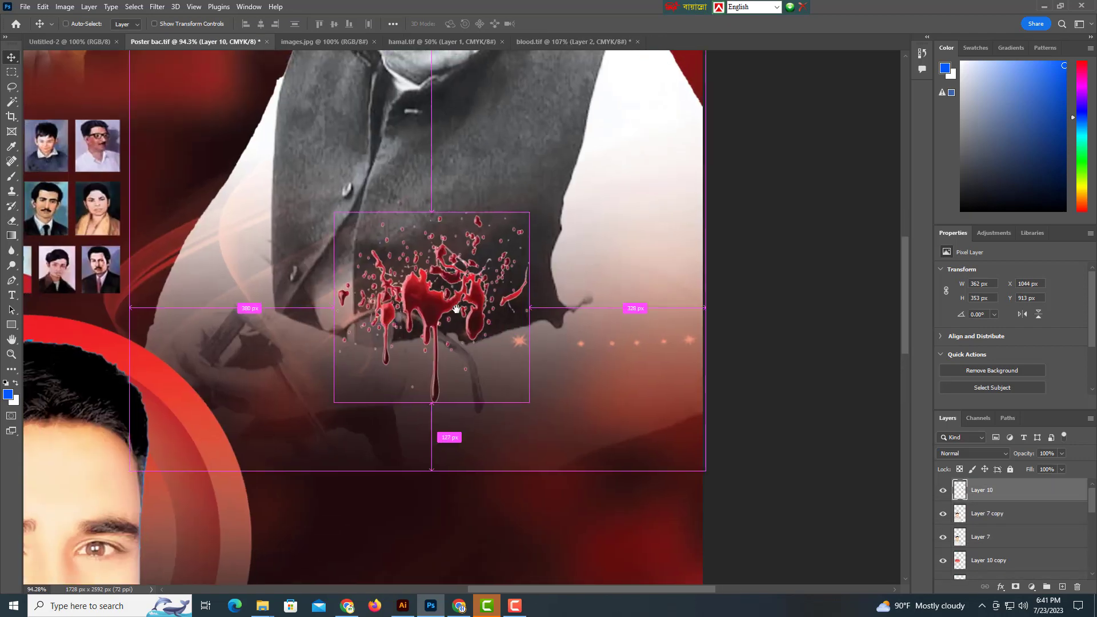
key(ctrl+t)
scroll(489, 323, down, 1)
drag(547, 328, 587, 328)
drag(349, 262, 251, 227)
key(Return)
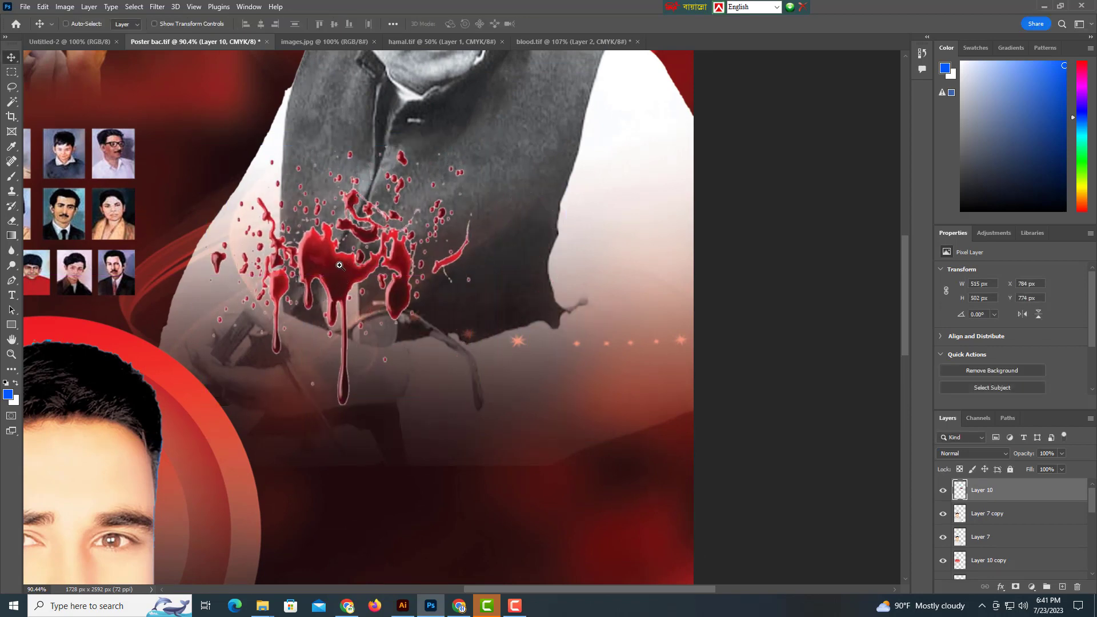
scroll(339, 265, down, 5)
drag(363, 296, 352, 305)
Brighten the blood splatter using Image > Adjustments > Brightness/Contrast.
click(65, 7)
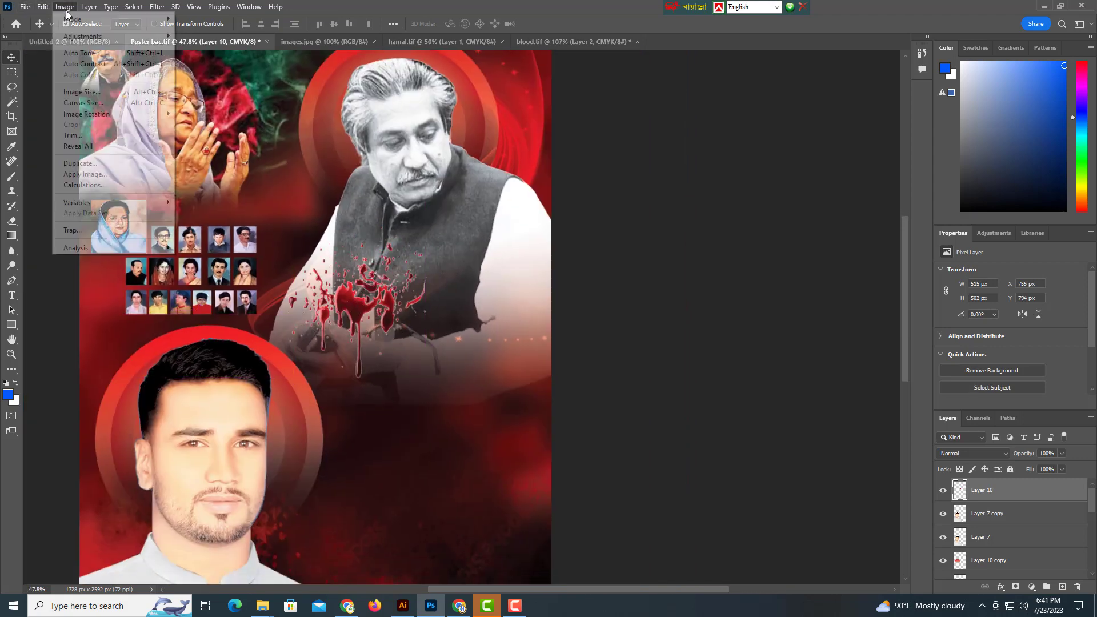
mouse_move(86, 34)
click(206, 36)
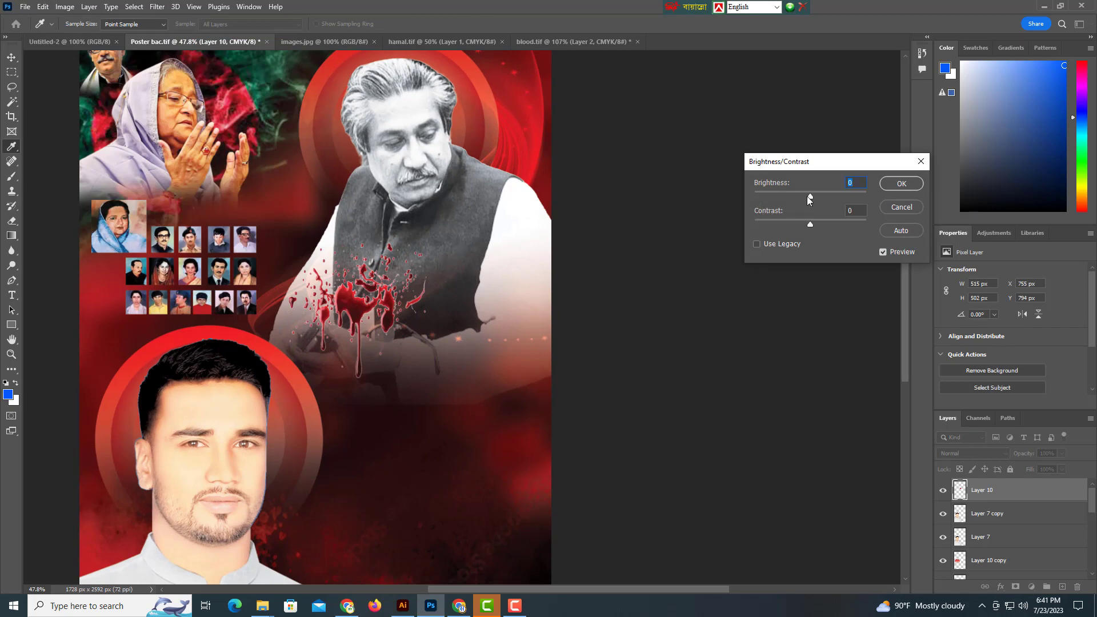
drag(825, 196, 828, 197)
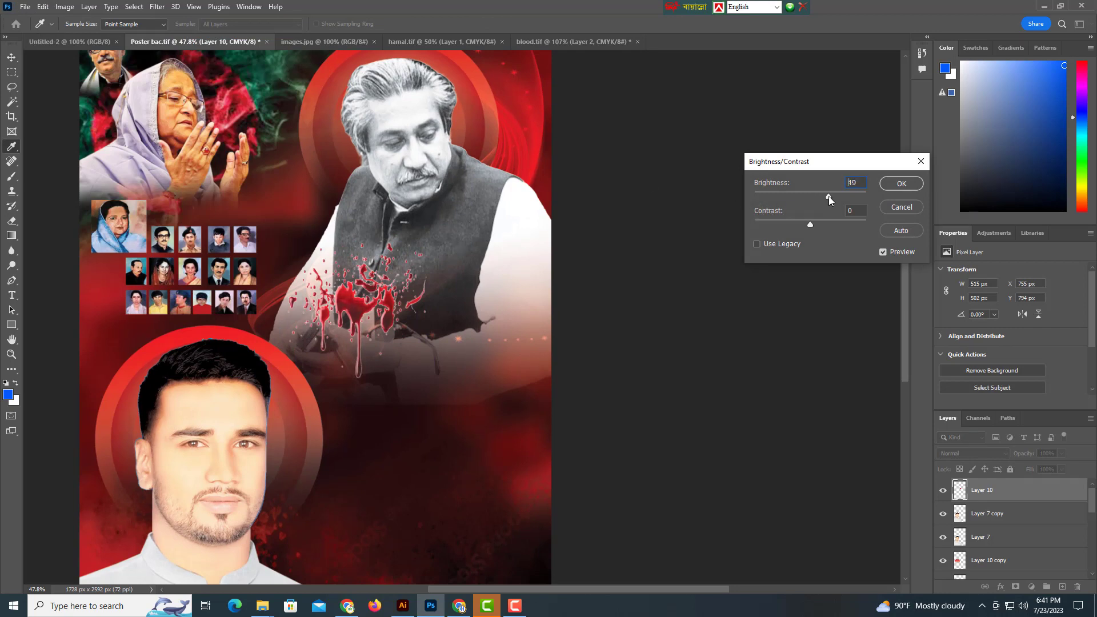
click(902, 183)
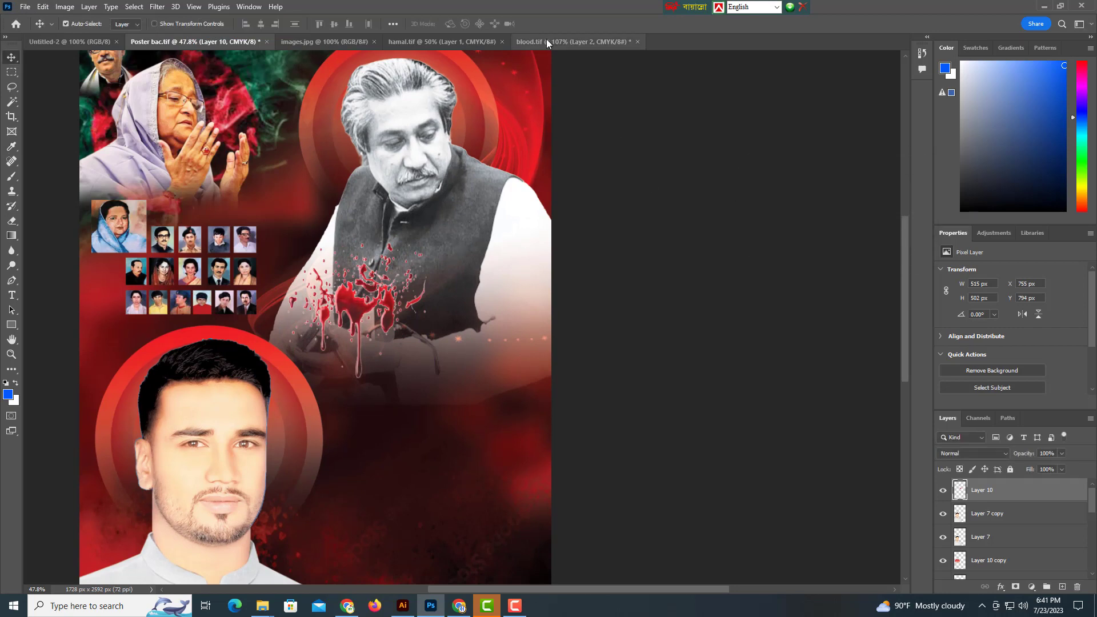
Drag a second spray from blood.tif onto the chest and stretch it rightward to 825 × 478 px.
click(547, 42)
drag(650, 297, 297, 125)
drag(490, 309, 490, 309)
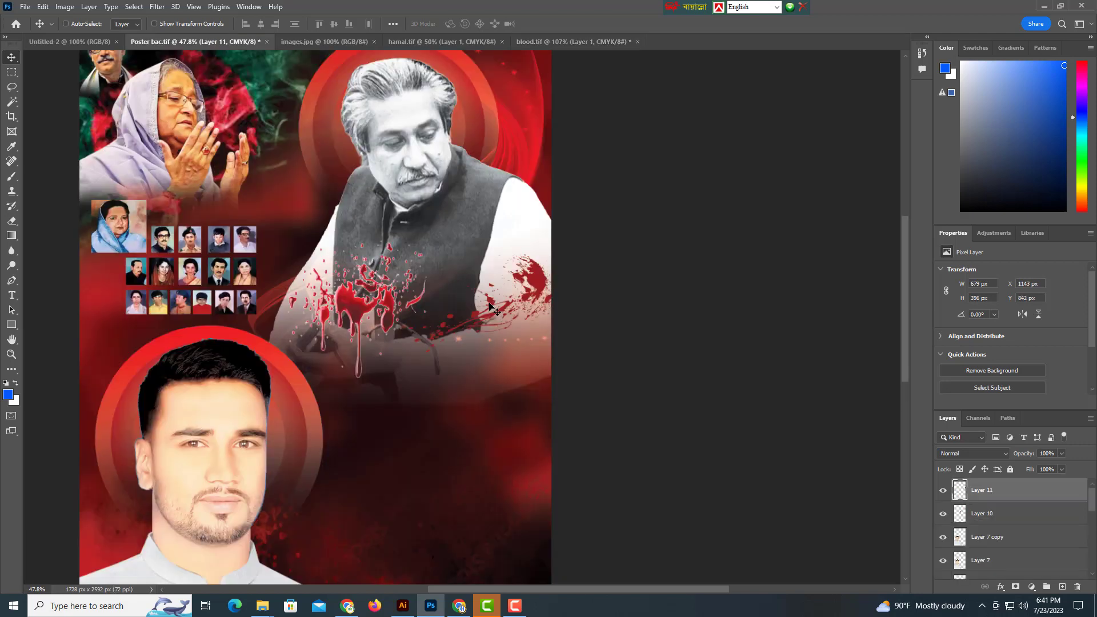
drag(532, 272, 516, 274)
key(ctrl+t)
drag(567, 310, 523, 273)
key(Return)
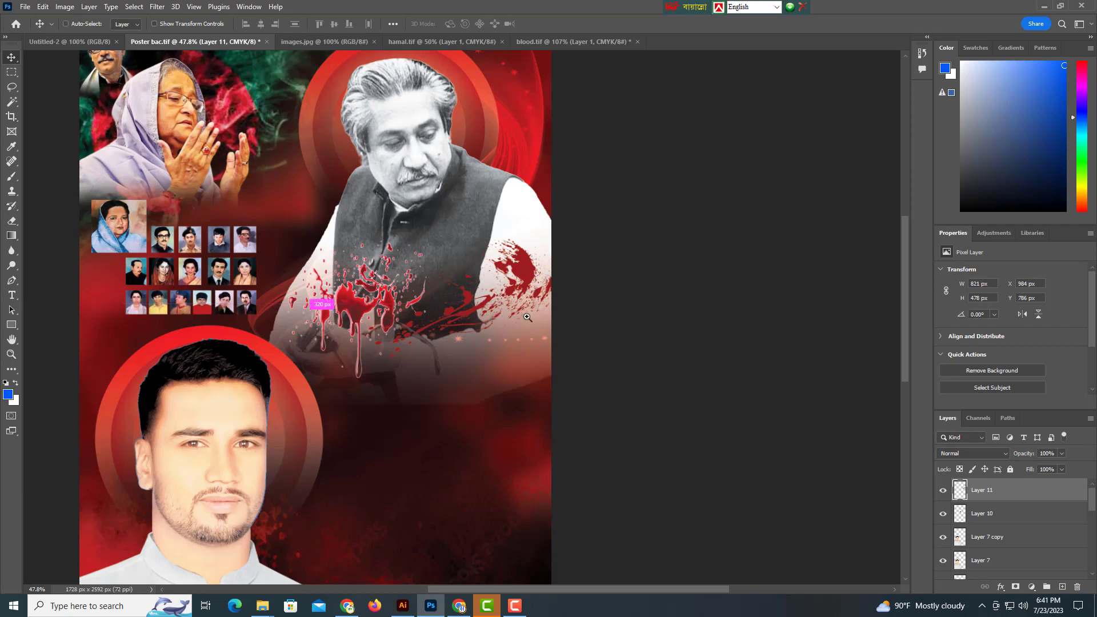
scroll(580, 303, down, 10)
scroll(575, 297, up, 3)
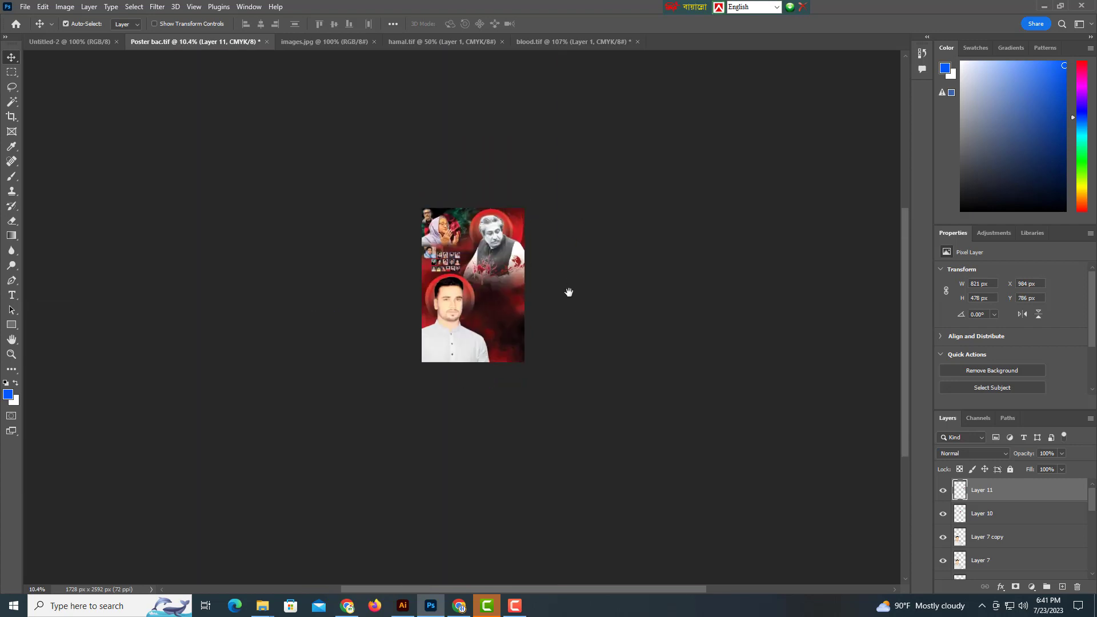
Save As locally, naming the TIFF file 'Poster bac' in the 15 August folder.
key(ctrl+shift+s)
click(605, 419)
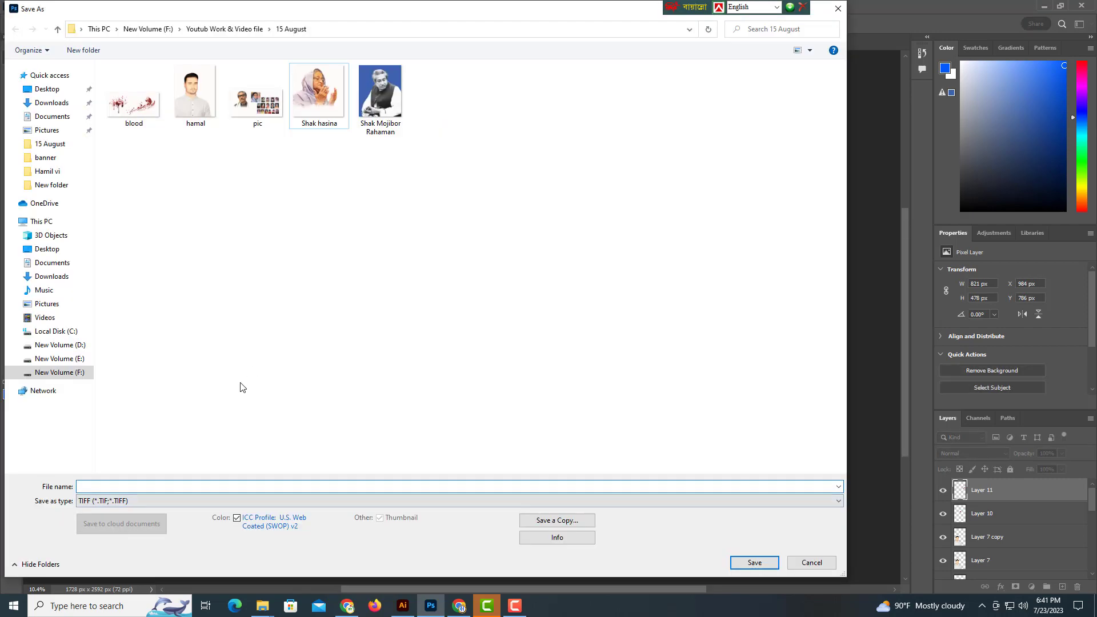
click(127, 487)
text(Poster bac)
key(Return)
key(Return)
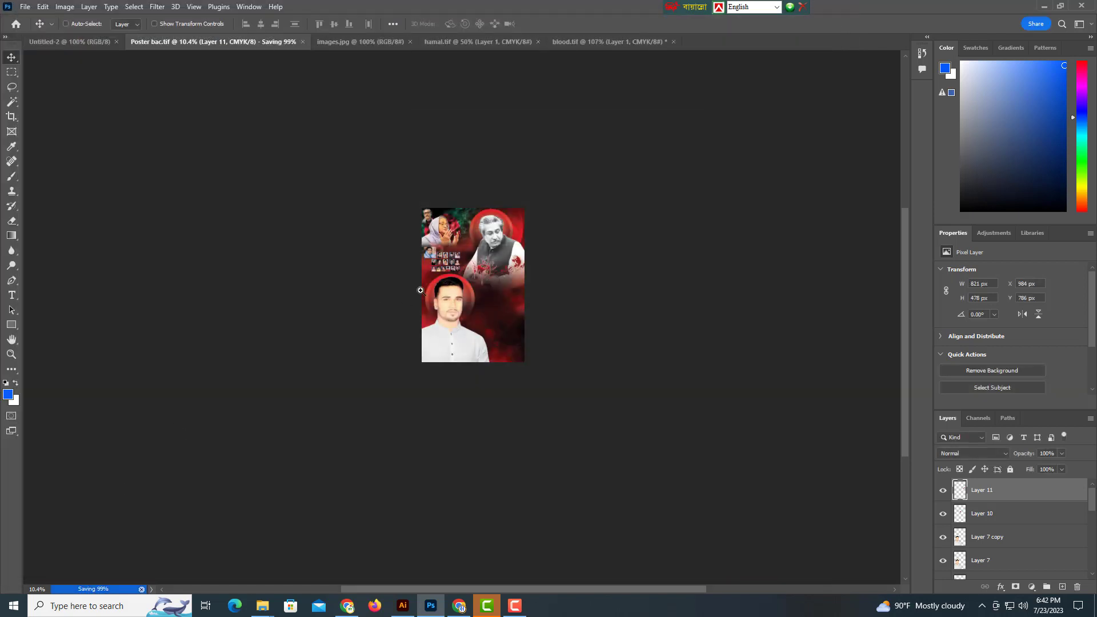
drag(421, 290, 532, 326)
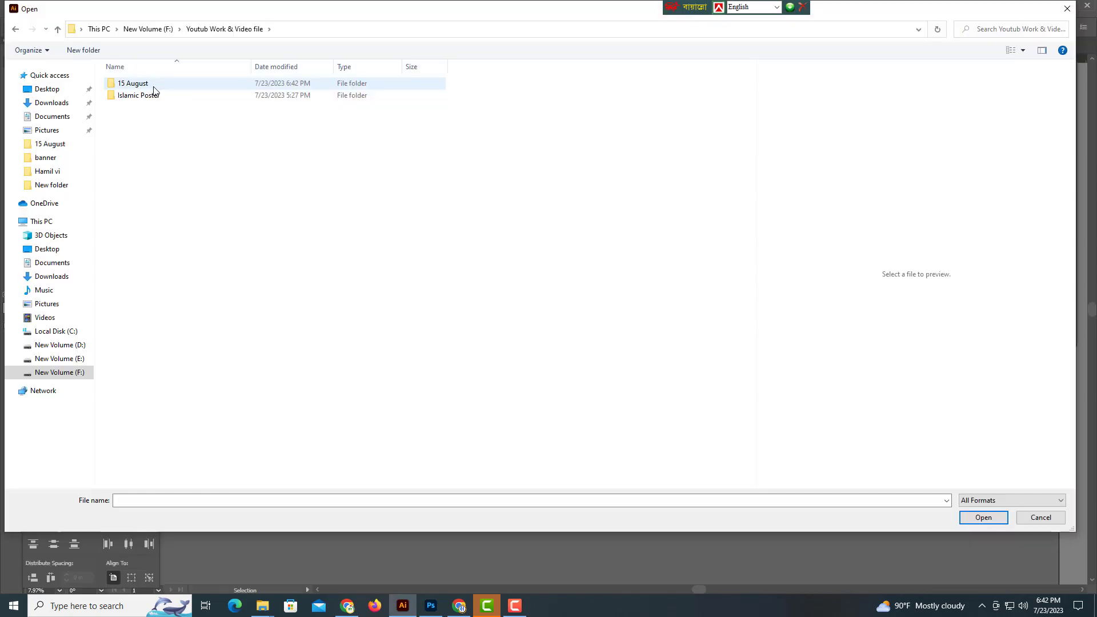
Open Poster bac.tif from the 15 August folder.
double_click(154, 82)
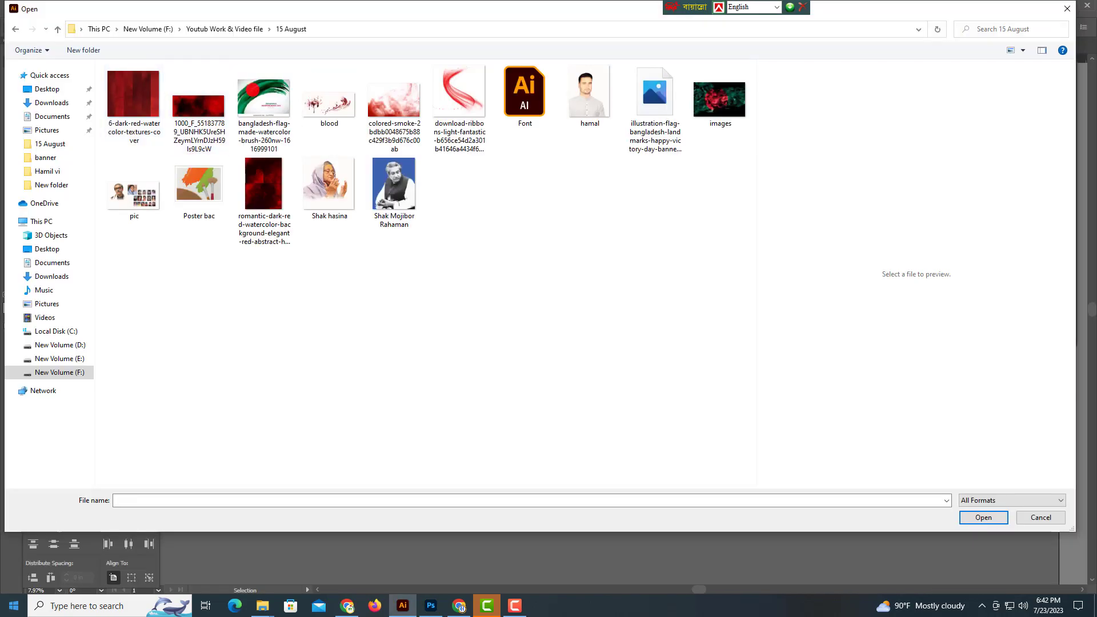
click(196, 192)
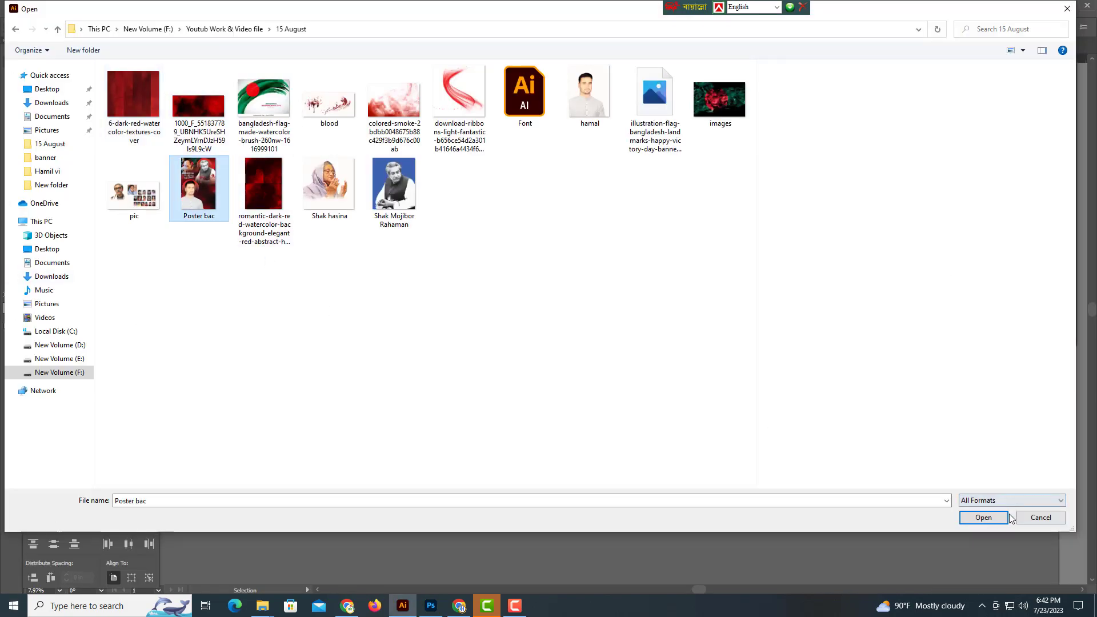
click(1006, 517)
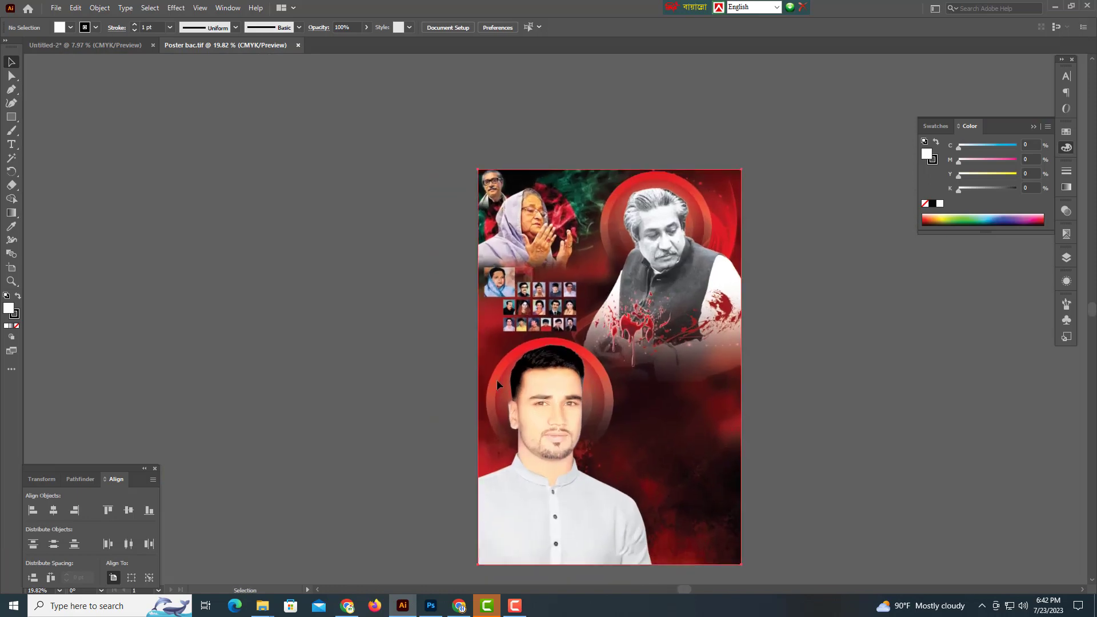
drag(496, 380, 159, 379)
drag(328, 382, 530, 372)
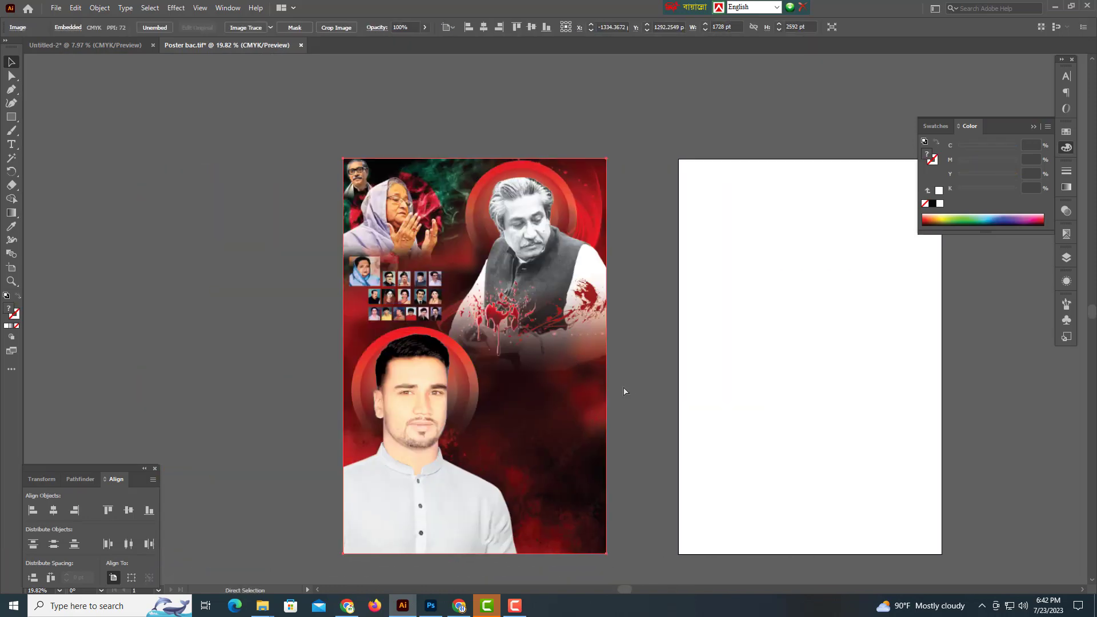
Paste the poster image into a new blank document.
key(ctrl+n)
click(781, 478)
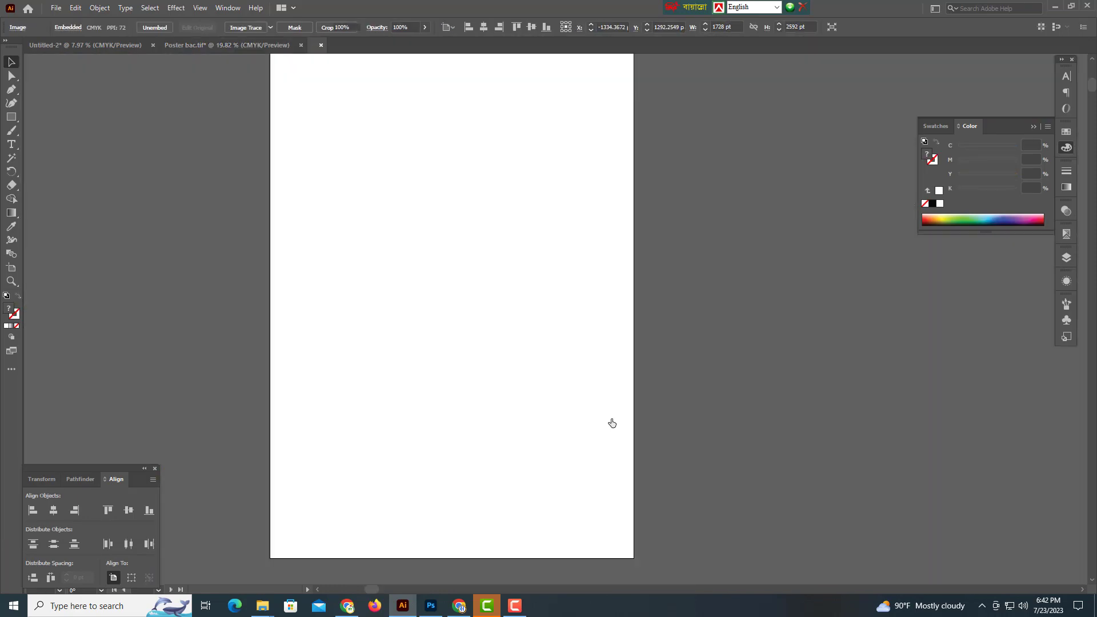
key(ctrl+v)
drag(612, 421, 446, 358)
drag(710, 390, 505, 339)
drag(505, 339, 540, 341)
drag(541, 341, 533, 354)
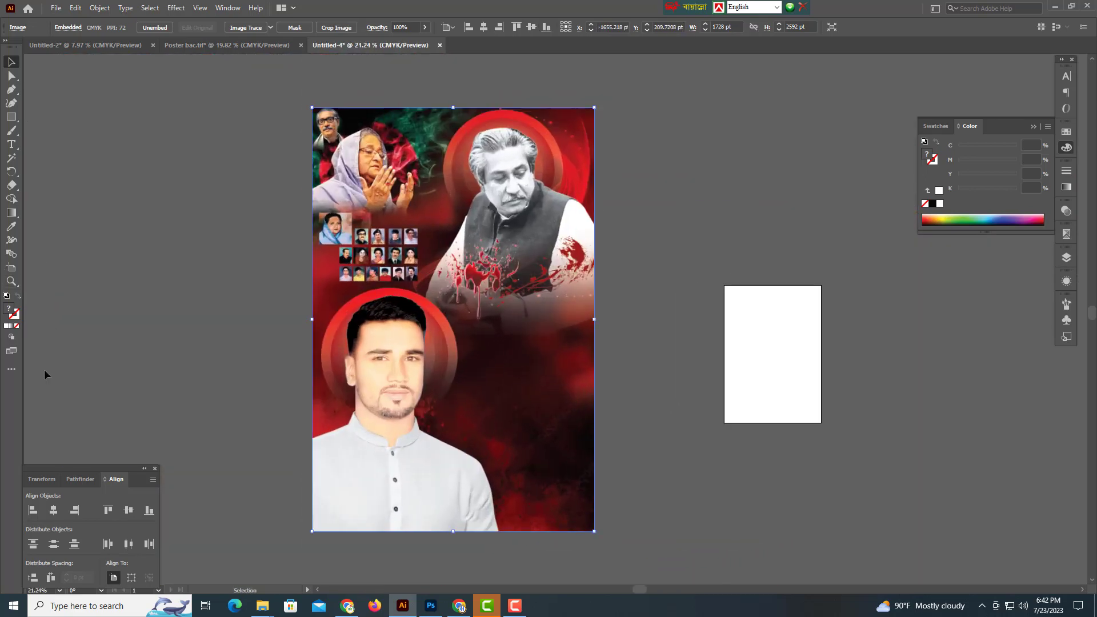
Add a vertical ruler guide at the poster's centre and lock the poster and guide.
key(ctrl+r)
key(v)
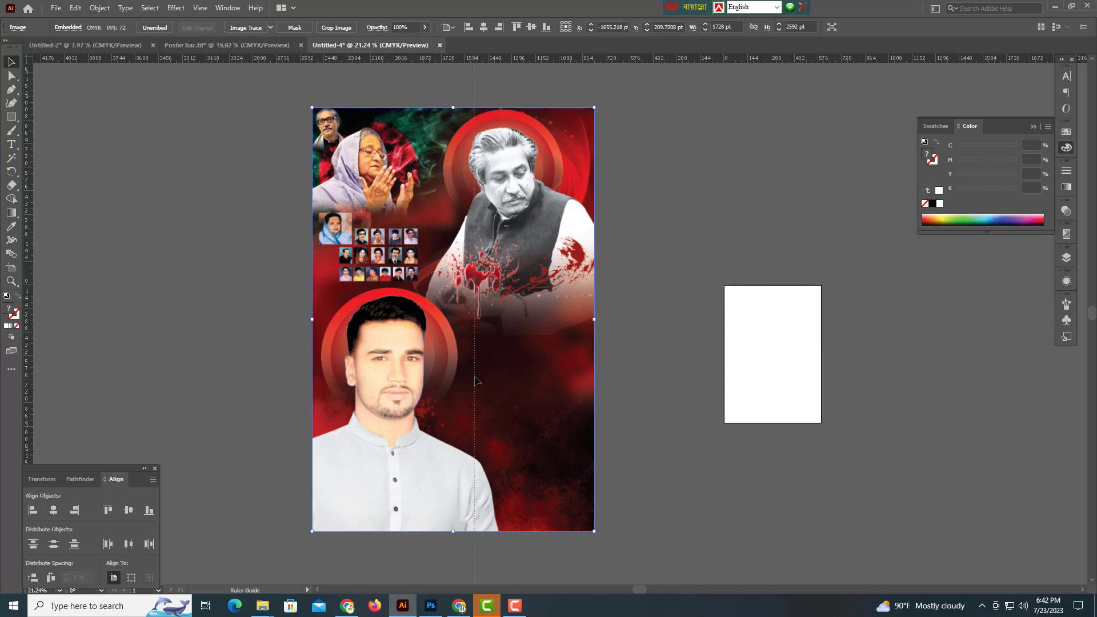
drag(453, 377, 453, 378)
drag(686, 292, 327, 386)
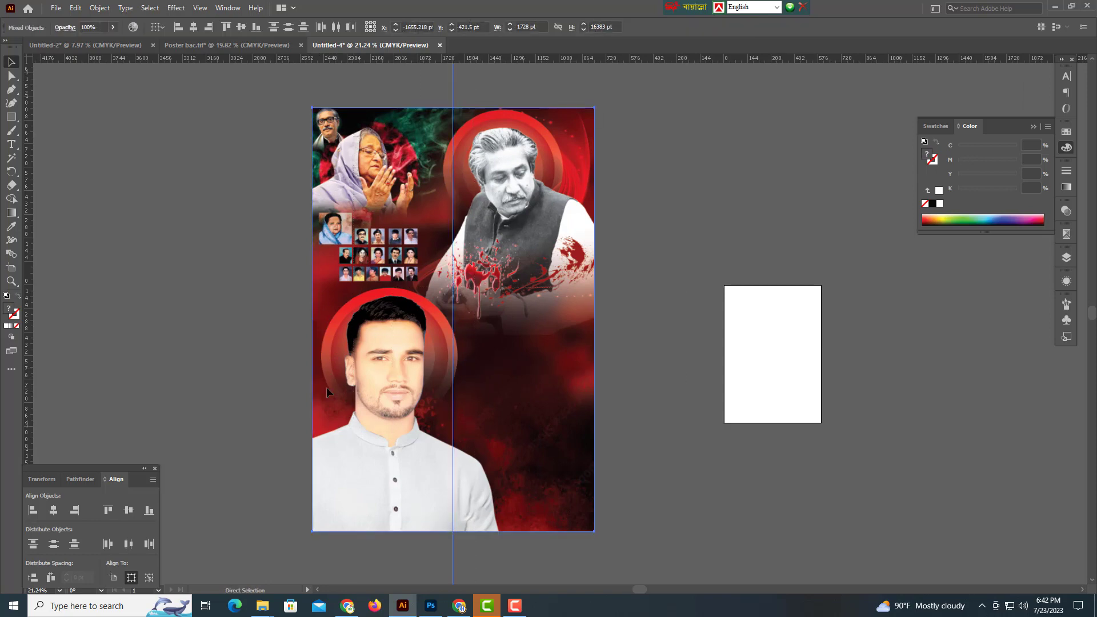
key(ctrl+2)
drag(460, 150, 524, 345)
Create a text object above the poster and set its font to SutonnyMJ Bold.
drag(436, 276, 430, 297)
click(14, 150)
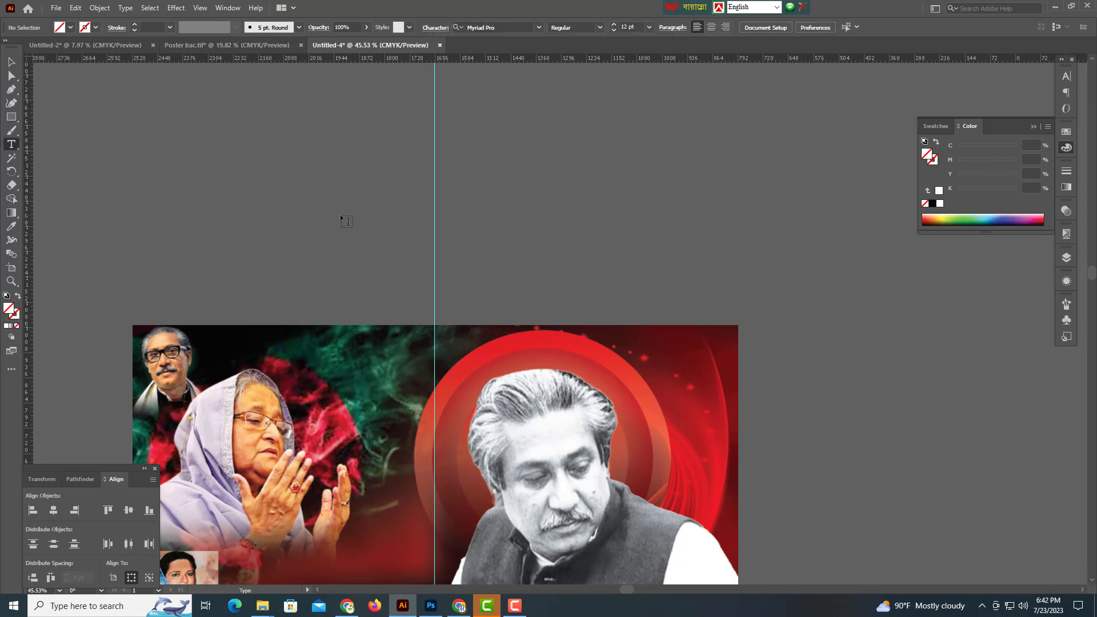
click(320, 216)
click(351, 209)
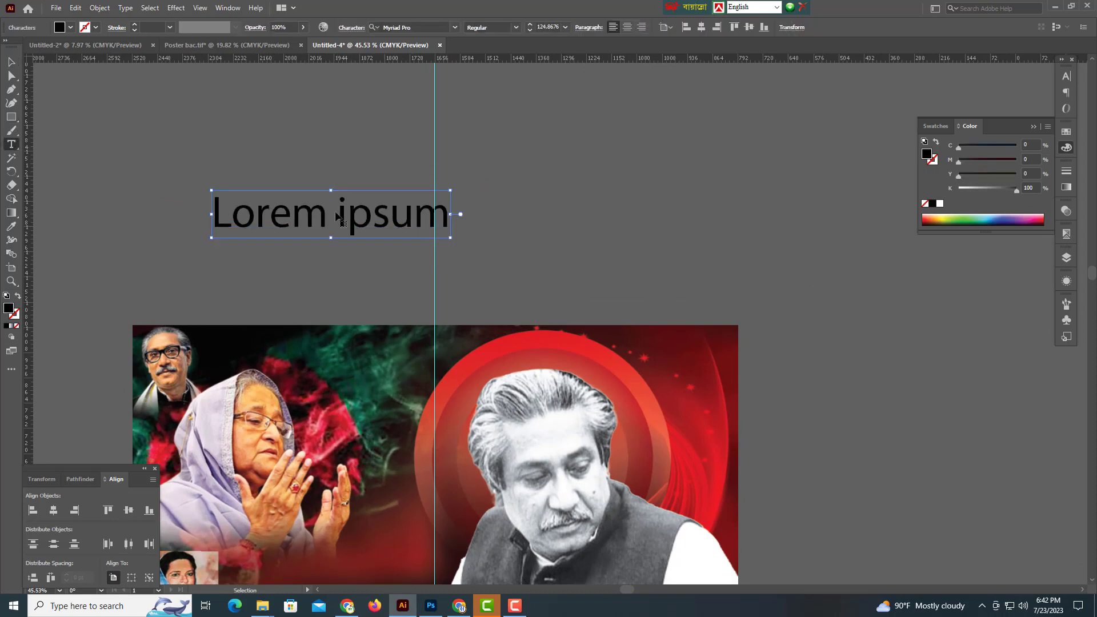
key(ctrl+a)
click(414, 26)
text(s)
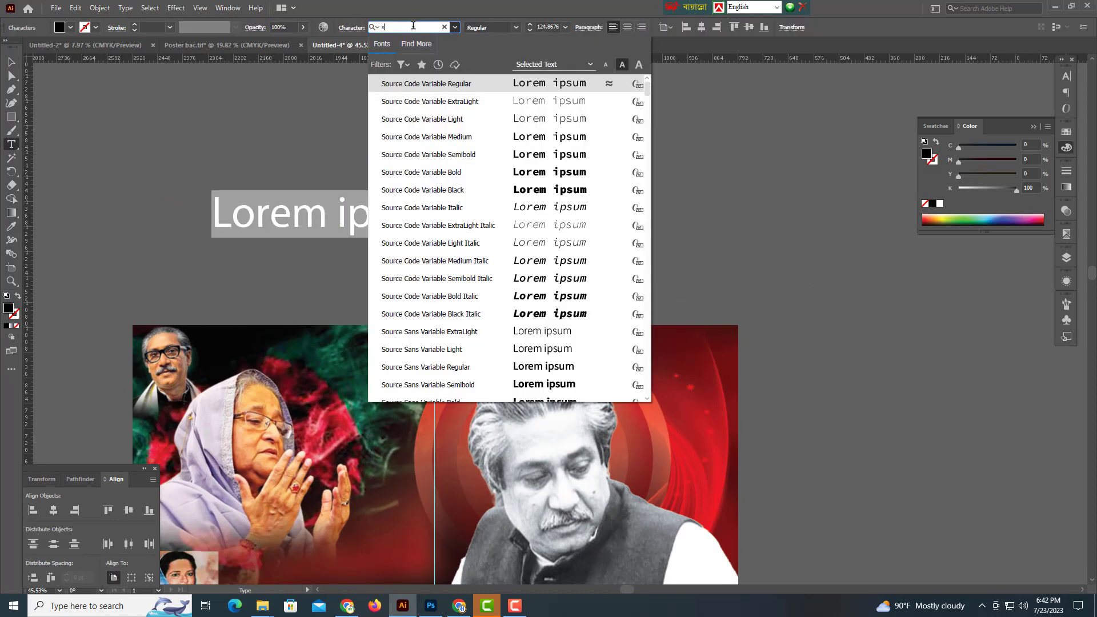
text(ut)
key(Down)
key(Down)
key(Down)
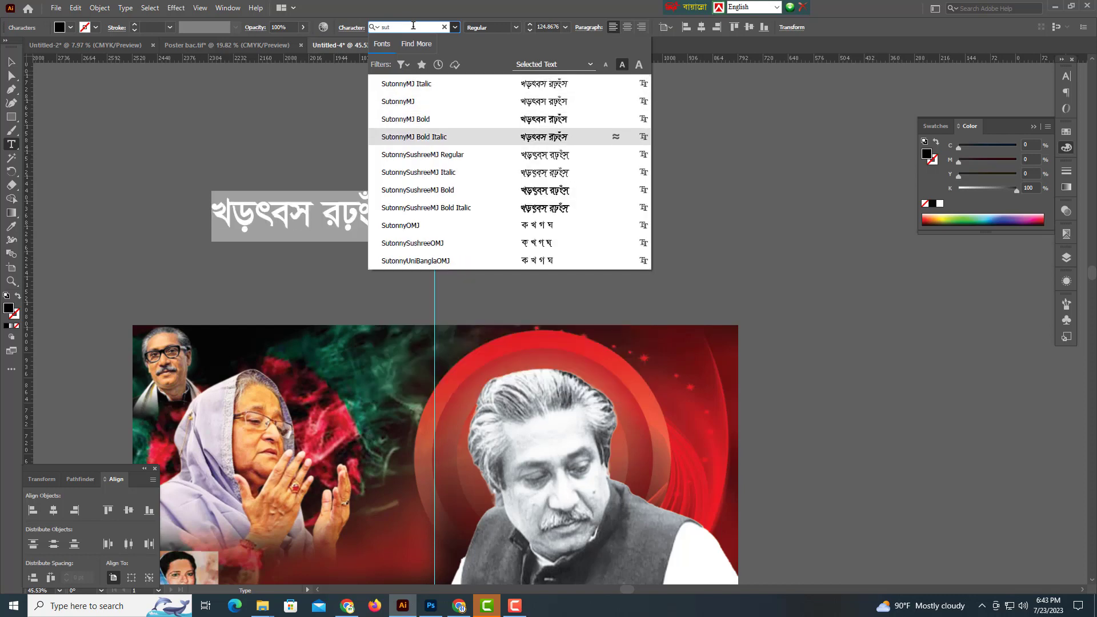
key(Up)
key(Return)
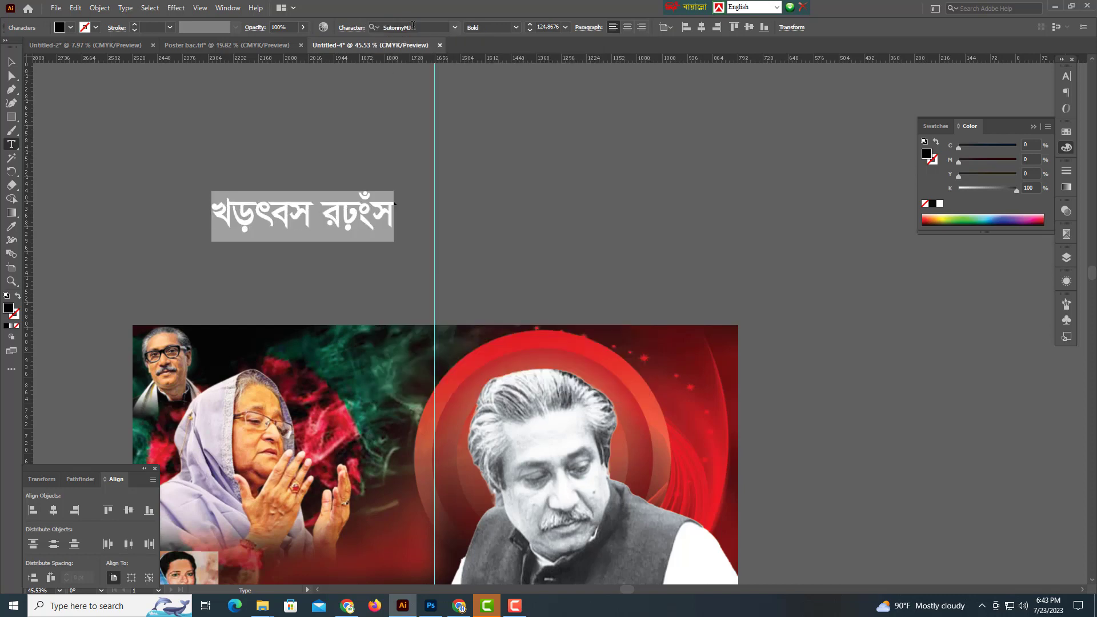
Type the Bangla slogan আল্লাহ সর্বশক্তিমান and move it down onto the poster.
key(ctrl+alt+b)
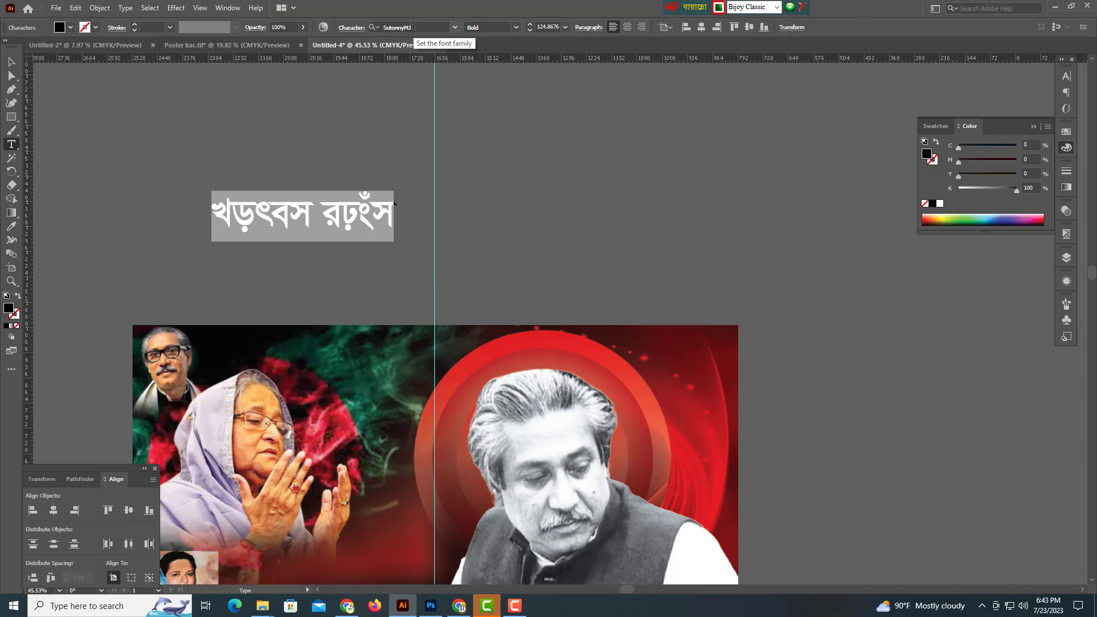
text(c)
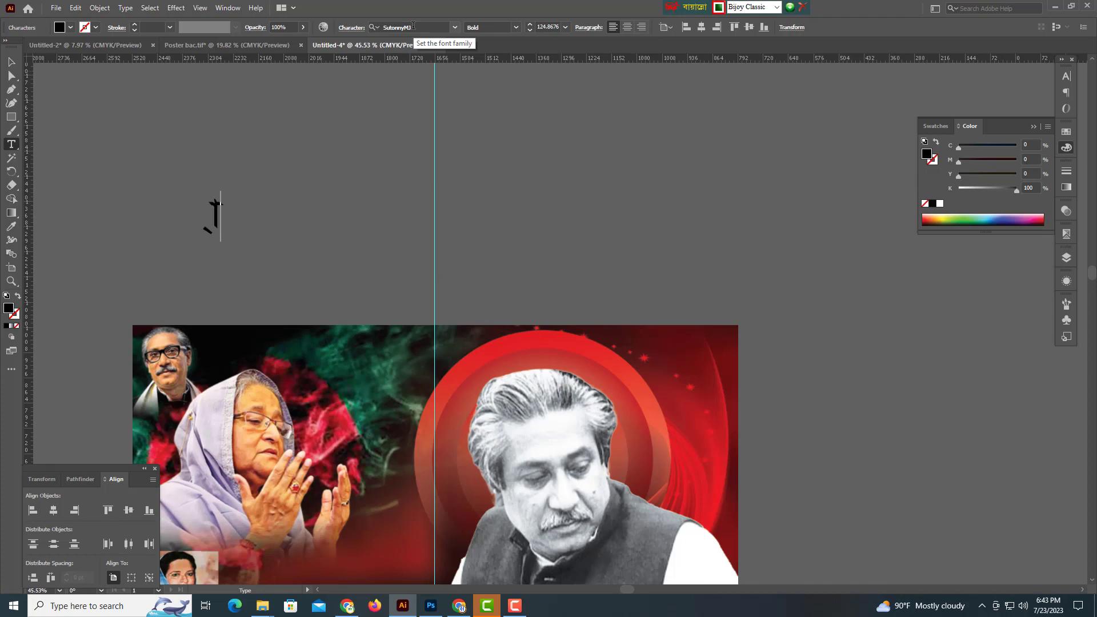
text(fvgvfi n)
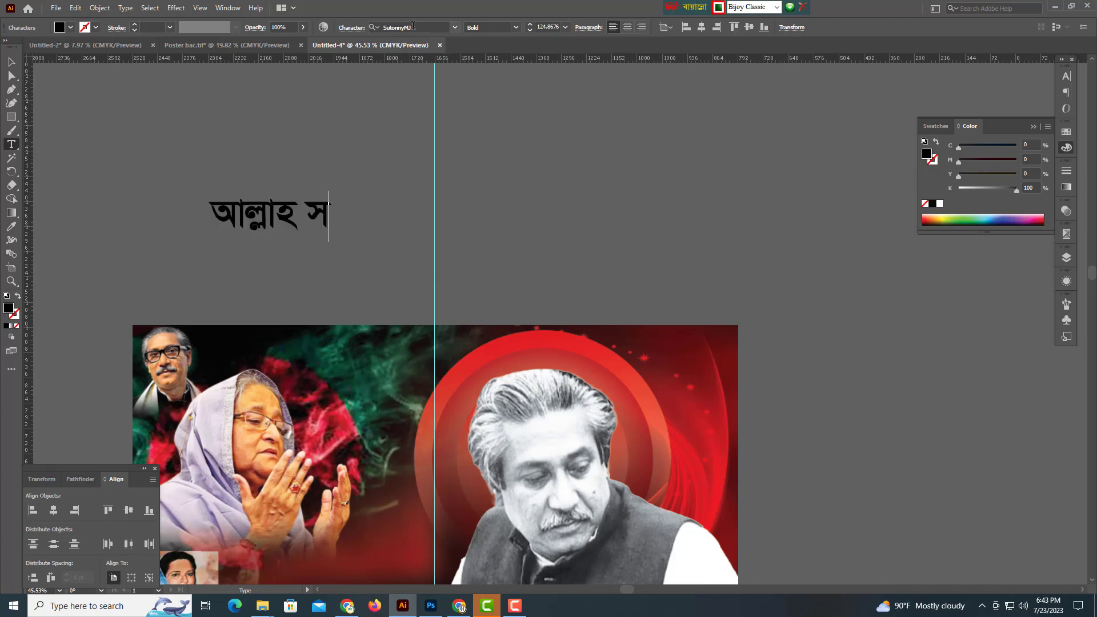
text(vghMdjgkmfb)
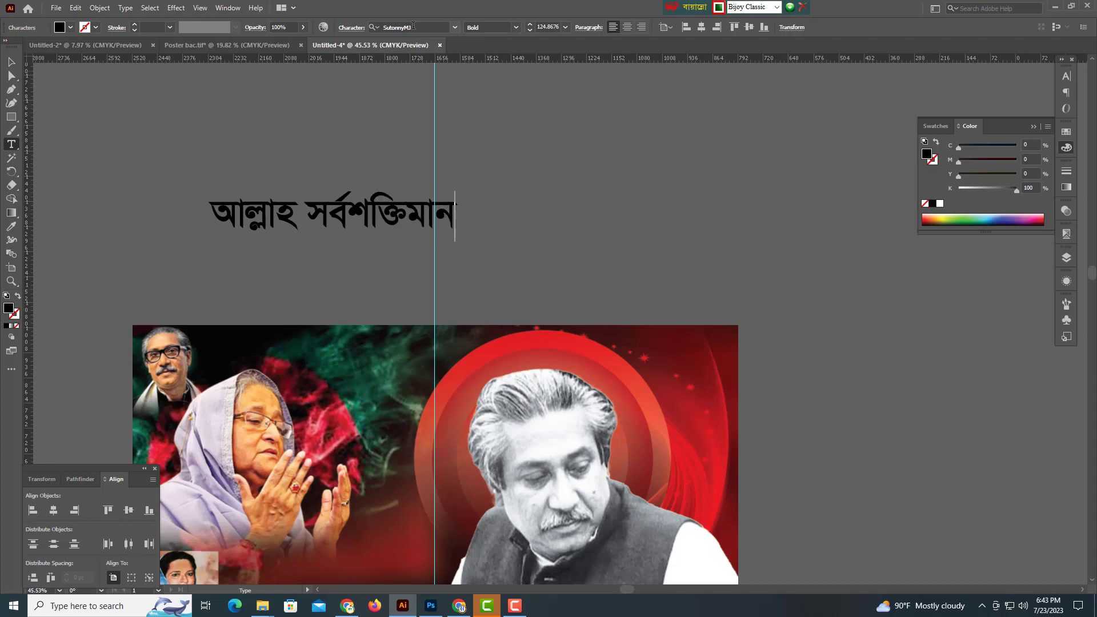
click(11, 61)
scroll(457, 216, up, 4)
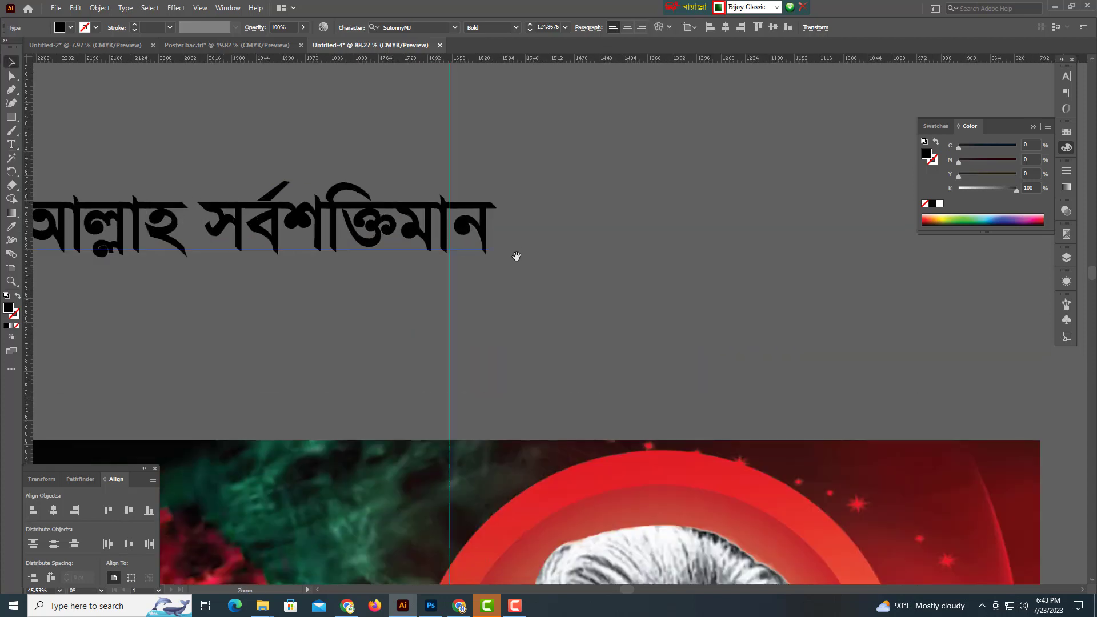
drag(515, 254, 582, 299)
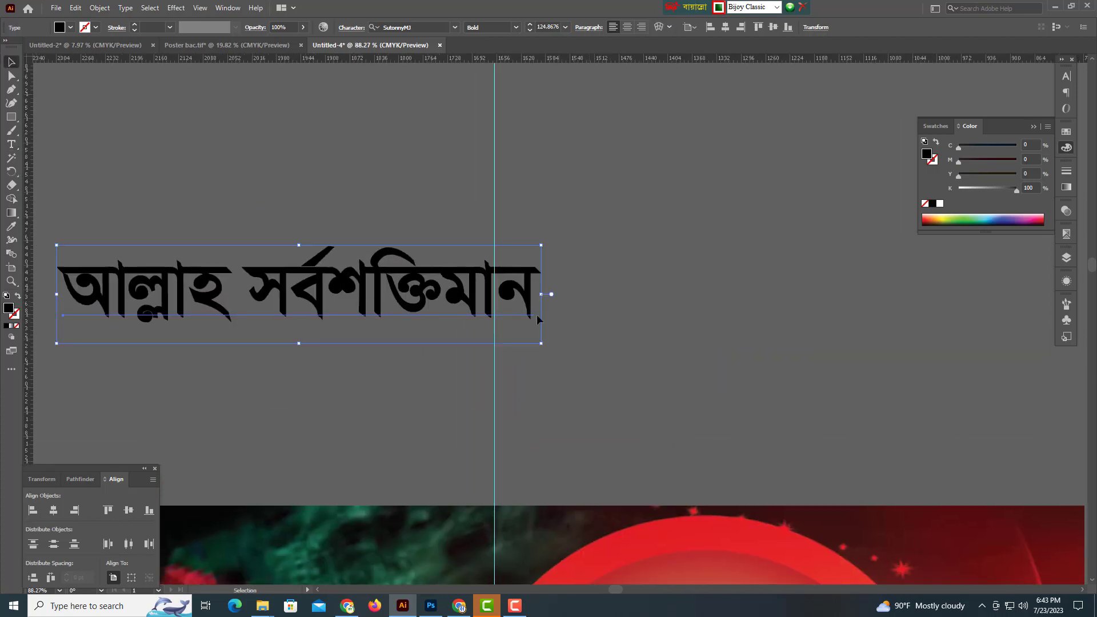
drag(361, 293, 479, 385)
Shrink the আল্লাহ সর্বশক্তিমান headline, centre it on the guide and make it white.
scroll(526, 379, up, 2)
drag(526, 416, 539, 417)
drag(993, 192, 891, 194)
drag(765, 377, 966, 417)
Duplicate the headline to the left and retype it as two lines: জয় বাংলা / জয় বঙ্গবন্ধু.
drag(852, 308, 487, 326)
triple_click(437, 312)
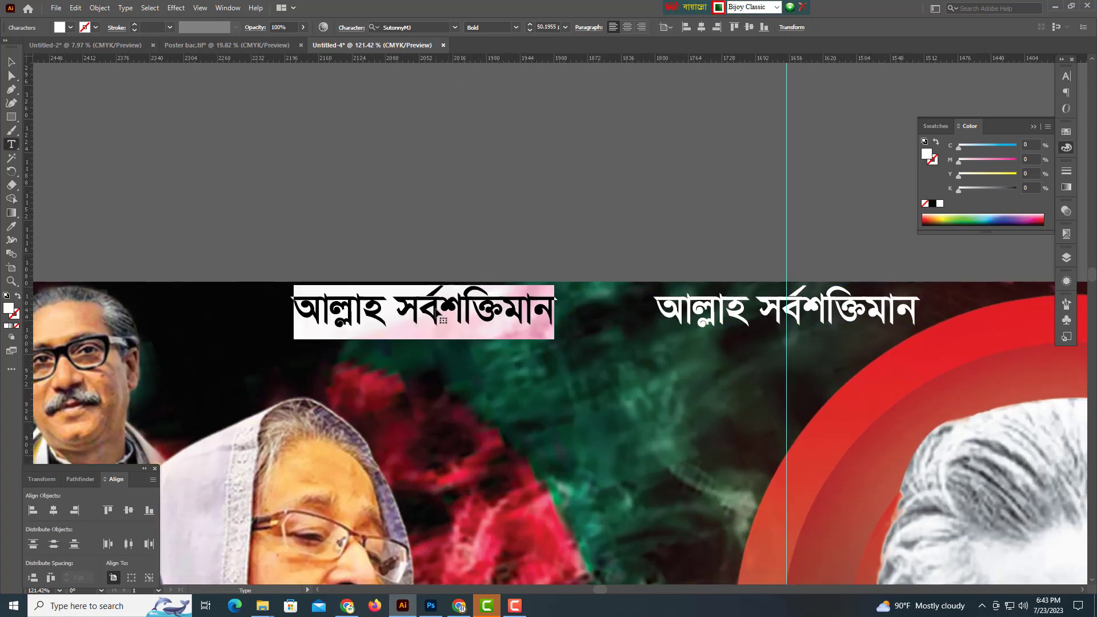
text(জয় বাংলা )
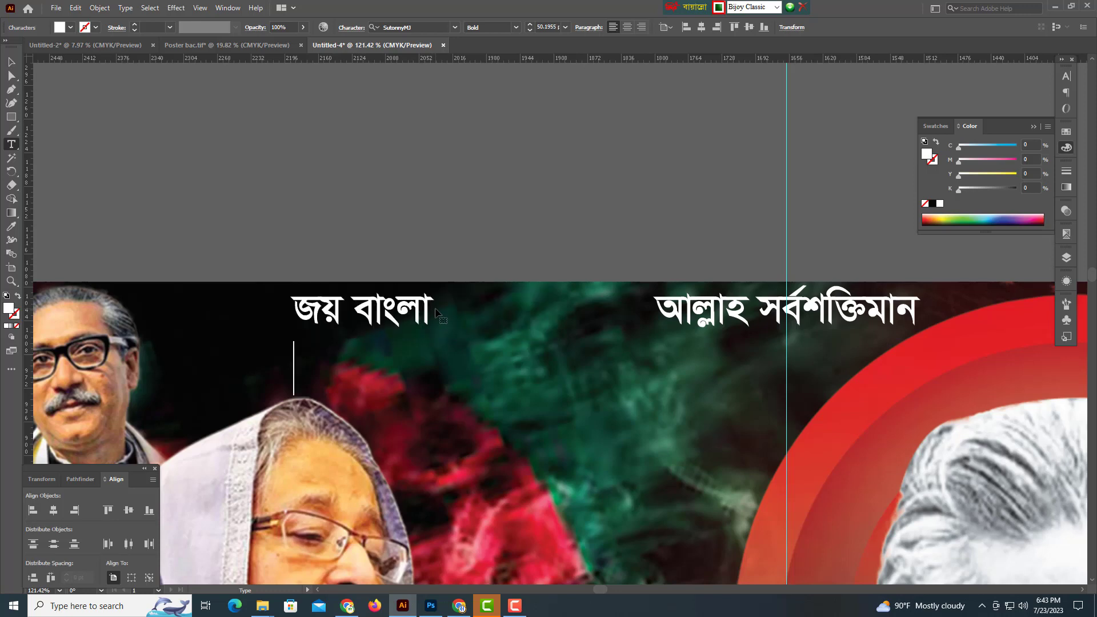
text(ব)
key(BackSpace)
text(জয় ব)
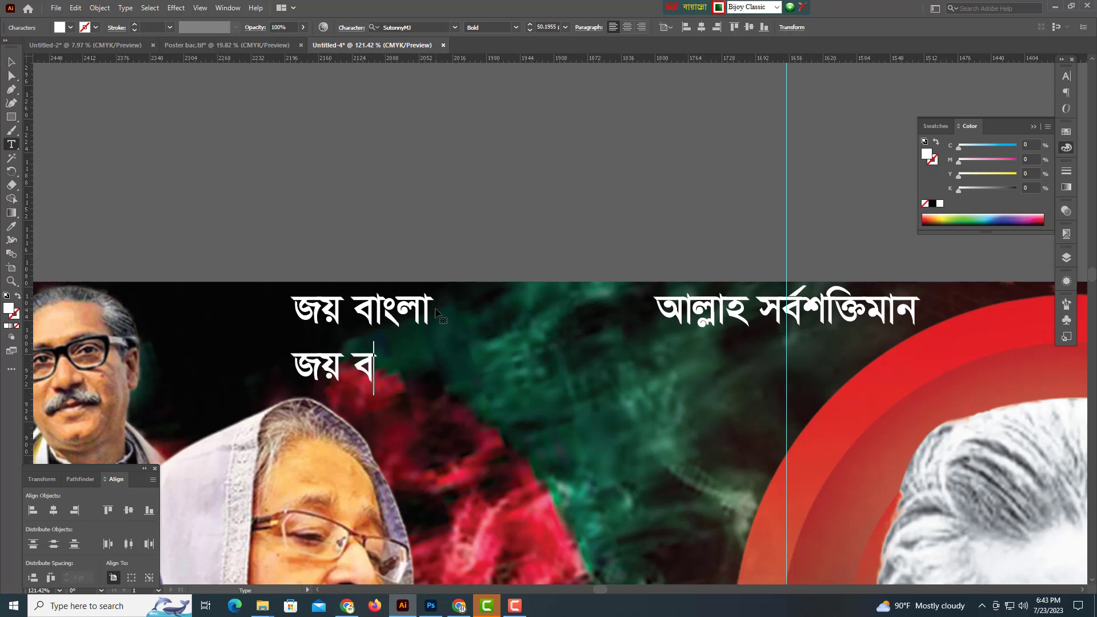
text(ঙ্গ)
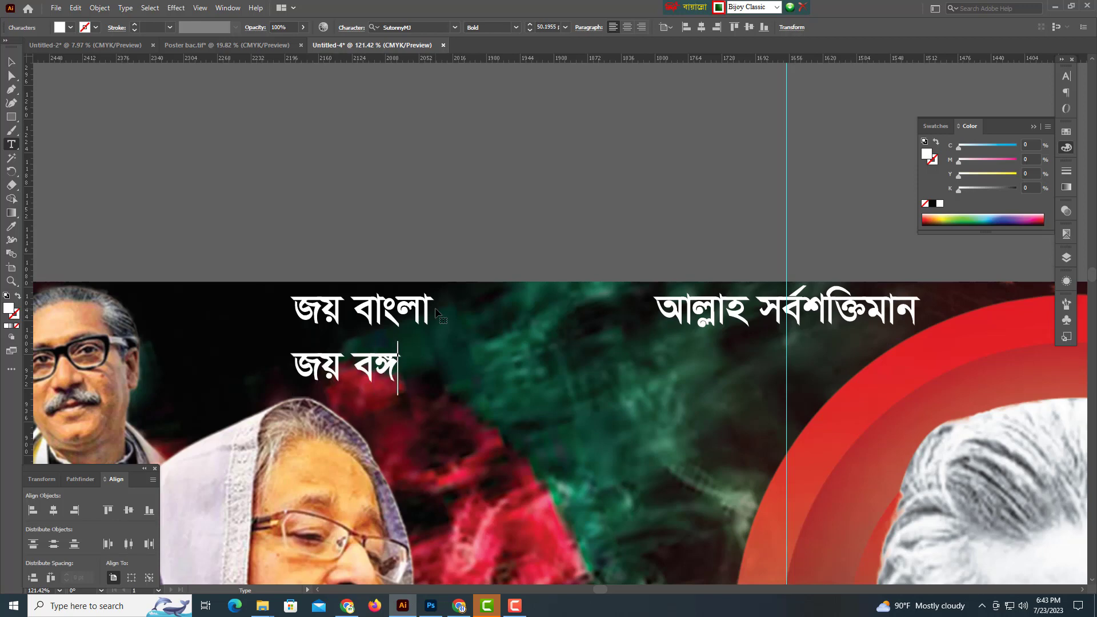
text(বন্ধু)
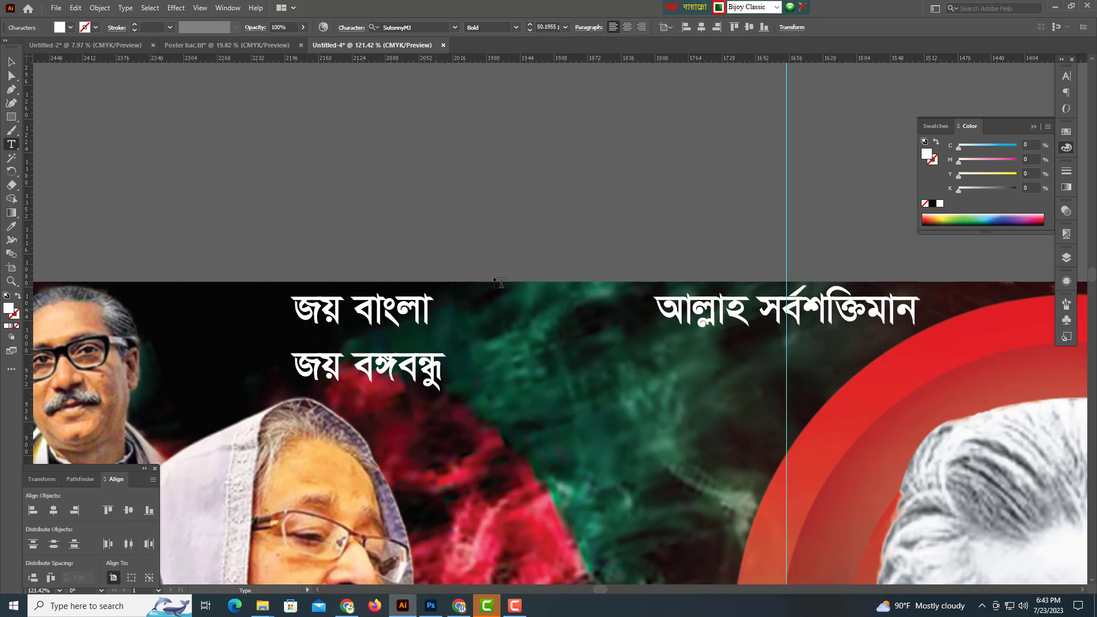
click(9, 64)
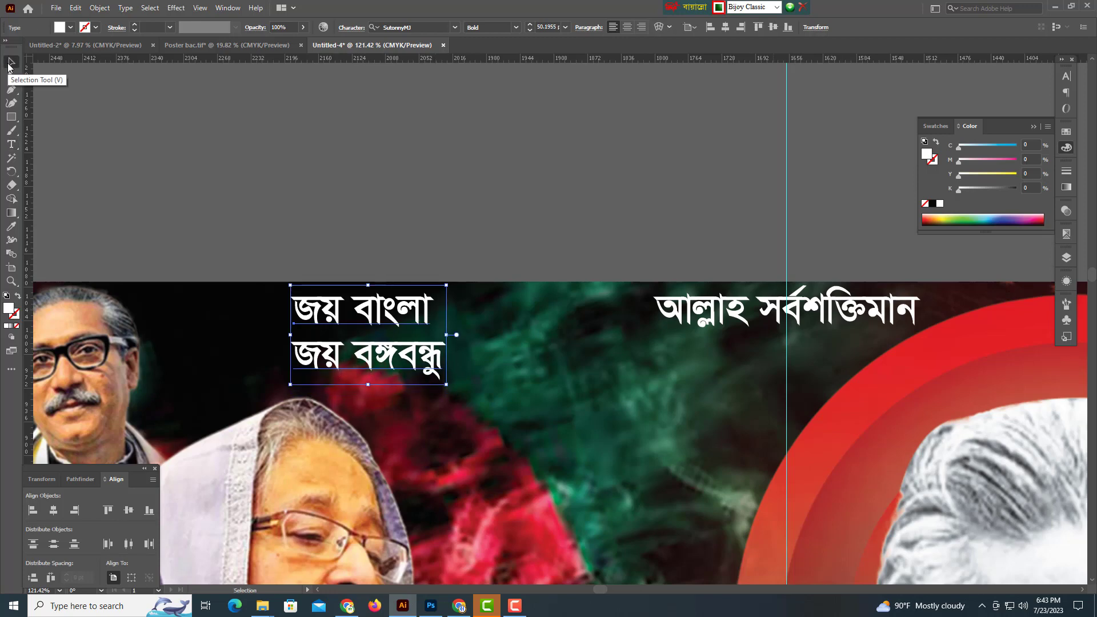
Draw a small white square bullet beside each of the two slogan lines.
drag(396, 380, 503, 366)
drag(503, 360, 398, 367)
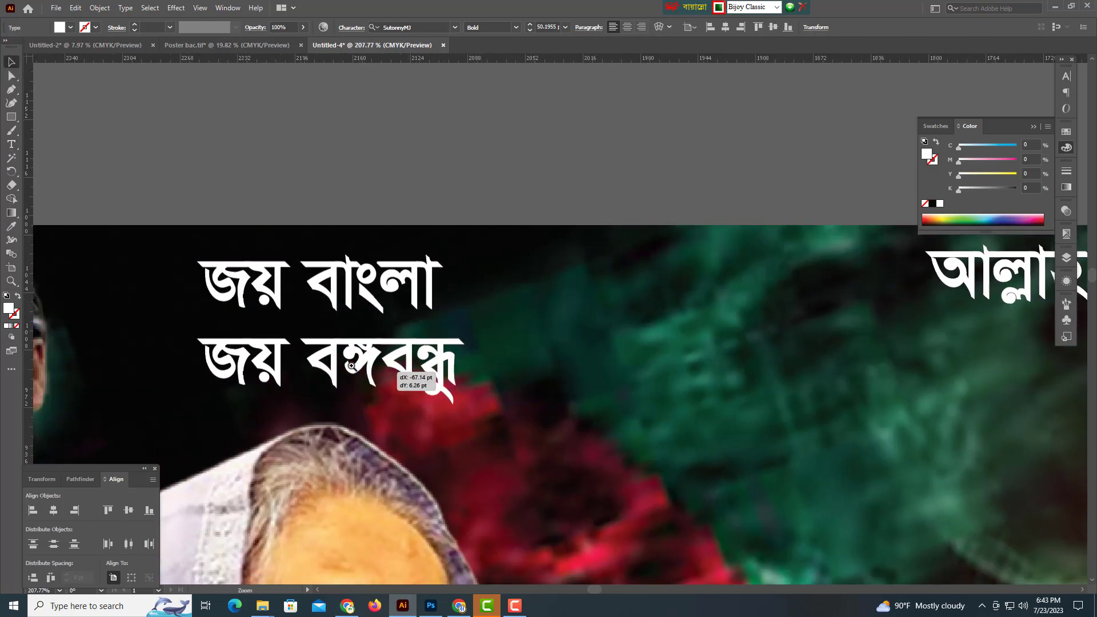
drag(246, 372, 466, 375)
drag(466, 375, 484, 378)
click(485, 377)
key(v)
key(m)
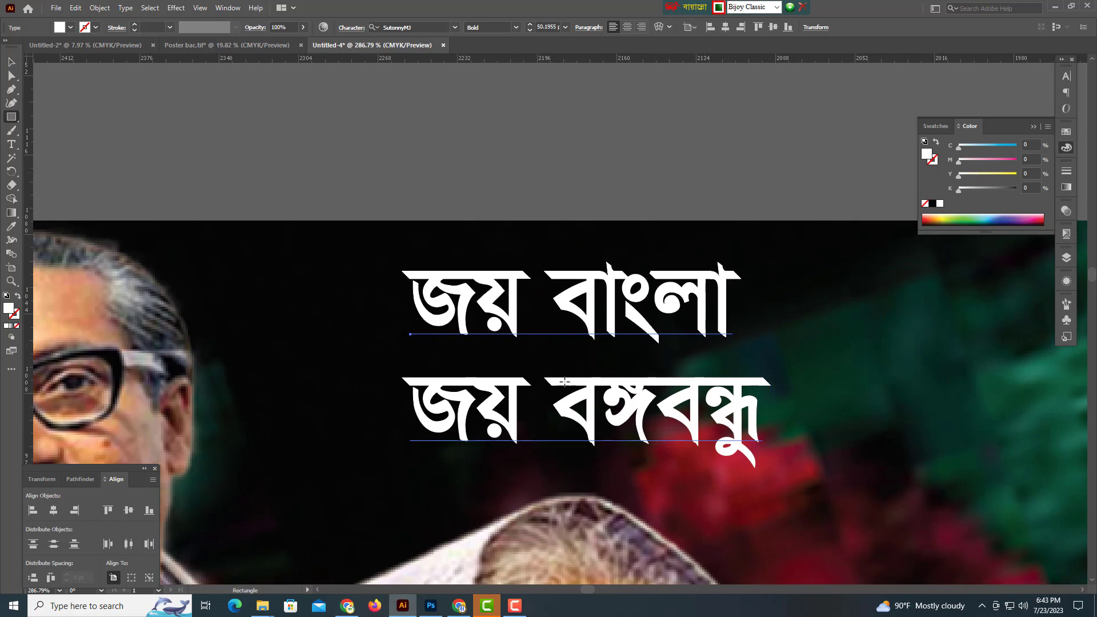
drag(379, 320, 417, 245)
key(v)
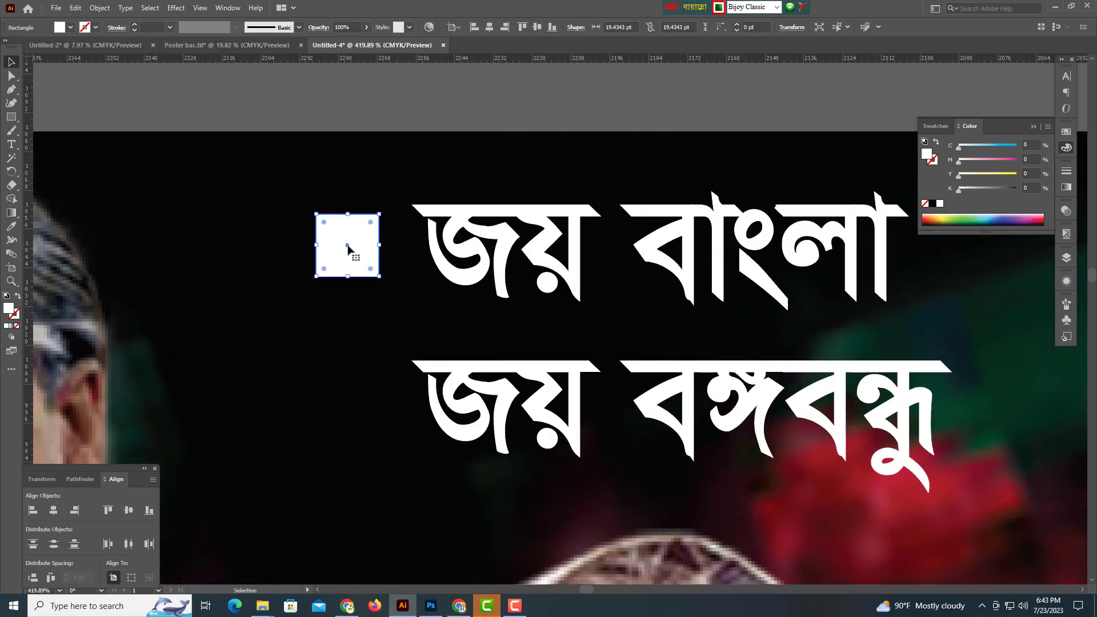
drag(349, 247, 364, 405)
Group both bullets with the slogan text, then zoom out to the whole poster.
scroll(372, 368, down, 5)
drag(388, 303, 611, 409)
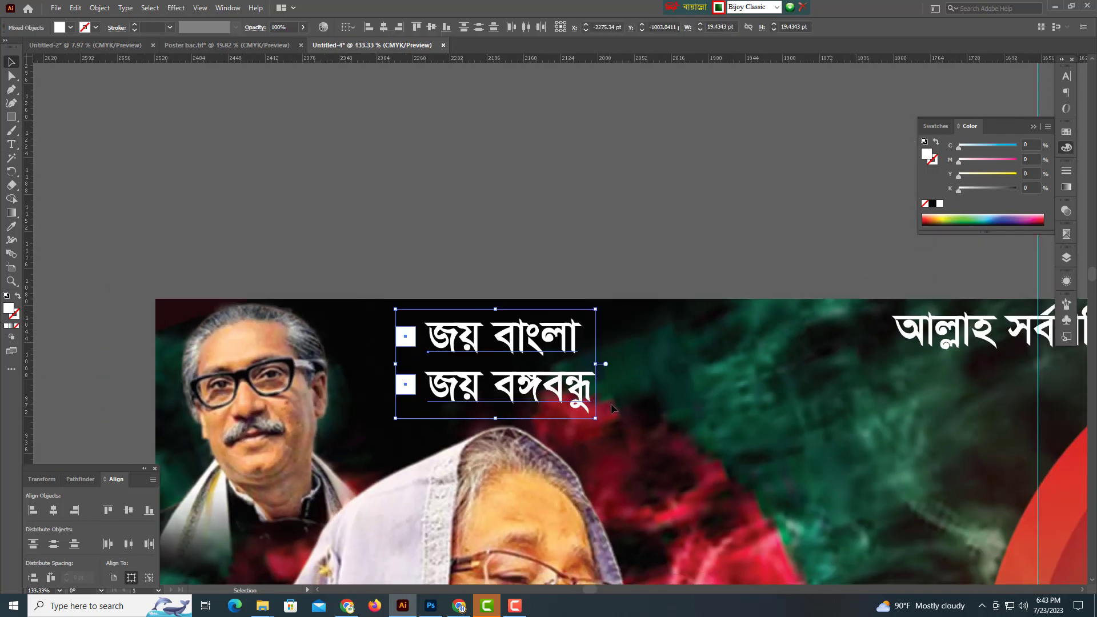
key(ctrl+g)
scroll(579, 418, down, 3)
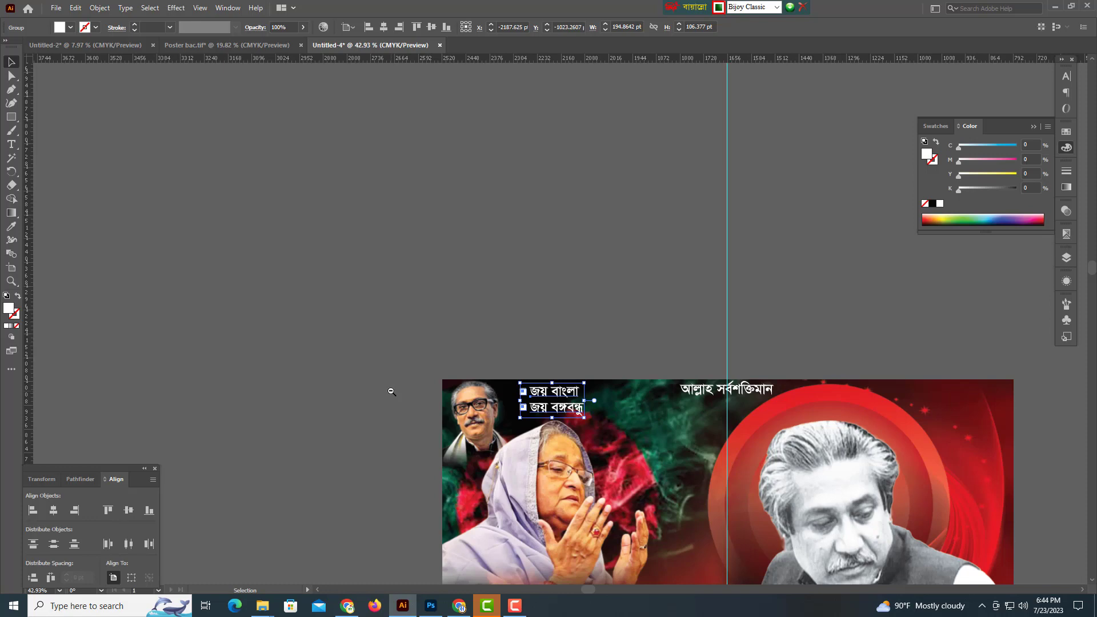
key(z)
scroll(621, 476, down, 3)
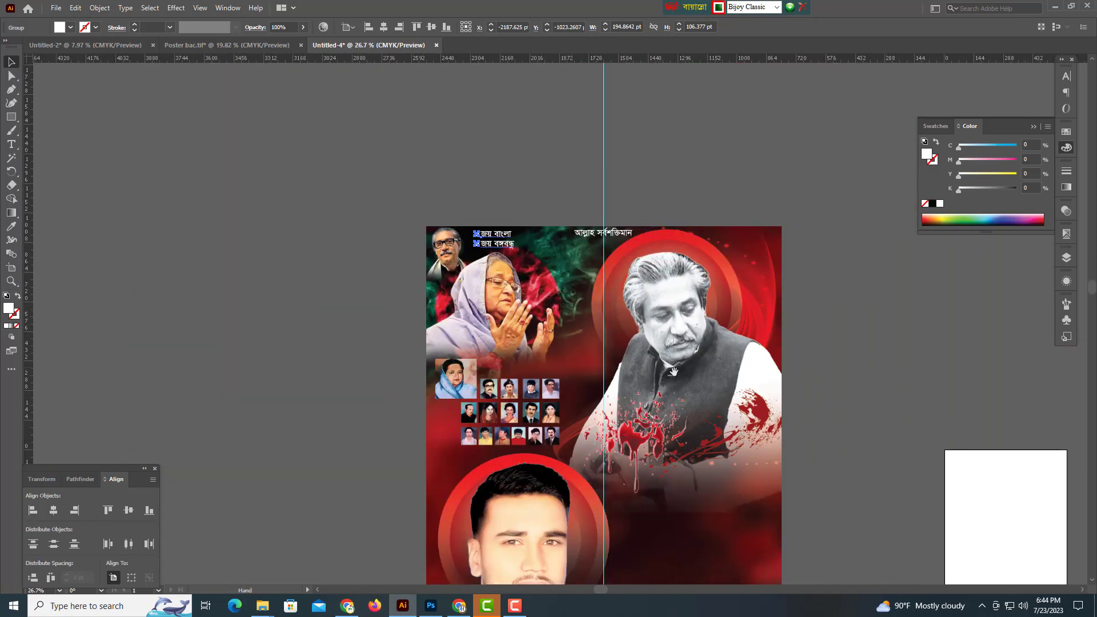
drag(674, 372, 439, 242)
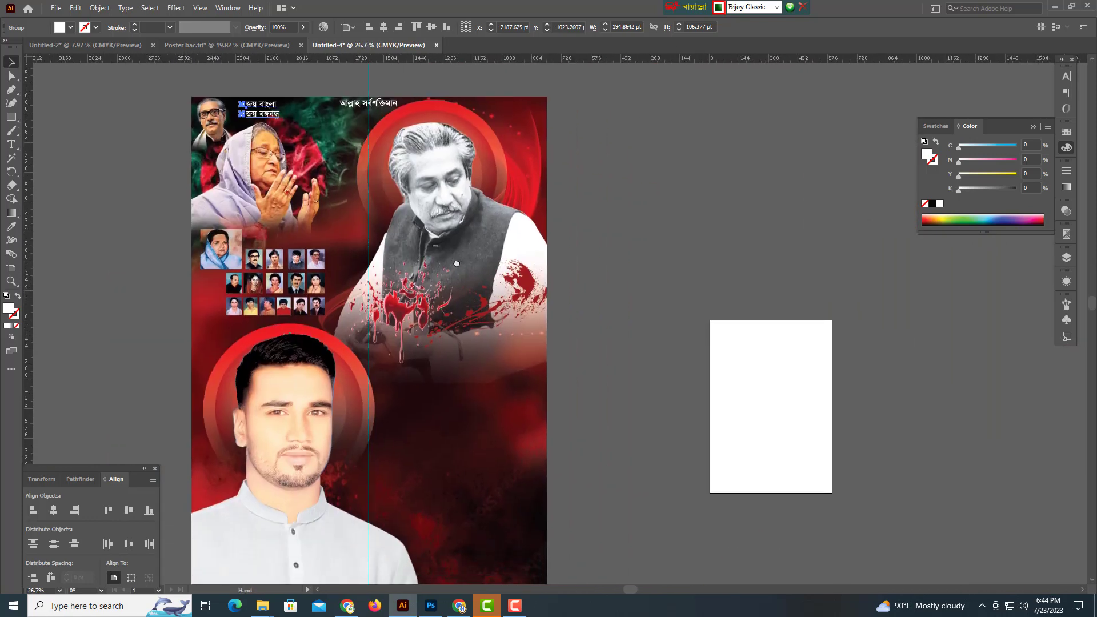
Open the Font.ai file containing the title lettering.
click(56, 8)
click(74, 47)
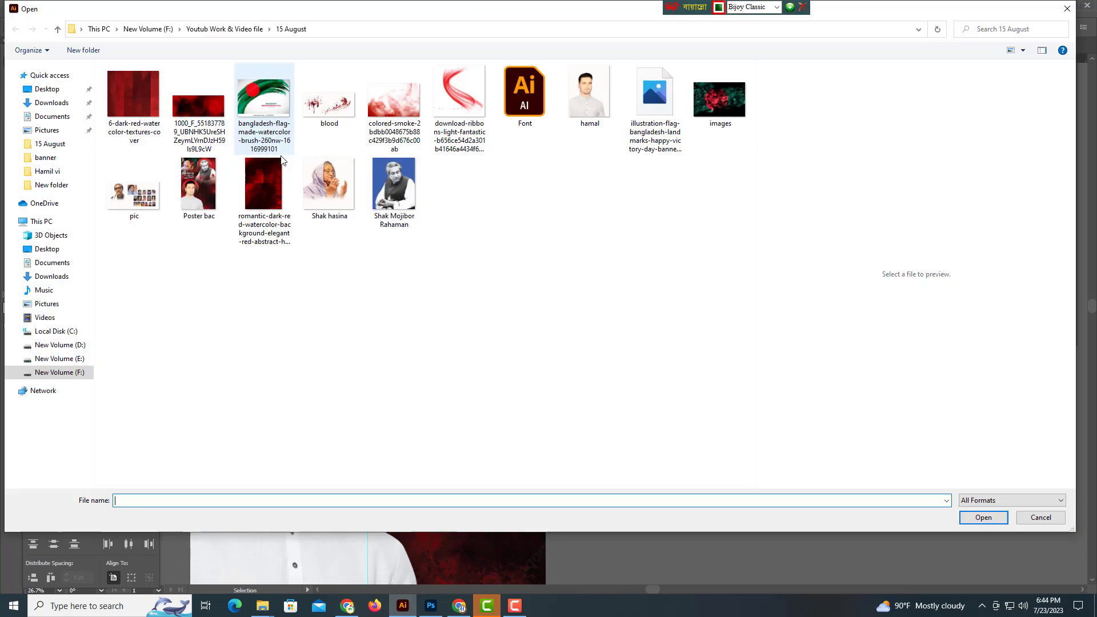
click(514, 92)
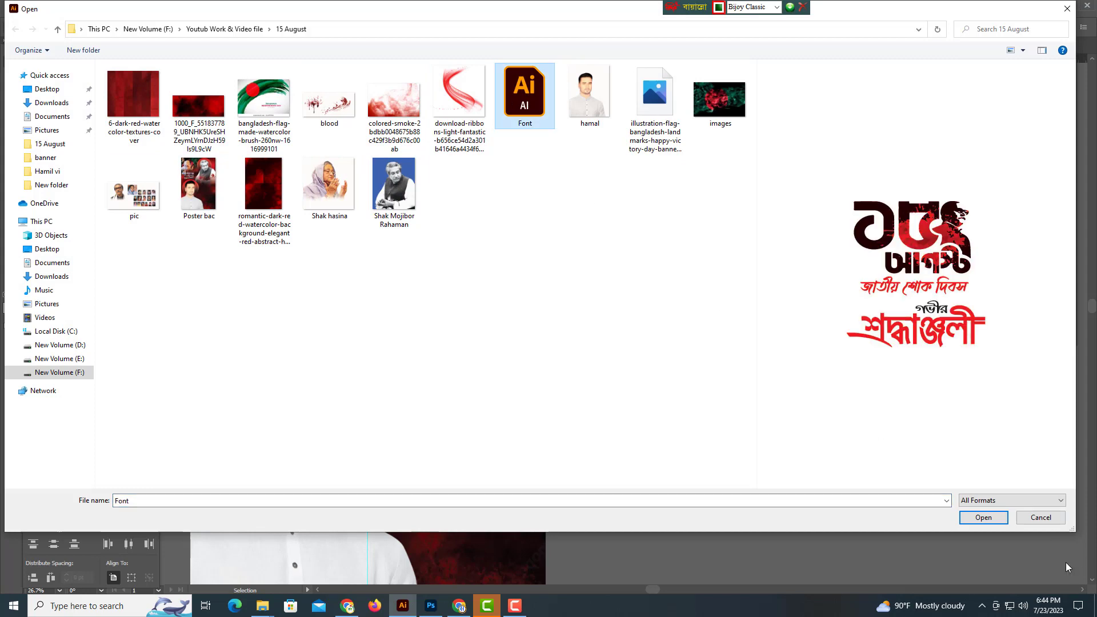
click(986, 517)
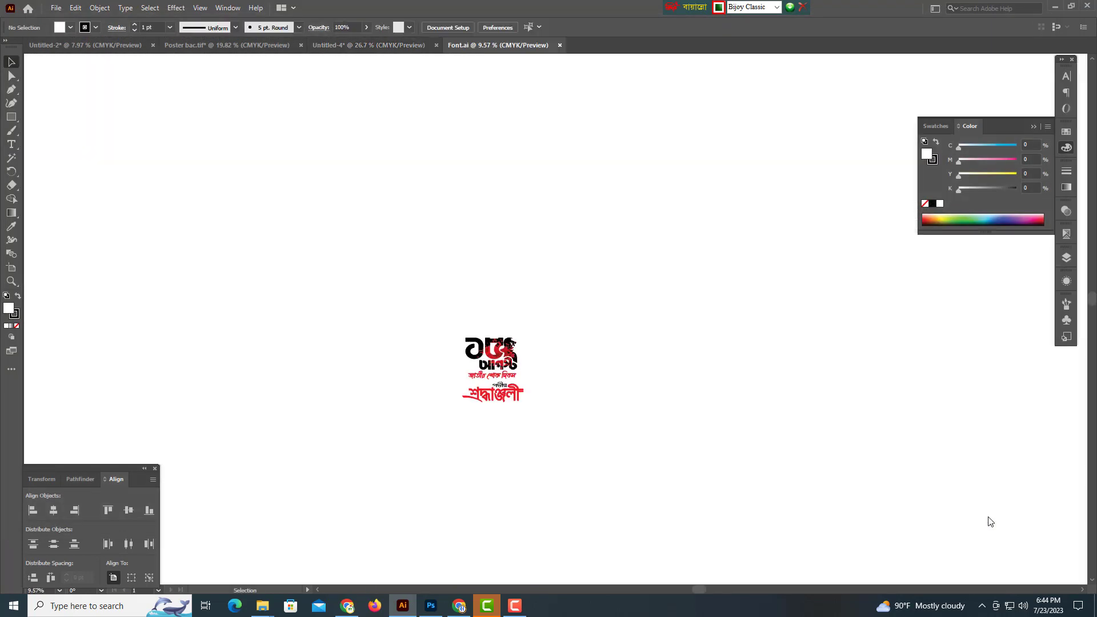
scroll(455, 357, up, 5)
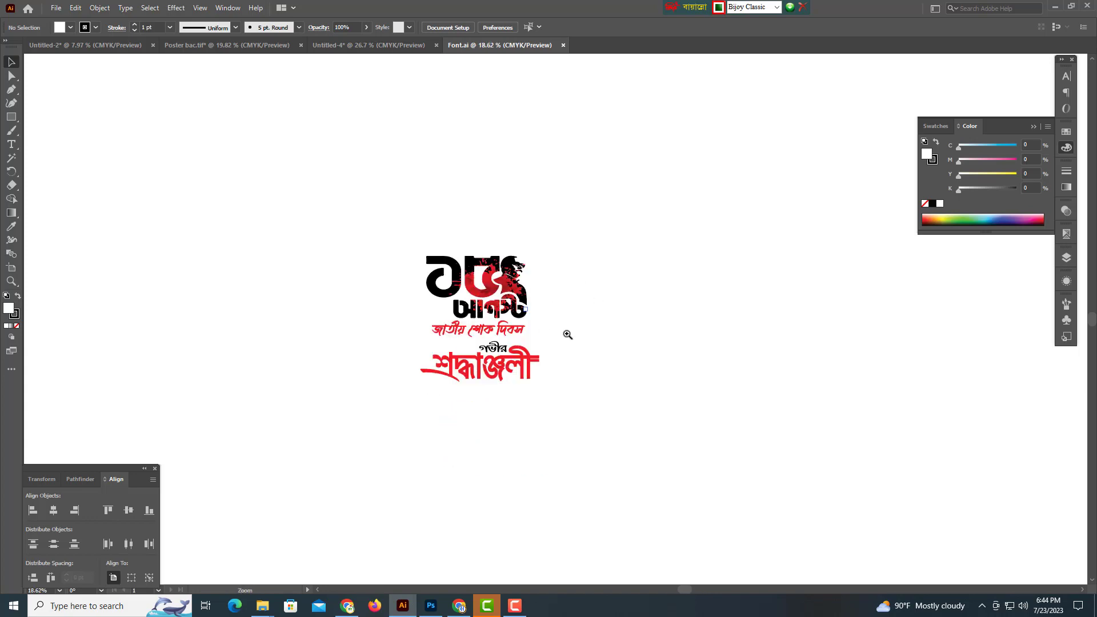
Bring all the lettering into Untitled-4 and place the 15 August title beside the portrait.
key(ctrl+a)
drag(513, 385, 669, 345)
drag(675, 441, 681, 443)
scroll(680, 443, down, 5)
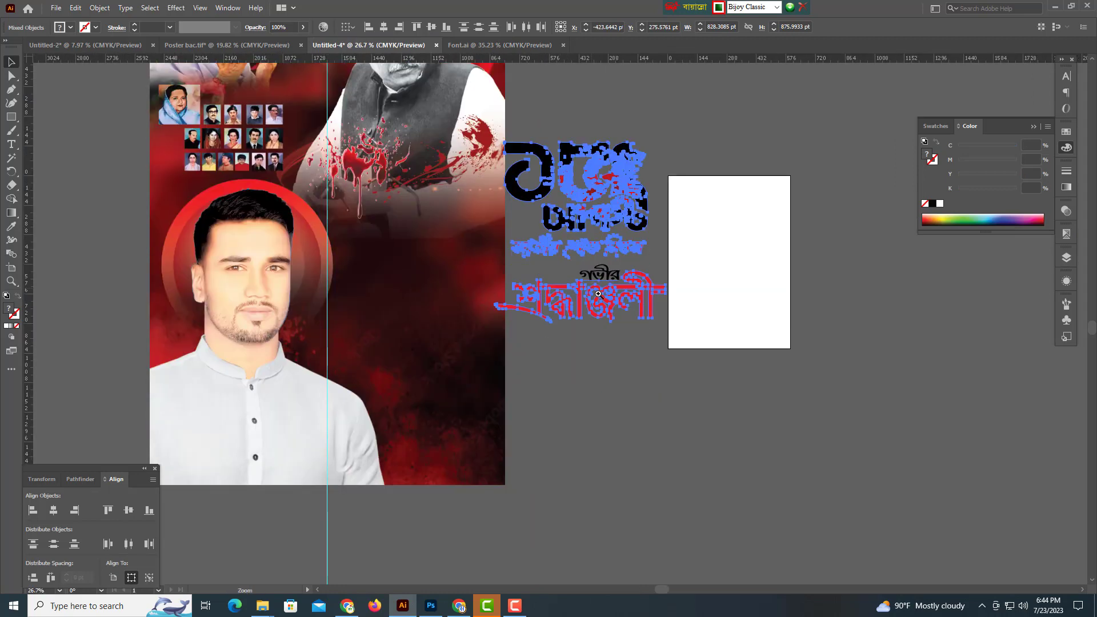
scroll(586, 259, up, 1)
drag(586, 259, 608, 423)
click(507, 265)
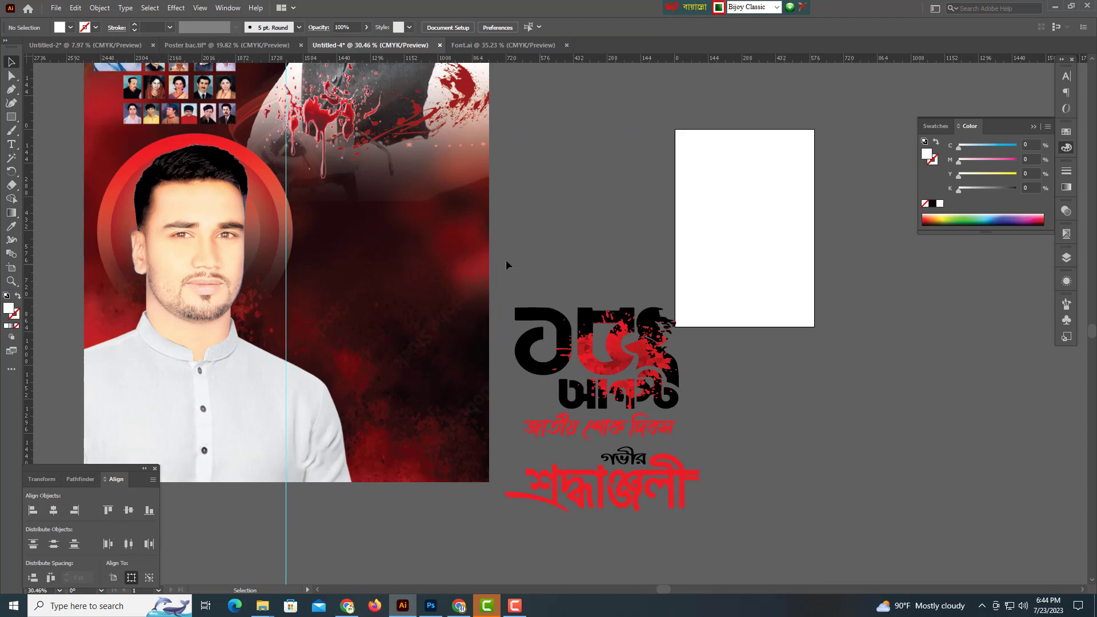
click(691, 435)
drag(587, 338, 400, 211)
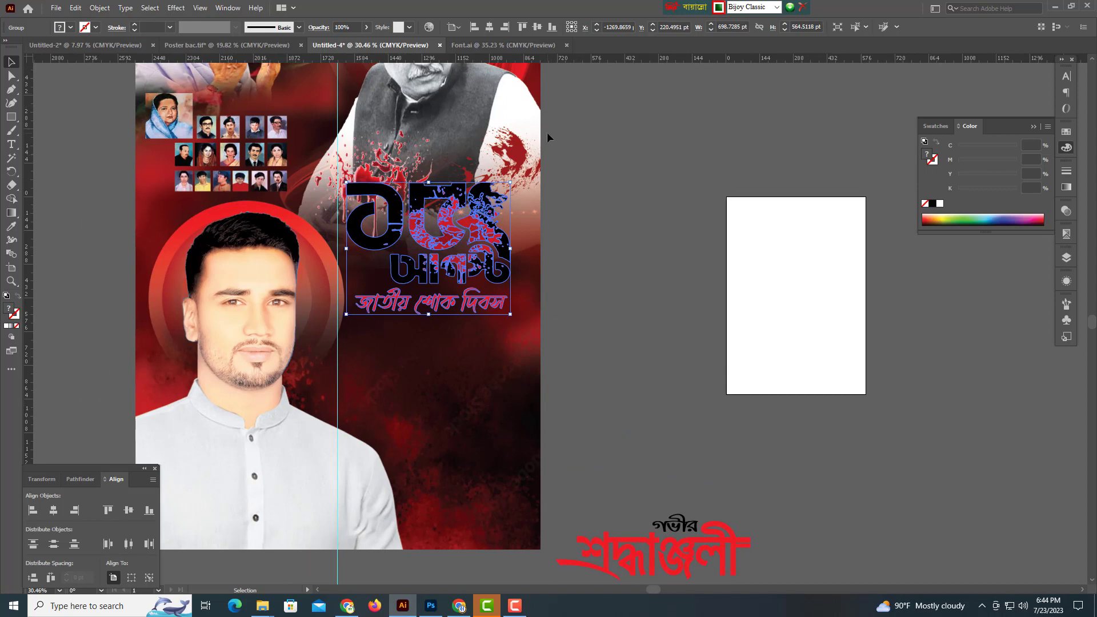
Nudge the 15 August lettering group right and down, keeping the whole group selected.
scroll(546, 272, up, 3)
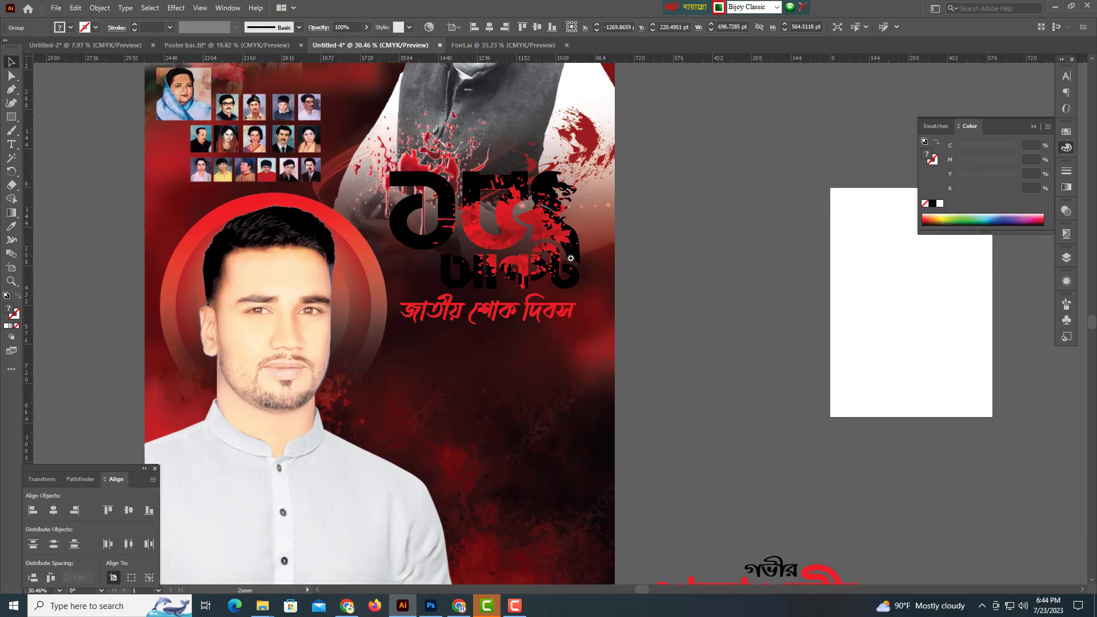
drag(467, 257, 564, 213)
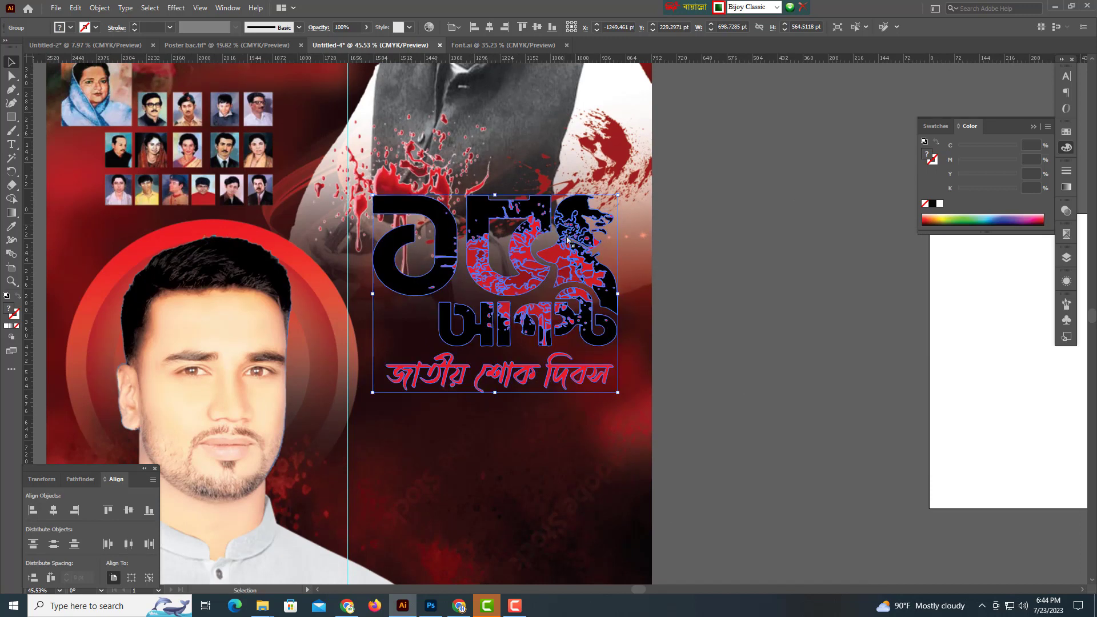
key(a)
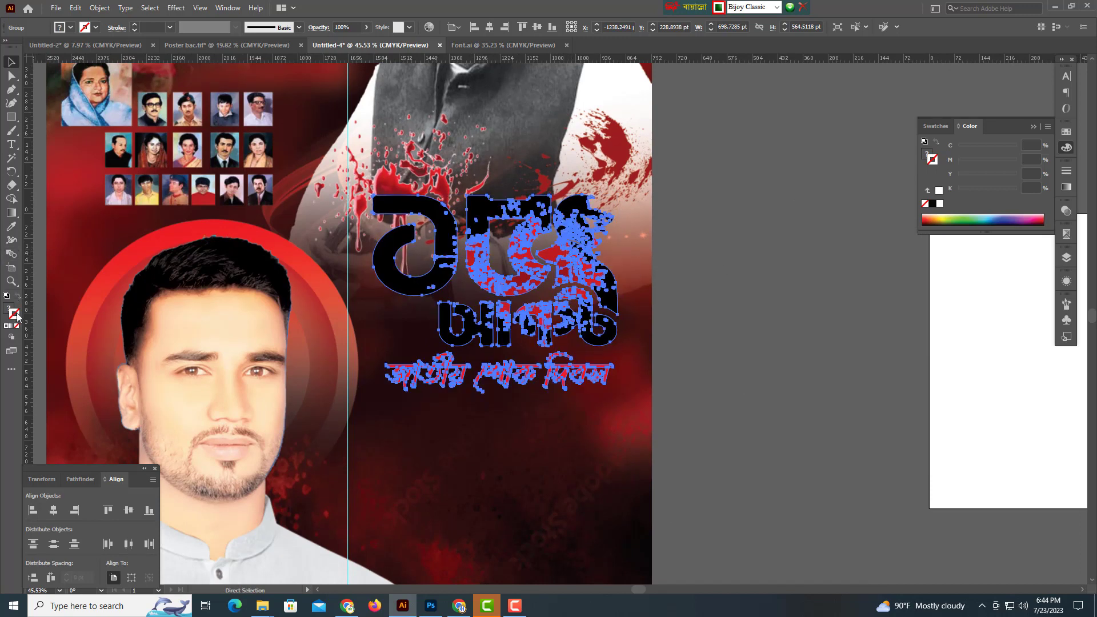
key(v)
Give the lettering a white outline of 21 pt with round caps and round joins.
click(941, 207)
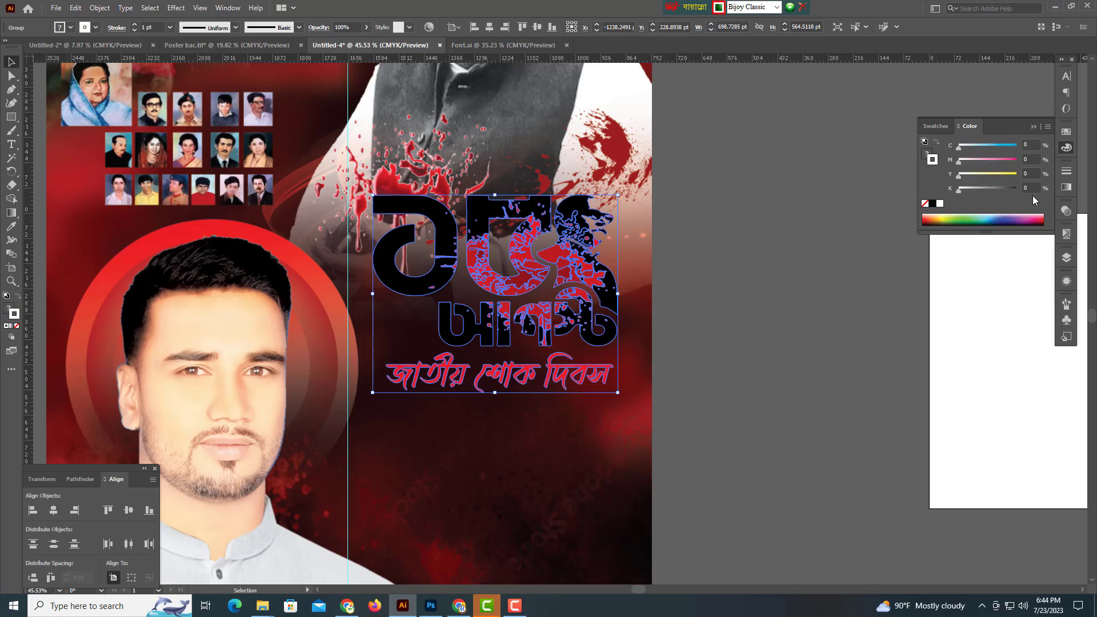
click(1066, 172)
click(966, 182)
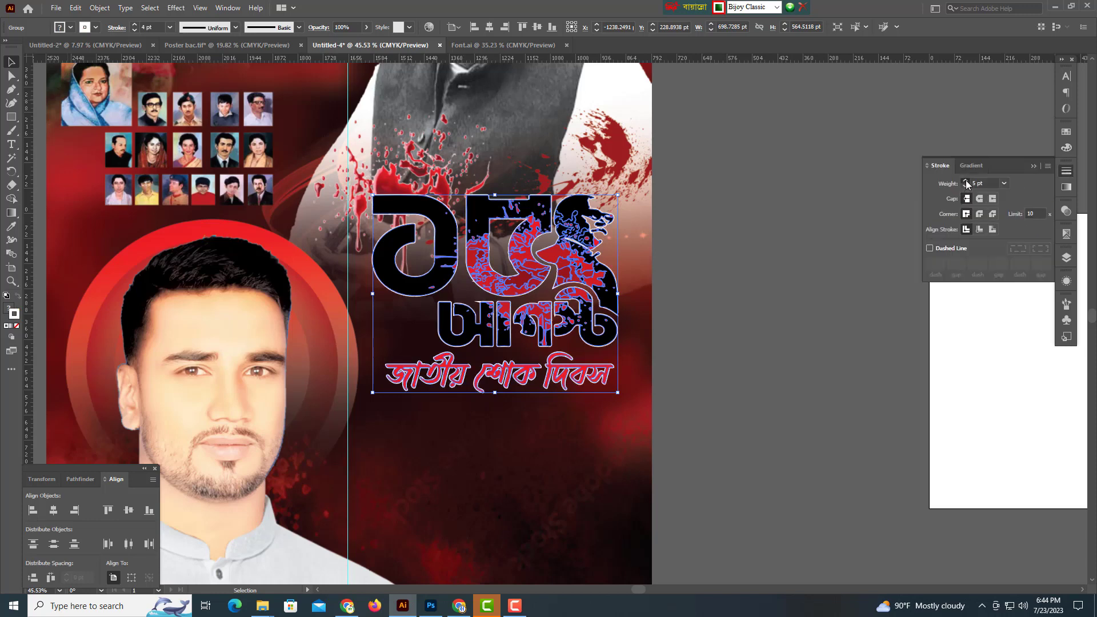
click(966, 182)
click(966, 181)
click(966, 182)
click(966, 182)
click(966, 182)
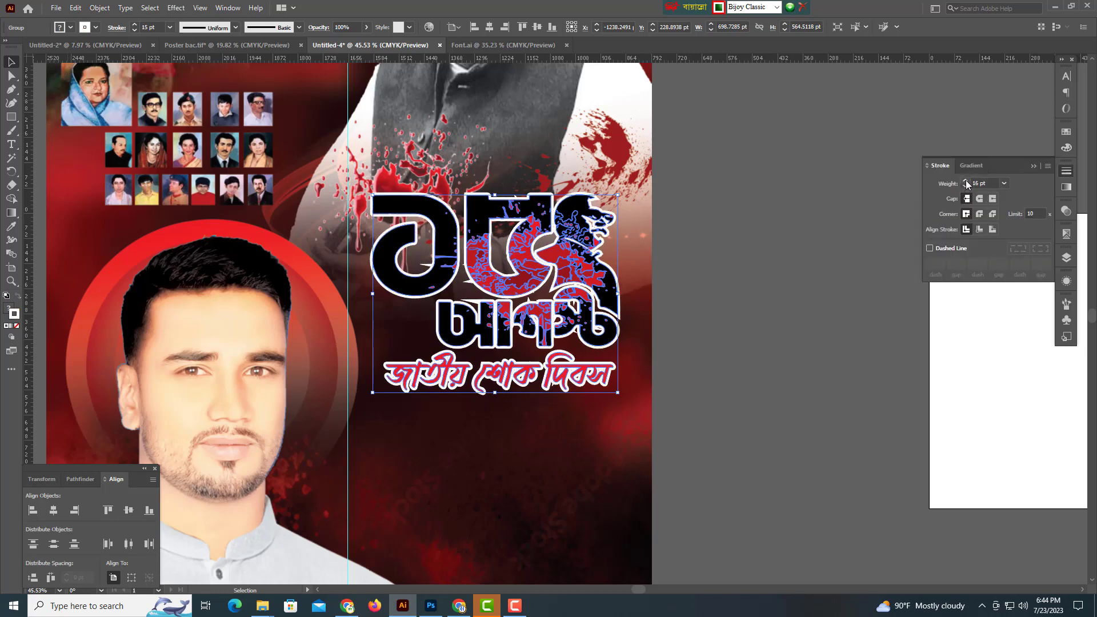
click(966, 182)
click(966, 182)
click(981, 214)
click(980, 199)
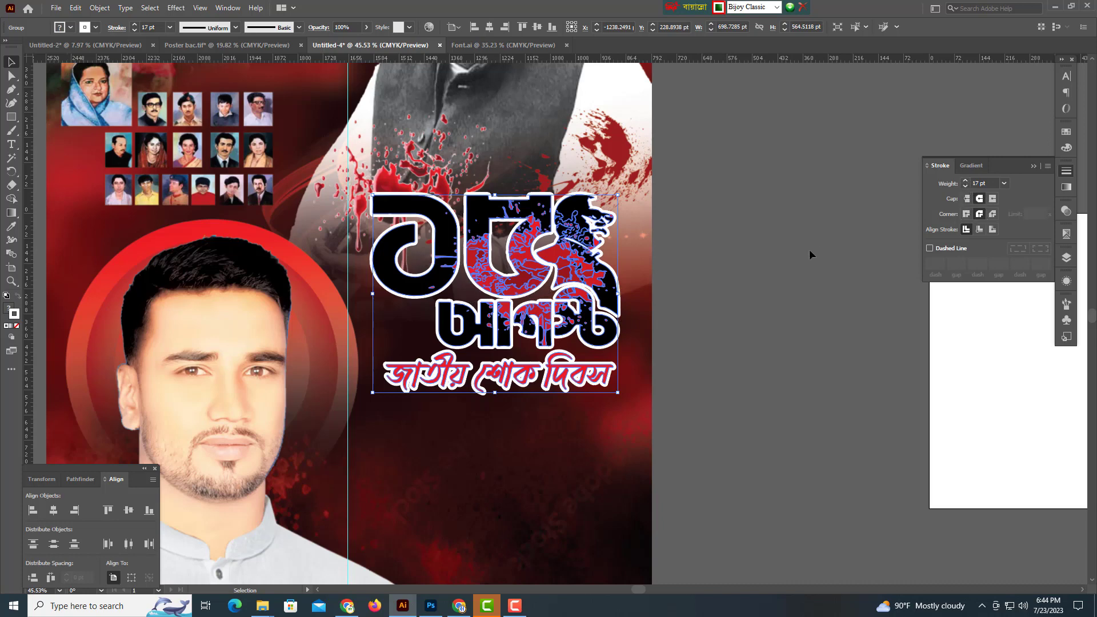
drag(707, 271, 686, 267)
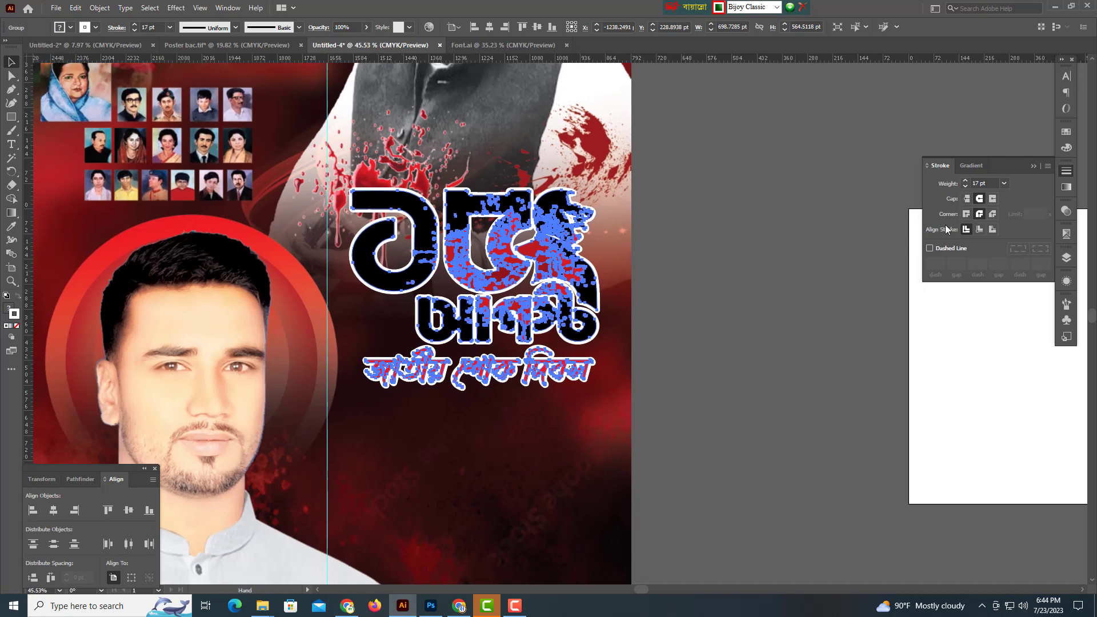
click(966, 181)
click(966, 182)
click(966, 182)
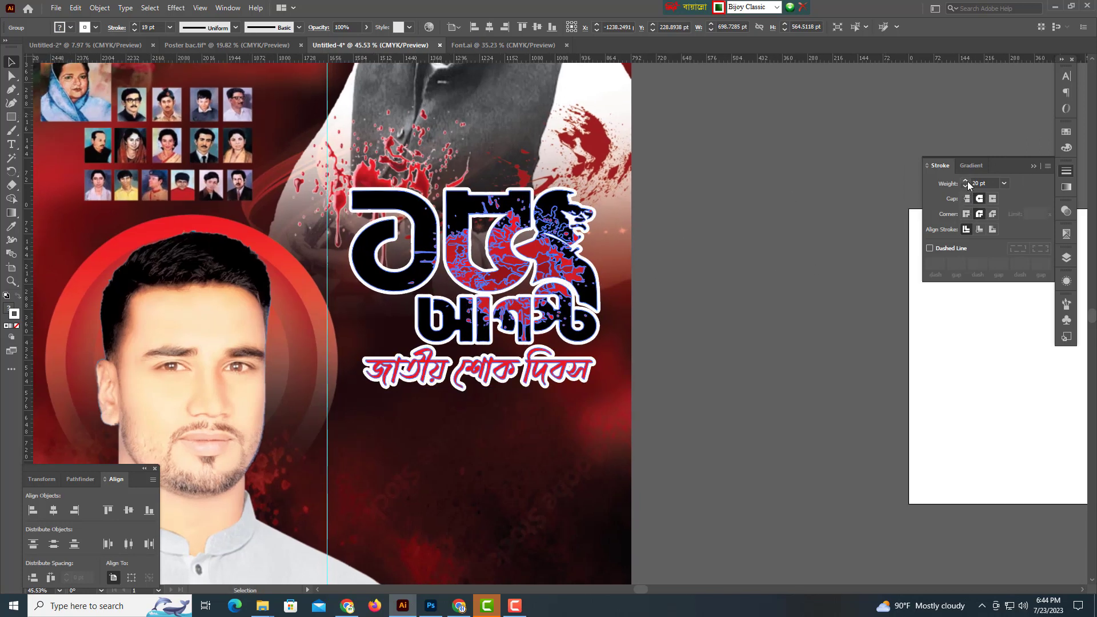
Apply an Effect > Stylize > Drop Shadow to the lettering.
click(176, 8)
mouse_move(204, 137)
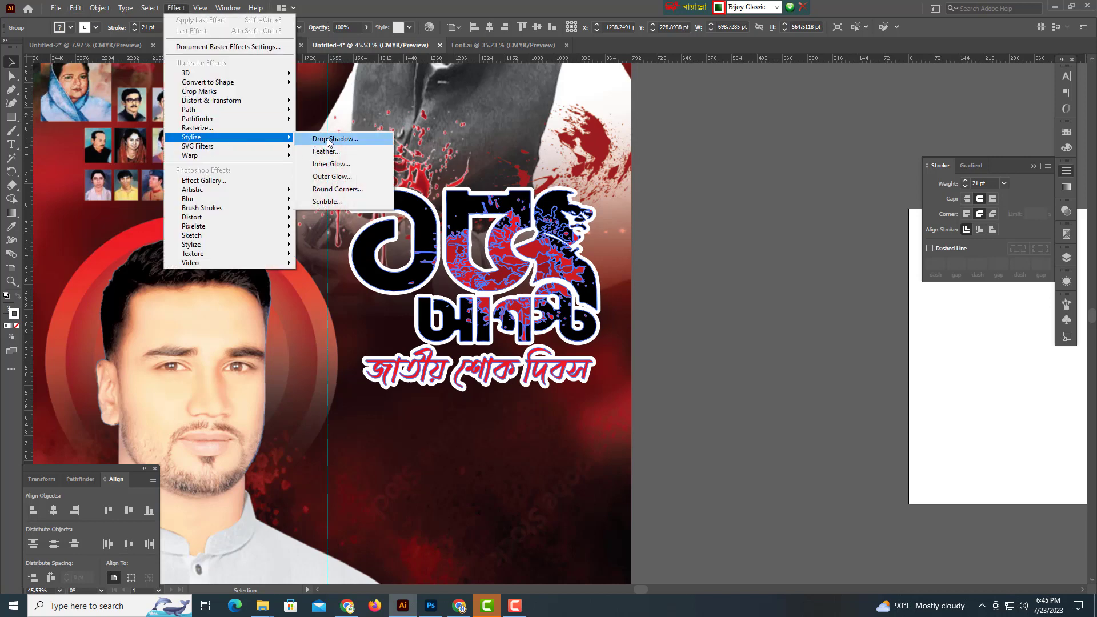
click(329, 139)
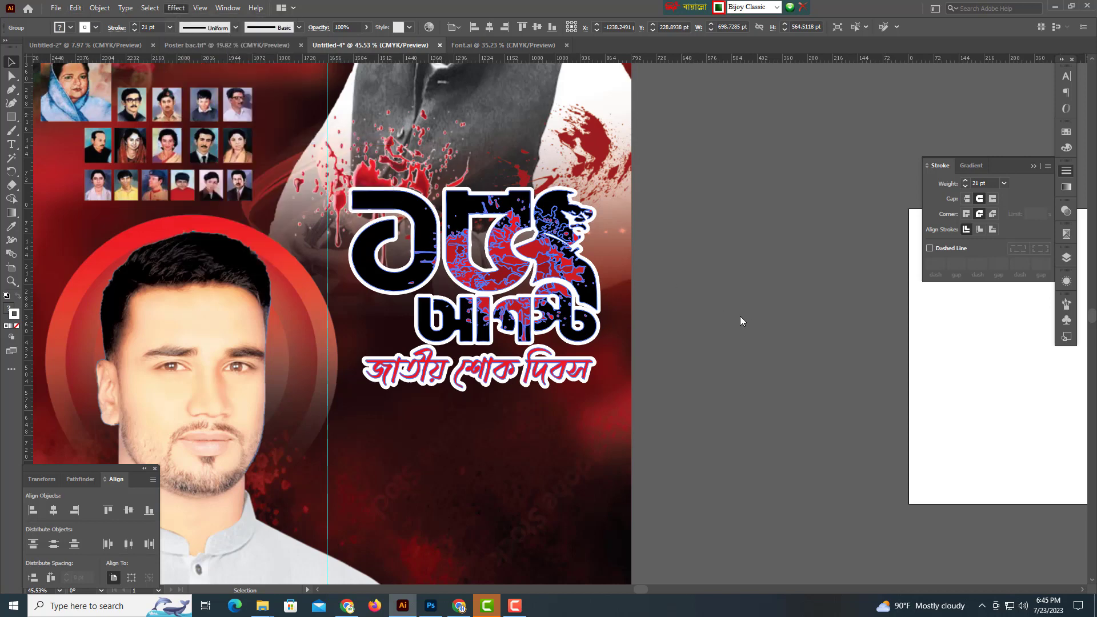
click(980, 347)
click(655, 331)
Alt-drag a copy of the word গভীর up and to the left beside the poster.
drag(721, 332, 628, 341)
drag(730, 342, 632, 341)
drag(698, 400, 661, 314)
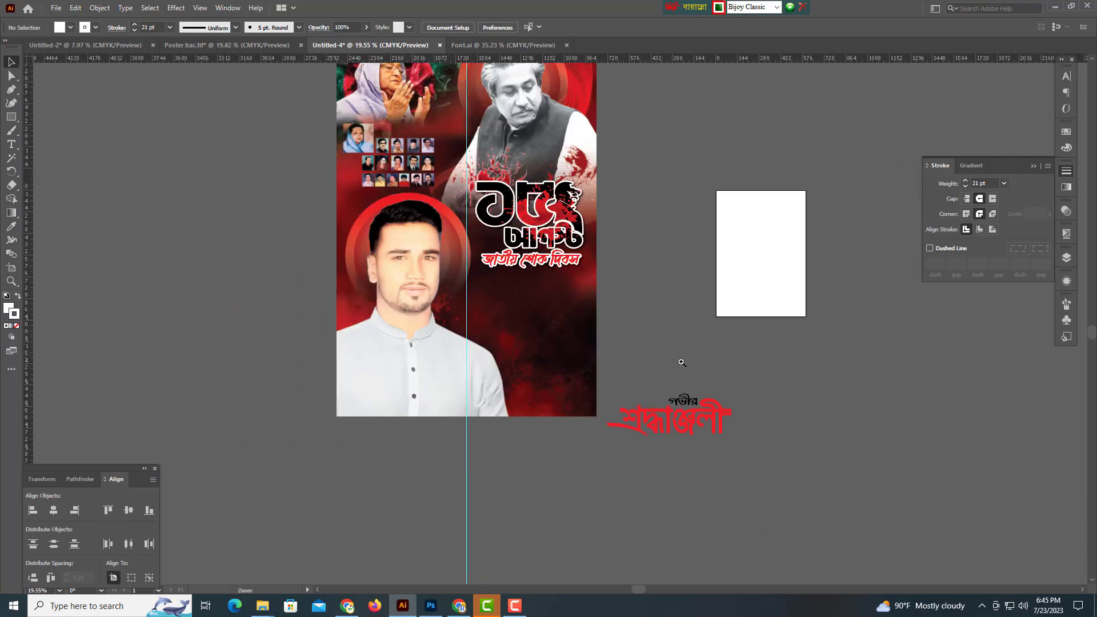
drag(682, 363, 705, 370)
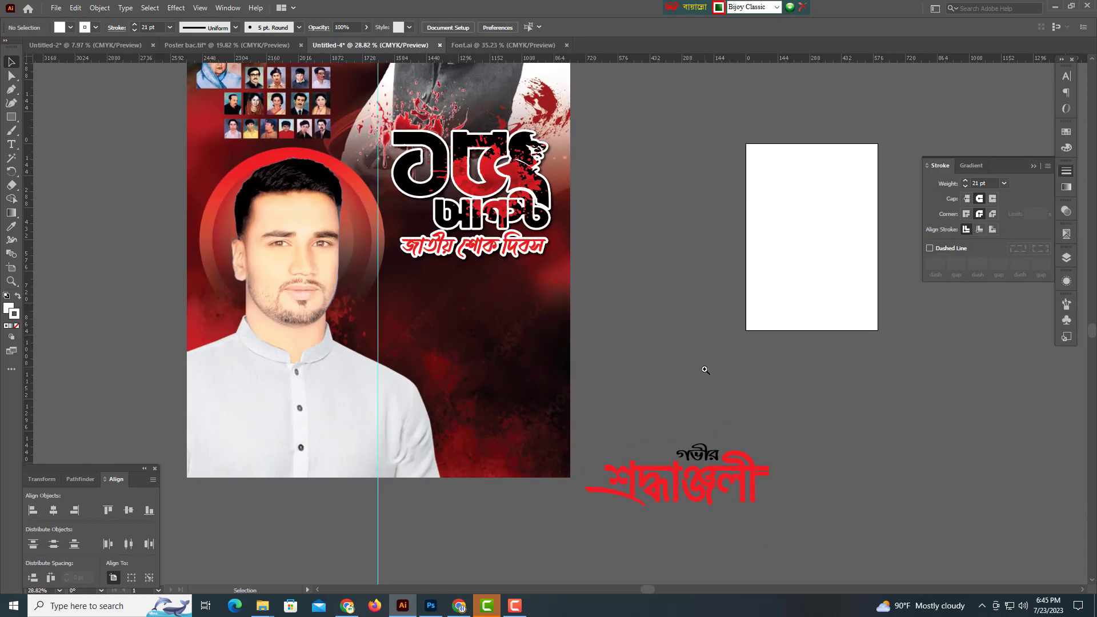
drag(489, 347, 627, 379)
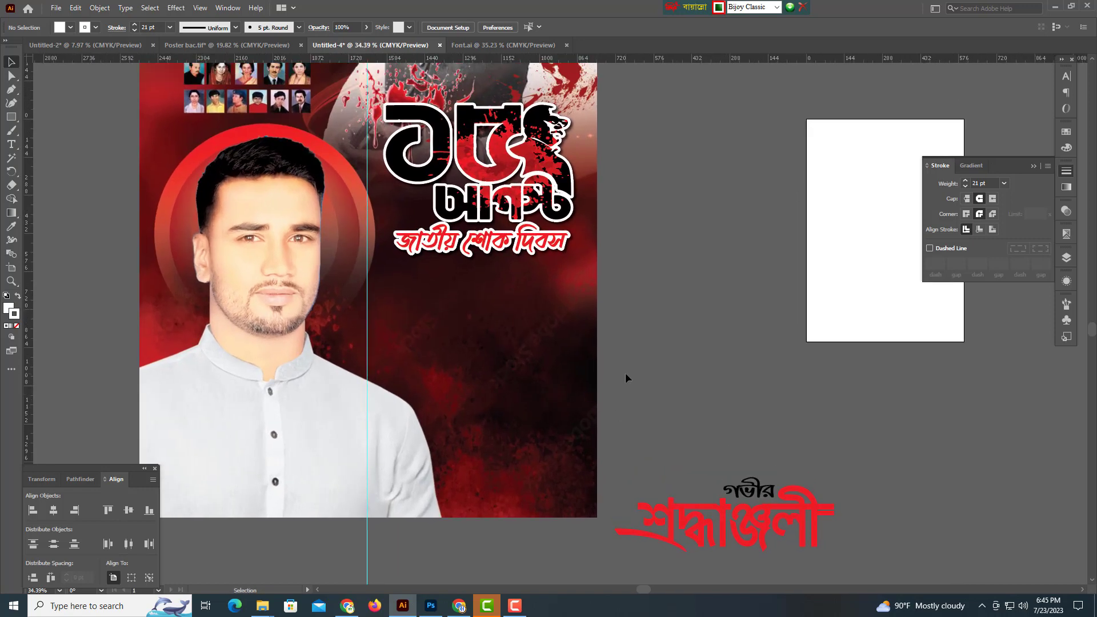
drag(621, 219, 640, 304)
drag(664, 305, 635, 309)
drag(752, 541, 685, 417)
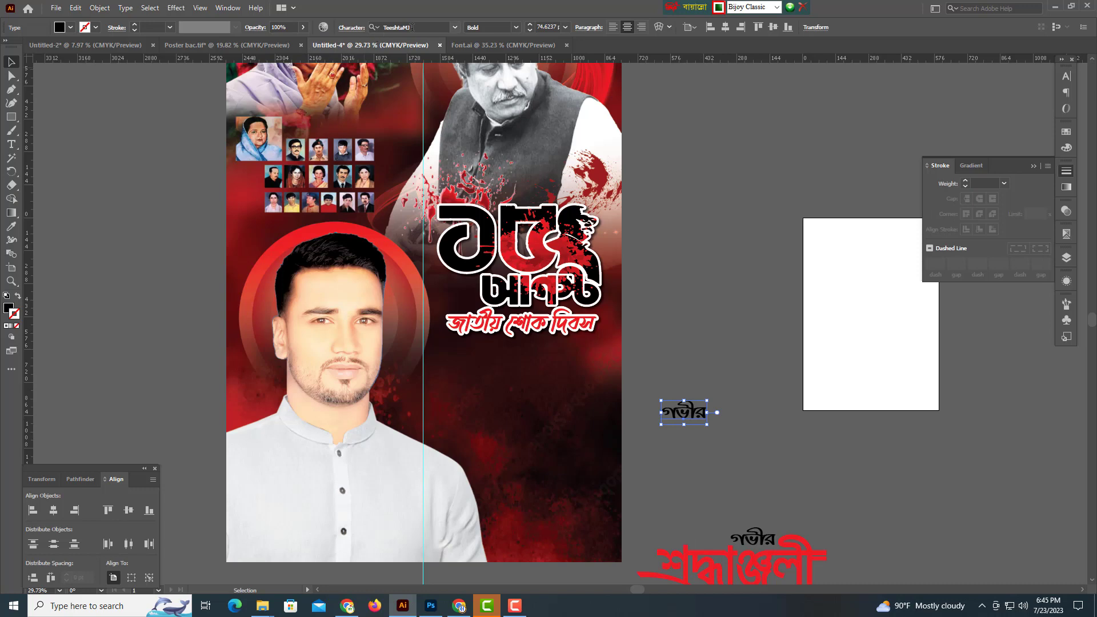
Set the copied word's font to SutonnyMJ Bold.
click(420, 28)
key(ctrl+alt+b)
text(sut)
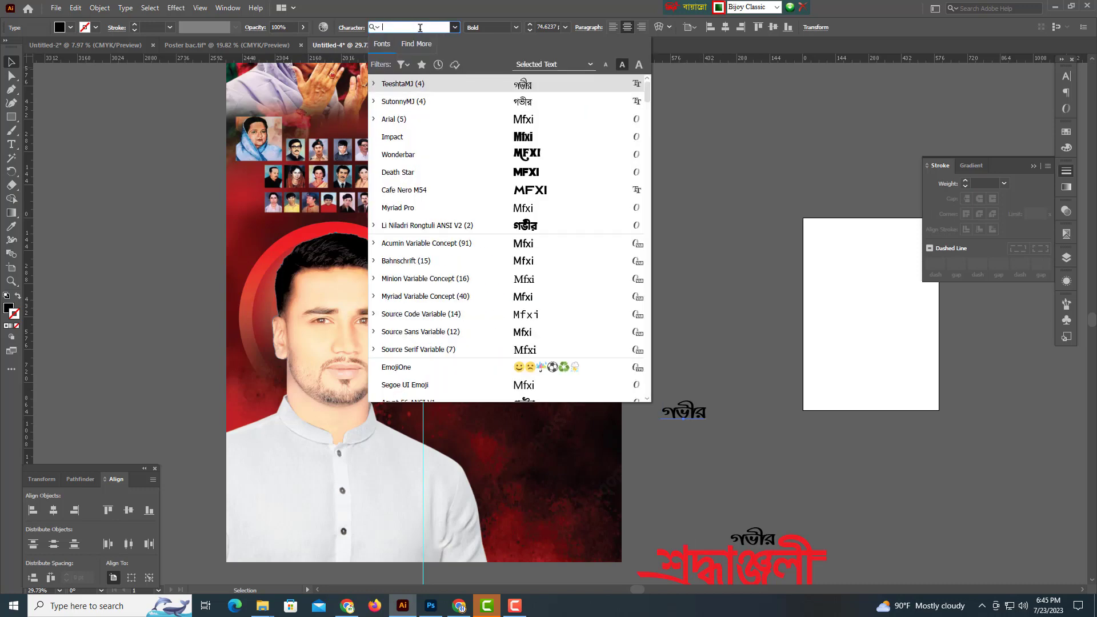
key(Down)
key(Down)
key(Return)
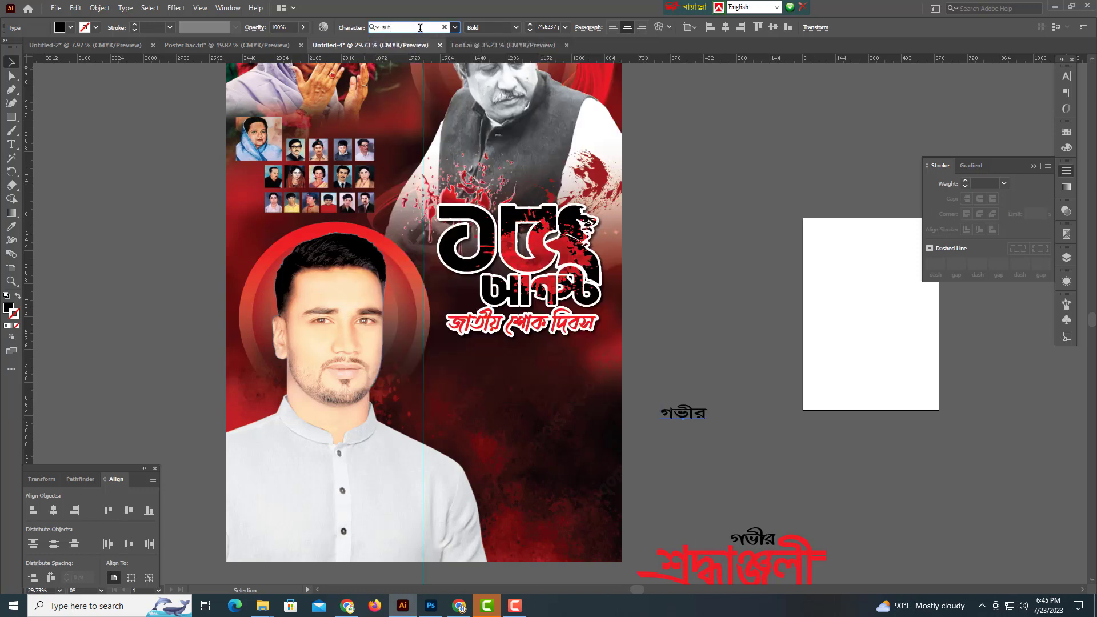
key(ctrl+alt+b)
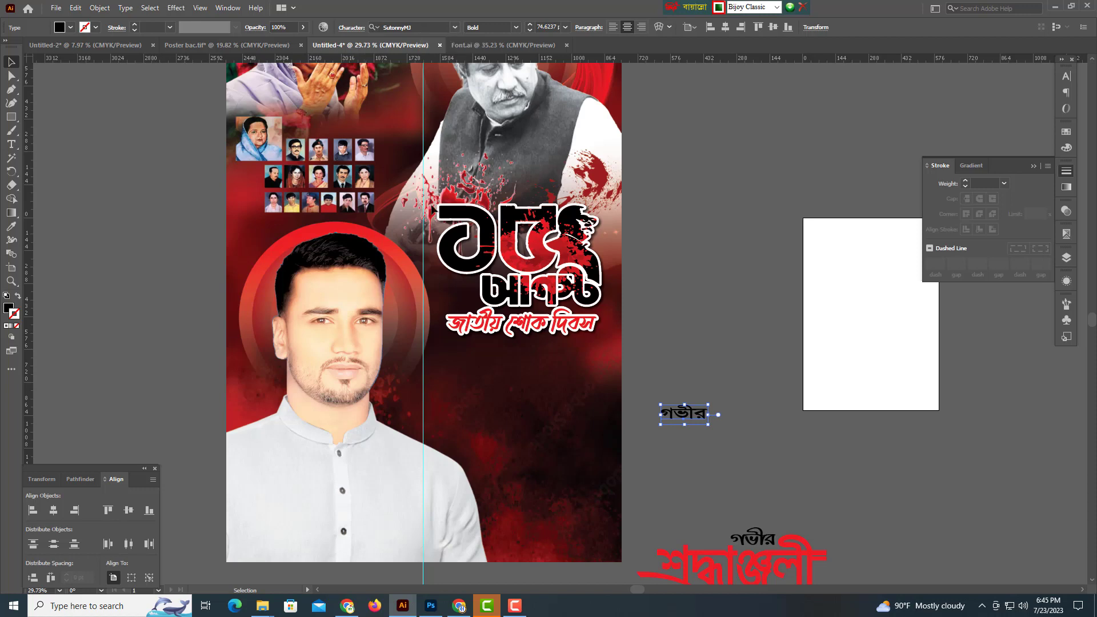
Retype the copy as two lines: 'হাজার বছরের শ্রেষ্ঠ বাঙ্গালী জাতির পিতা বঙ্গবন্ধু'.
click(705, 418)
double_click(708, 269)
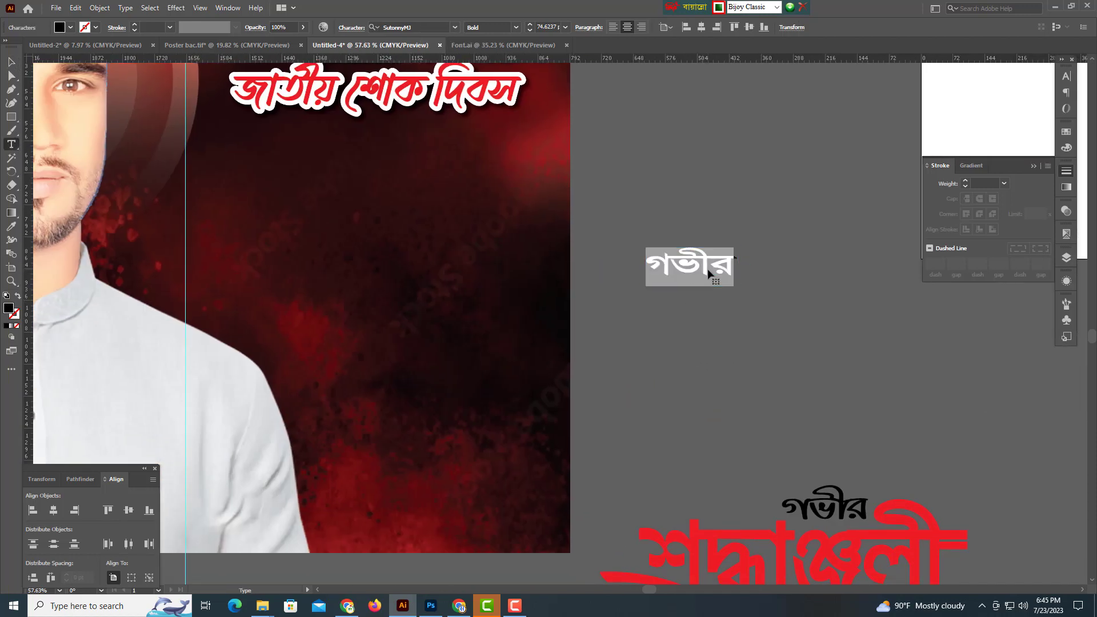
text(ifufv)
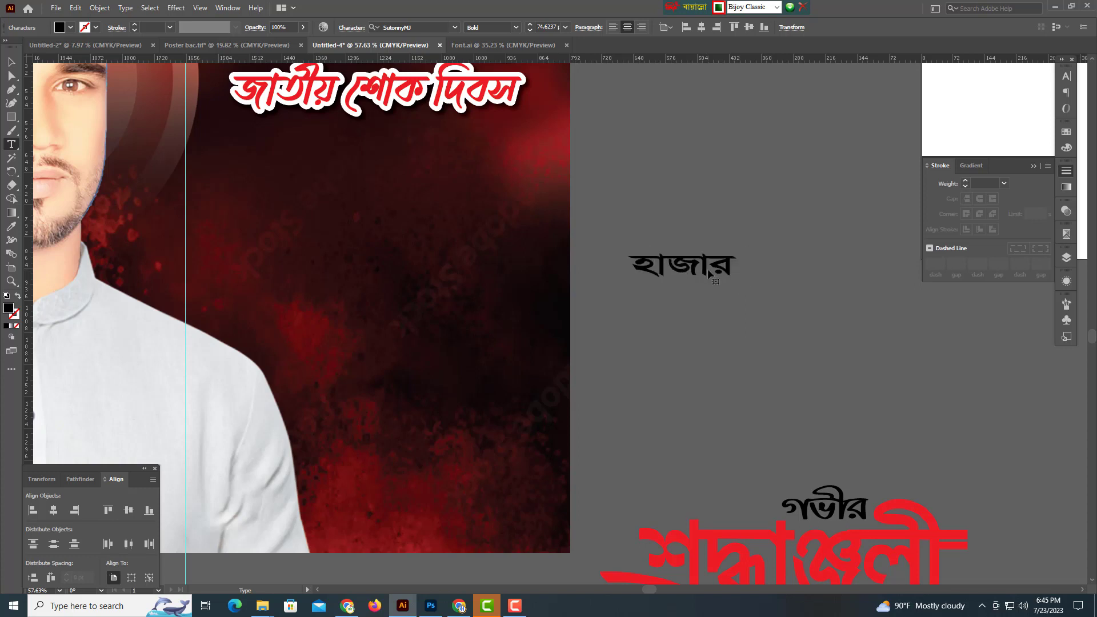
text( hYcvv cMgv)
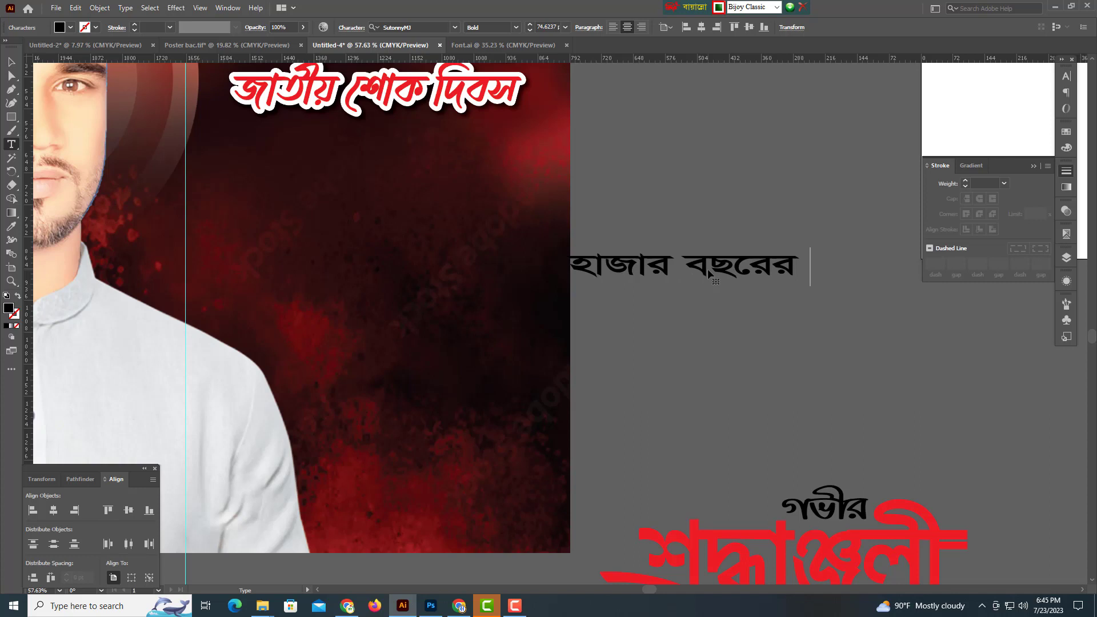
text(NgT hf)
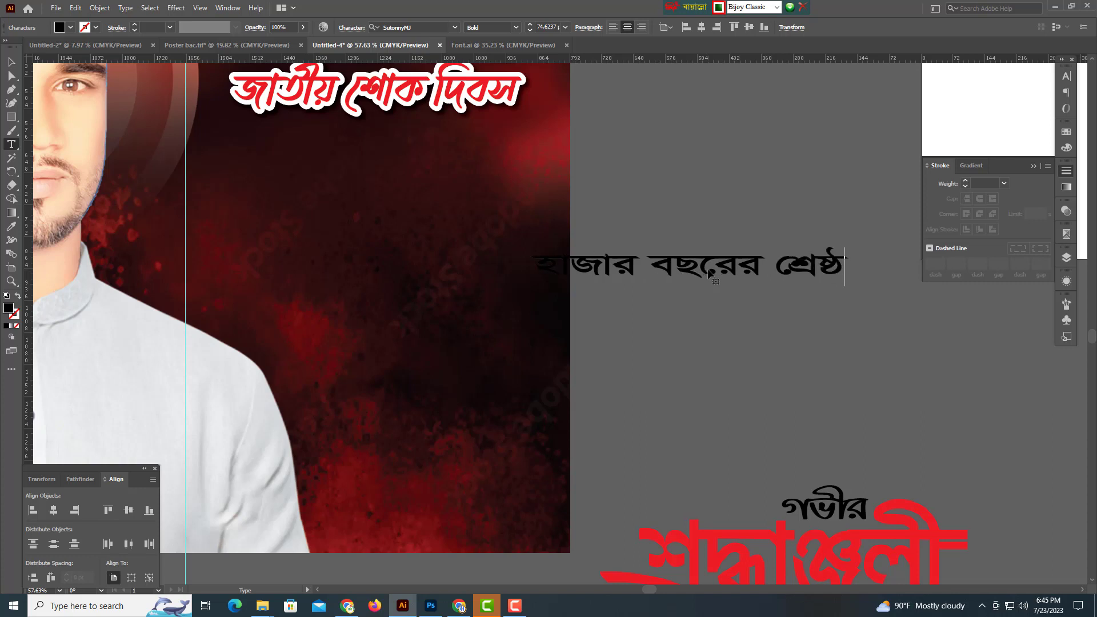
text(qgof/D)
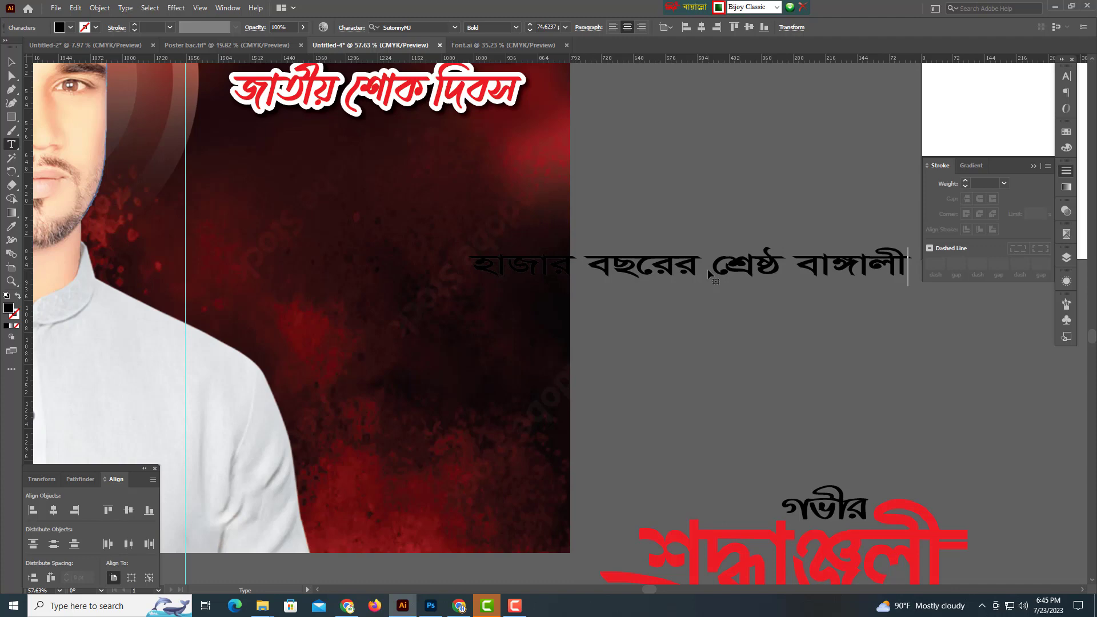
key(Return)
text(ufk)
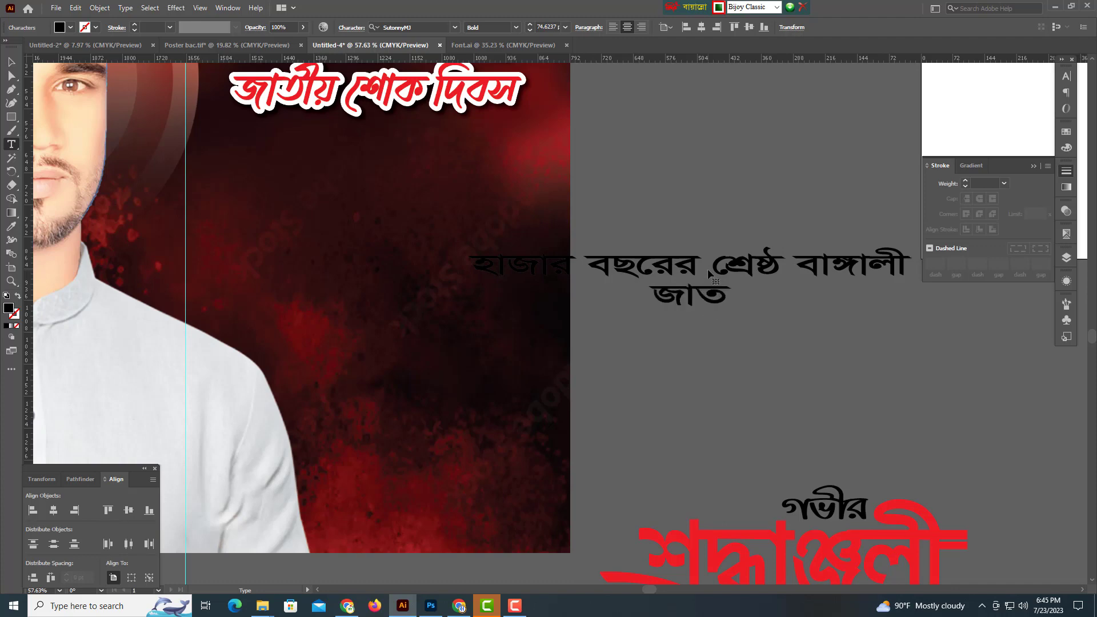
text(dj )
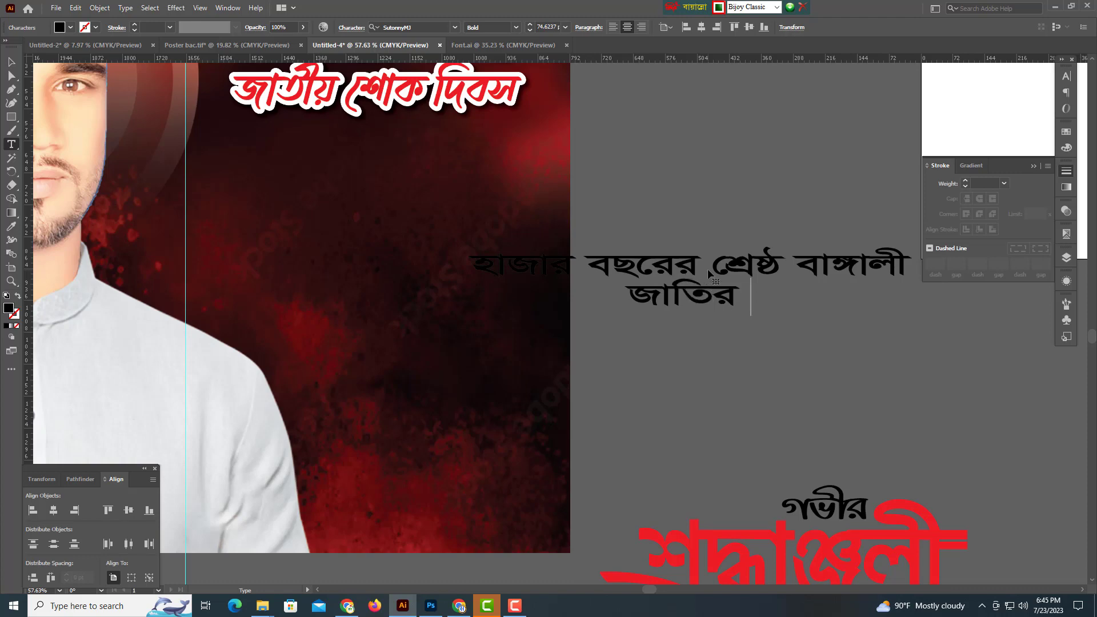
text(dhkf)
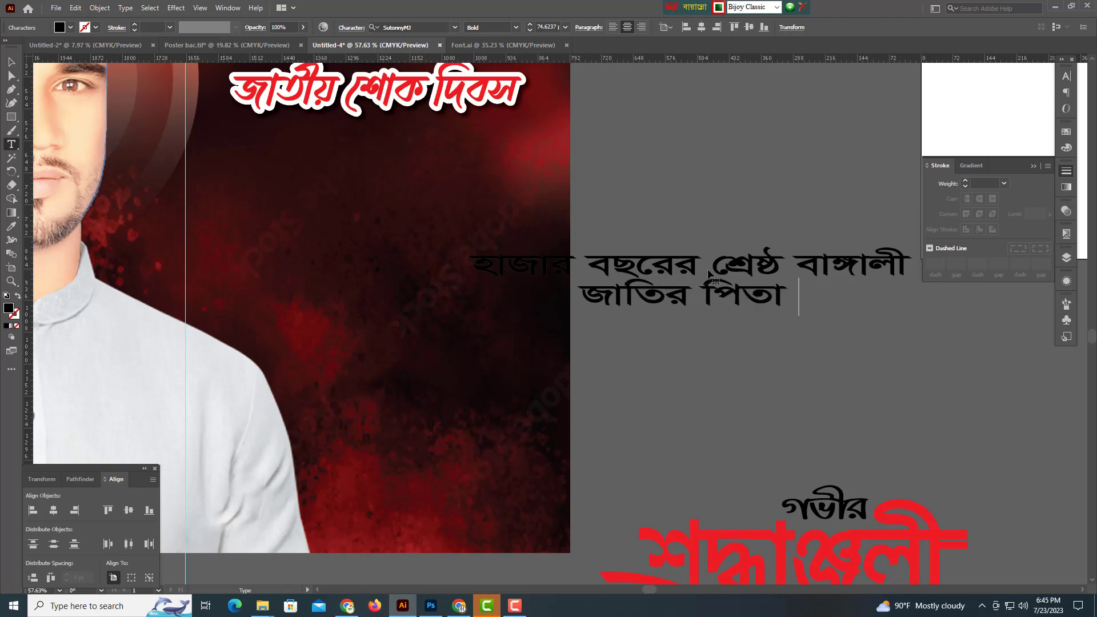
text( hqgohbg)
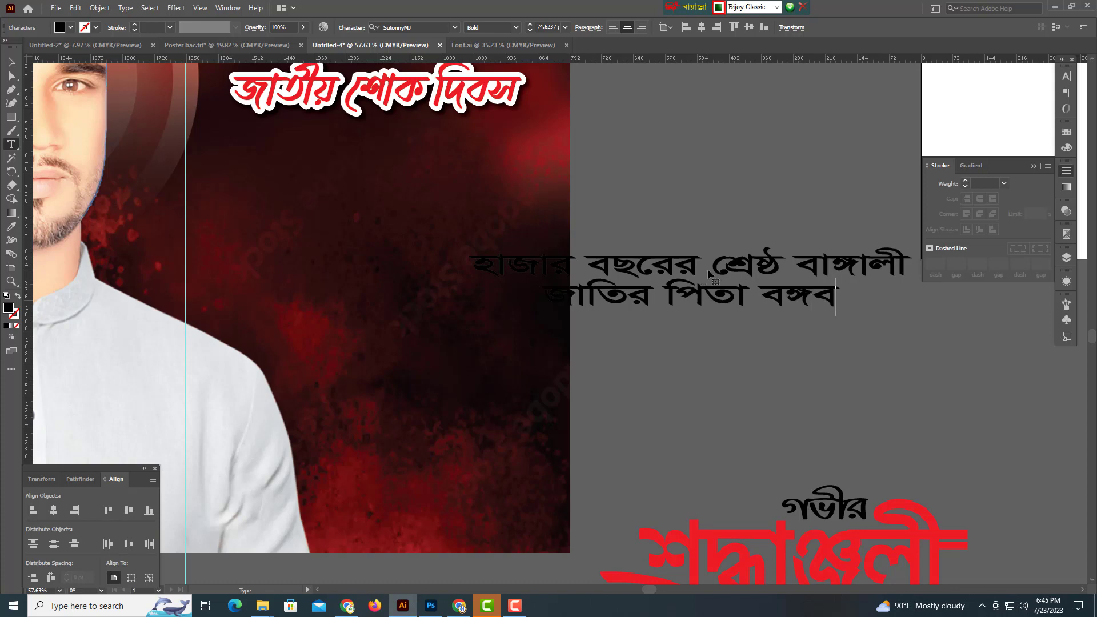
text(Ls)
click(11, 61)
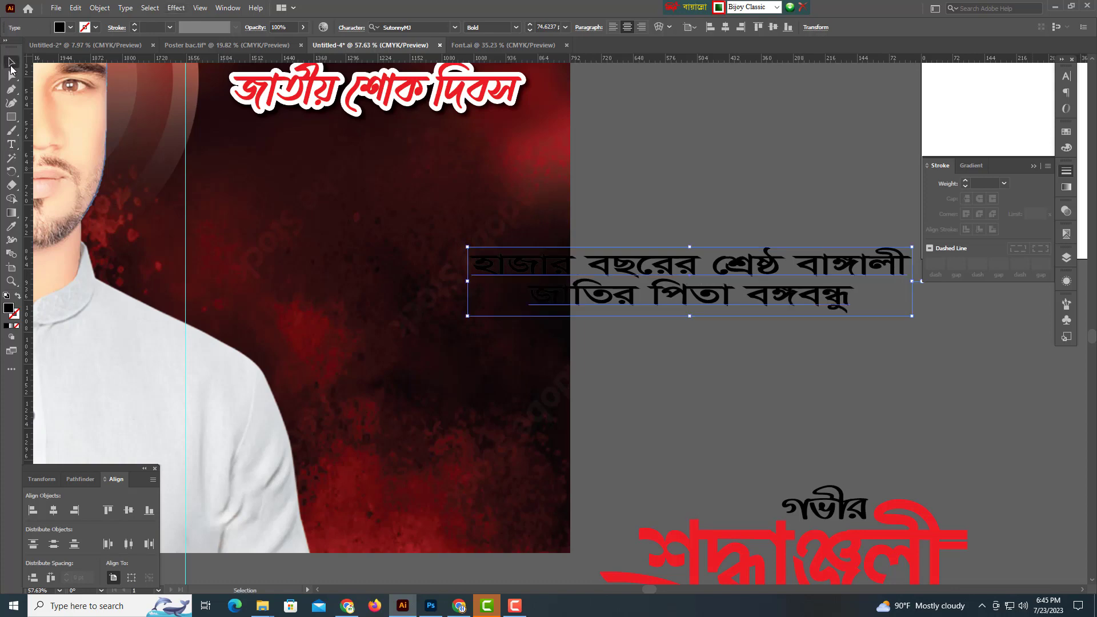
key(ctrl+shift+x)
Set the tribute text's fill colour to white.
drag(745, 308, 618, 292)
scroll(683, 305, down, 3)
scroll(618, 293, up, 2)
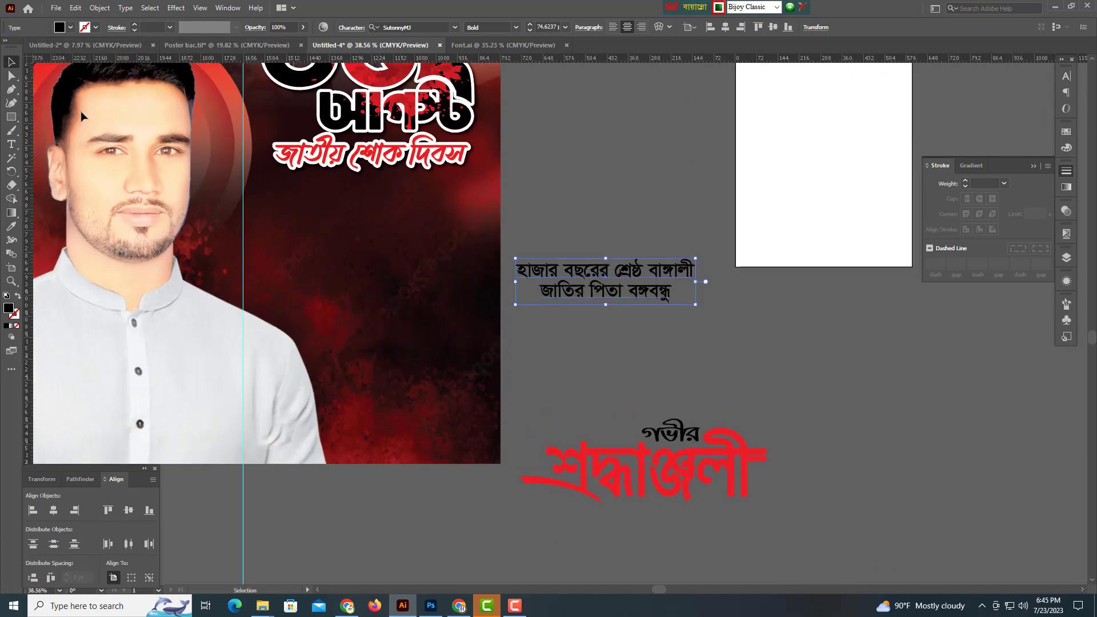
click(1068, 150)
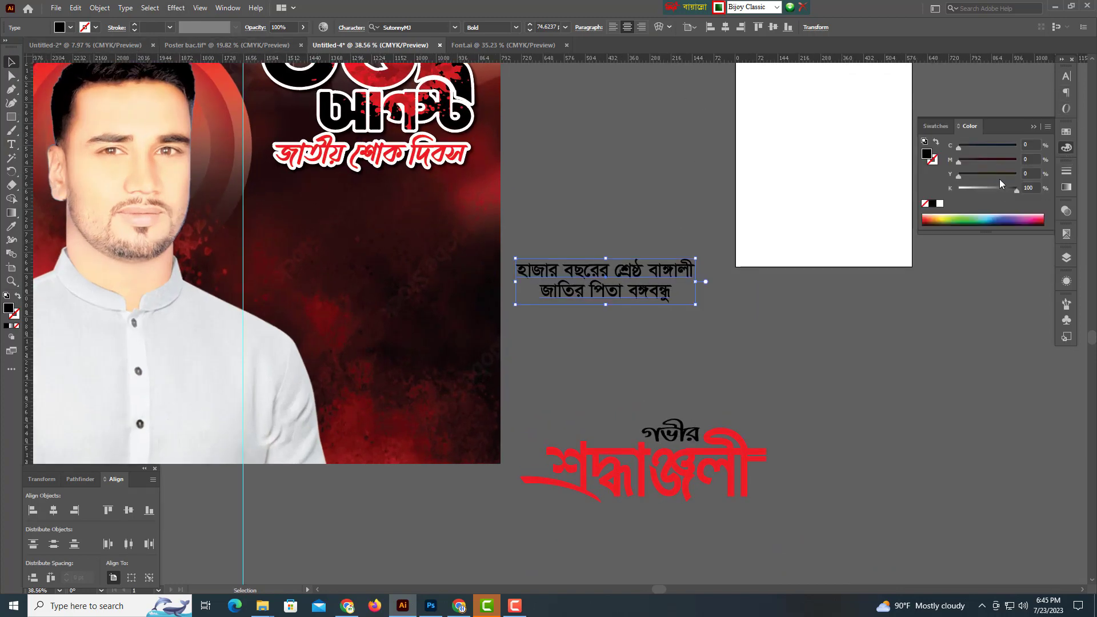
click(941, 203)
drag(723, 274, 850, 299)
Move the white tribute text under the জাতীয় শোক দিবস heading and scale it larger.
drag(800, 310, 559, 267)
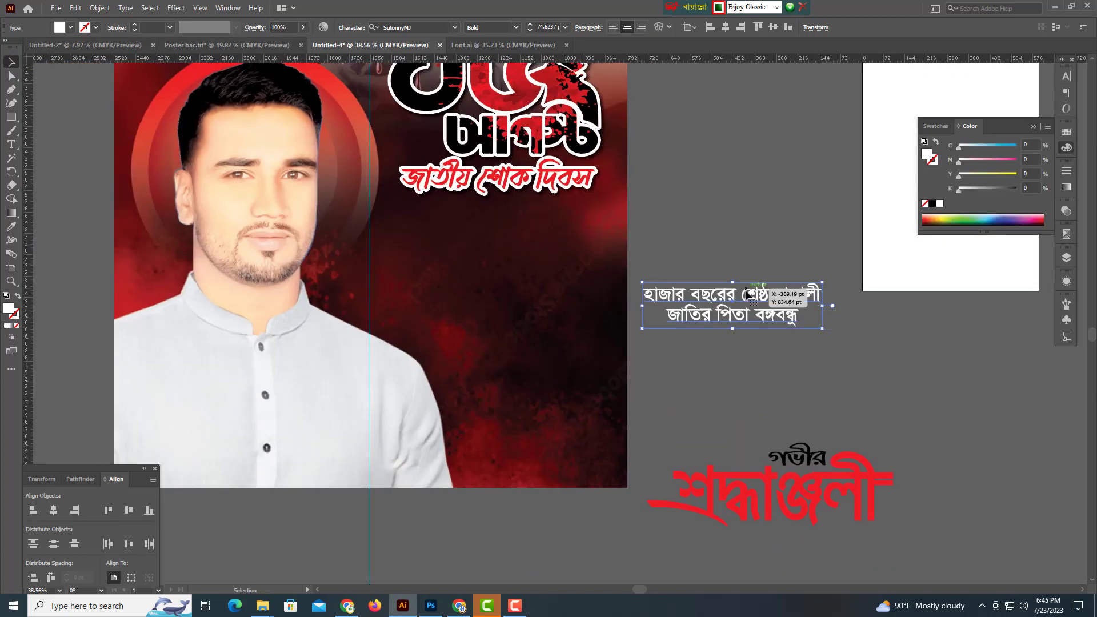
drag(744, 289, 642, 247)
ctrl+drag(633, 256, 735, 266)
mouse_move(735, 267)
mouse_down()
mouse_move(679, 274)
mouse_move(736, 287)
mouse_up()
drag(648, 252, 624, 237)
drag(711, 259, 591, 269)
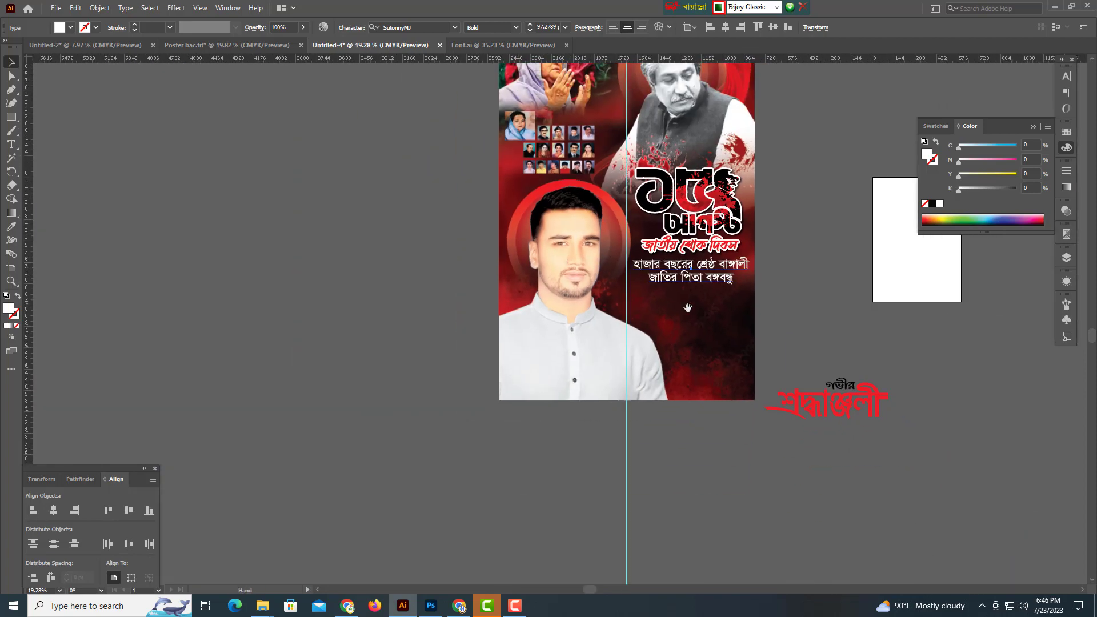
Alt-drag a copy of the tribute text below the original and select all its text.
drag(783, 310, 689, 308)
ctrl+drag(689, 308, 595, 309)
drag(732, 353, 550, 337)
ctrl+drag(549, 336, 646, 340)
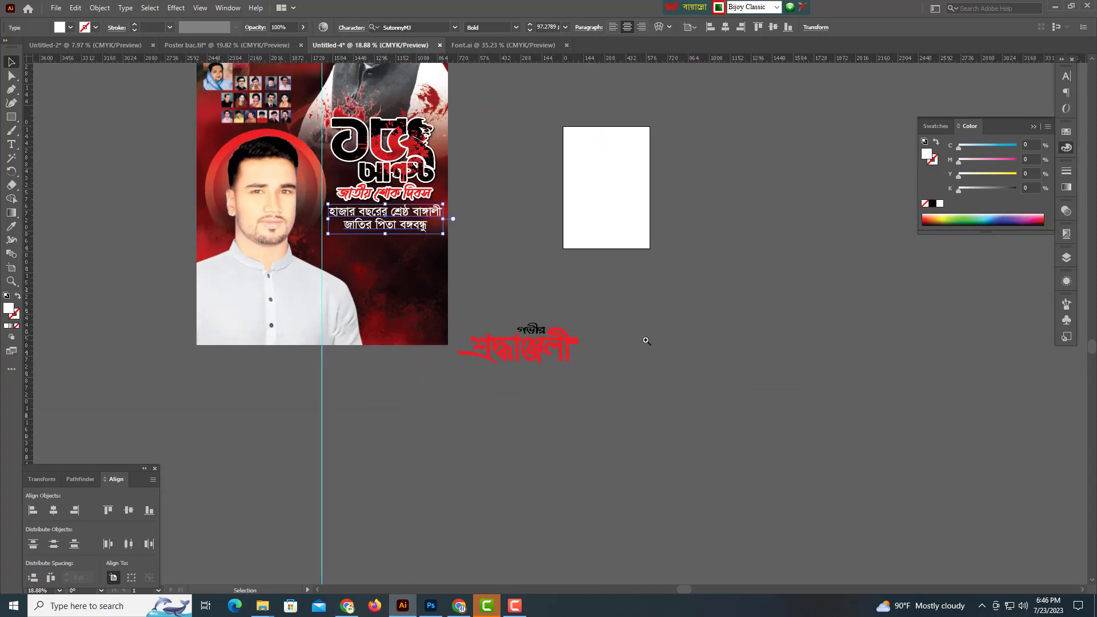
drag(393, 234, 581, 287)
alt+drag(508, 245, 509, 322)
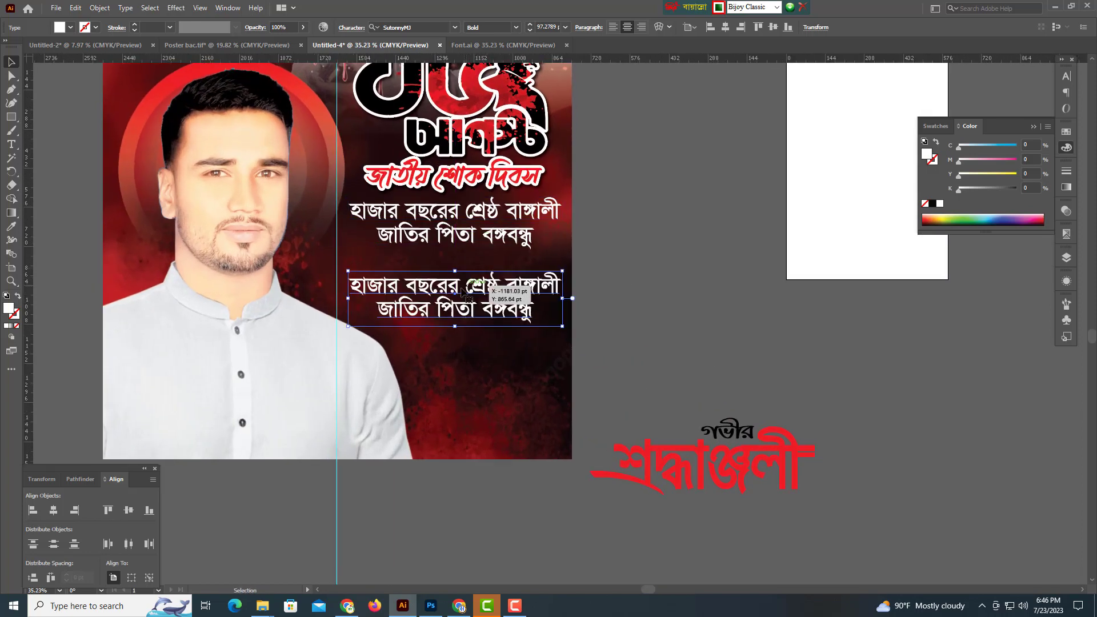
double_click(460, 289)
key(ctrl+a)
Retype the copy as 'শেখ মুজিবুর রহমান ও' without a leading space, with the final ও at 63 pt.
text(()
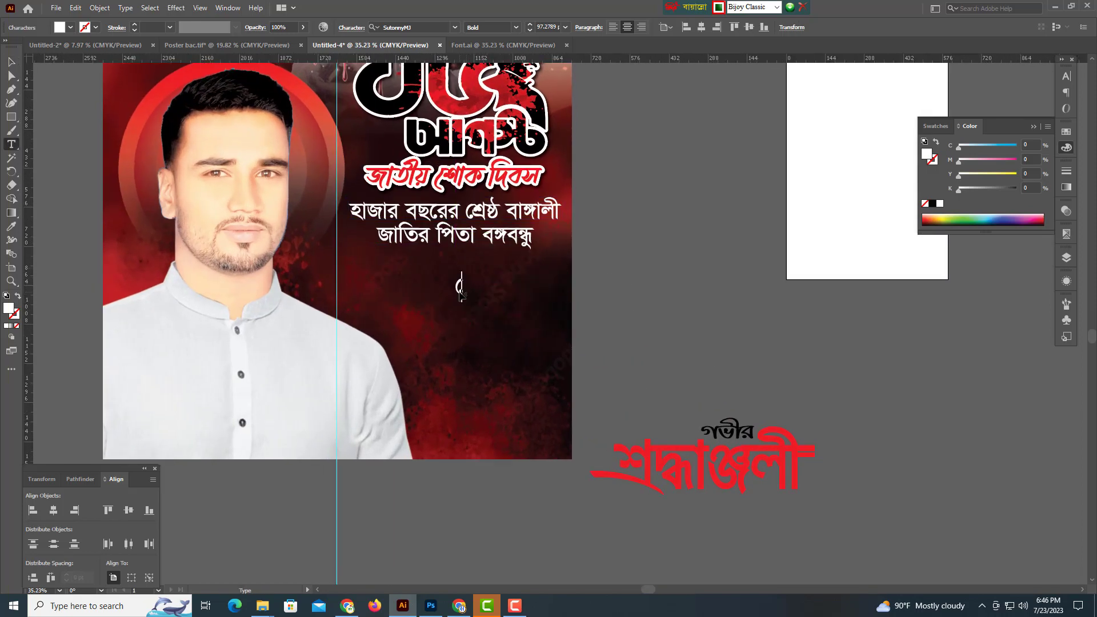
text(শখ মুজিবুর)
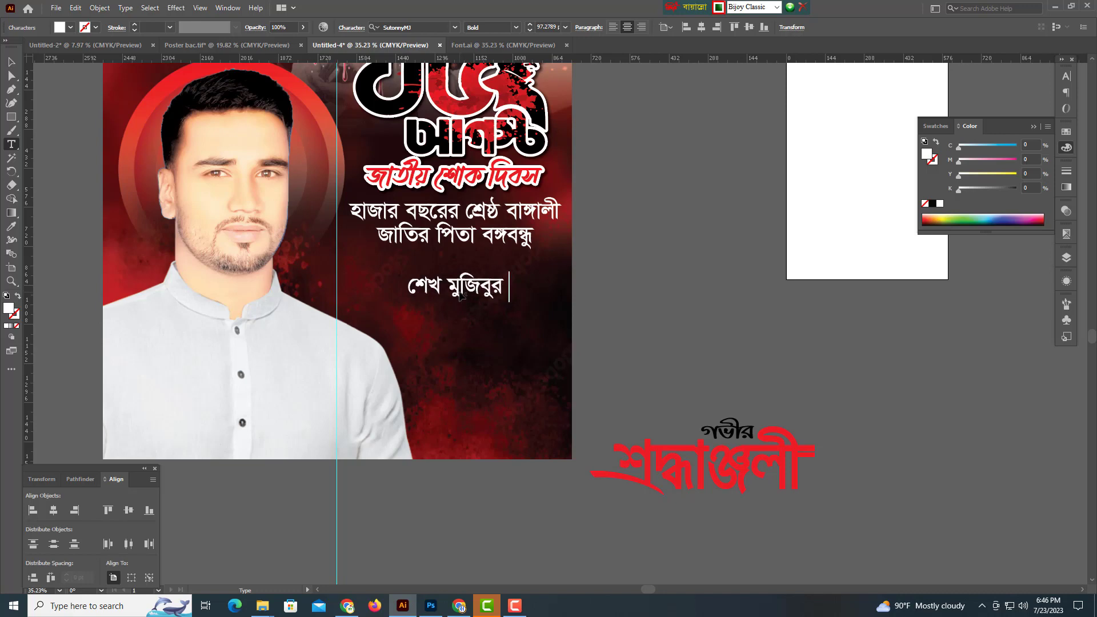
text(রহমান)
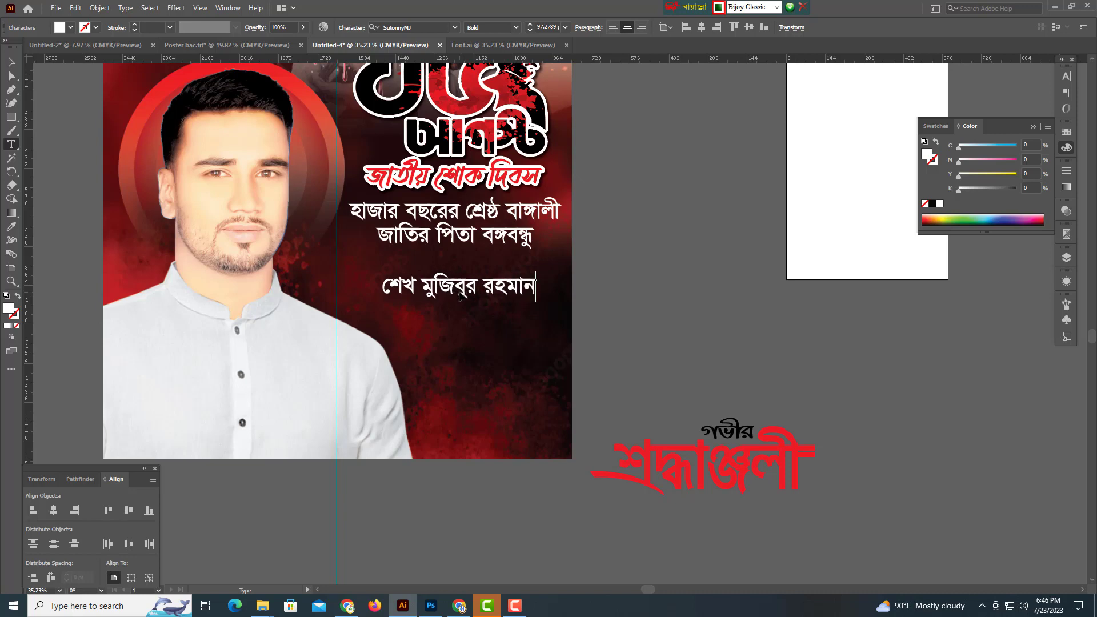
text( ও)
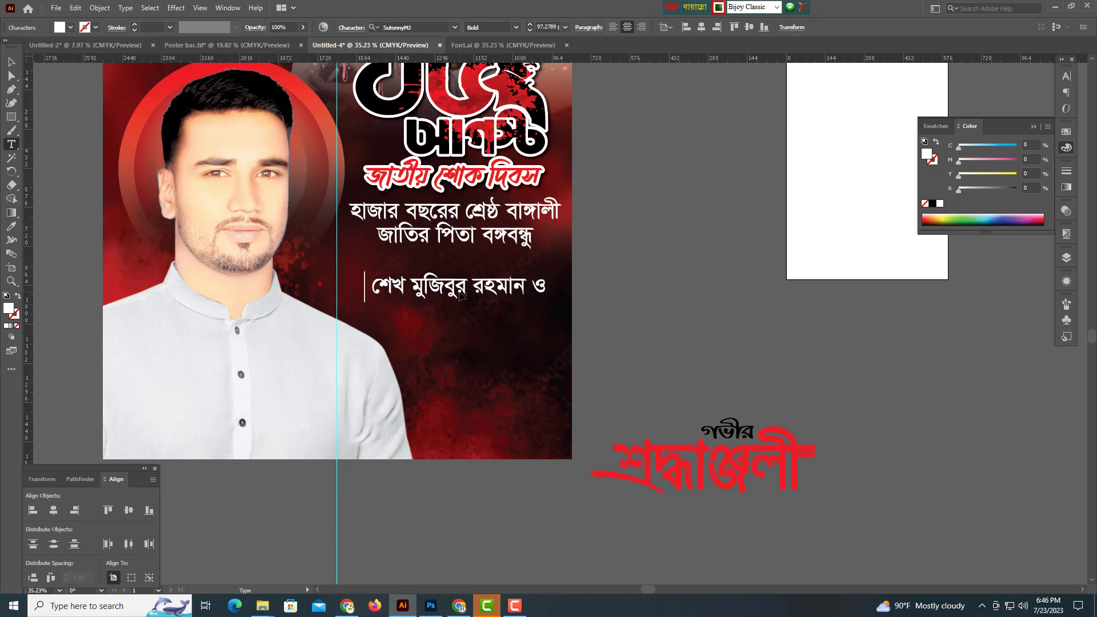
key(BackSpace)
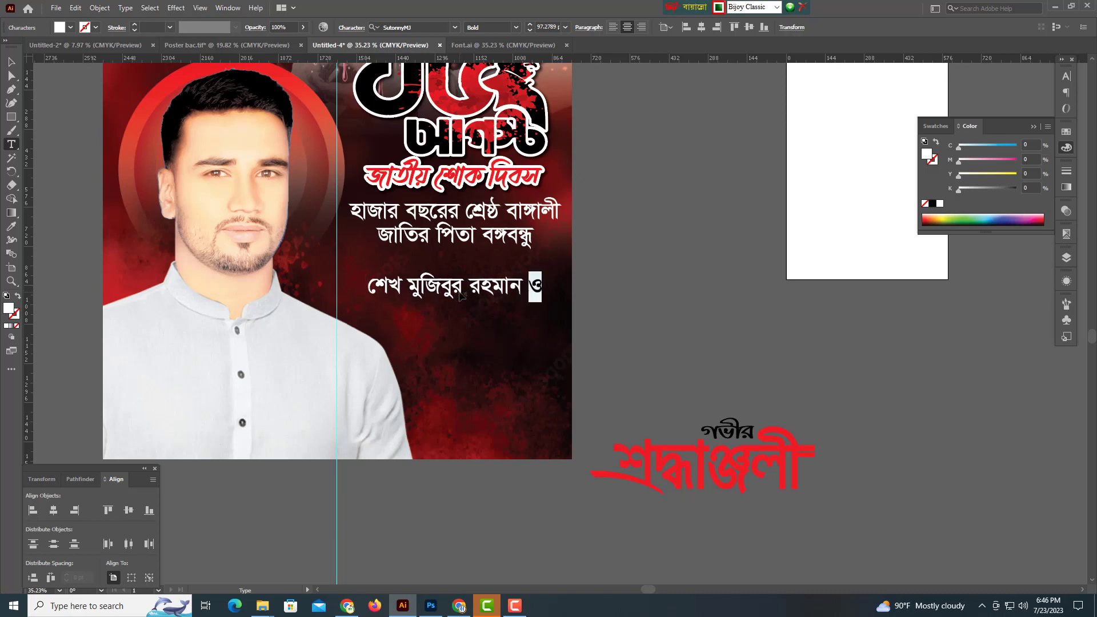
click(1067, 76)
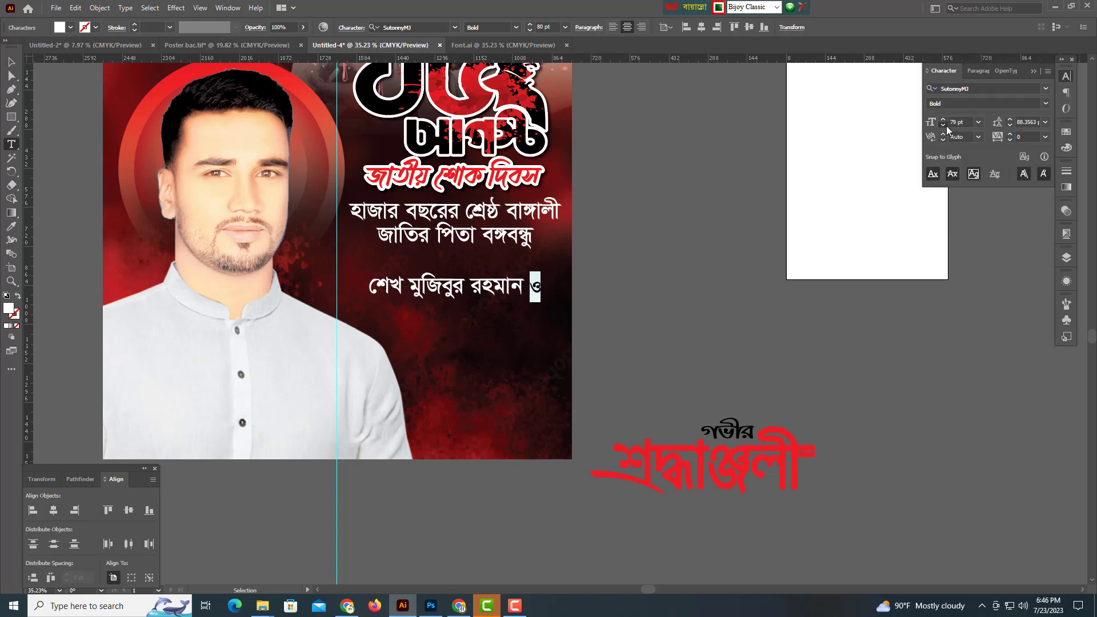
click(12, 62)
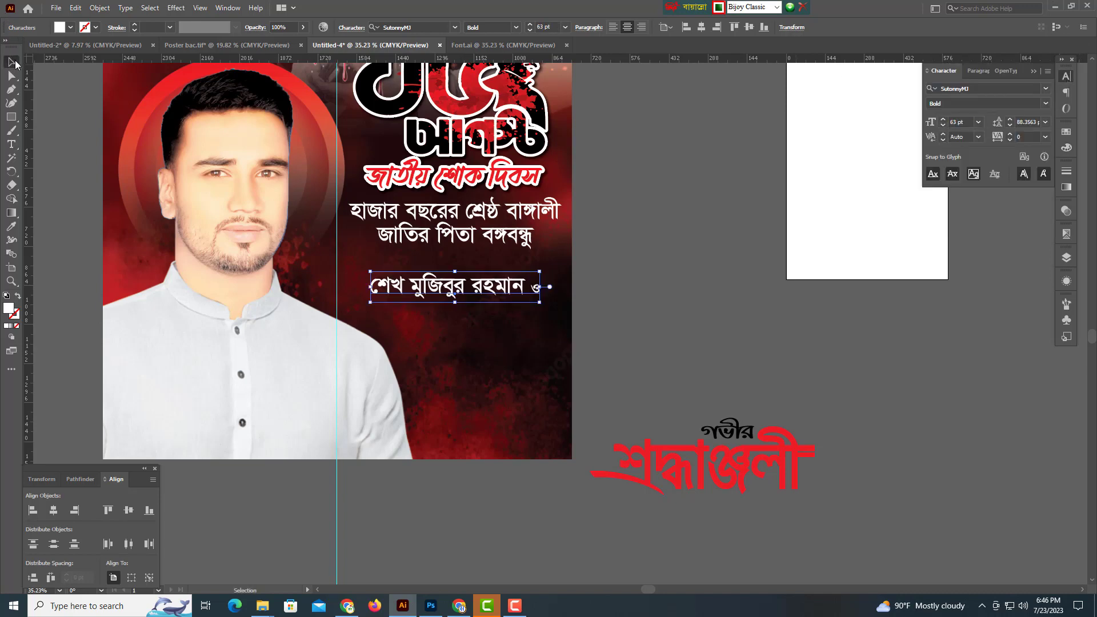
drag(438, 231, 517, 268)
Set the name line's font to TeeshtaMJ Bold.
click(434, 26)
text(U)
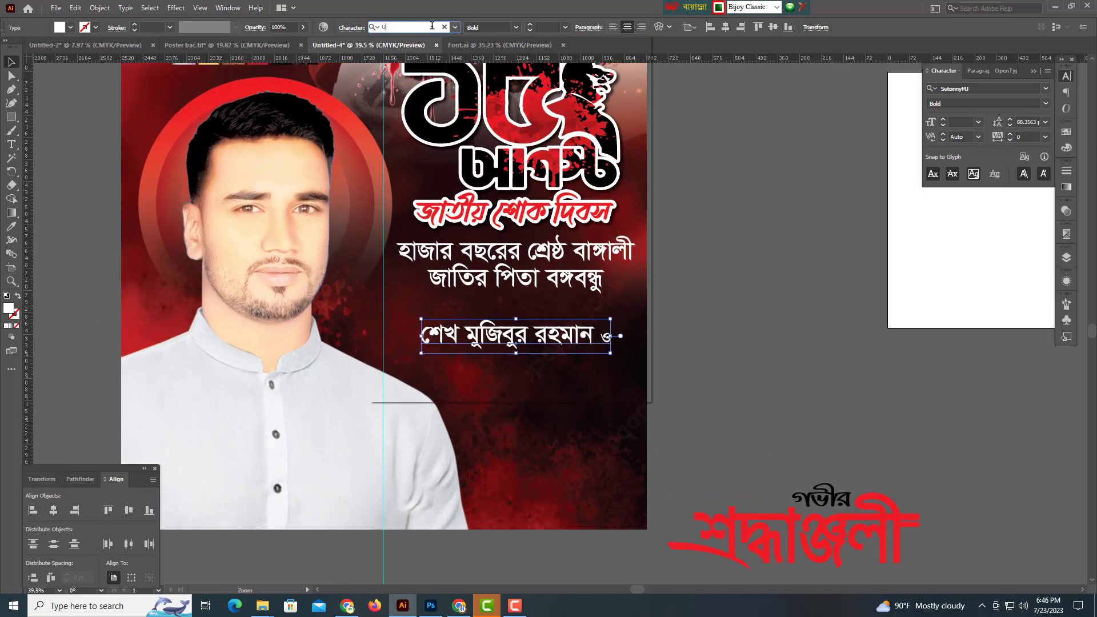
key(BackSpace)
key(ctrl+alt+b)
text(t)
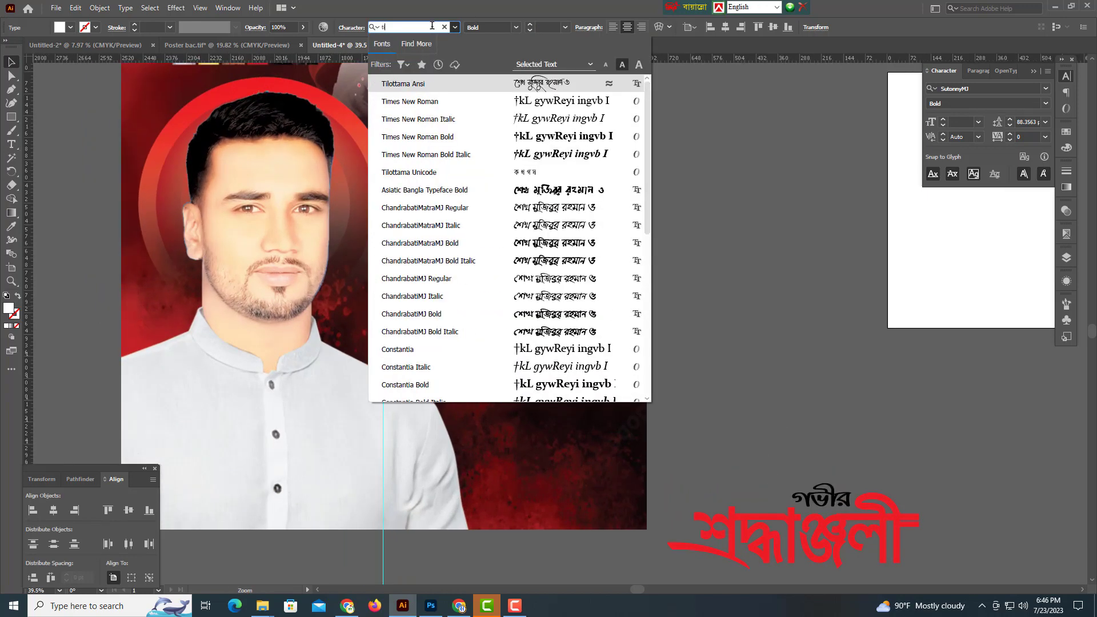
text(i)
key(Down)
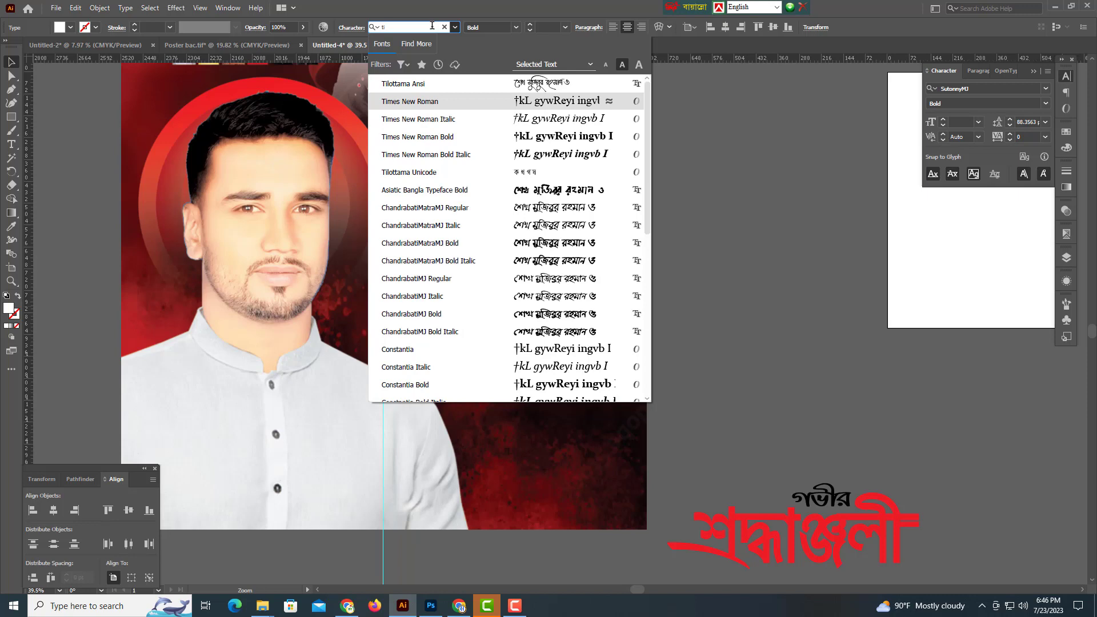
key(BackSpace)
text(e)
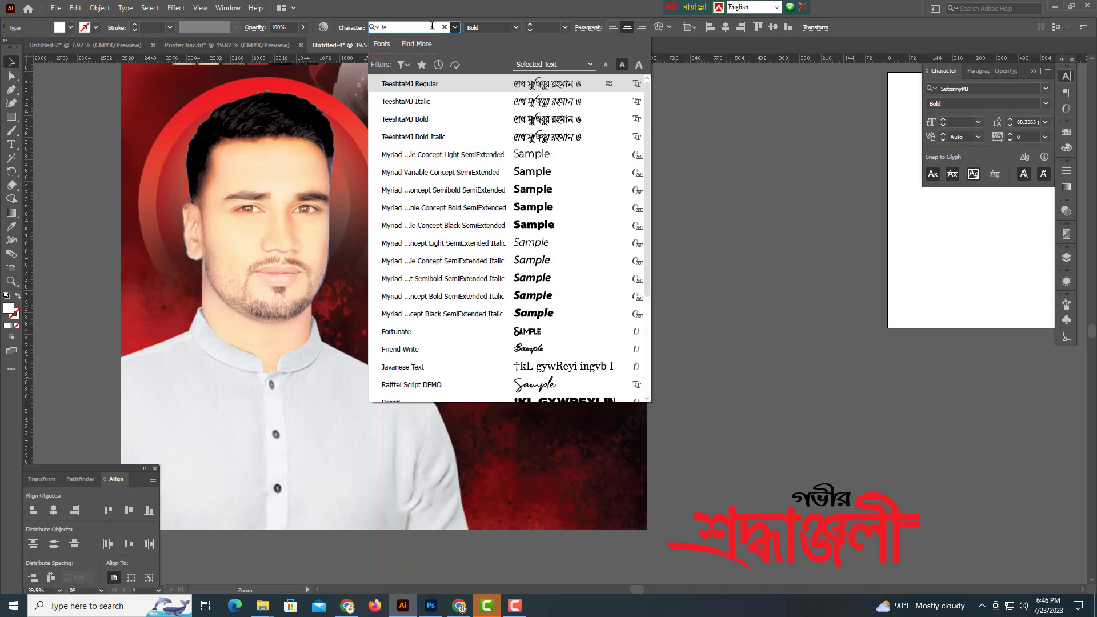
key(Down)
key(Down)
key(Return)
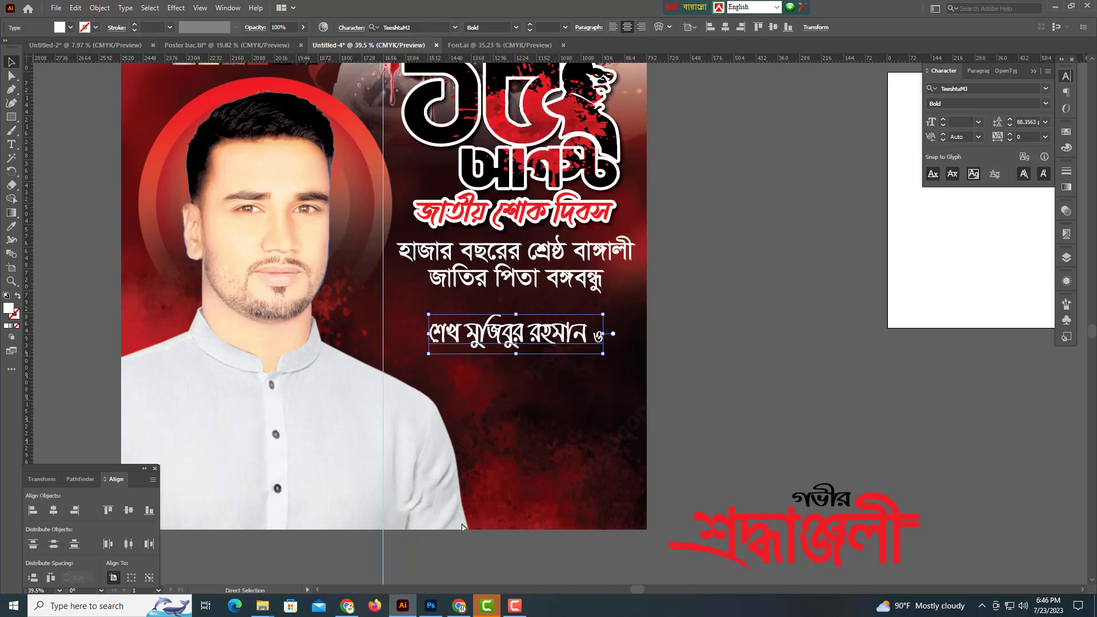
Scale the name line larger.
drag(555, 341, 461, 350)
scroll(462, 356, up, 5)
drag(409, 240, 524, 327)
scroll(575, 367, down, 2)
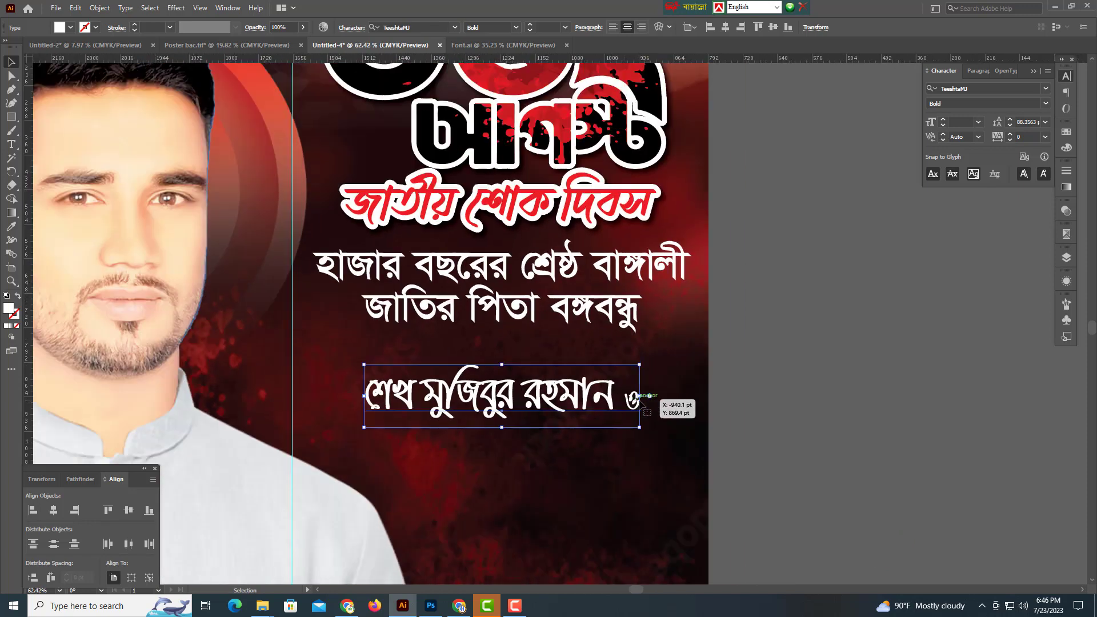
drag(640, 396, 685, 413)
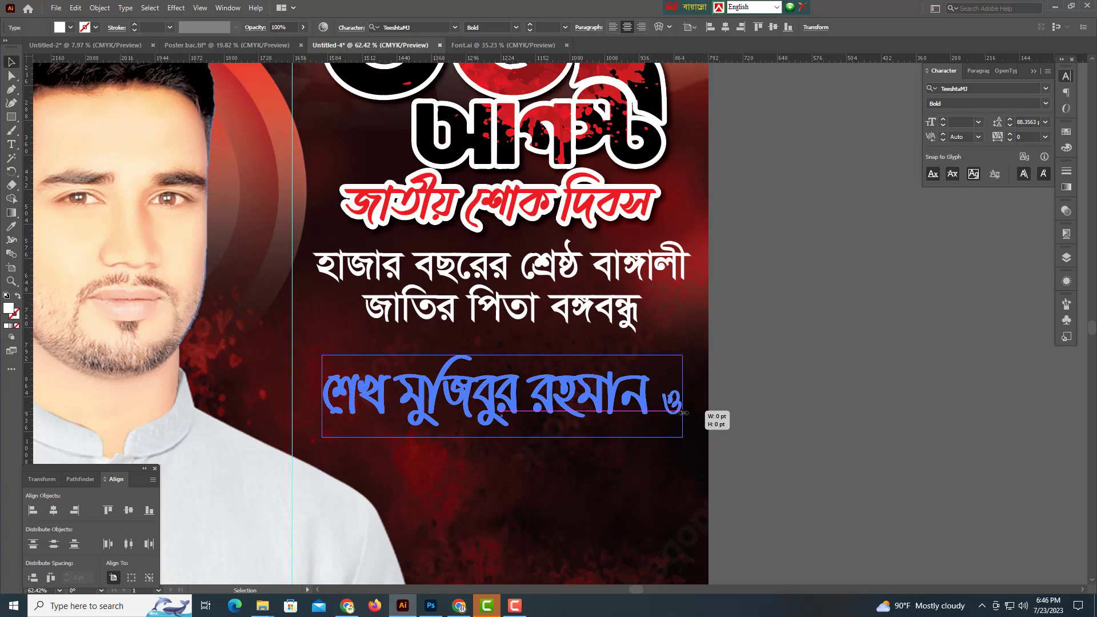
drag(684, 413, 689, 414)
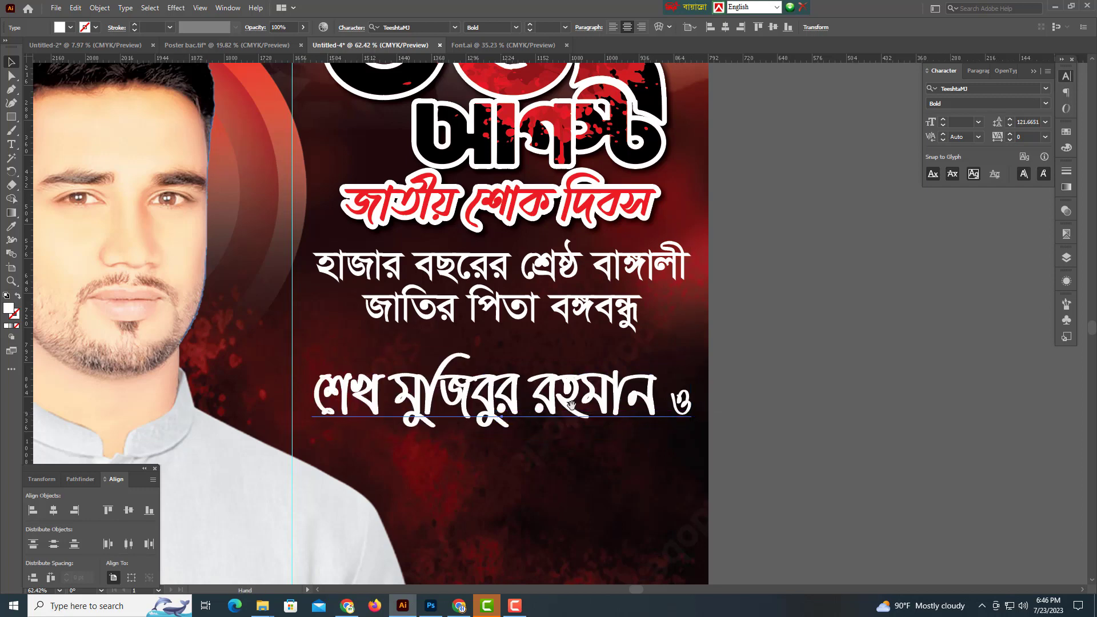
Make the name line yellow (Y 100) and move it slightly upward.
click(1067, 147)
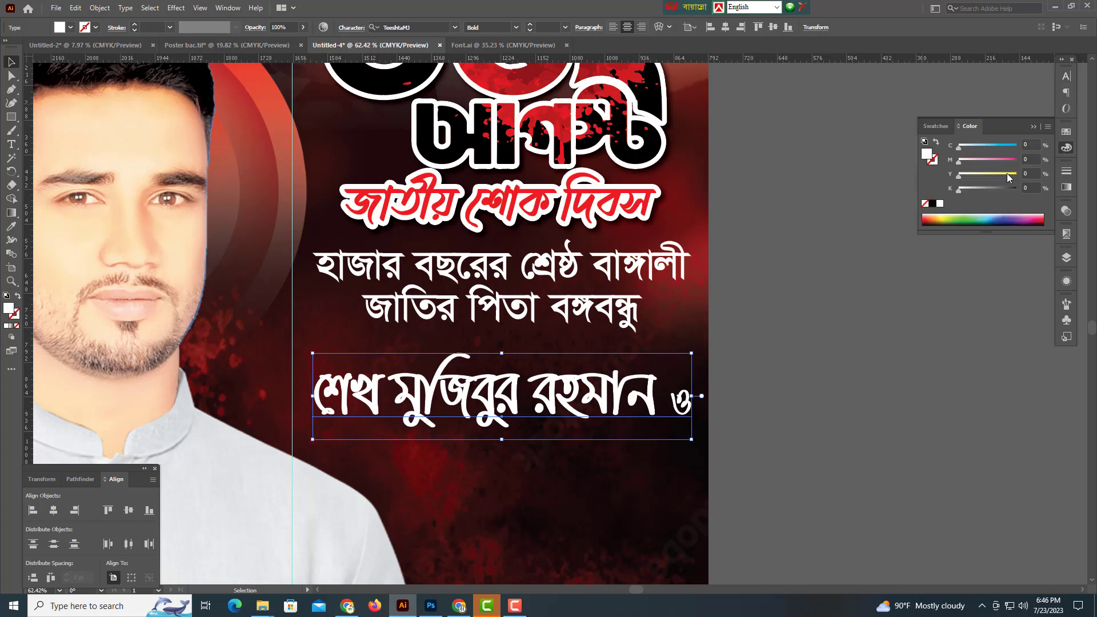
drag(1007, 174, 1017, 173)
drag(791, 289, 808, 239)
scroll(566, 349, up, 2)
drag(564, 350, 609, 278)
Alt-drag a copy of the white tagline below the yellow name line.
scroll(543, 312, down, 2)
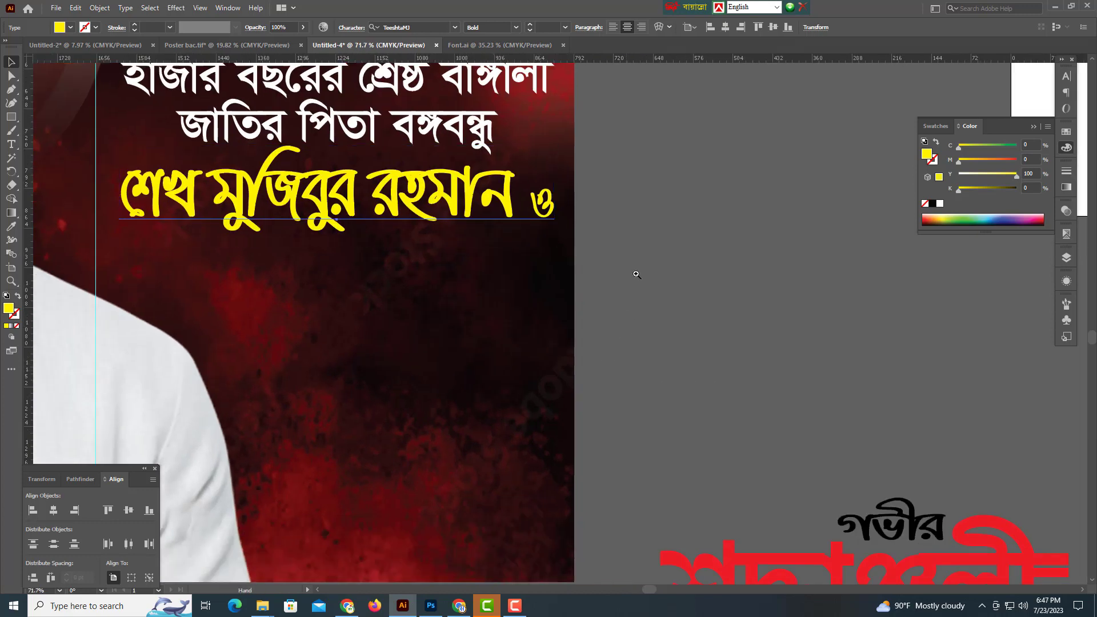
drag(629, 295, 592, 335)
drag(457, 214, 473, 377)
Replace the copied tagline with 'তার পরিবারের সকল শহীদ সদস্যদের প্রতি' and nudge it up slightly.
key(ctrl+a)
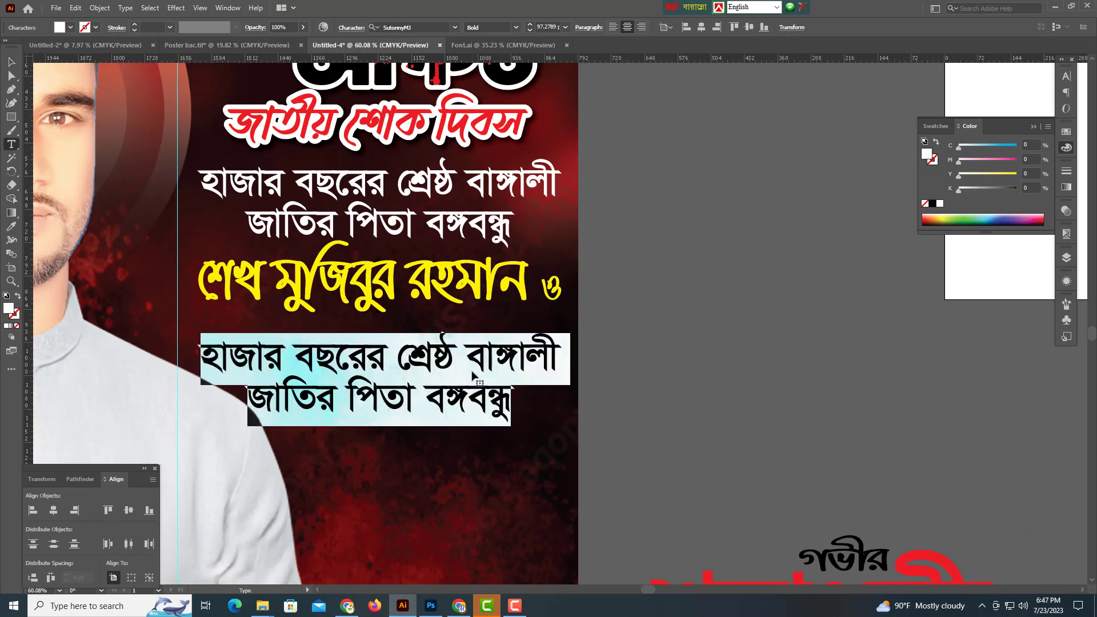
text(শভ)
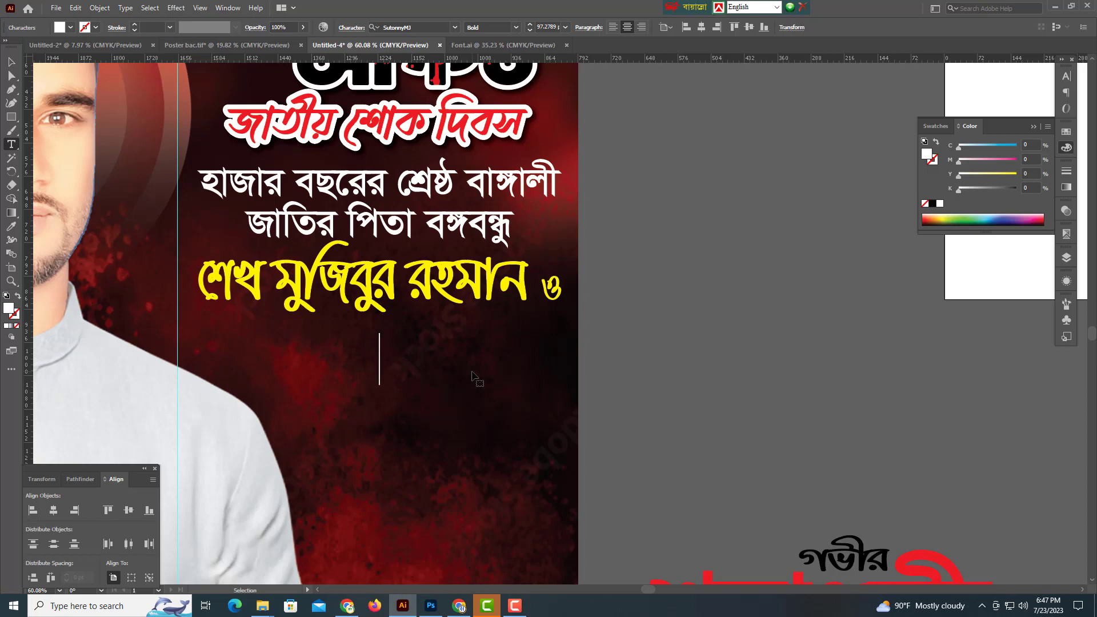
text(পরিবারের সকল )
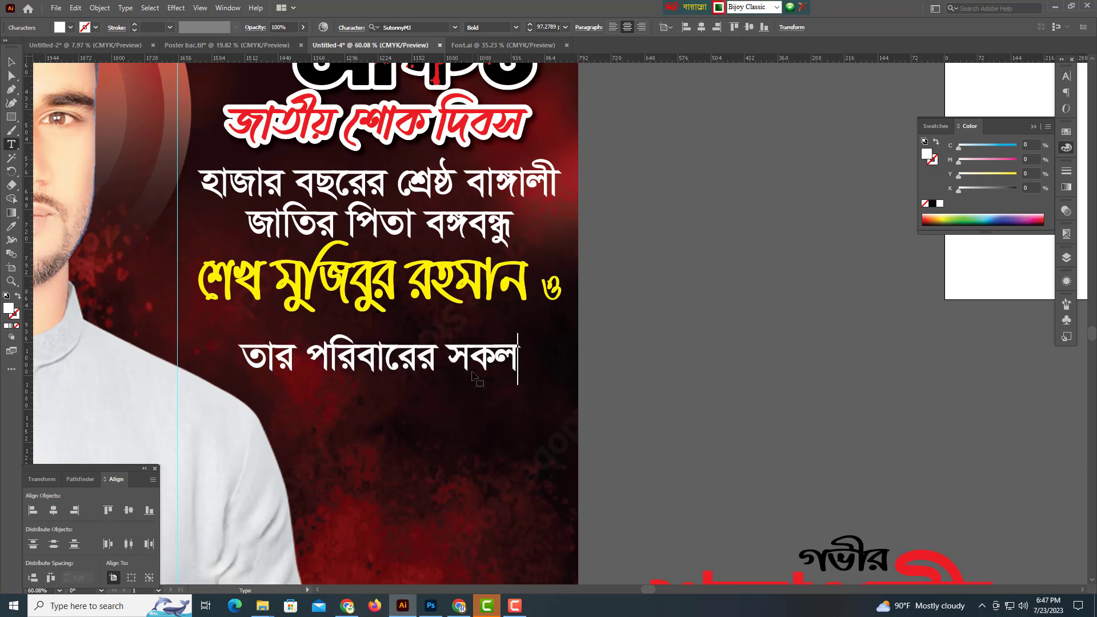
text(শহীদ)
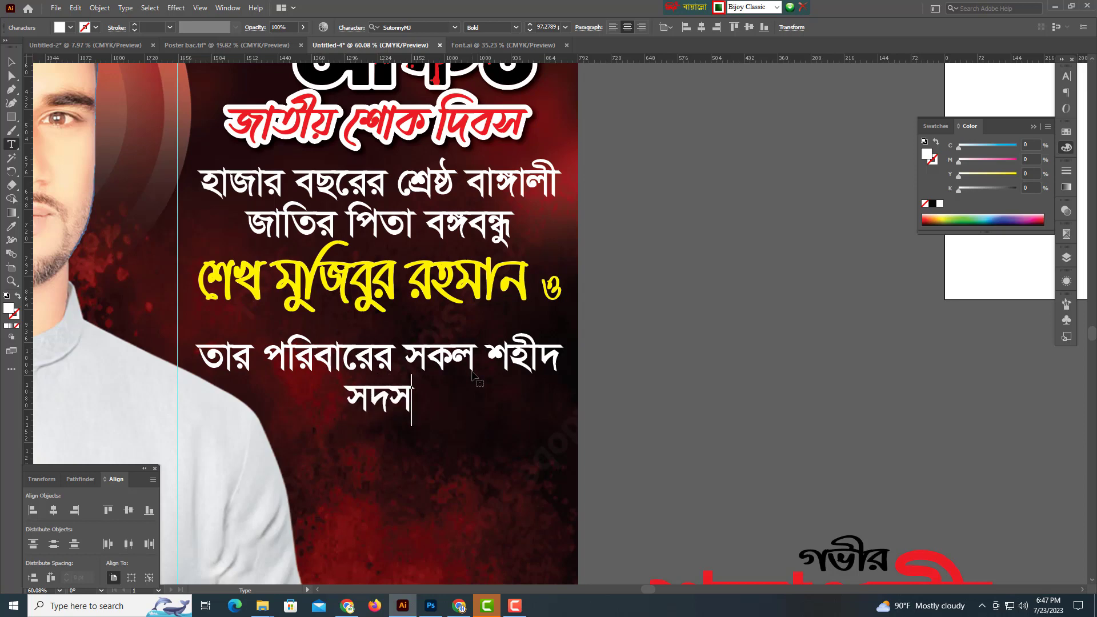
text(সদস্যদের প্রতি)
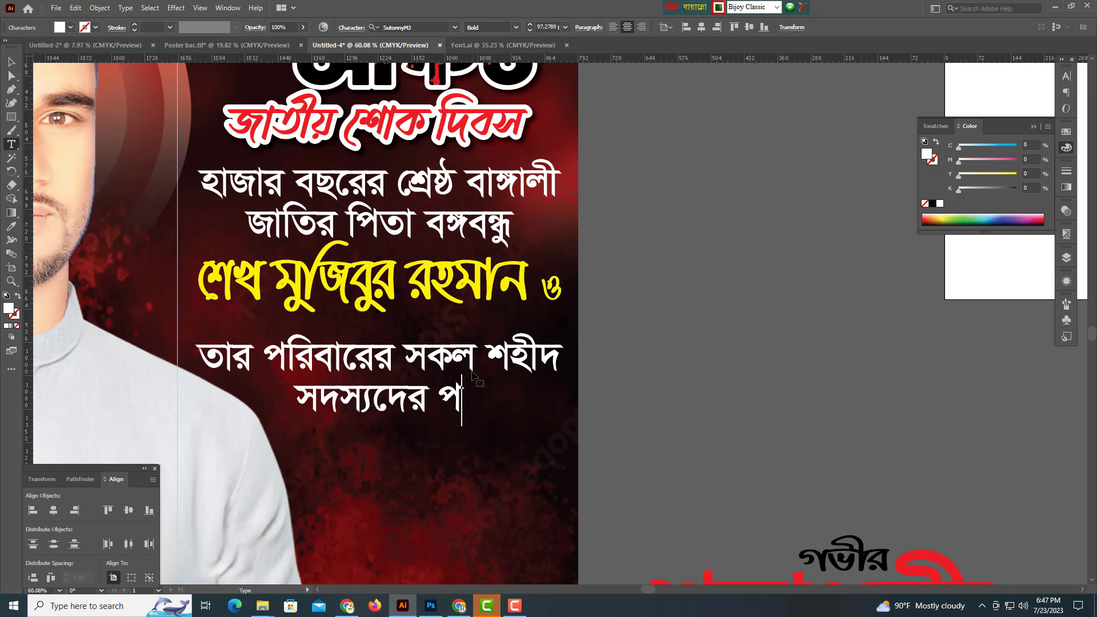
click(16, 58)
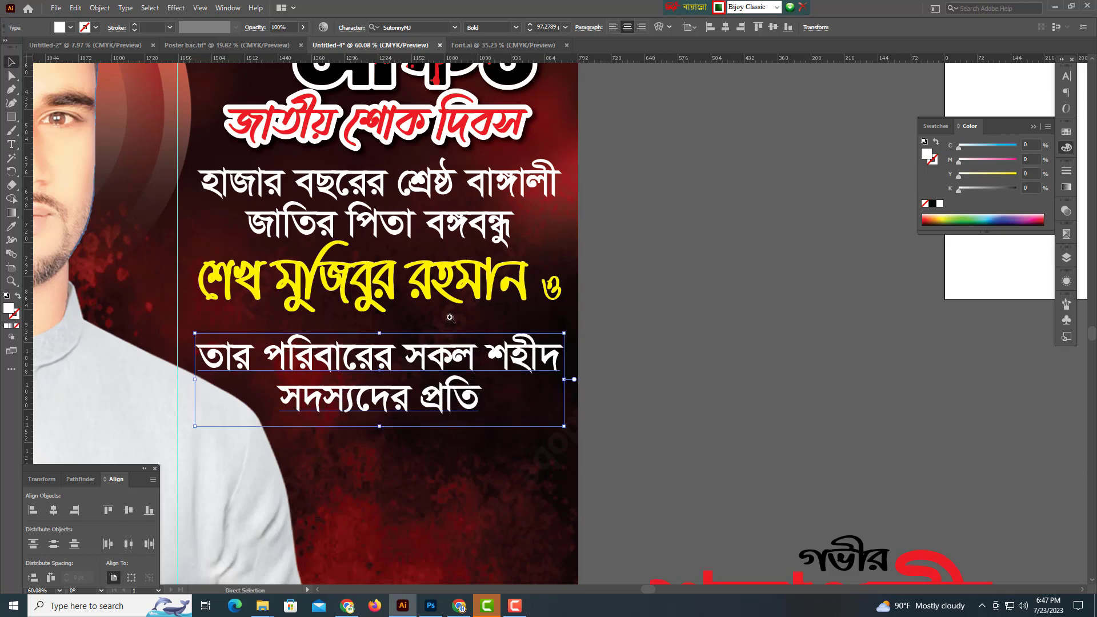
scroll(634, 339, down, 2)
drag(465, 358, 465, 350)
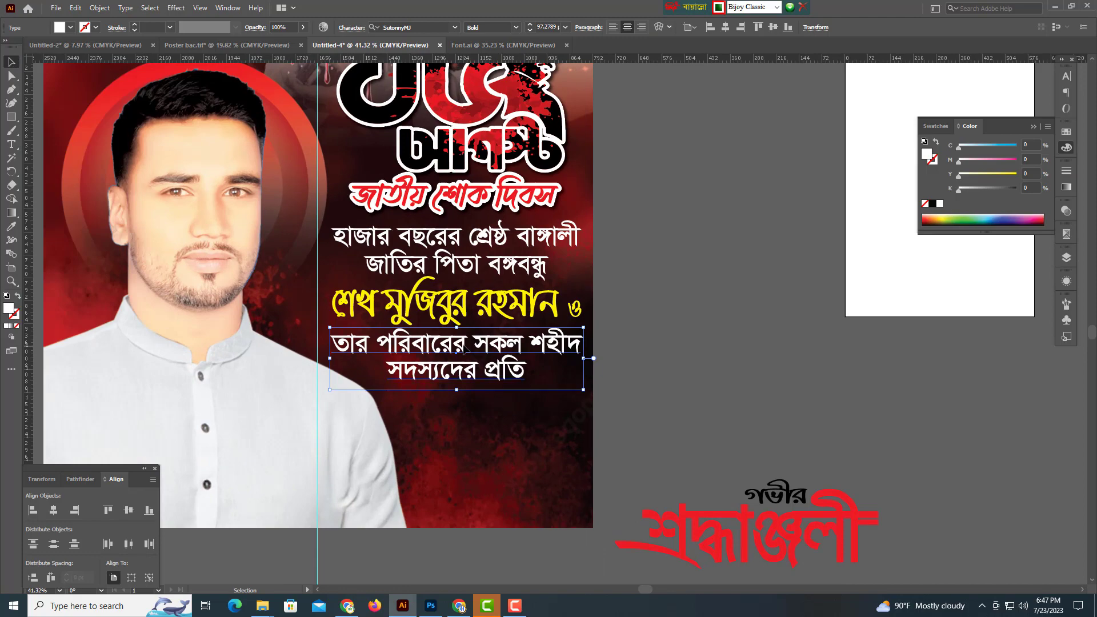
Tighten the leading of the tribute lines and shift the top two lines up a little.
key(alt+Up)
scroll(440, 351, down, 2)
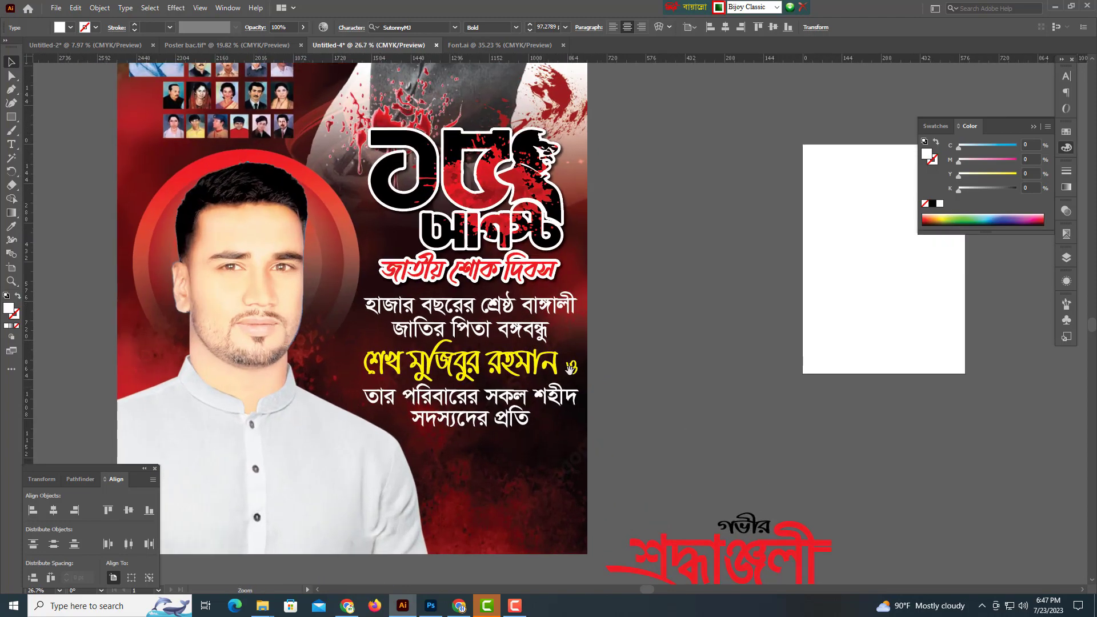
click(511, 432)
scroll(452, 400, up, 4)
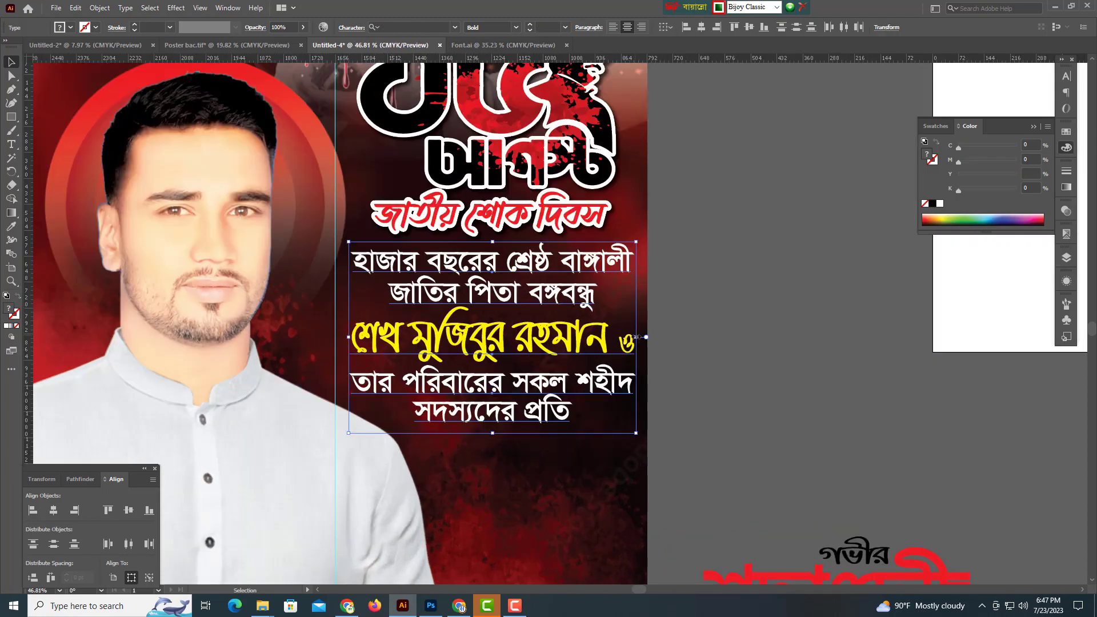
click(708, 334)
drag(492, 271, 491, 258)
Enlarge the yellow শেখ মুজিবুর রহমান ও line on its own.
click(618, 343)
drag(613, 340, 639, 330)
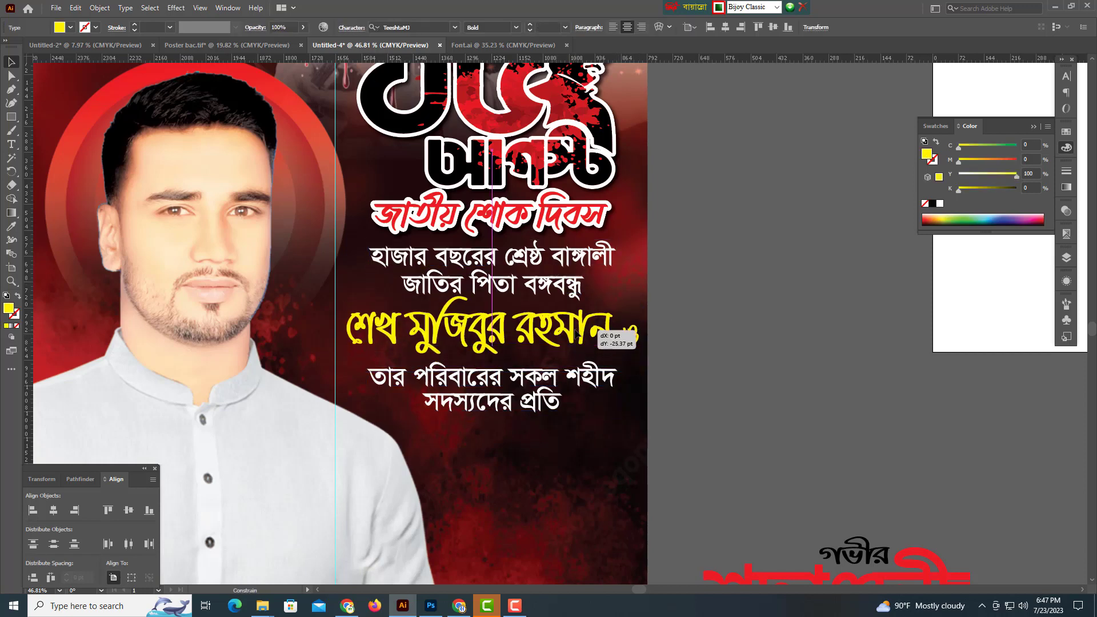
click(534, 382)
scroll(609, 412, down, 5)
scroll(610, 412, up, 2)
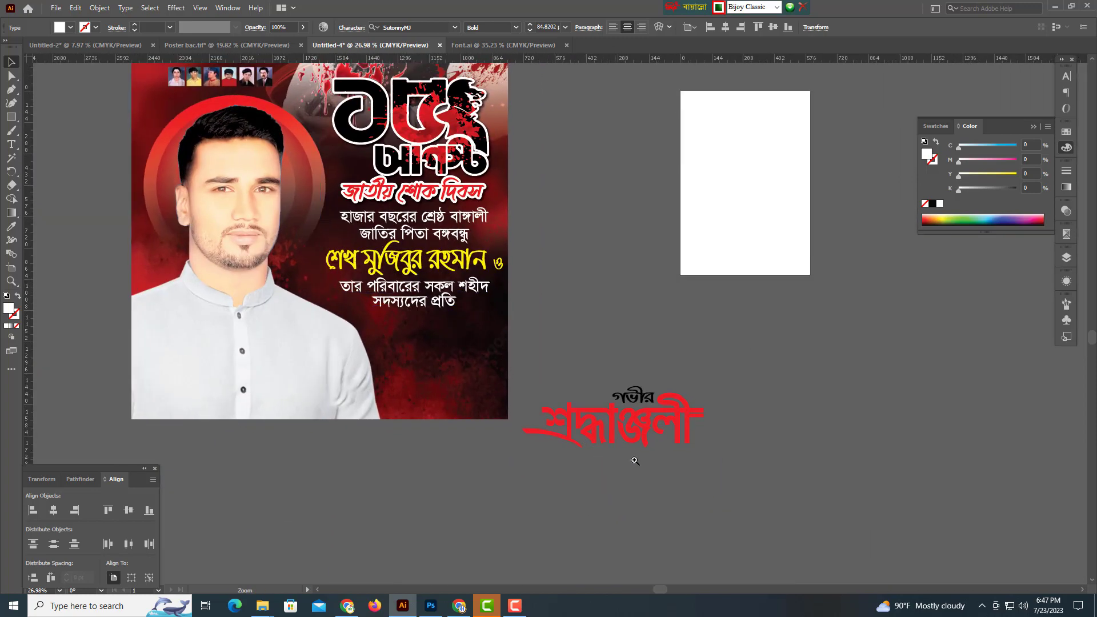
Drag the red শ্রদ্ধাঞ্জলী lettering toward the poster.
click(570, 389)
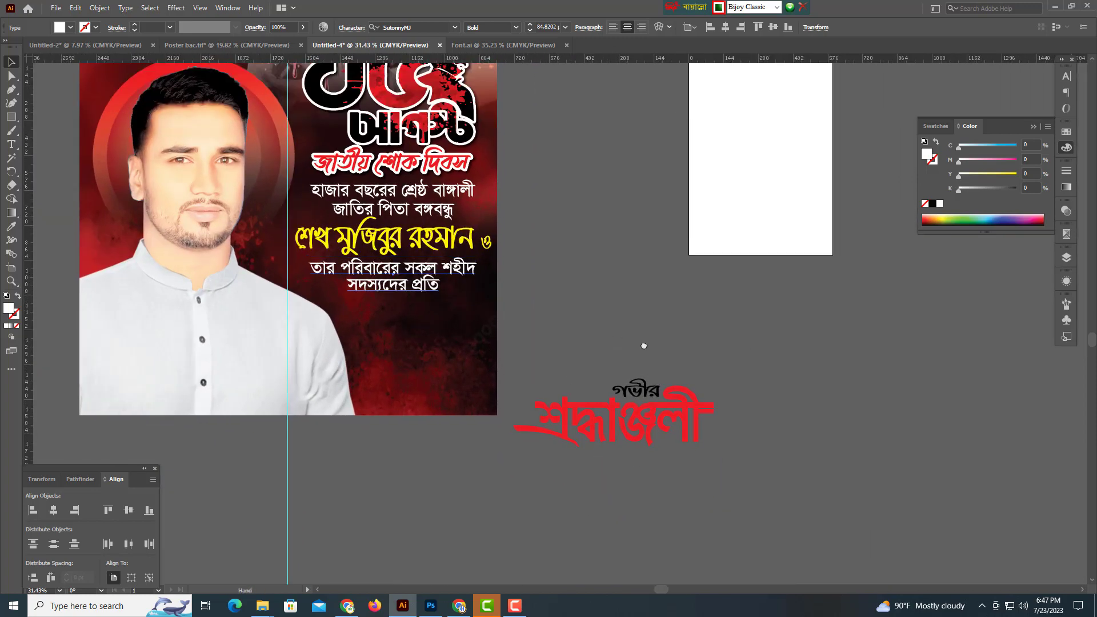
scroll(599, 275, down, 3)
drag(568, 342, 352, 257)
Position শ্রদ্ধাঞ্জলী just below the tribute lines on the poster.
click(682, 299)
click(682, 300)
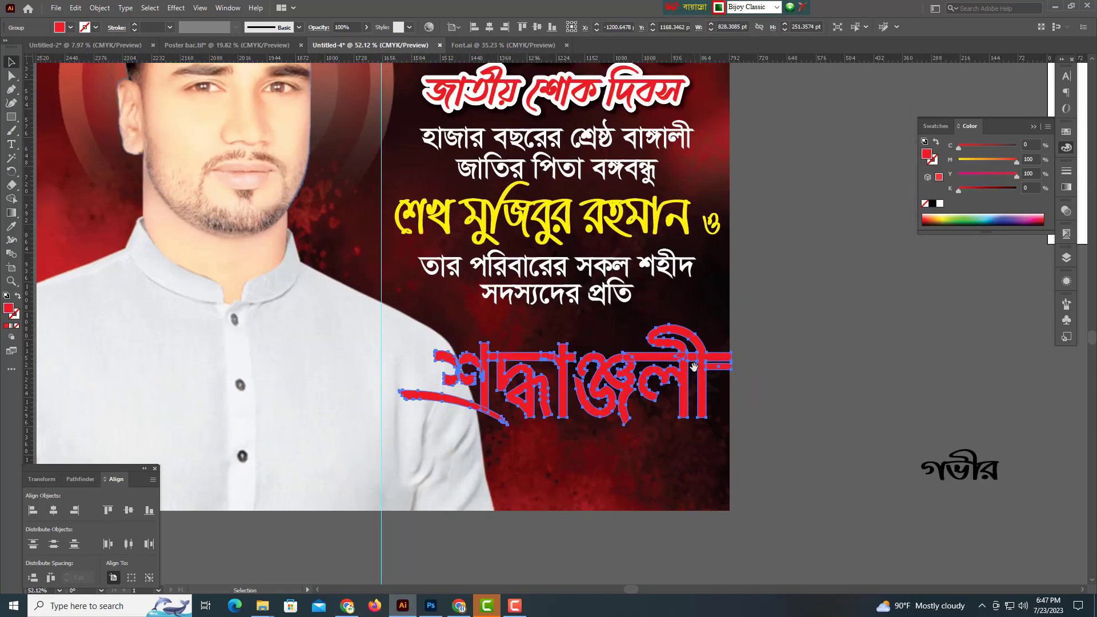
drag(680, 362, 692, 344)
drag(696, 385, 679, 374)
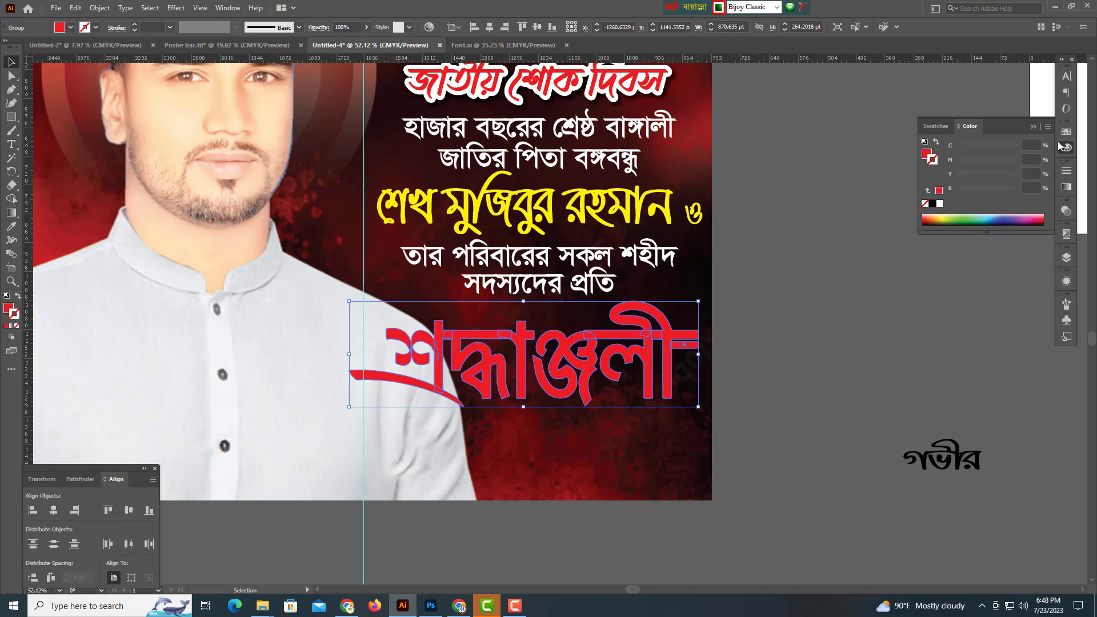
Give শ্রদ্ধাঞ্জলী a white outline with a 10 pt stroke weight.
click(940, 204)
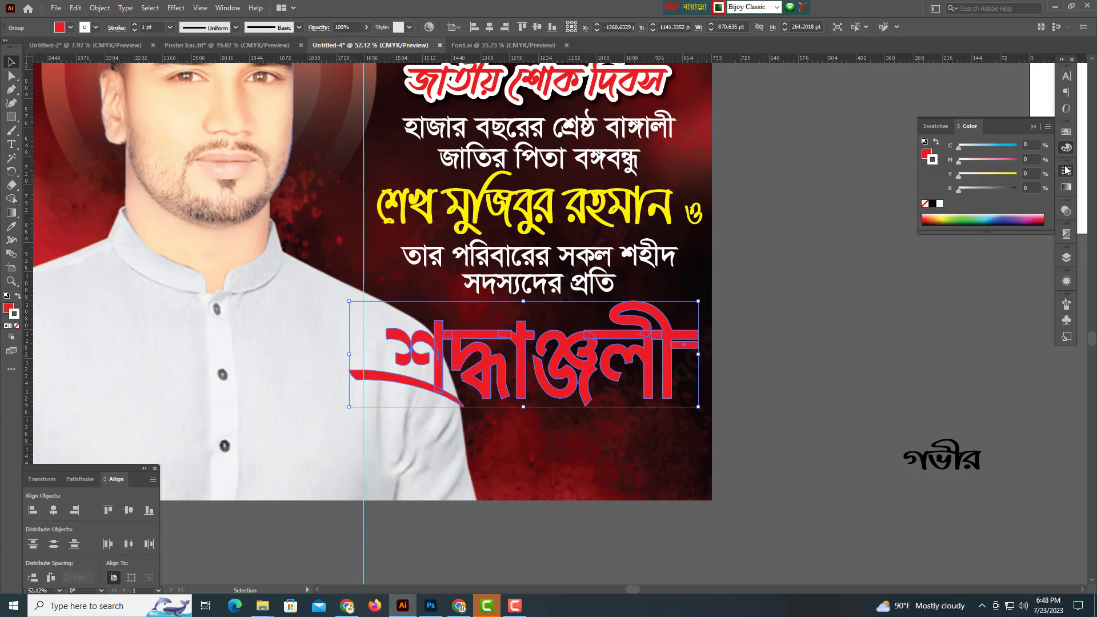
click(1066, 170)
click(966, 182)
click(966, 182)
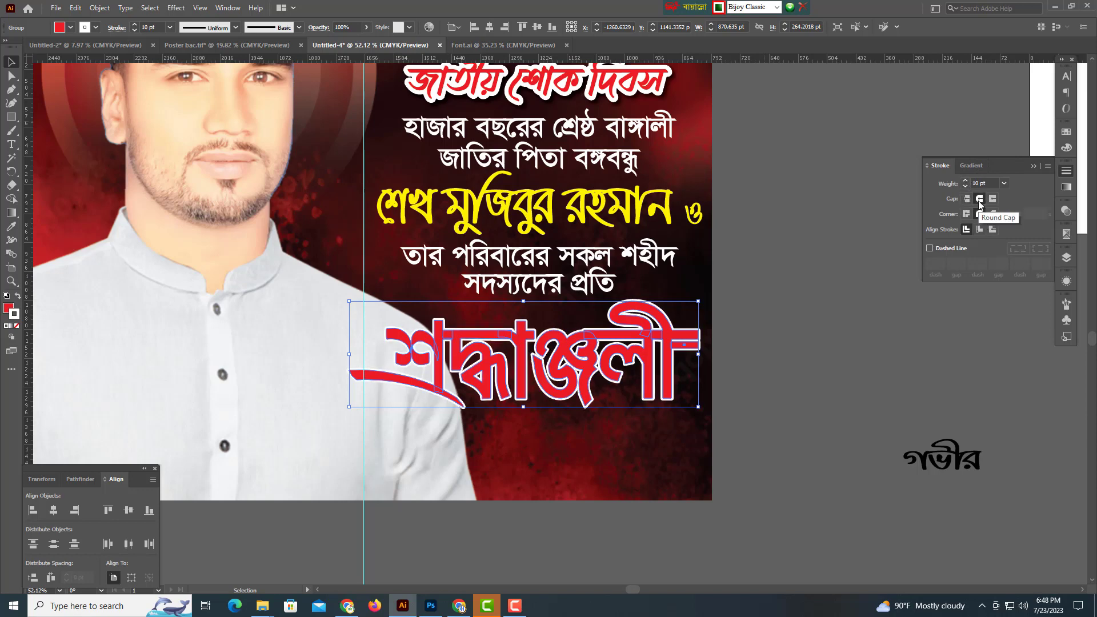
Move the word গভীর up and left toward the poster.
drag(752, 354, 705, 352)
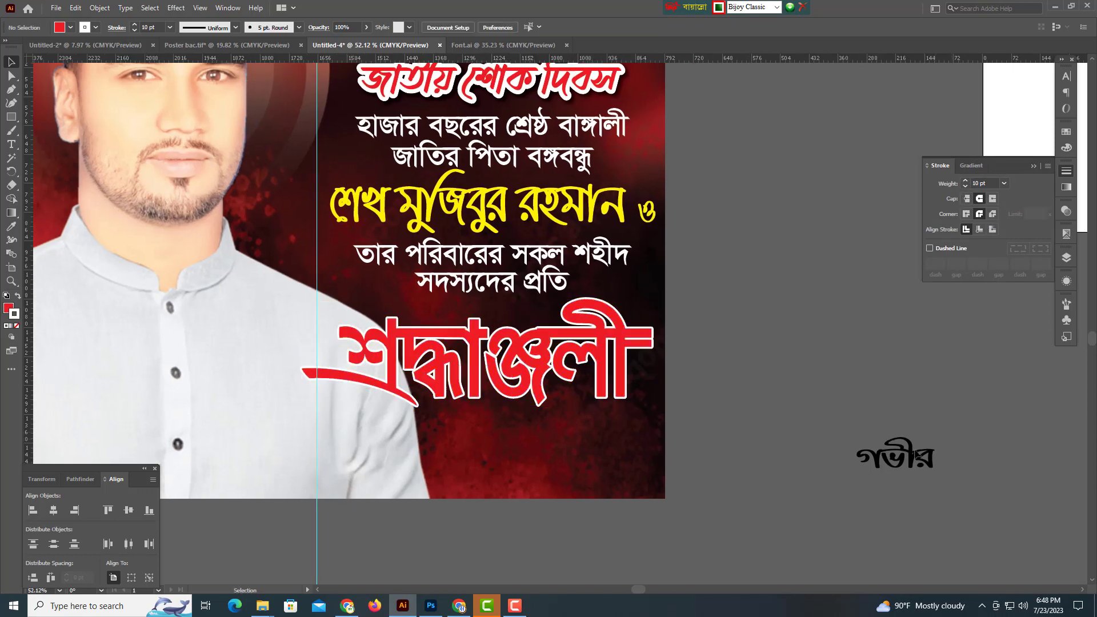
drag(870, 446, 792, 395)
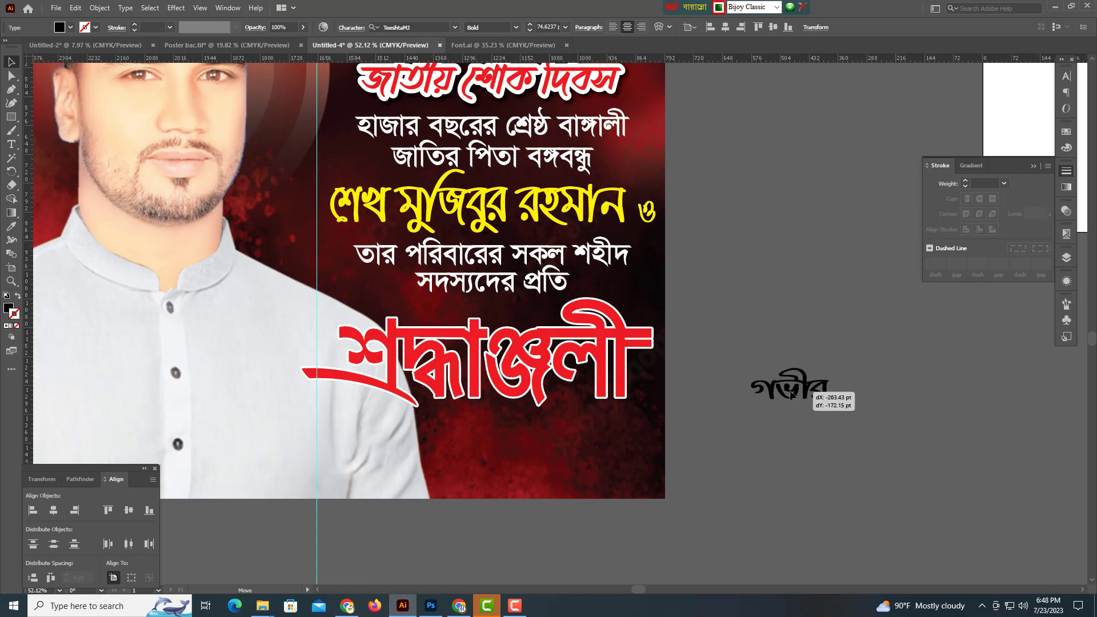
click(1069, 148)
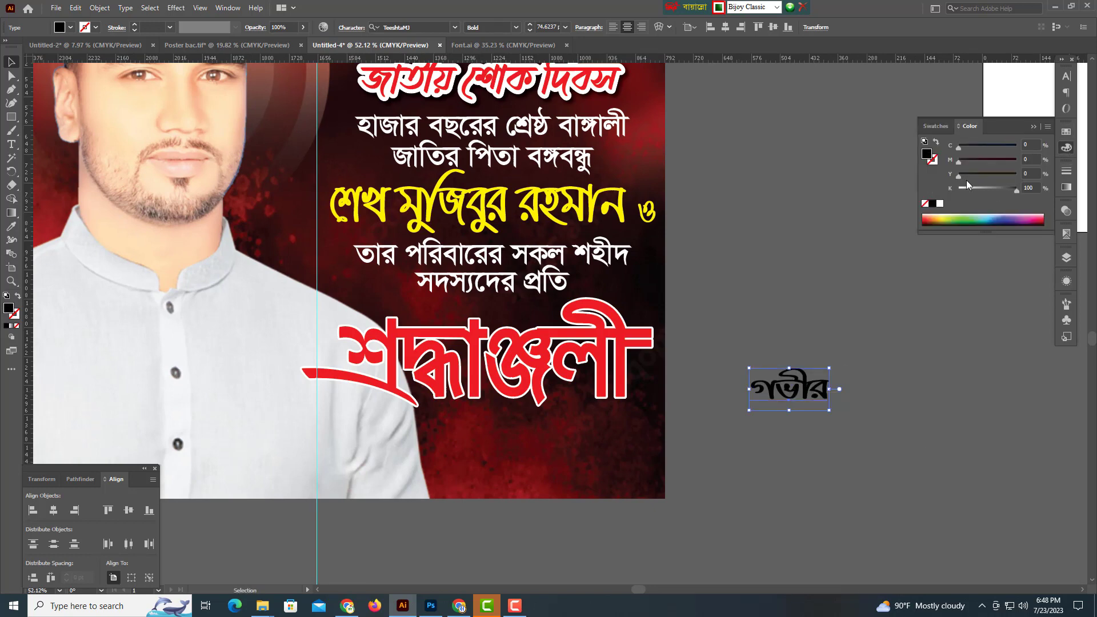
Make গভীর yellow (Y 100) and place it just above শ্রদ্ধাঞ্জলী, which drops slightly.
drag(959, 176, 1059, 191)
drag(890, 414, 915, 415)
drag(788, 381, 623, 297)
drag(591, 295, 611, 247)
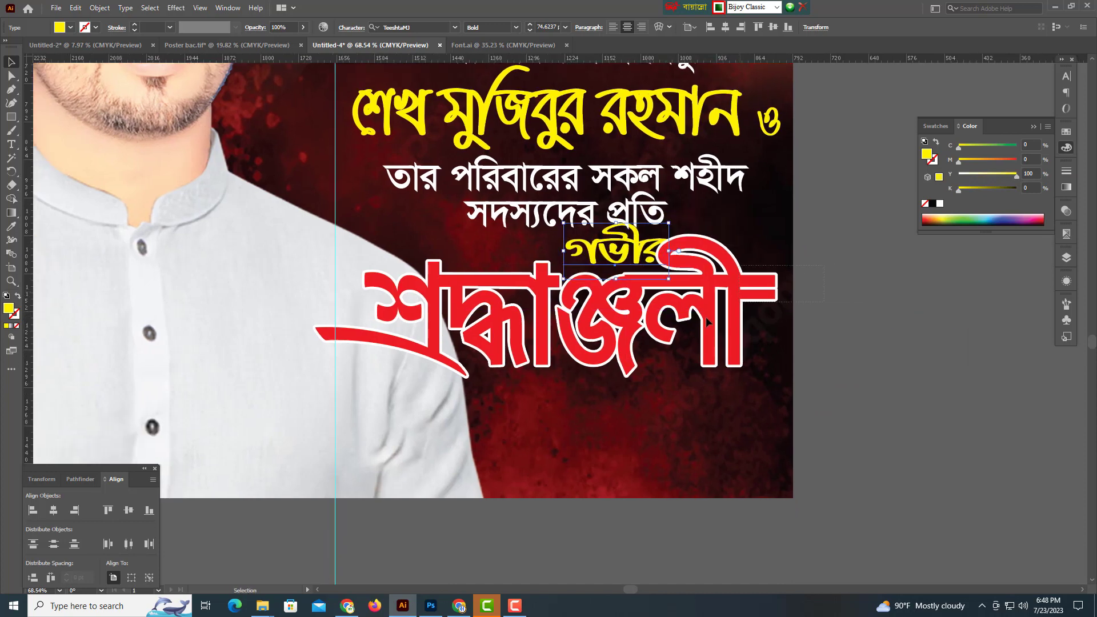
drag(745, 292, 746, 302)
drag(627, 245, 588, 279)
drag(671, 297, 360, 303)
Alt-drag a copy of the white tribute text to below the artboard.
drag(697, 364, 730, 395)
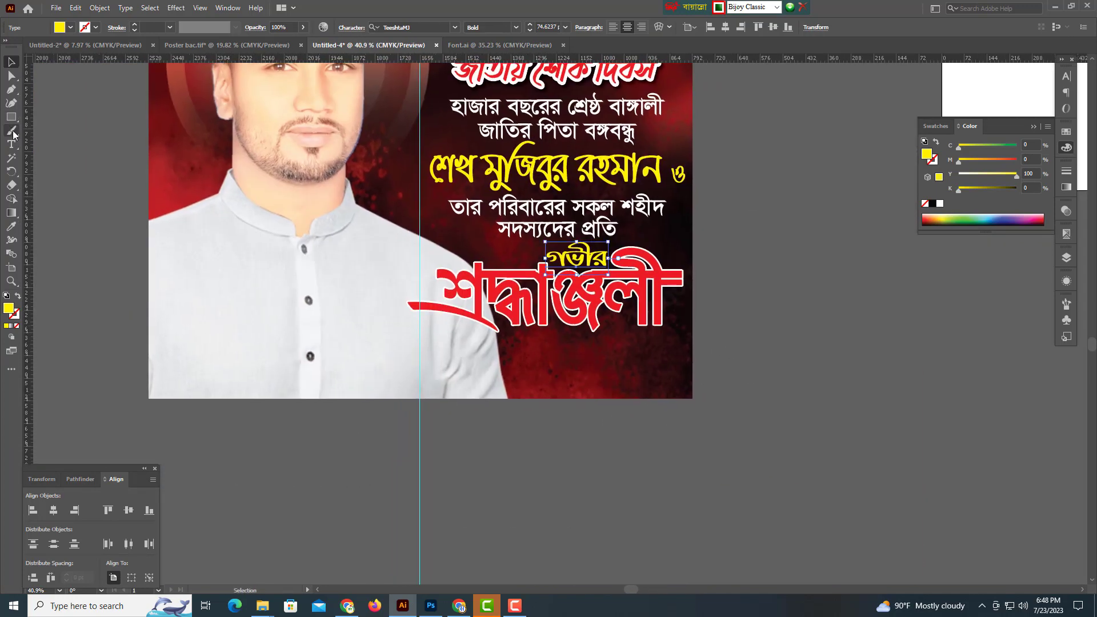
drag(691, 345, 689, 340)
drag(525, 222, 237, 462)
scroll(407, 438, up, 2)
Replace the copied text with the person's name typed in Bengali.
double_click(250, 449)
key(ctrl+a)
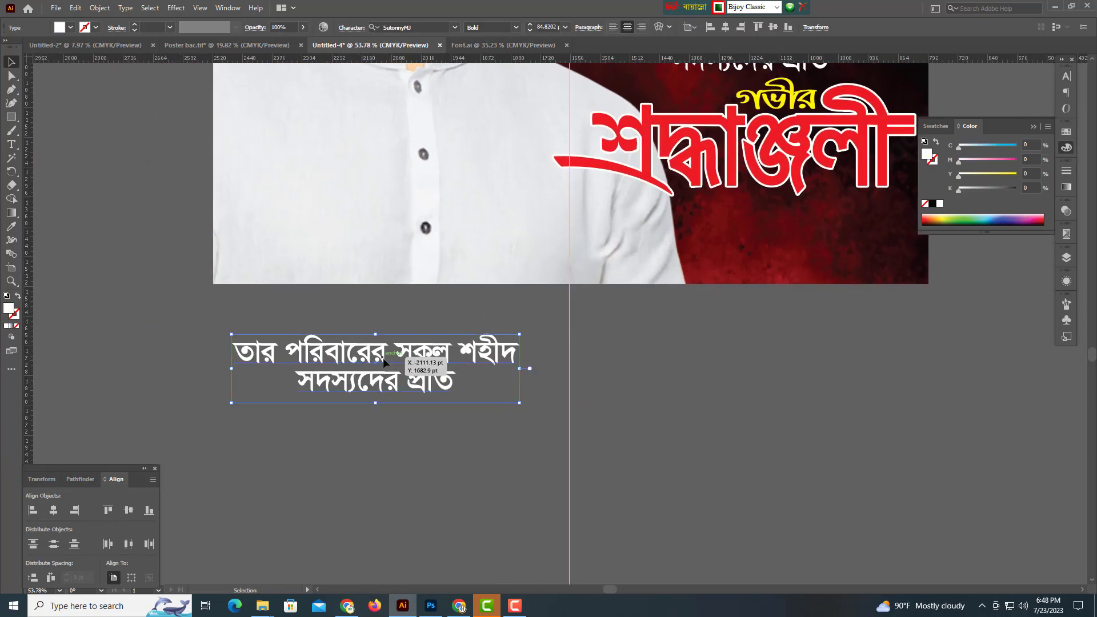
key(Delete)
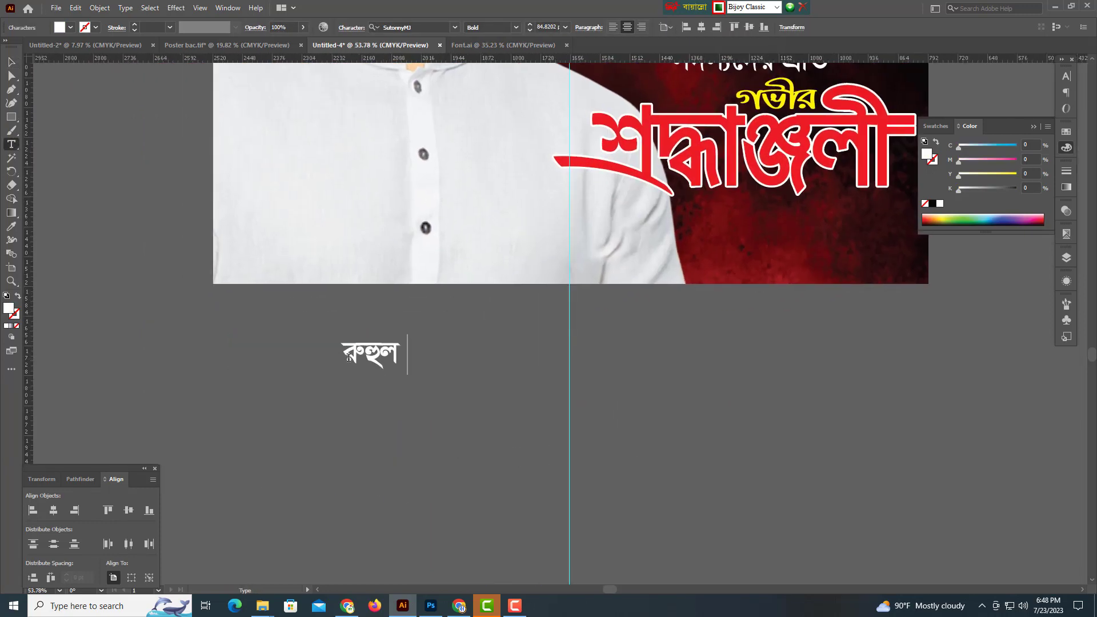
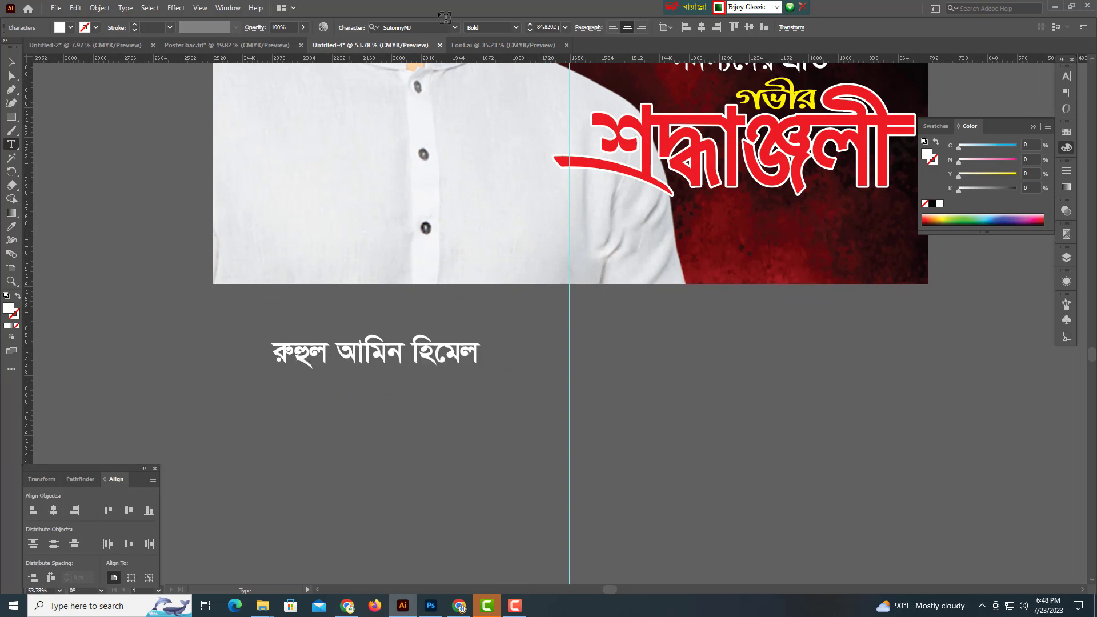
click(12, 61)
Enlarge the name text greatly and place a smaller duplicate just below it.
scroll(396, 347, down, 2)
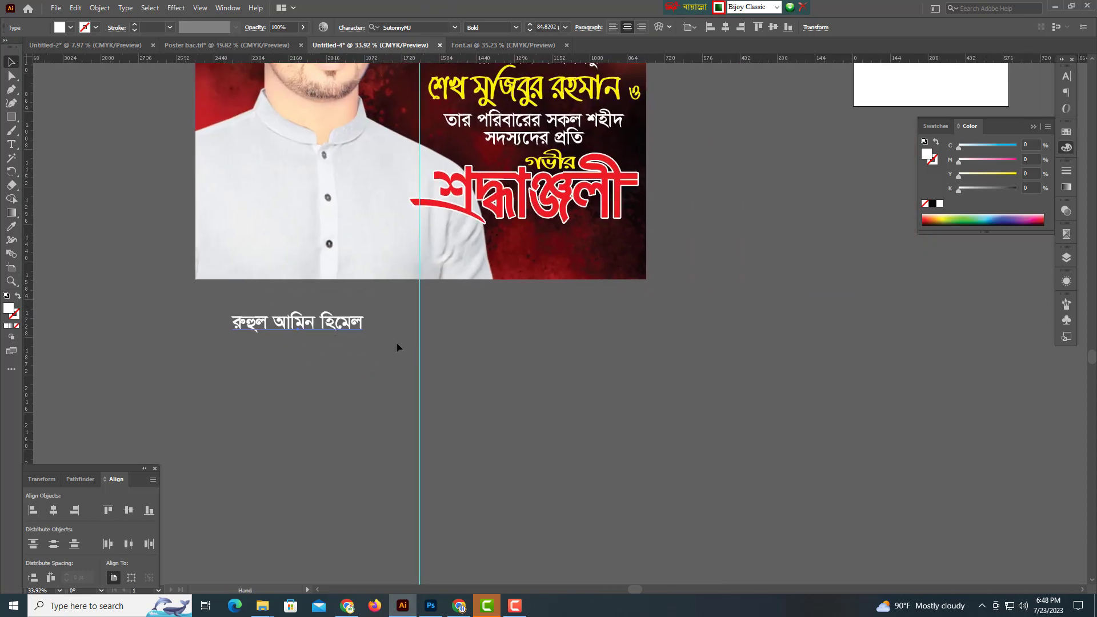
drag(367, 325, 577, 348)
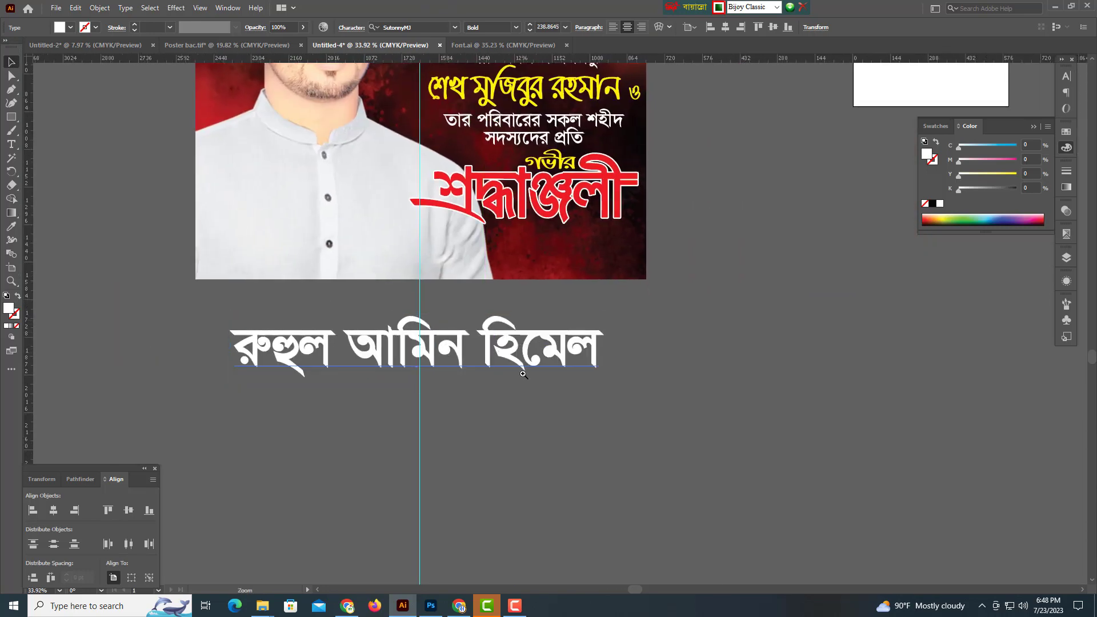
ctrl+click(448, 293)
drag(449, 293, 498, 316)
drag(500, 318, 625, 313)
drag(556, 278, 532, 362)
drag(864, 347, 578, 352)
drag(512, 341, 506, 323)
Replace the duplicate with four Bengali designation lines listing the Awami League and Sainik League posts.
double_click(506, 324)
key(ctrl+a)
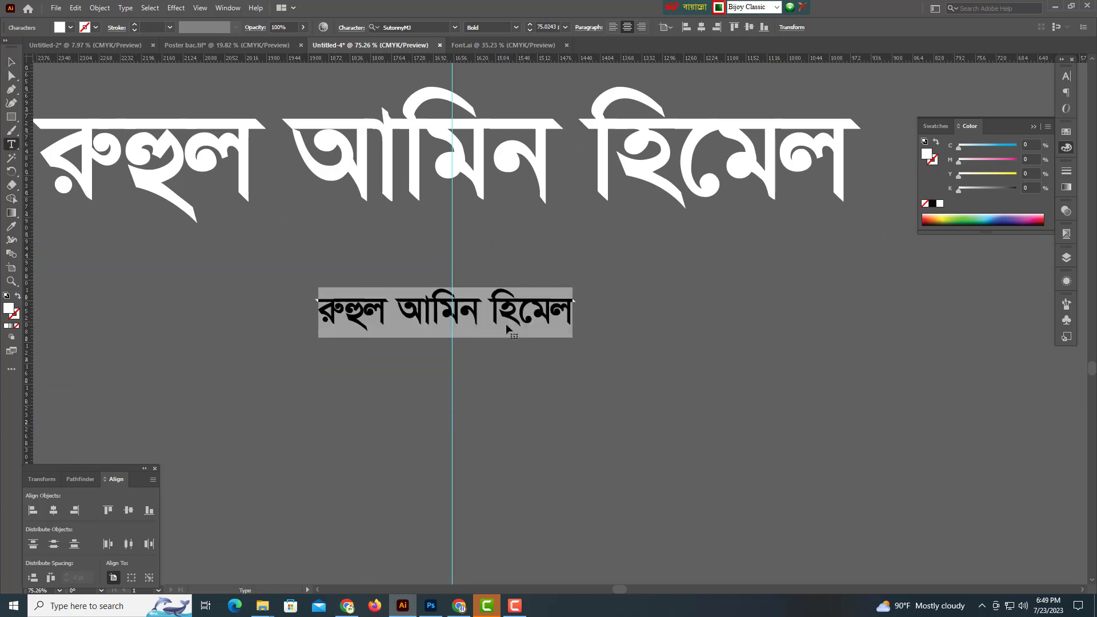
text(সাধারণ সম্পাদক, হোসেন্দী)
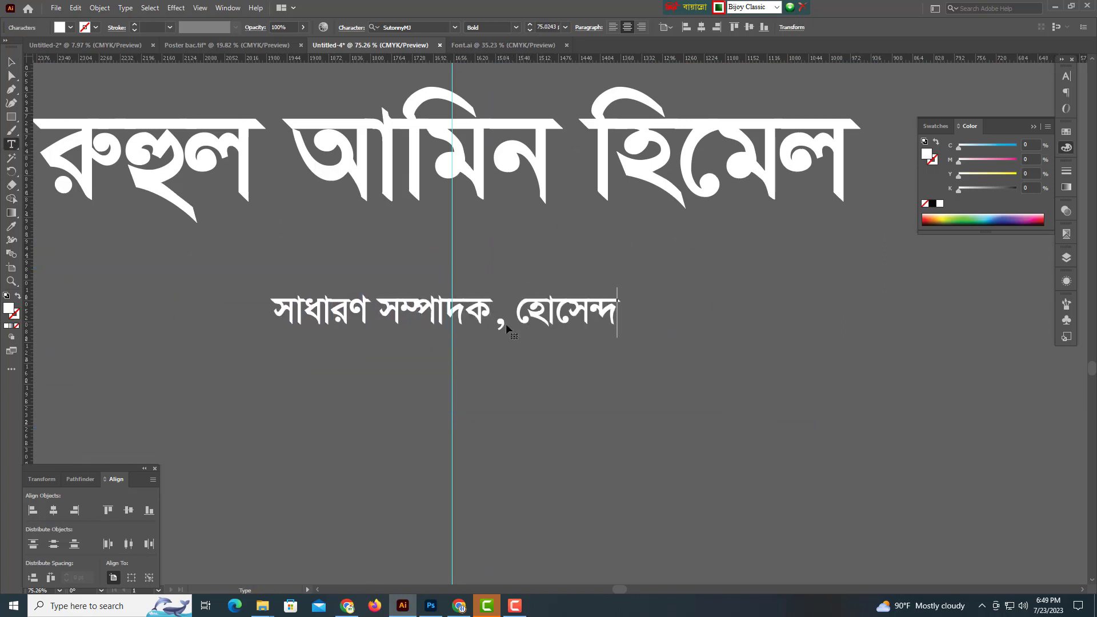
text( ইউনিয়ন আওয়ামী লীগ।)
key(Return)
text(সা)
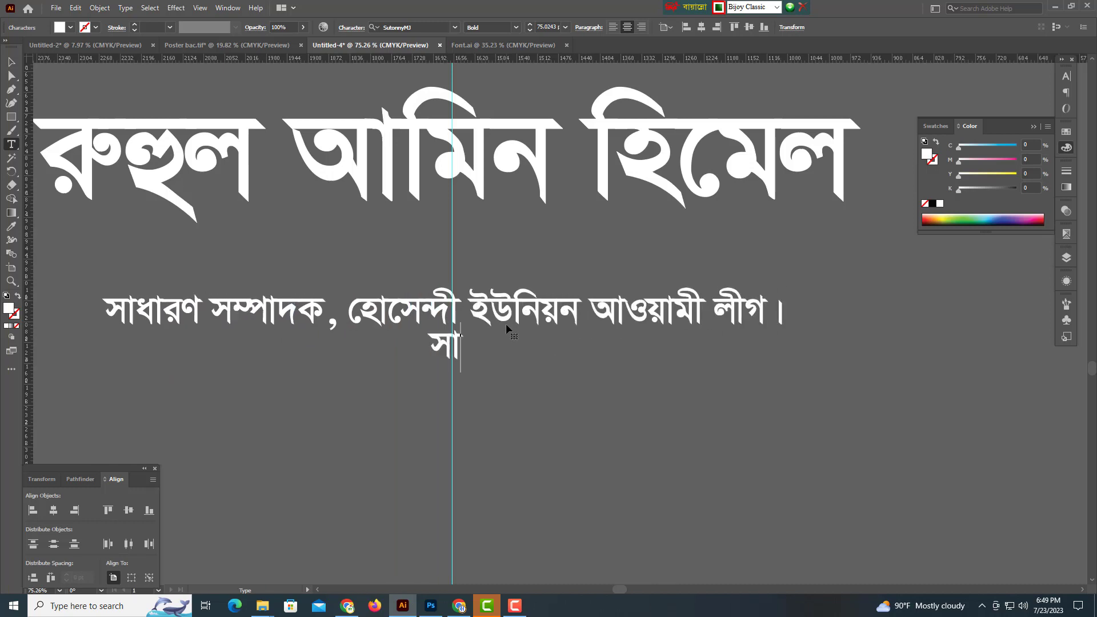
text(বেক সভাপতি, হোসেন্দী আওয়ামী লীগ।)
key(Return)
text(সাবেক)
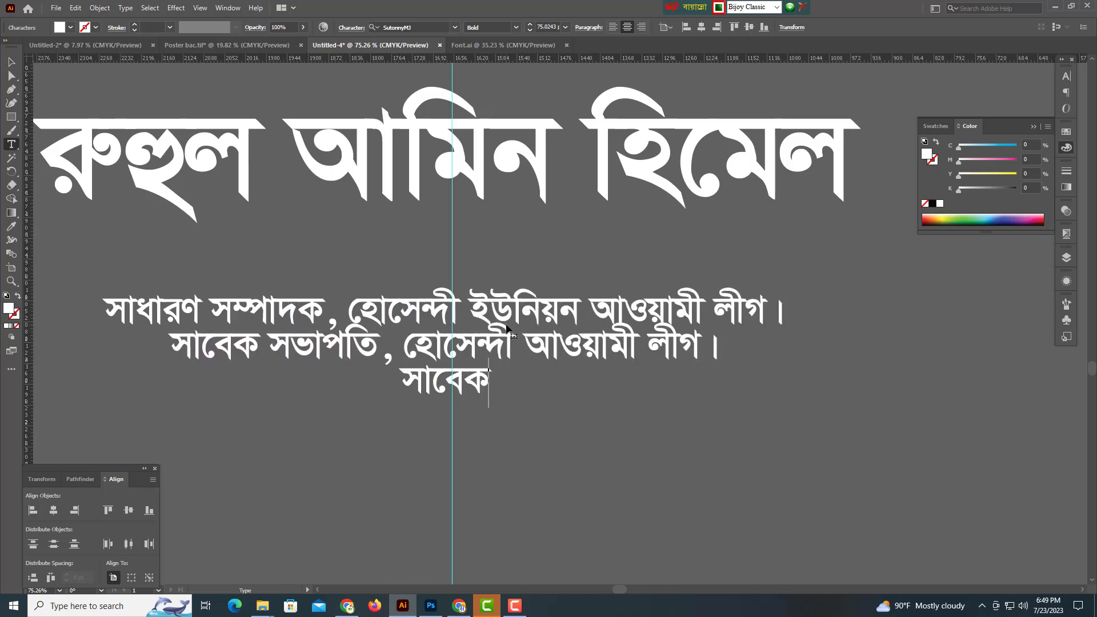
text( সাংগঠনিক সম্পাদক, হেসেন্দী )
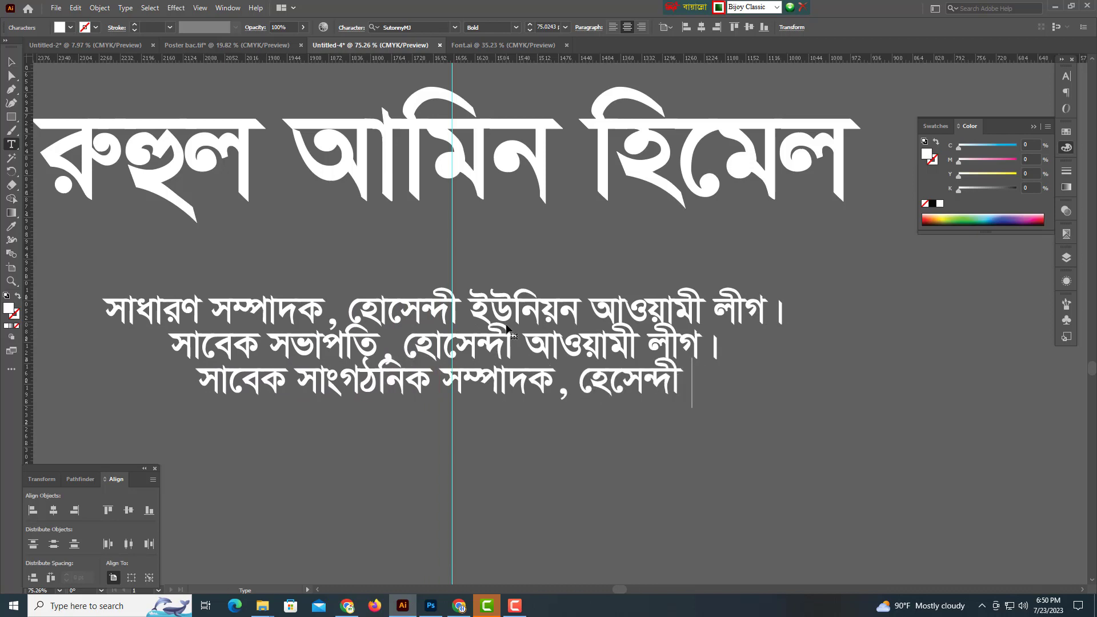
text(ইউনিয়ন আওয়ামী লীগ।)
key(Return)
text(সাবেক সংগঠনিক সম্পাদক, পাকুন্দিয়া)
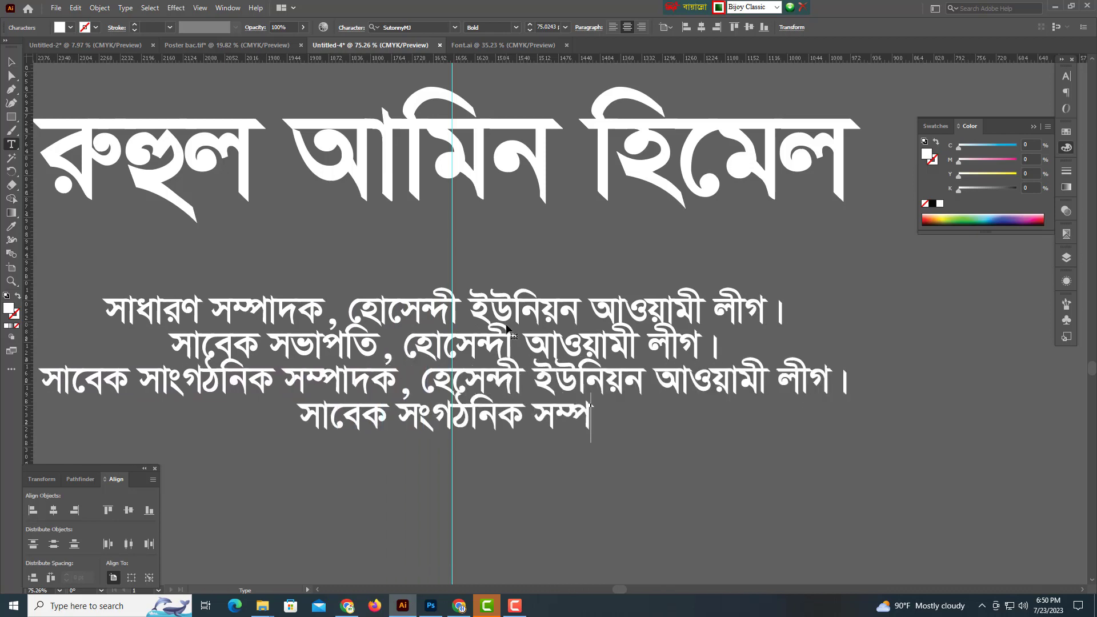
text( উপজেলা বঙ্গবন্ধু সৈনিক লীগ।)
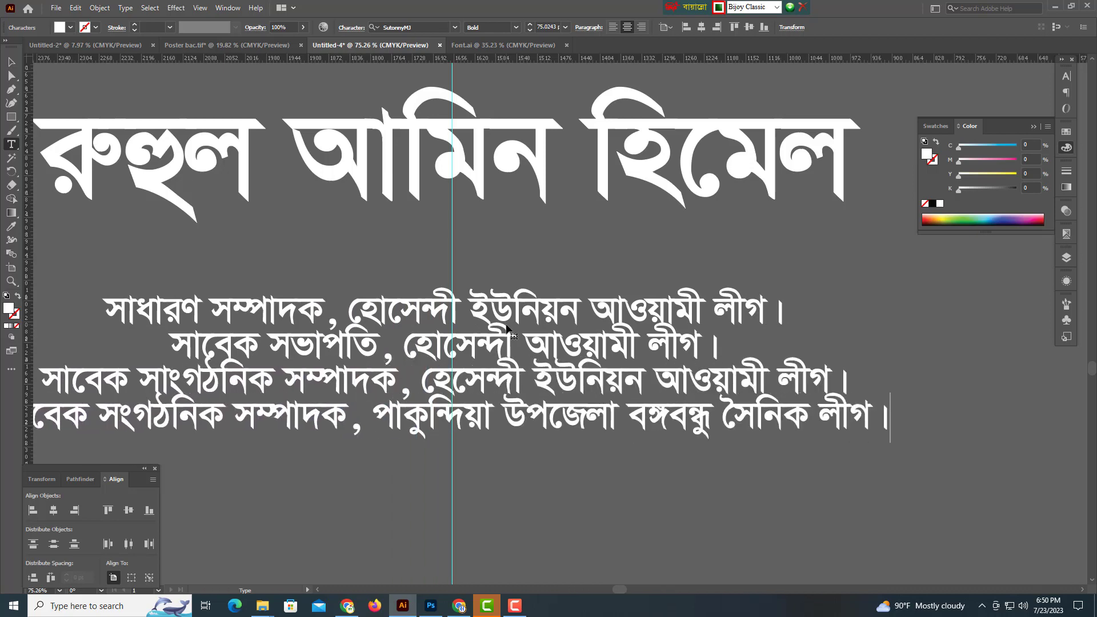
key(ctrl+alt+space)
ctrl+alt+click(526, 376)
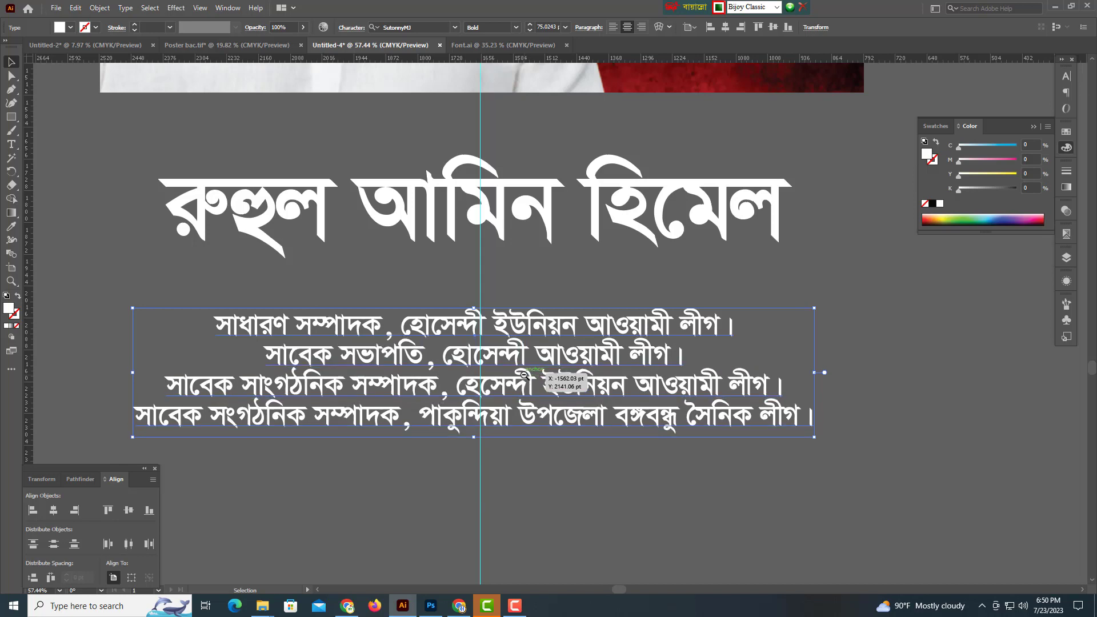
scroll(524, 375, up, 1)
Lower the name slightly and draw a full-width rectangle below the photo.
ctrl+alt+click(524, 375)
scroll(537, 372, up, 1)
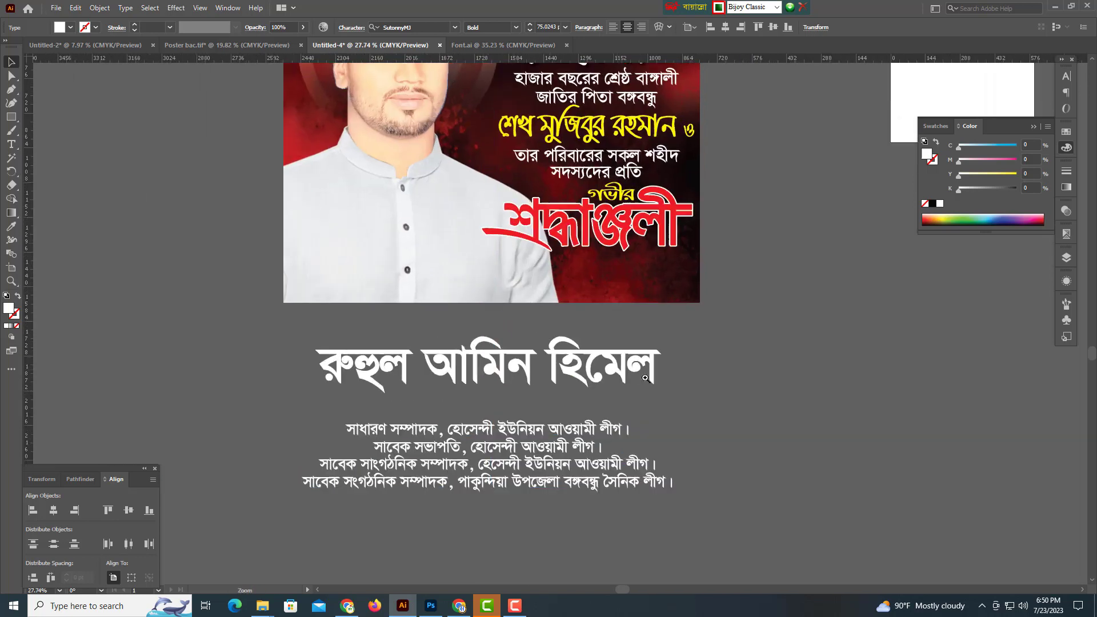
drag(547, 370, 547, 392)
scroll(547, 392, up, 1)
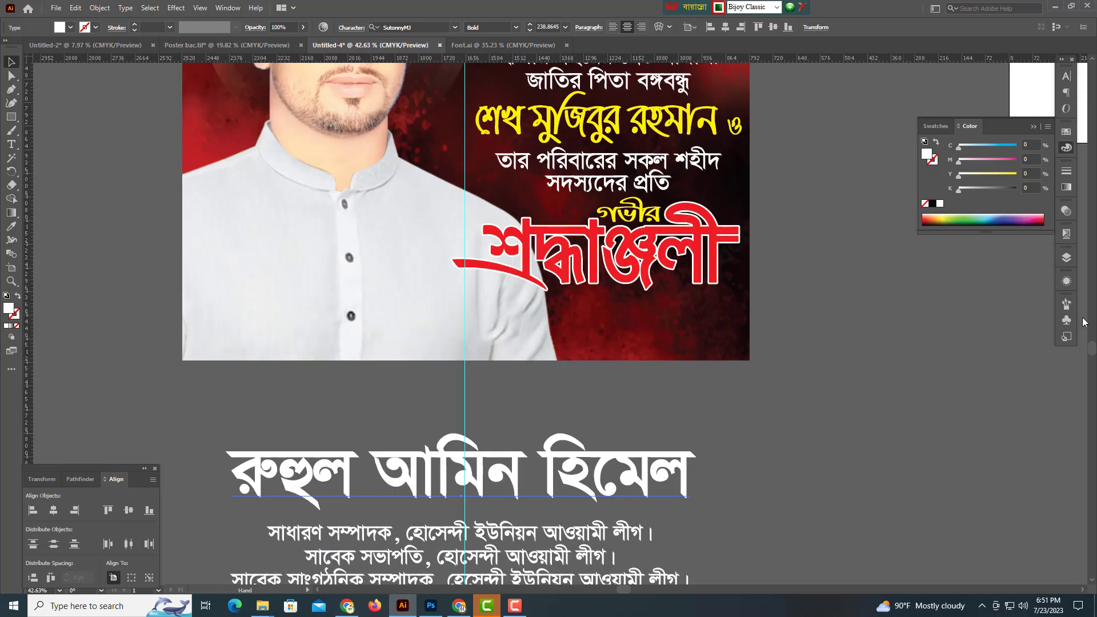
click(11, 117)
mouse_move(186, 304)
mouse_down()
mouse_move(404, 335)
mouse_move(750, 417)
mouse_up()
Fill the new rectangle black and lower its top edge slightly.
key(v)
drag(686, 366, 643, 371)
click(933, 203)
mouse_move(573, 373)
mouse_down()
mouse_move(735, 336)
mouse_move(738, 325)
mouse_up()
drag(590, 263, 591, 266)
drag(623, 354, 581, 356)
Recolour the name yellow (Y 100) and position it inside the black band.
click(594, 427)
click(1017, 175)
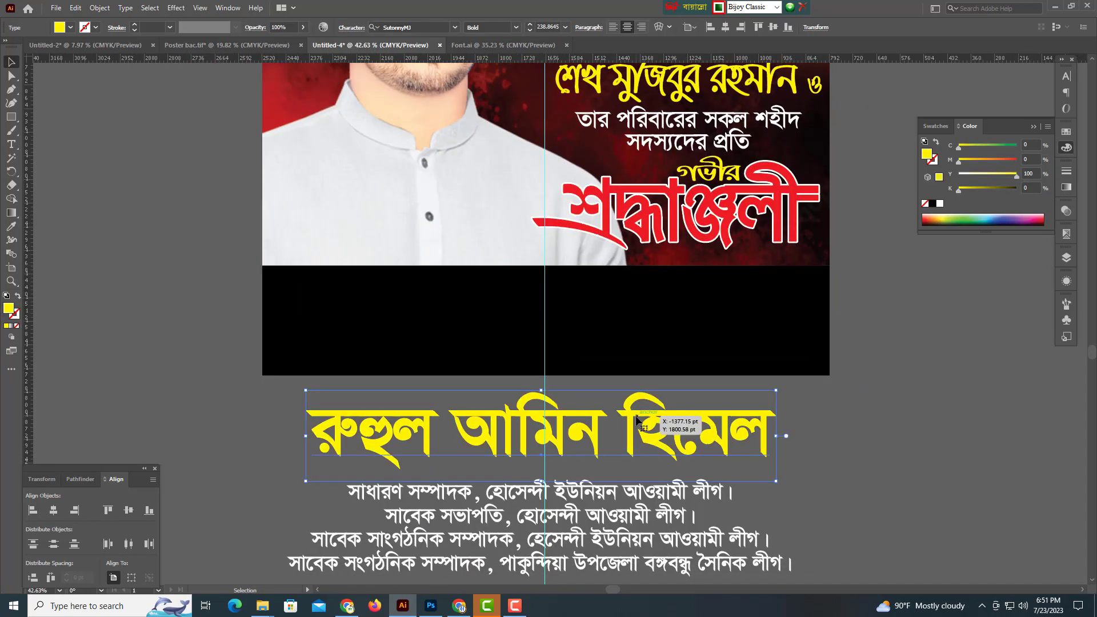
drag(629, 429, 695, 235)
scroll(594, 286, up, 3)
drag(585, 314, 610, 318)
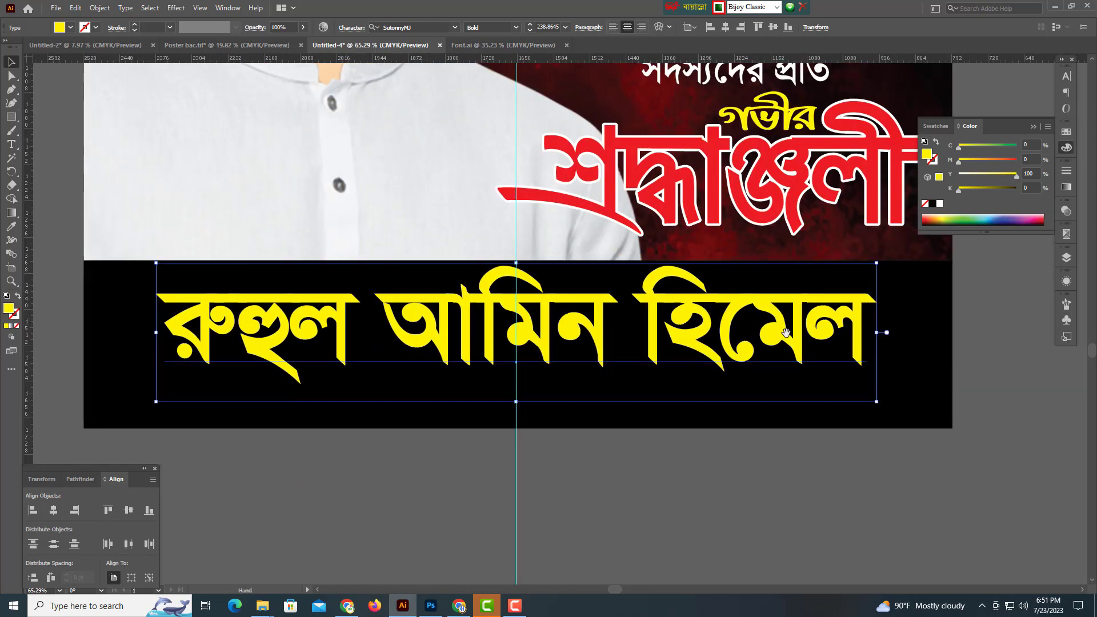
Move the designation lines up toward the black band.
drag(858, 334, 818, 334)
drag(801, 337, 680, 366)
drag(658, 386, 636, 343)
drag(588, 393, 599, 306)
drag(658, 310, 639, 349)
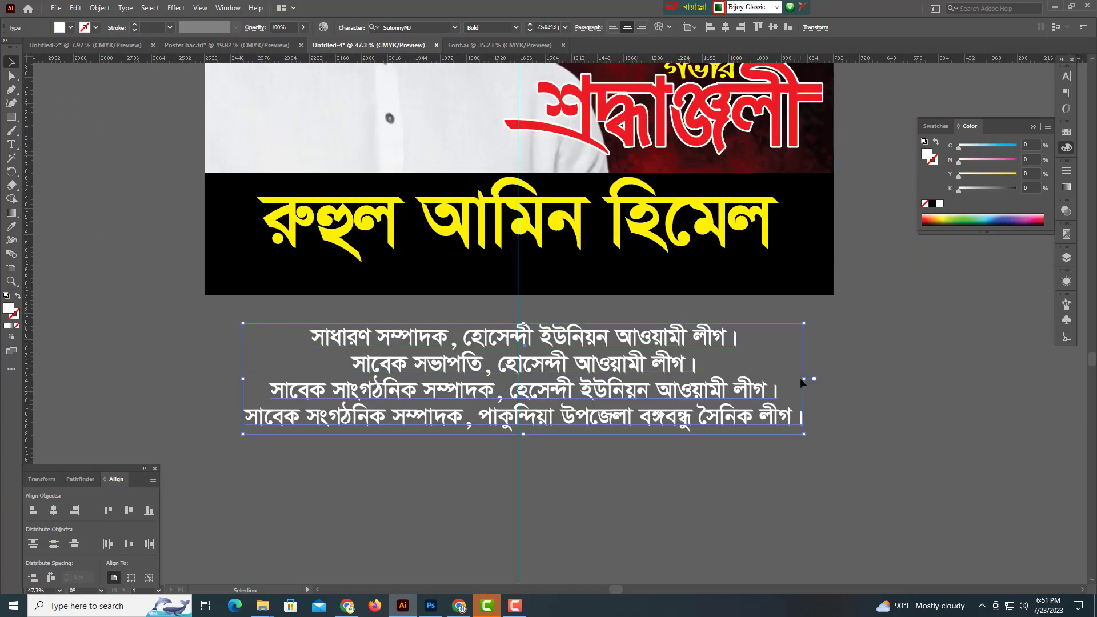
Scale the designation lines down and place them in the black band under the name.
drag(801, 379, 692, 380)
drag(574, 388, 580, 428)
drag(579, 427, 631, 434)
drag(573, 426, 563, 242)
drag(563, 242, 567, 332)
drag(568, 332, 662, 352)
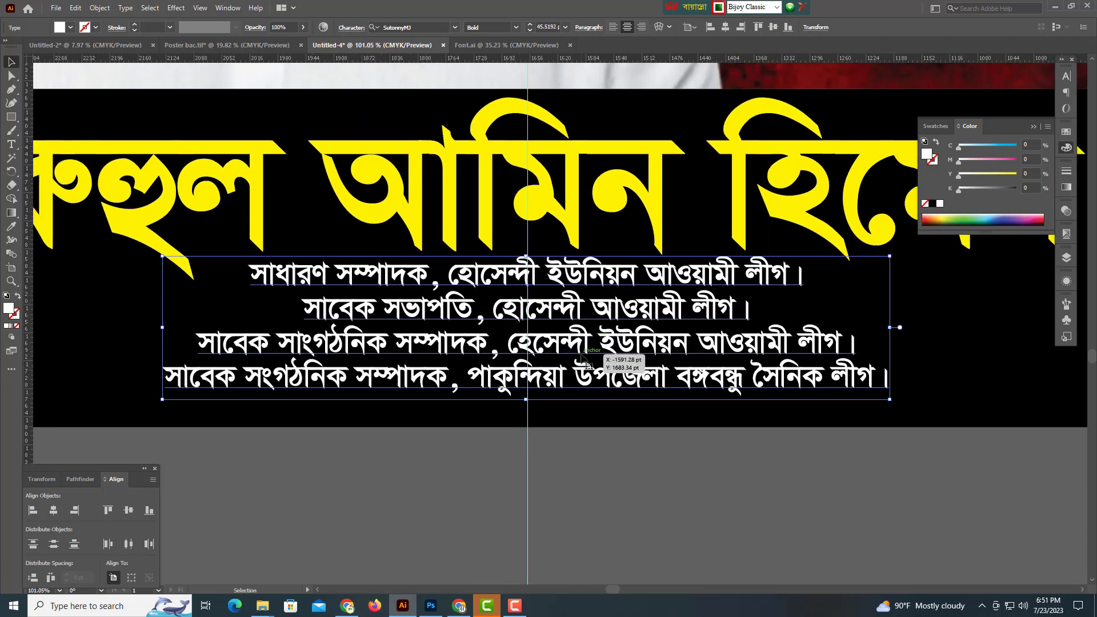
drag(581, 354, 583, 360)
drag(663, 342, 762, 314)
Enlarge the white designation lines slightly and check their fit.
click(689, 314)
click(550, 369)
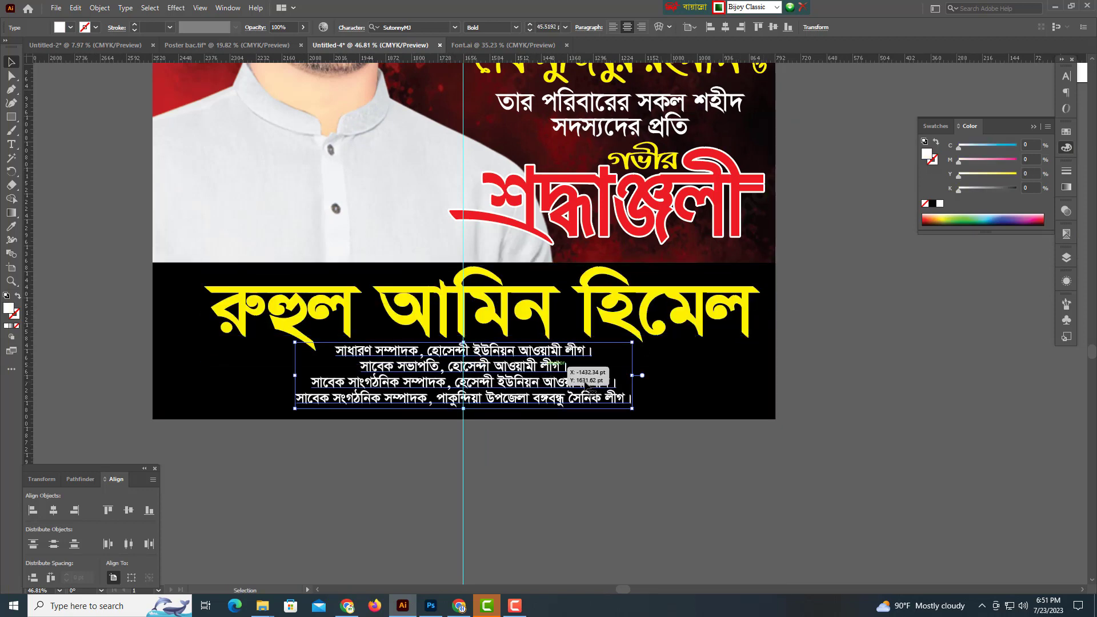
drag(635, 376, 645, 377)
mouse_move(489, 374)
mouse_down()
mouse_move(519, 373)
mouse_move(479, 368)
mouse_up()
scroll(479, 367, down, 4)
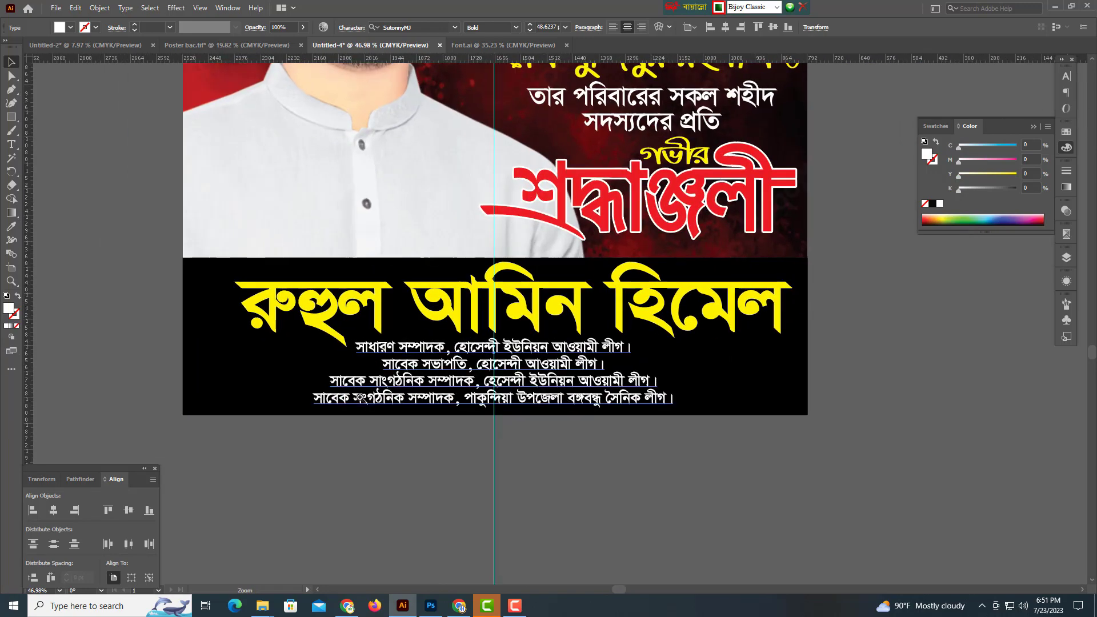
scroll(674, 440, down, 3)
scroll(675, 440, up, 3)
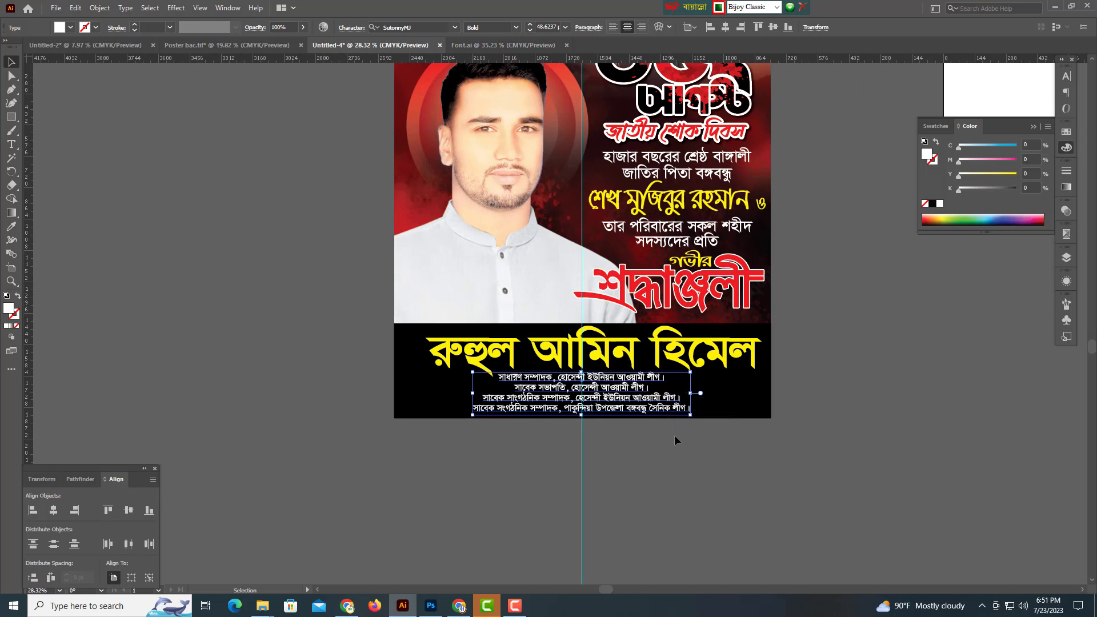
Stretch the yellow name slightly wider to the left.
key(ctrl+shift+a)
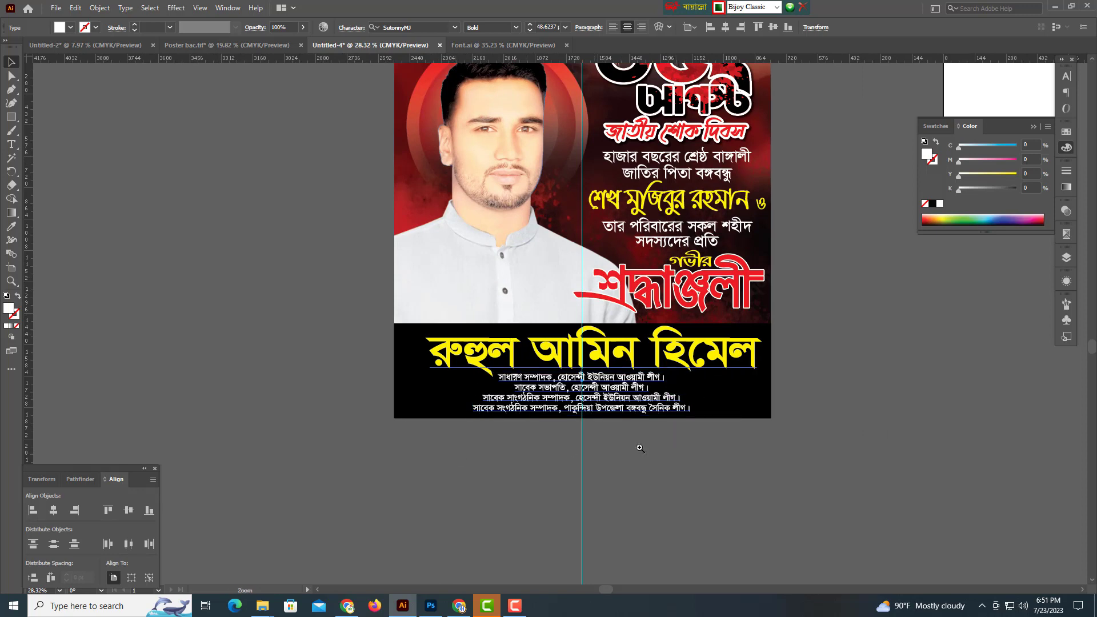
drag(639, 449, 570, 447)
drag(525, 410, 563, 410)
click(446, 339)
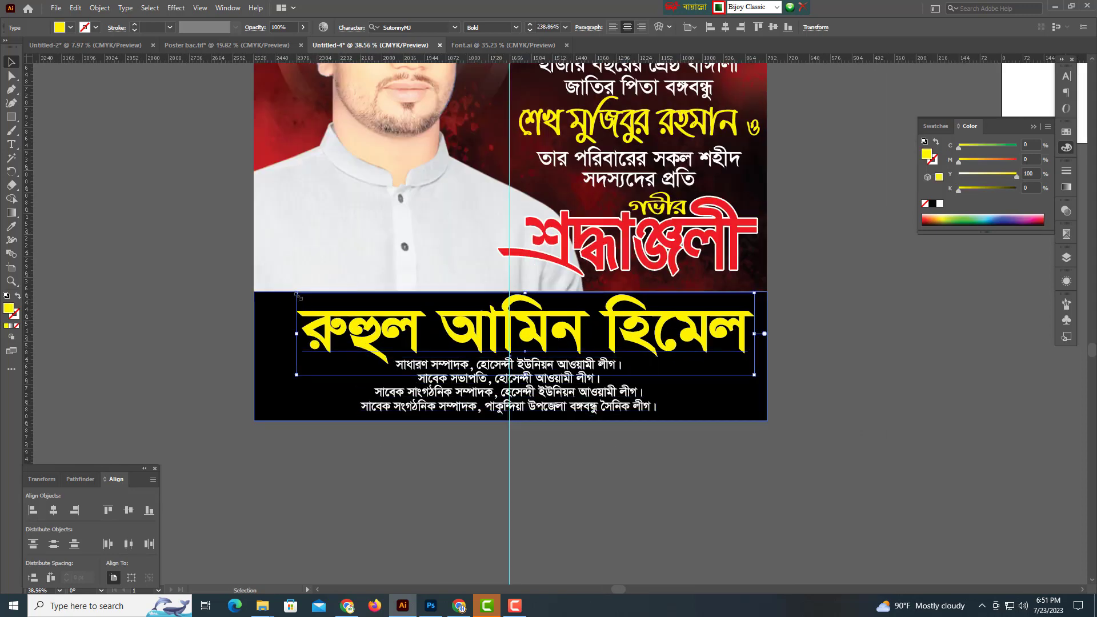
drag(297, 294, 267, 296)
Squash the black rectangle copy into a thin strip above the band and fill it grey (K 57).
drag(593, 454, 521, 426)
click(504, 383)
click(710, 387)
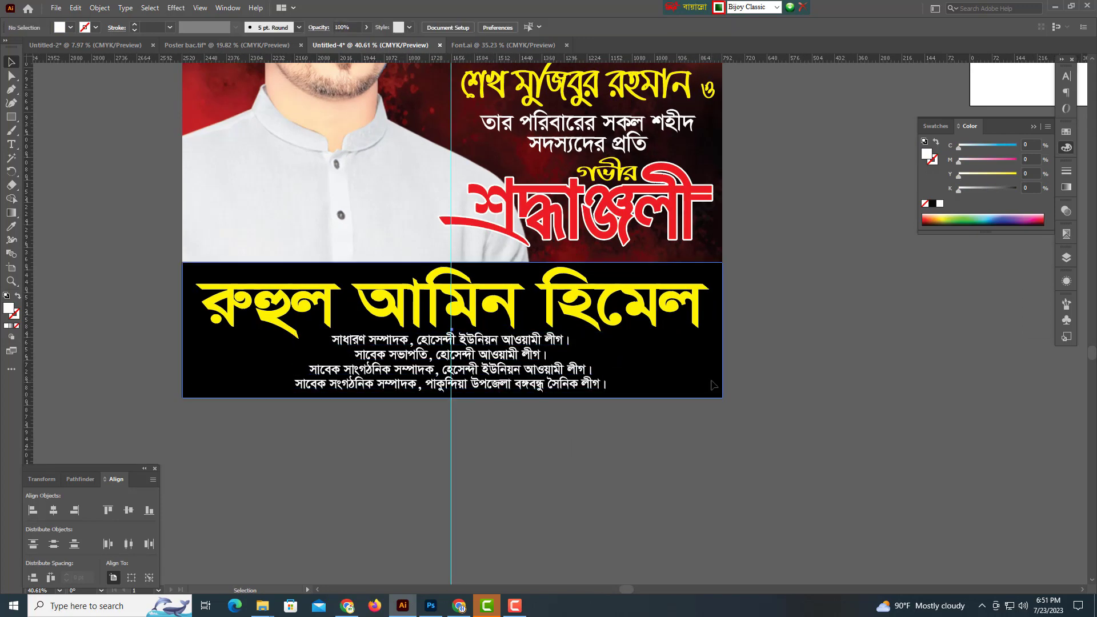
key(v)
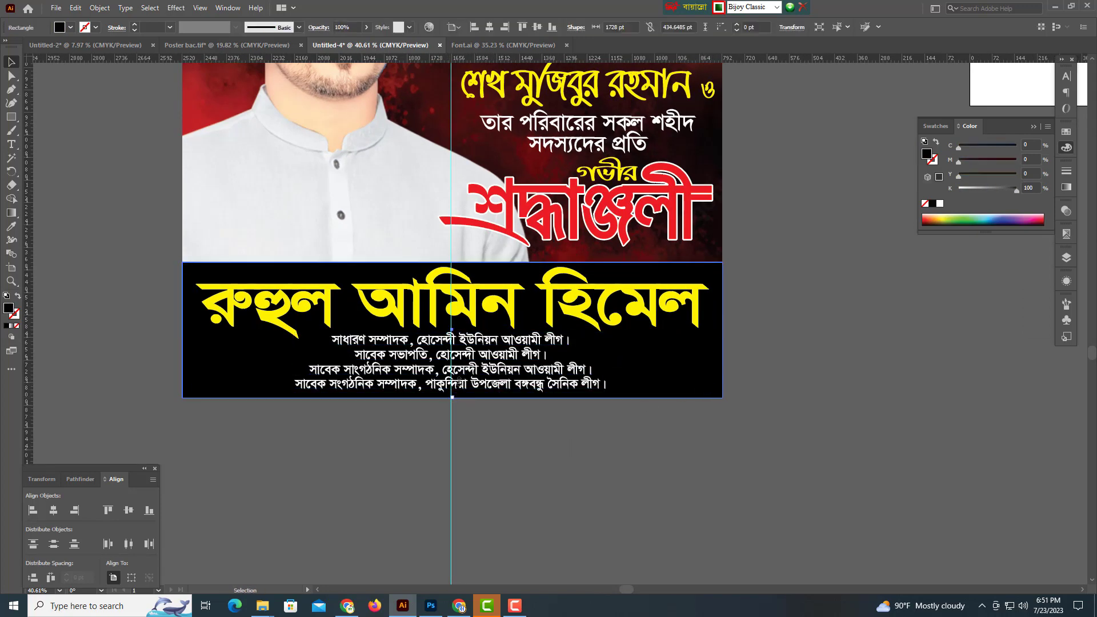
drag(452, 397, 479, 256)
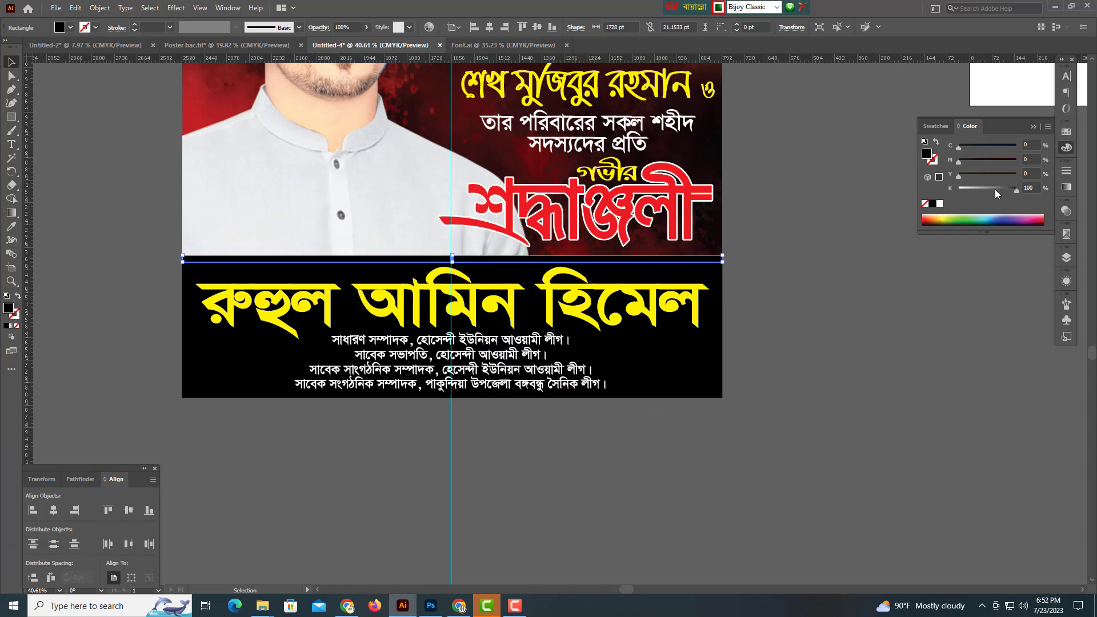
drag(995, 190, 992, 189)
click(833, 344)
Zoom out to review the fully assembled poster layout.
drag(860, 367, 725, 378)
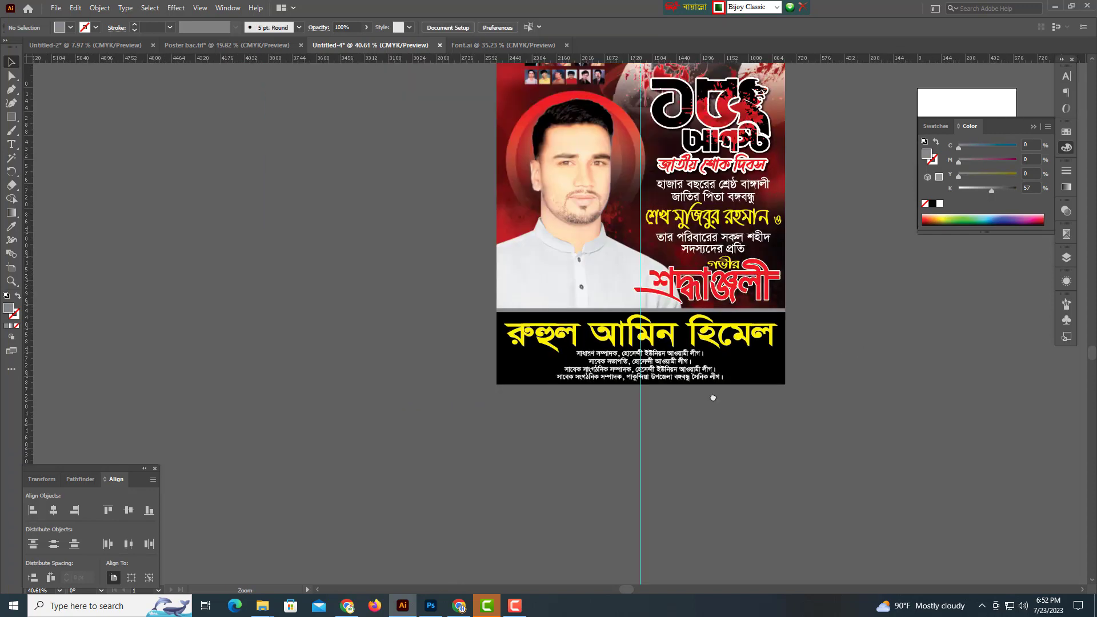
drag(900, 367, 688, 387)
key(ctrl+a)
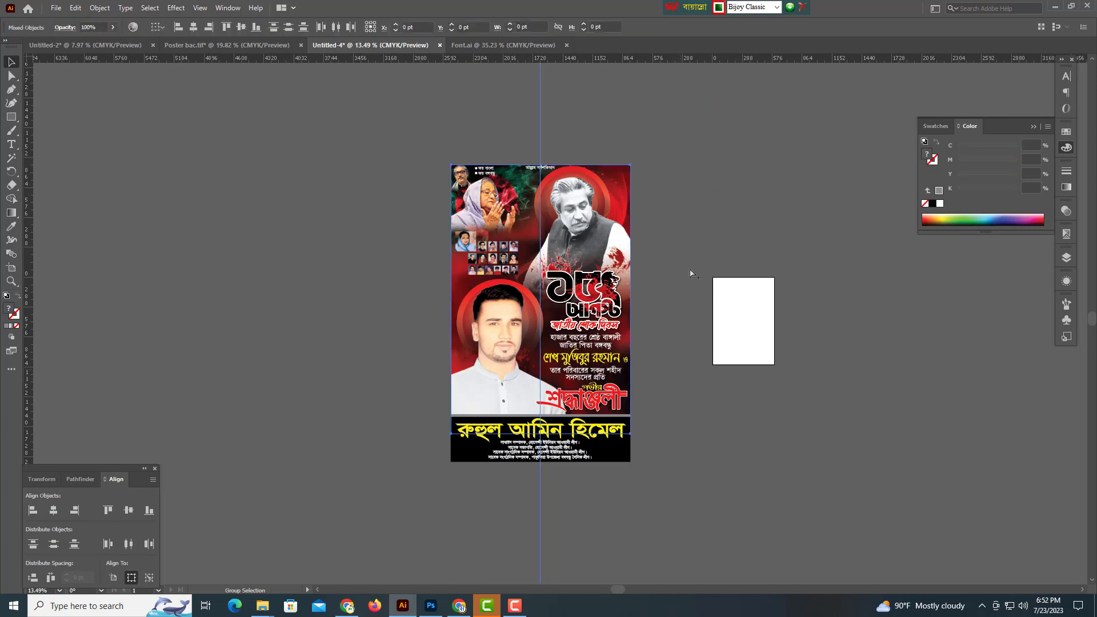
click(462, 130)
key(ctrl+a)
click(492, 157)
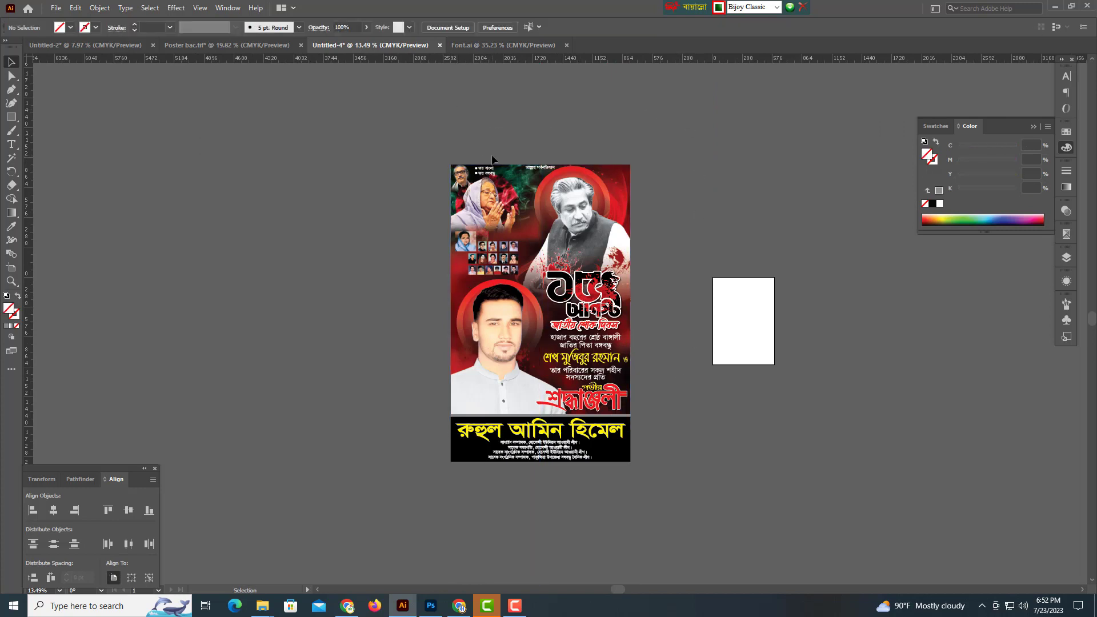
drag(703, 392, 642, 395)
key(ctrl+a)
click(641, 394)
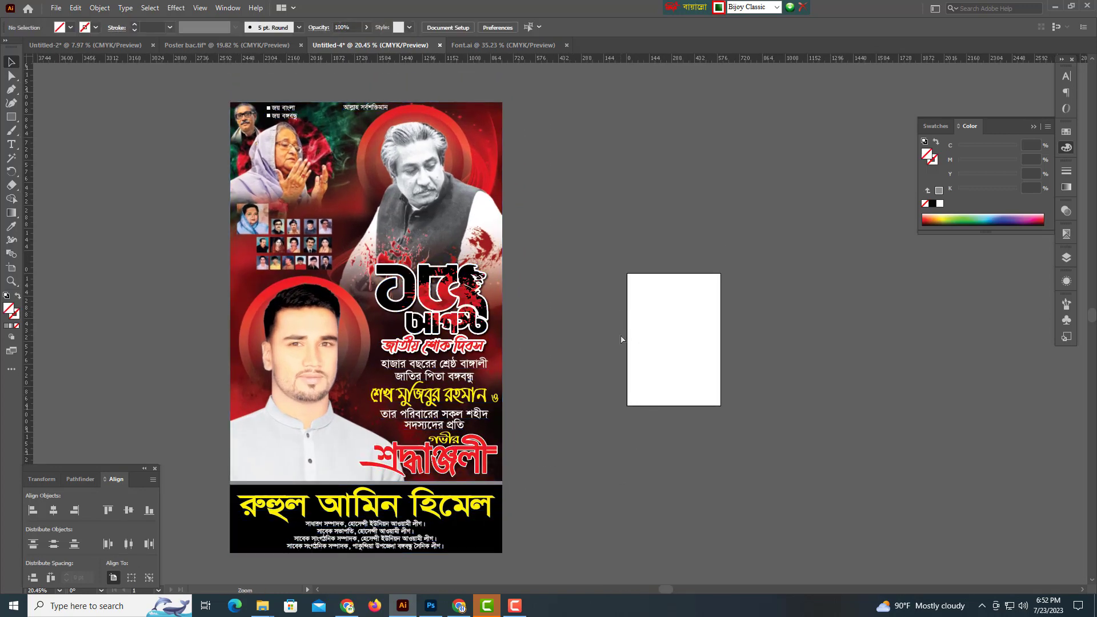